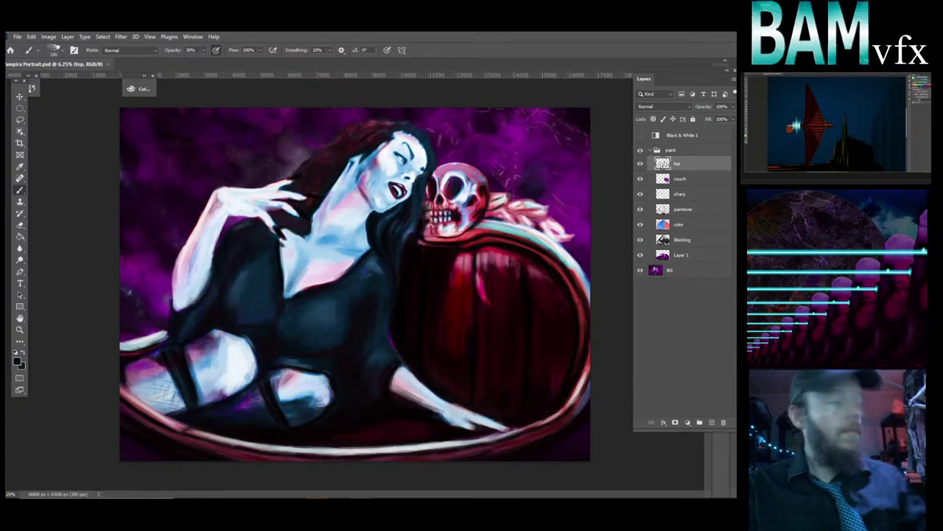
pyautogui.press('super+s')
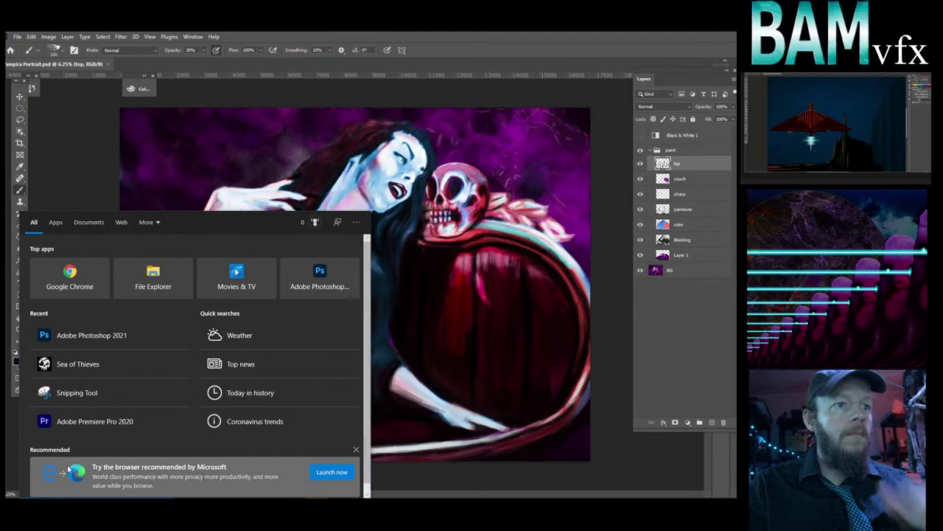
pyautogui.click(101, 424)
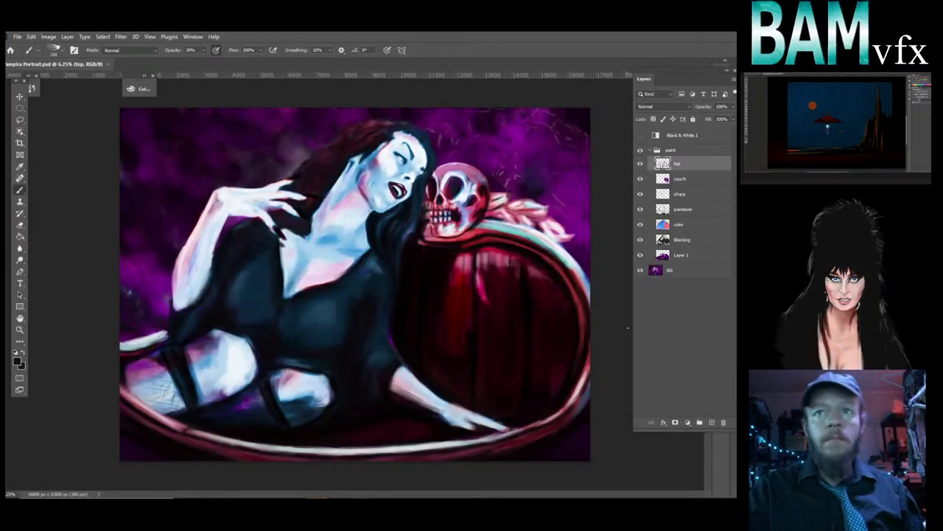
pyautogui.click(619, 323)
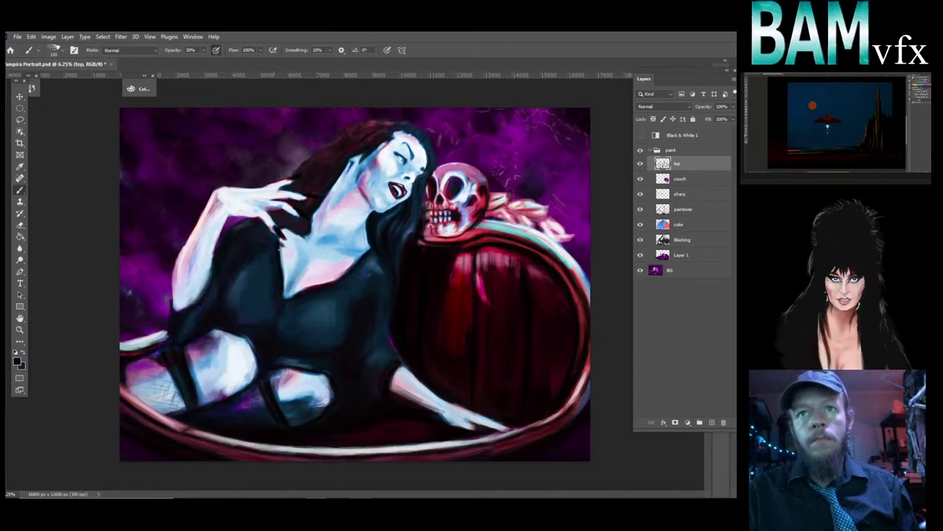
# Retouch the jaw shadow and the hair beside the neck with sampled blue and near-black tones.
pyautogui.click(543, 271)
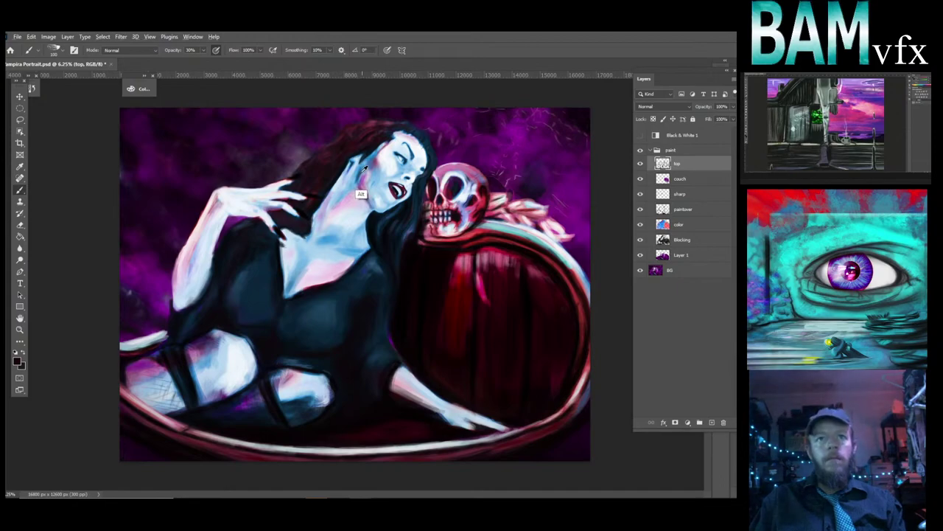
pyautogui.keyDown('alt'); pyautogui.click(361, 194); pyautogui.keyUp('alt')
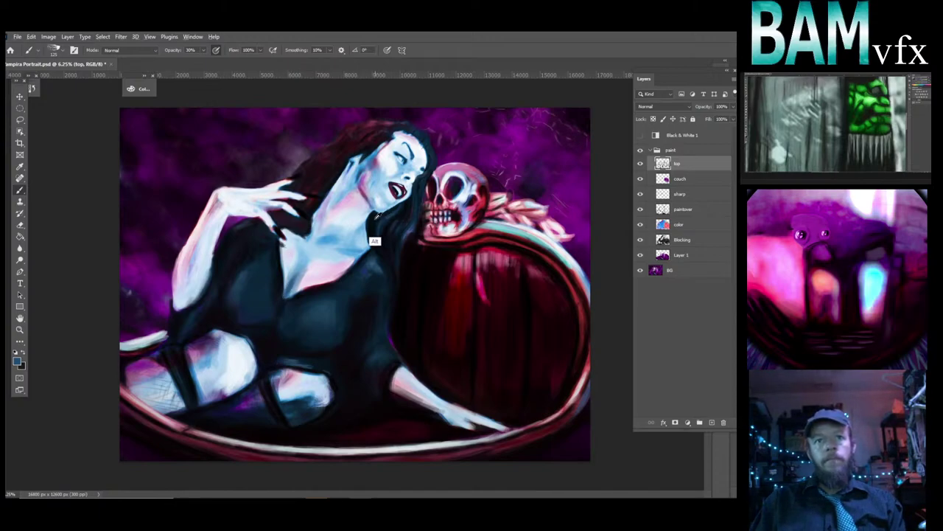
pyautogui.keyDown('alt'); pyautogui.click(404, 219); pyautogui.keyUp('alt')
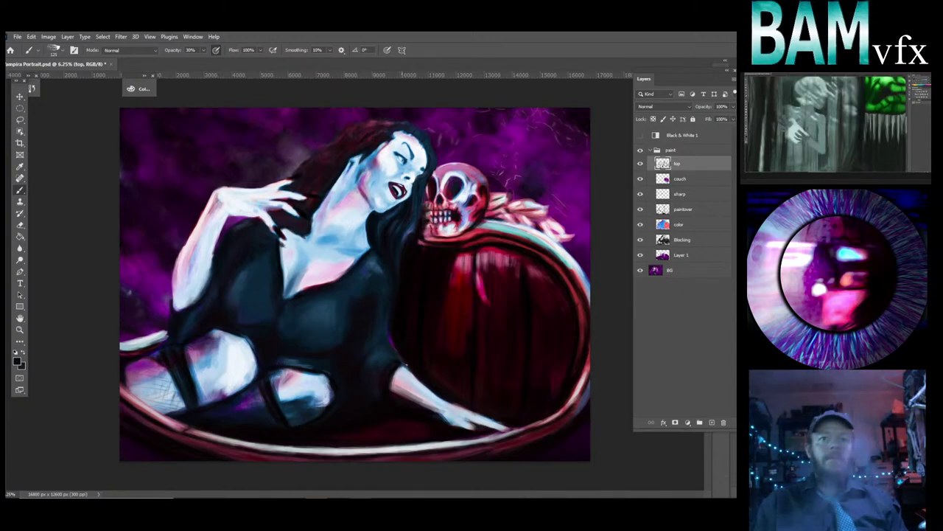
# Retouch the woman's resting forearm and hand on the couch edge with sampled pinkish-grey, blue and dark tones.
pyautogui.keyDown('alt'); pyautogui.click(400, 415); pyautogui.keyUp('alt')
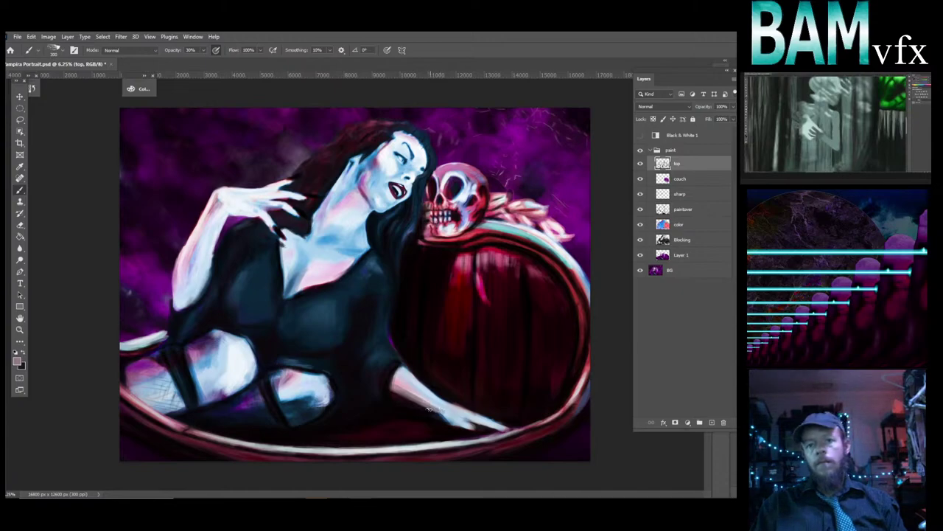
pyautogui.keyDown('alt'); pyautogui.click(454, 416); pyautogui.keyUp('alt')
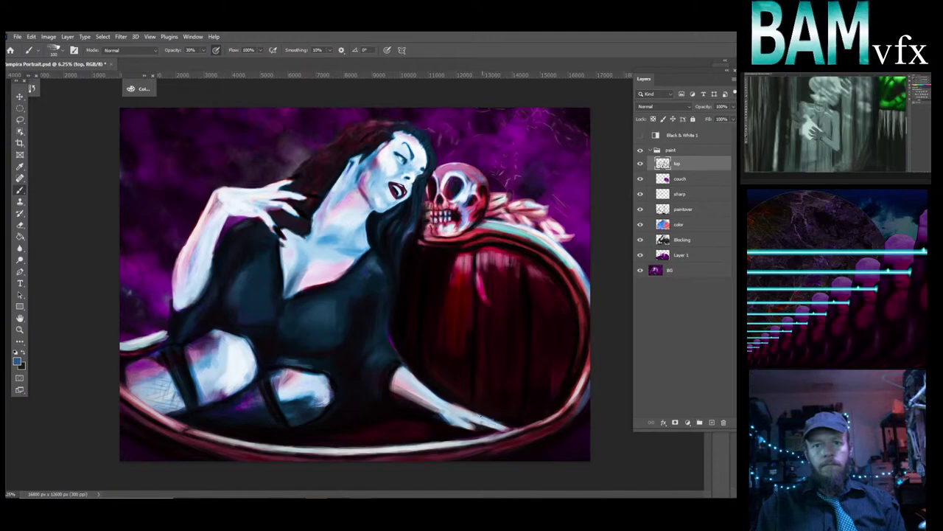
pyautogui.keyDown('alt'); pyautogui.click(445, 390); pyautogui.keyUp('alt')
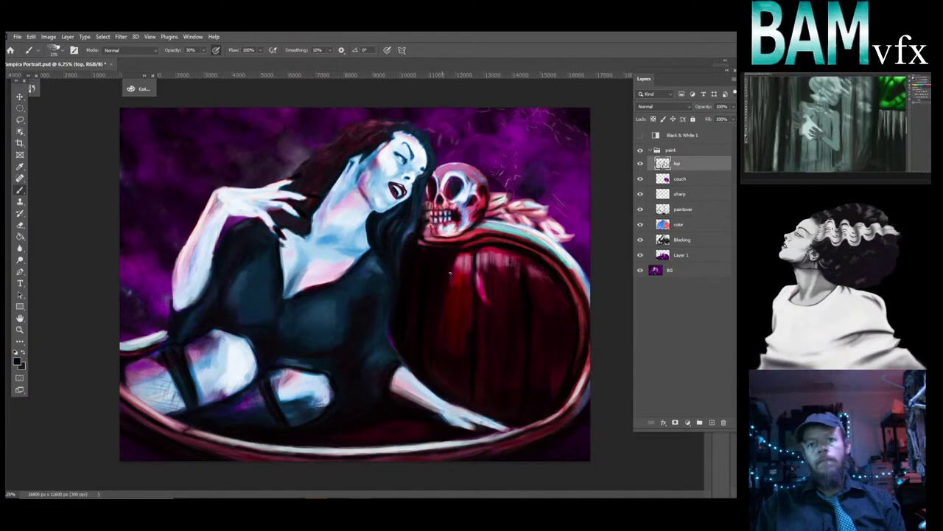
# Brush sampled dark red and black shading onto the couch back beneath the skull.
pyautogui.keyDown('alt'); pyautogui.click(545, 255); pyautogui.keyUp('alt')
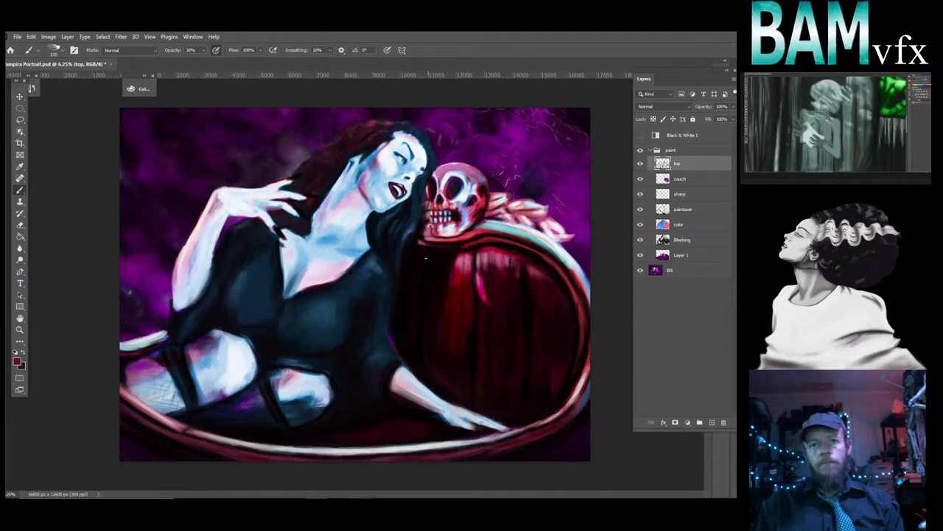
pyautogui.keyDown('alt'); pyautogui.click(521, 252); pyautogui.keyUp('alt')
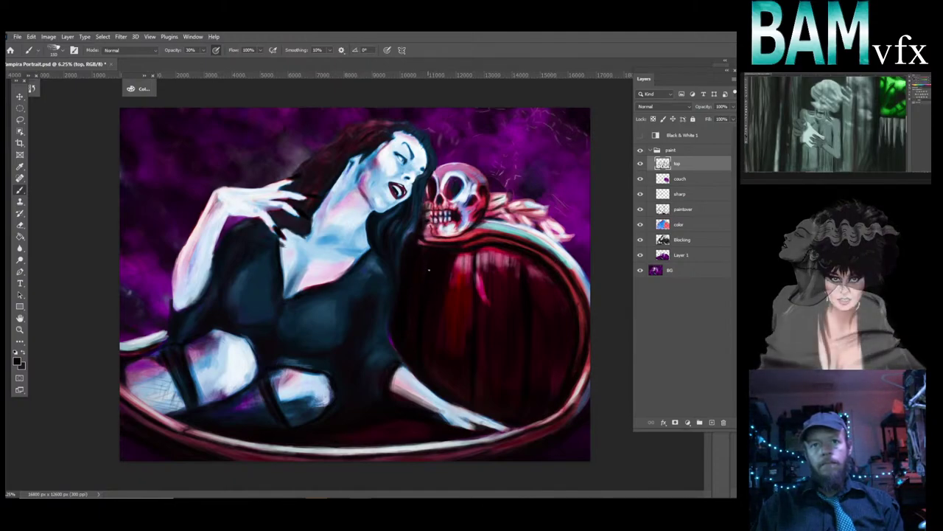
pyautogui.press('alt')
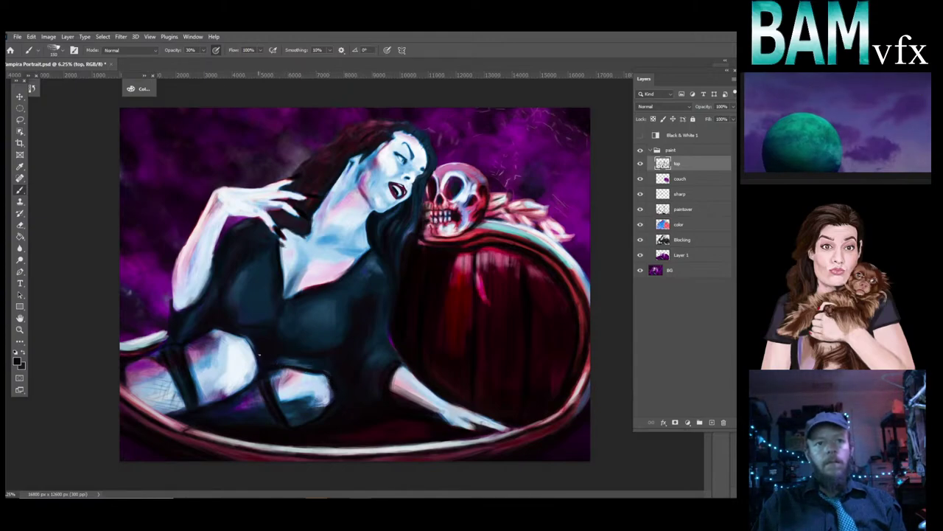
# Blend sampled dark blue and purple tones over the dress bodice and sample the dark of the skull's eye socket.
pyautogui.press('alt')
pyautogui.keyDown('alt'); pyautogui.click(243, 277); pyautogui.keyUp('alt')
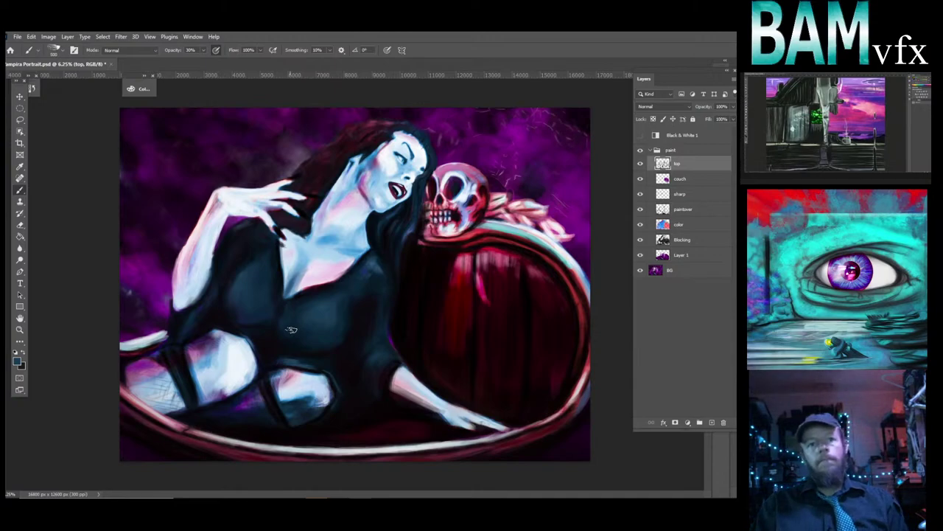
pyautogui.press('alt')
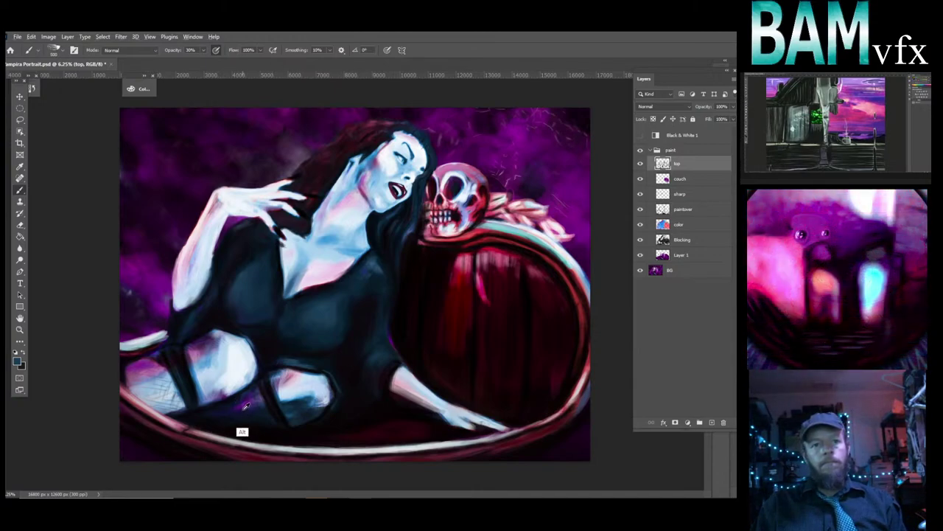
pyautogui.keyDown('alt'); pyautogui.click(246, 406); pyautogui.keyUp('alt')
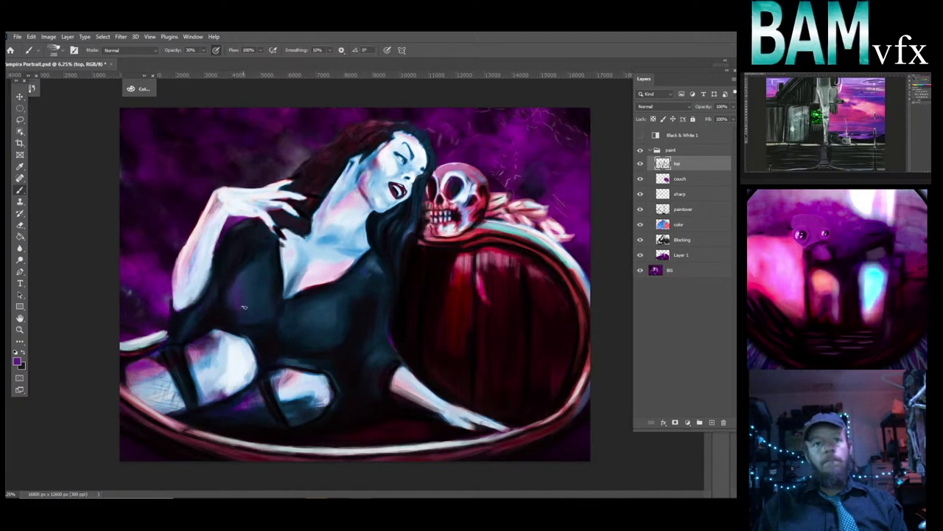
pyautogui.keyDown('alt'); pyautogui.click(327, 338); pyautogui.keyUp('alt')
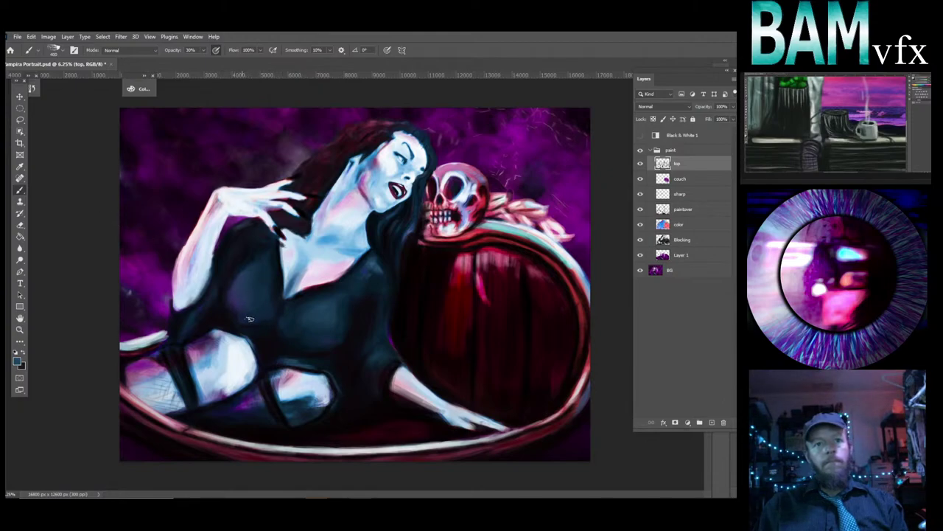
pyautogui.keyDown('alt'); pyautogui.click(244, 404); pyautogui.keyUp('alt')
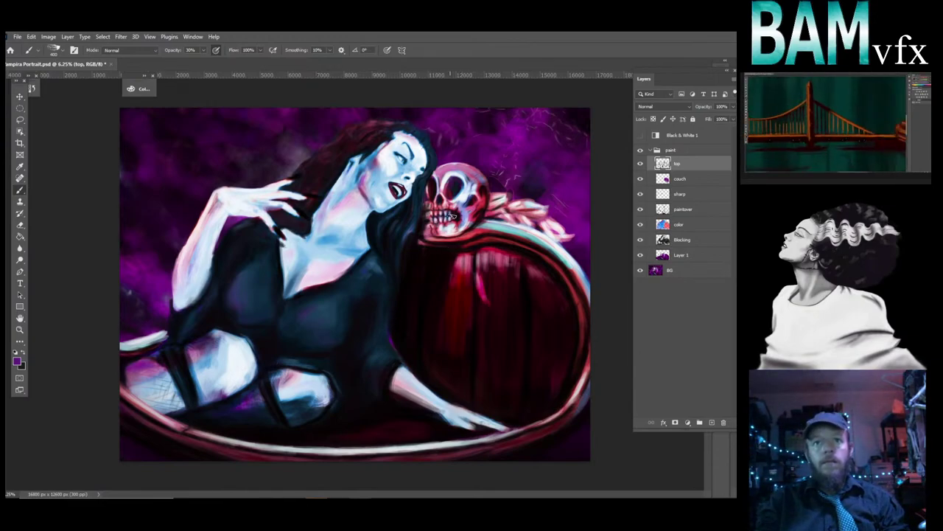
pyautogui.keyDown('alt'); pyautogui.click(457, 185); pyautogui.keyUp('alt')
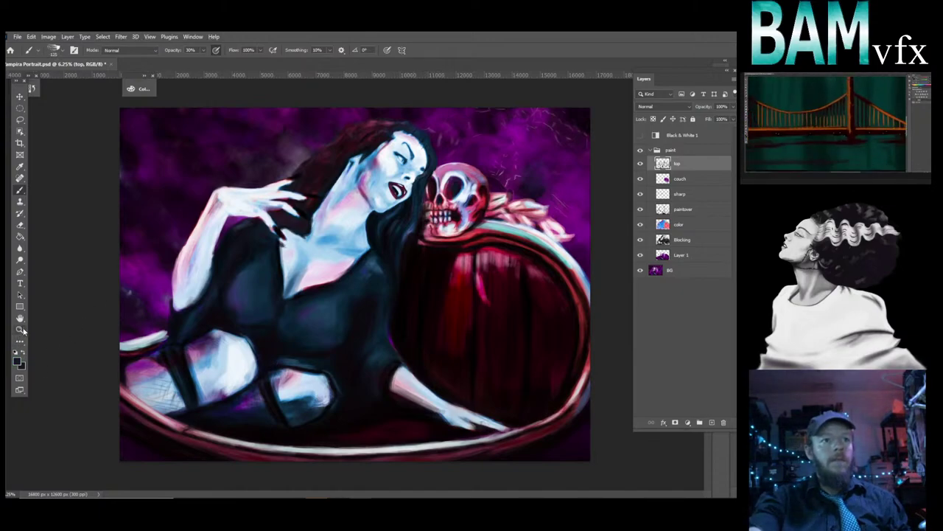
# Sample the dark hair colour beneath the chin with the Brush for close-up work on the face.
pyautogui.click(20, 330)
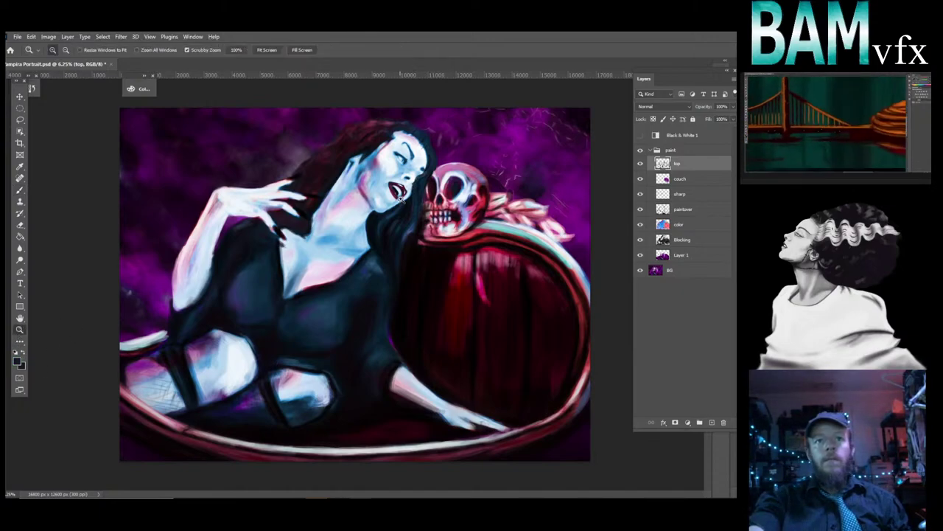
pyautogui.click(402, 198)
pyautogui.click(416, 188)
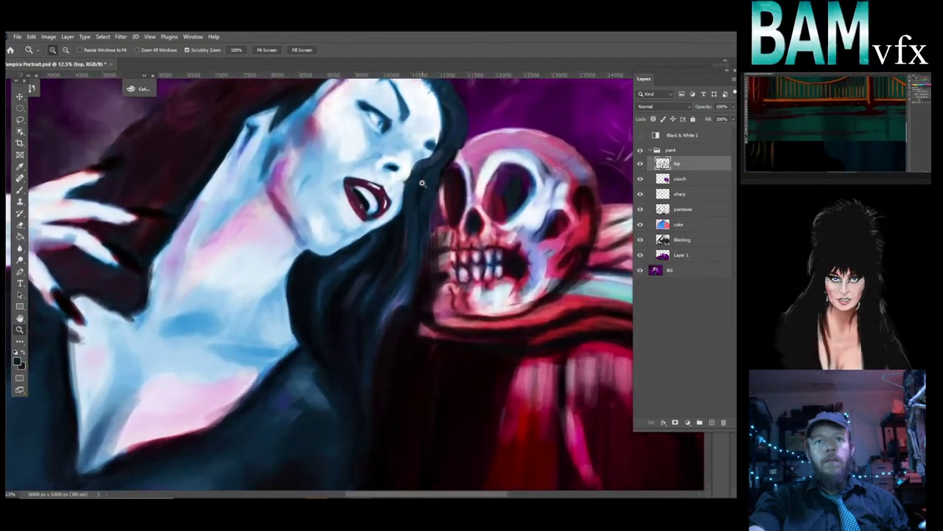
pyautogui.click(405, 195)
pyautogui.click(327, 282)
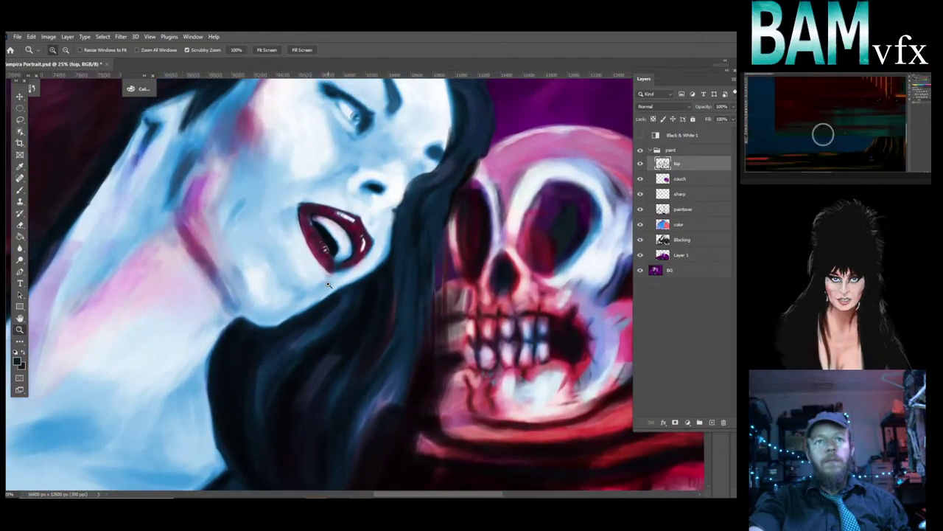
pyautogui.scroll(2, 329, 285)
pyautogui.scroll(1, 379, 257)
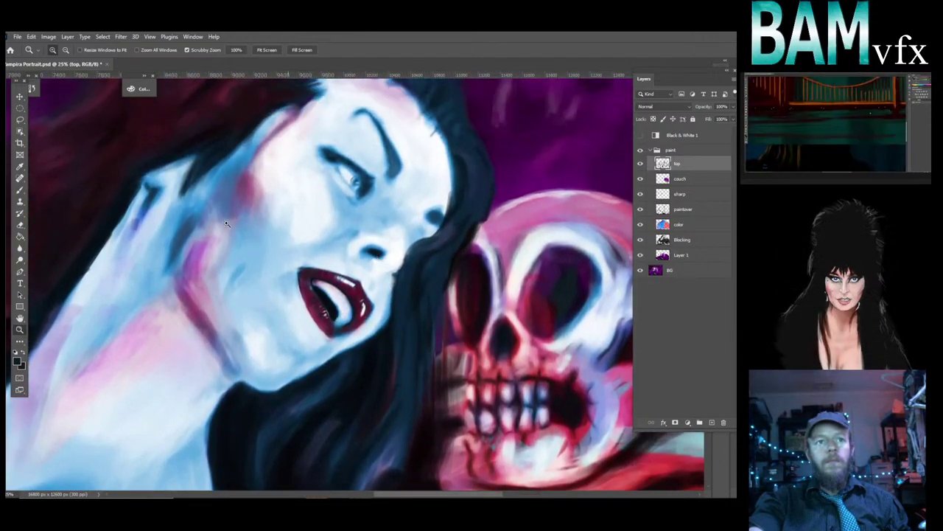
pyautogui.click(258, 318)
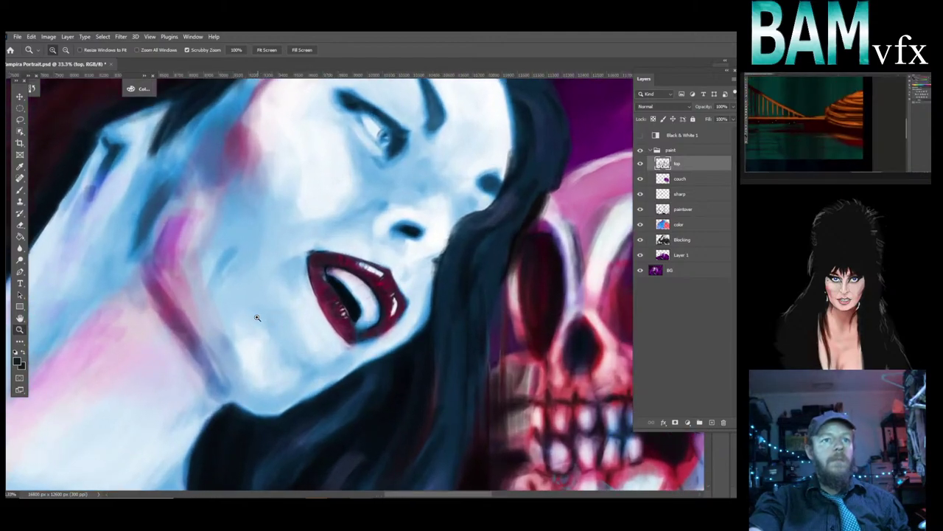
pyautogui.click(20, 190)
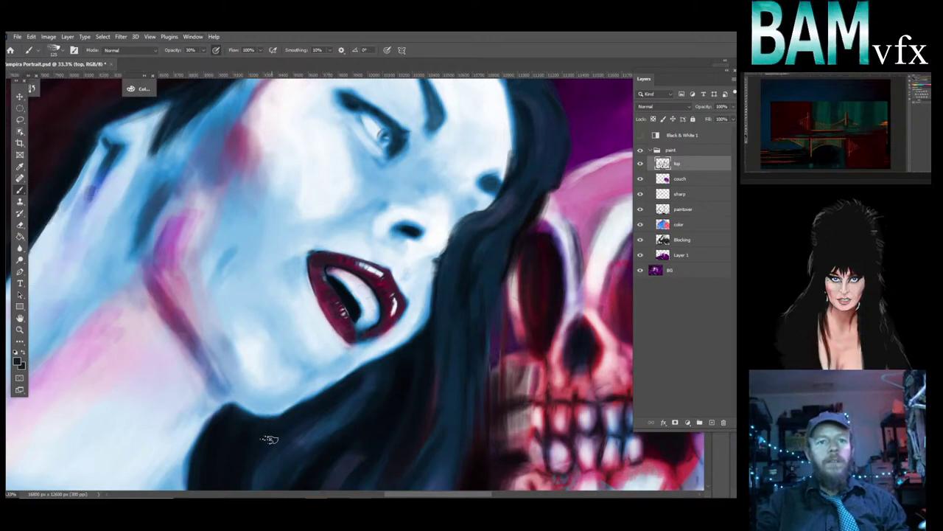
pyautogui.press('alt')
pyautogui.keyDown('alt'); pyautogui.click(233, 429); pyautogui.keyUp('alt')
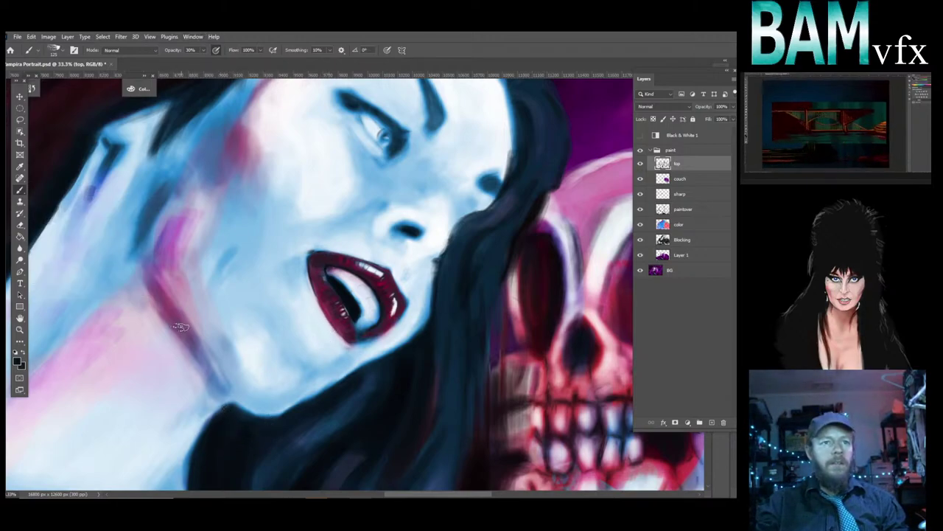
# Soften the jawline shadow between cheek and neck with blue and magenta tones sampled from the surrounding skin.
pyautogui.press('alt')
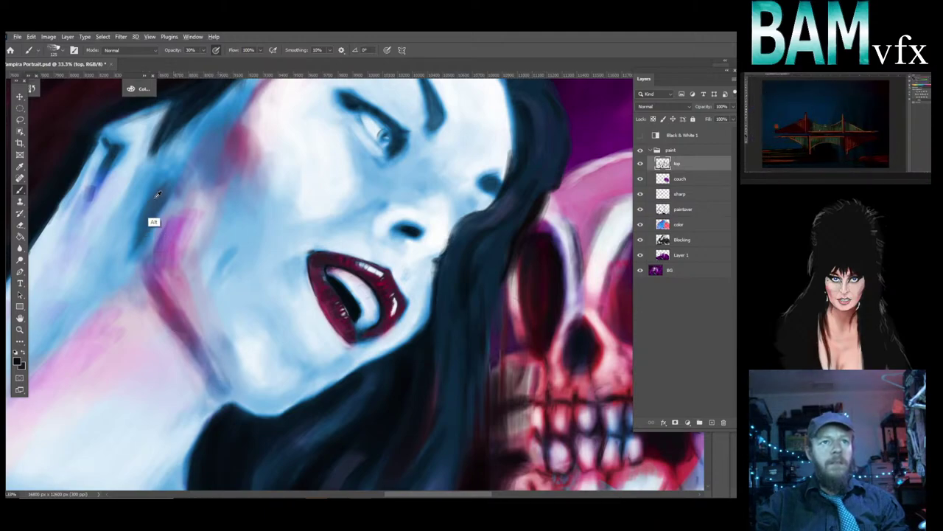
pyautogui.keyDown('alt'); pyautogui.click(157, 183); pyautogui.keyUp('alt')
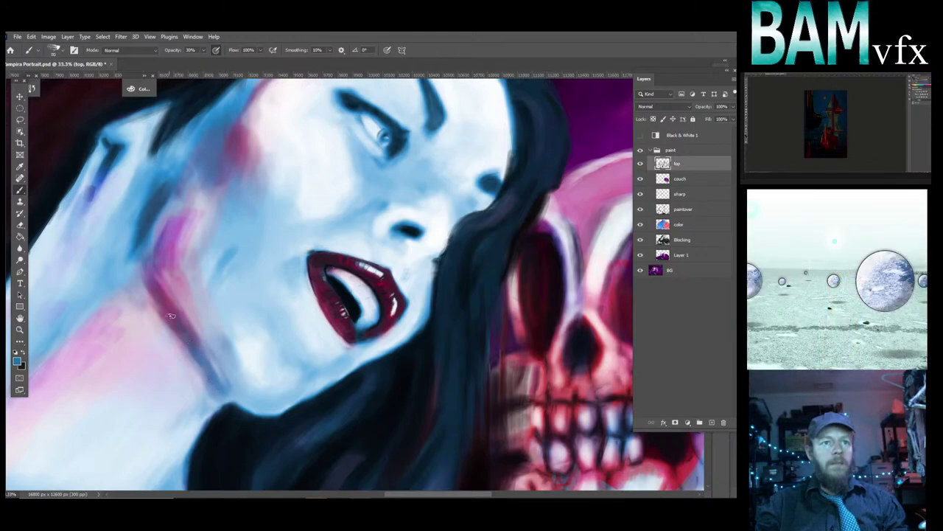
pyautogui.press('alt')
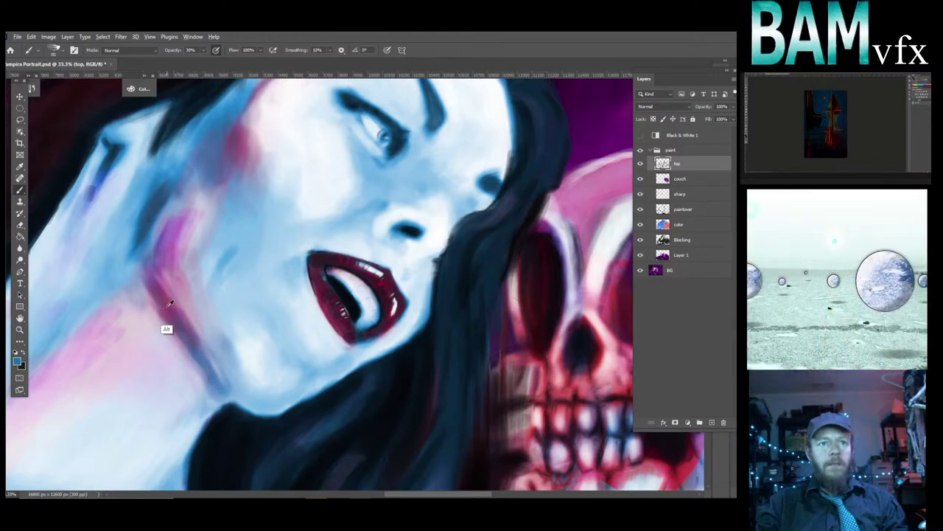
pyautogui.keyDown('alt'); pyautogui.click(169, 304); pyautogui.keyUp('alt')
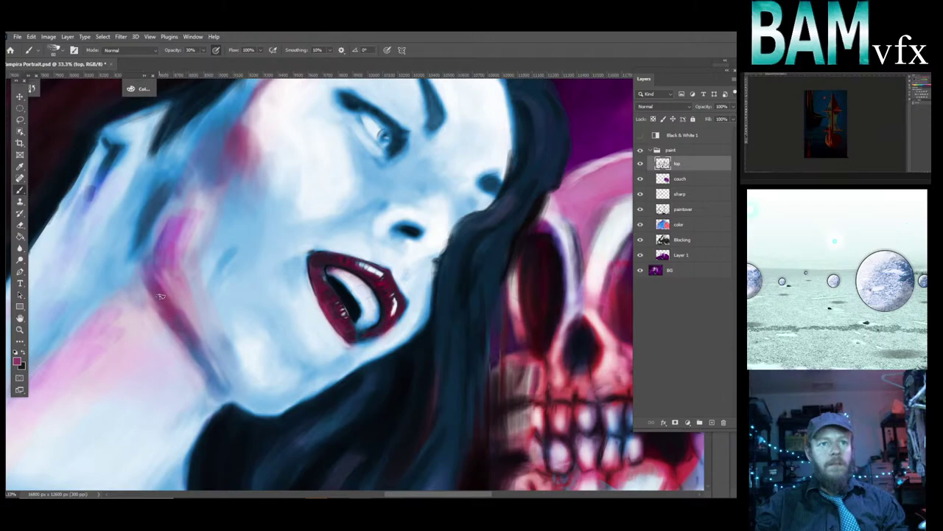
pyautogui.keyDown('alt'); pyautogui.click(157, 257); pyautogui.keyUp('alt')
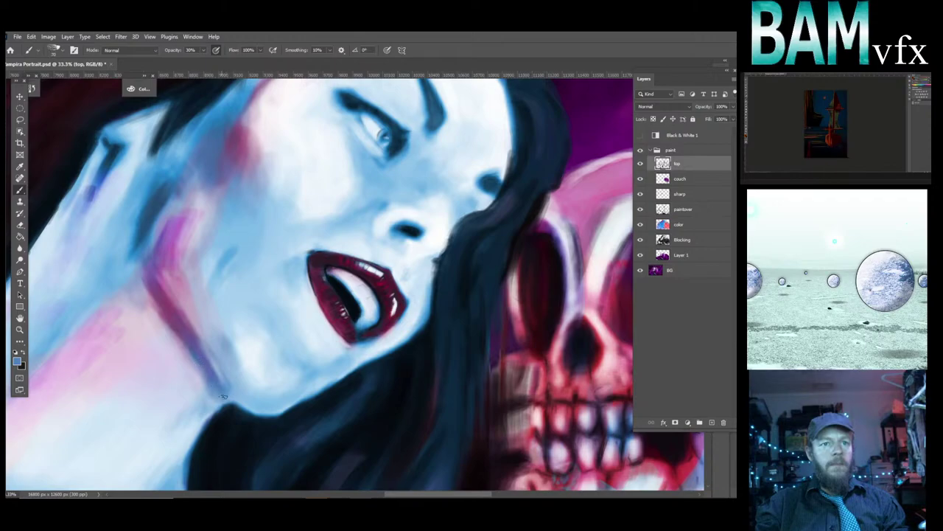
# Refine the chin's lower edge with sampled black and light blue, and brighten the chin with pale strokes.
pyautogui.press('alt')
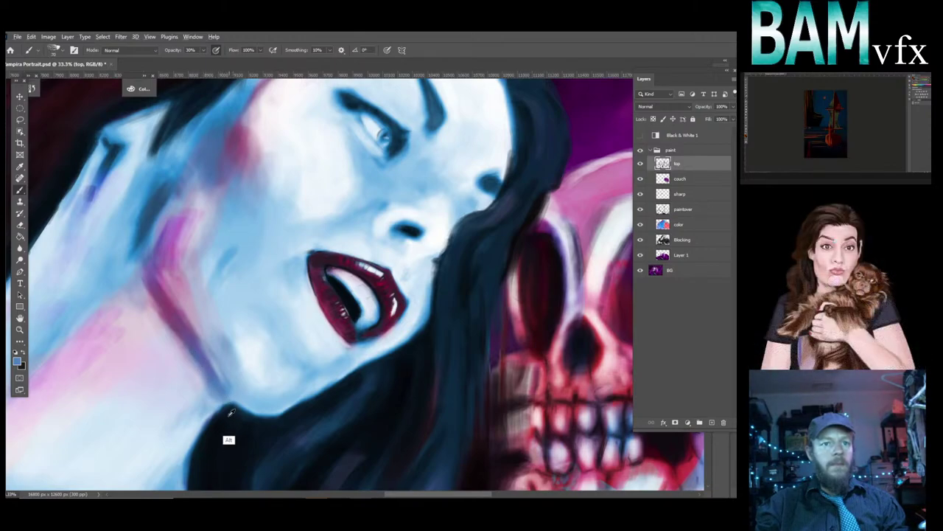
pyautogui.keyDown('alt'); pyautogui.click(229, 415); pyautogui.keyUp('alt')
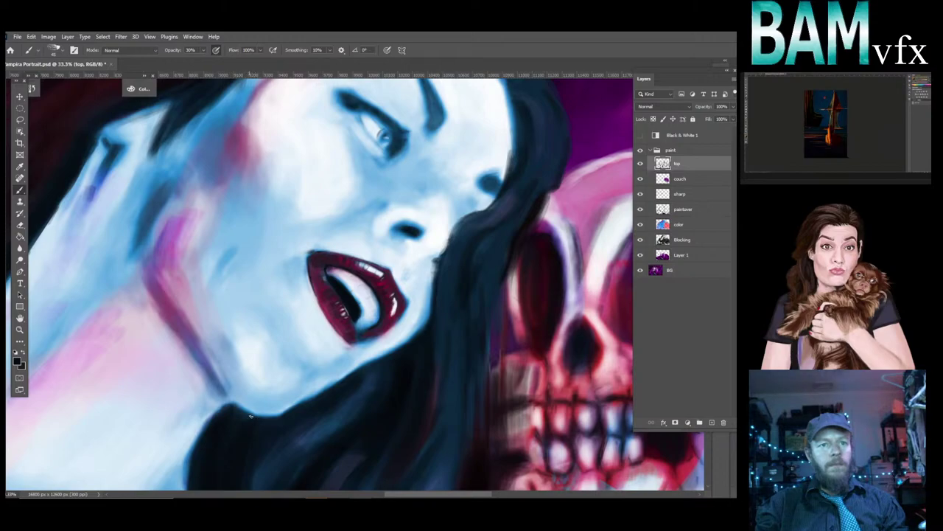
pyautogui.keyDown('alt'); pyautogui.click(265, 413); pyautogui.keyUp('alt')
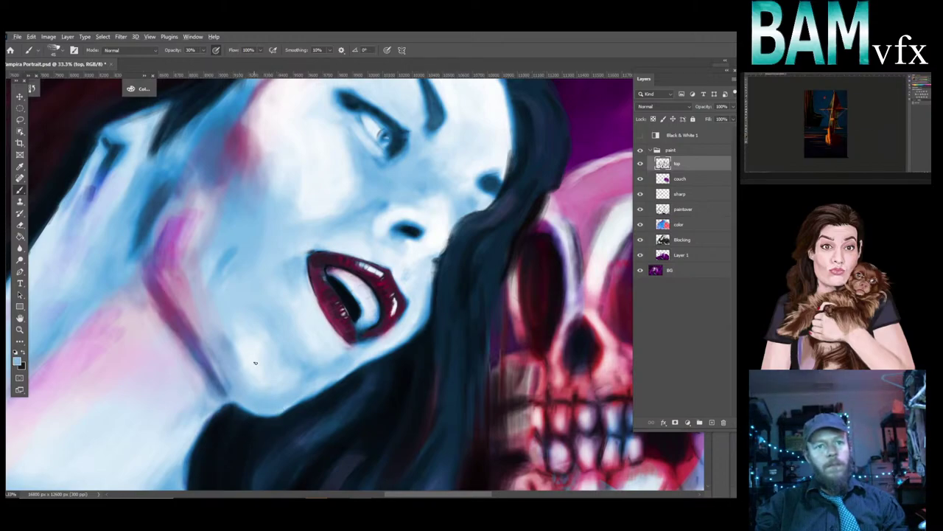
pyautogui.moveTo(255, 362); pyautogui.dragTo(259, 399)
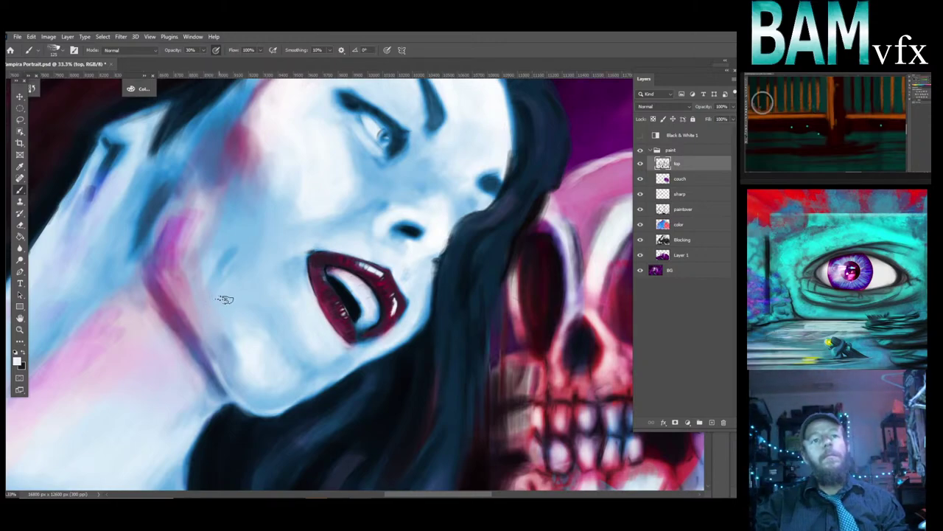
# Blend sampled light blue and magenta tones over the cheek, jaw and nose.
pyautogui.keyDown('alt'); pyautogui.click(234, 252); pyautogui.keyUp('alt')
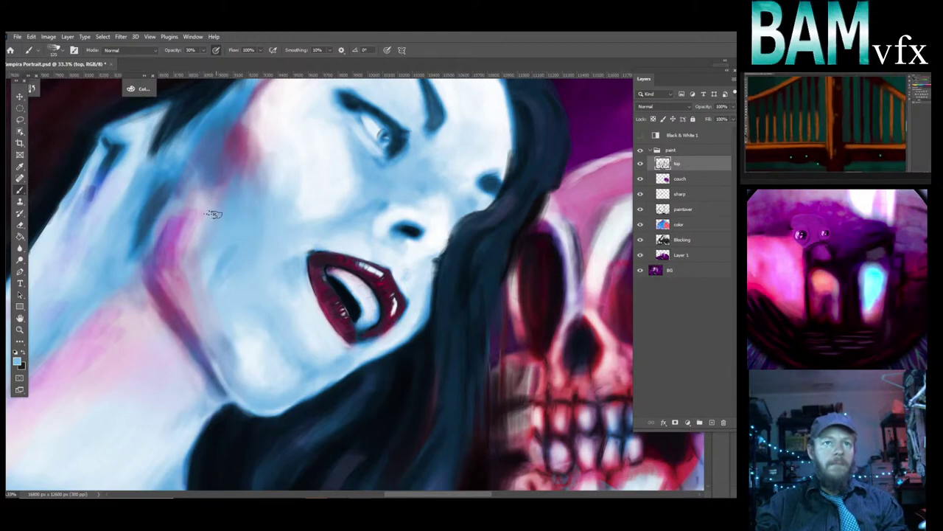
pyautogui.keyDown('alt'); pyautogui.click(172, 273); pyautogui.keyUp('alt')
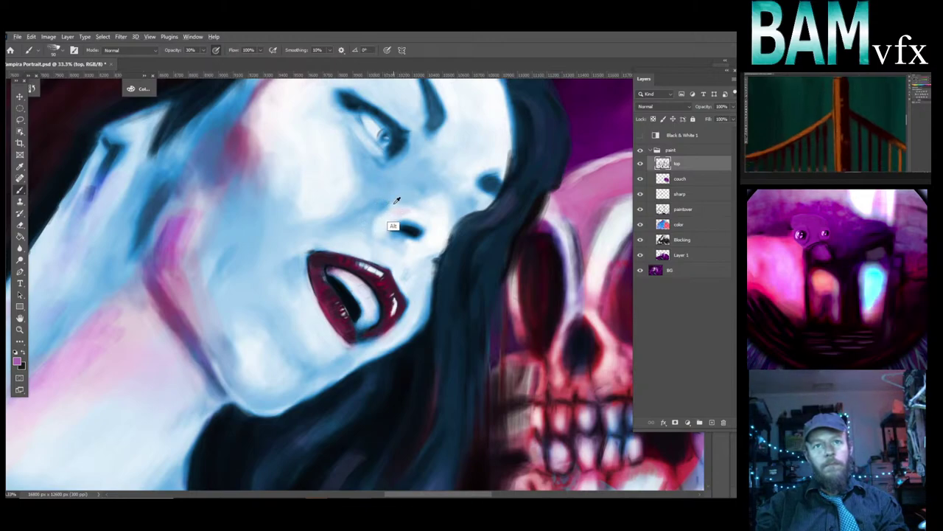
pyautogui.keyDown('alt'); pyautogui.click(394, 202); pyautogui.keyUp('alt')
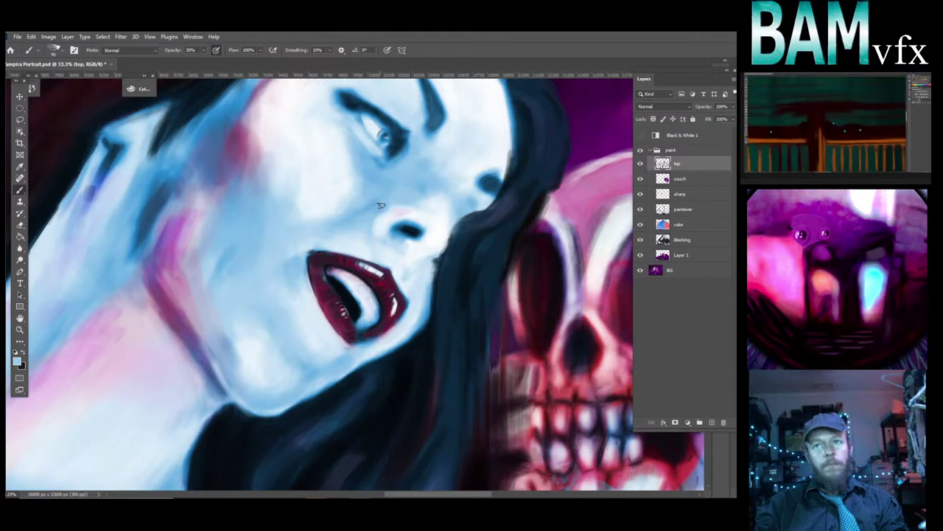
pyautogui.press('alt')
pyautogui.keyDown('alt'); pyautogui.click(173, 247); pyautogui.keyUp('alt')
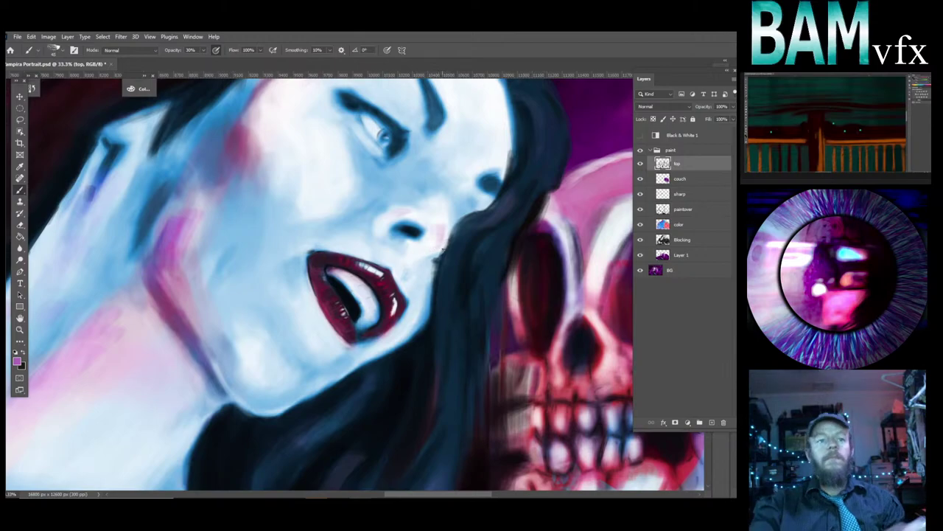
# Fit the whole painting on screen and step the history back by seven brush strokes.
pyautogui.click(20, 329)
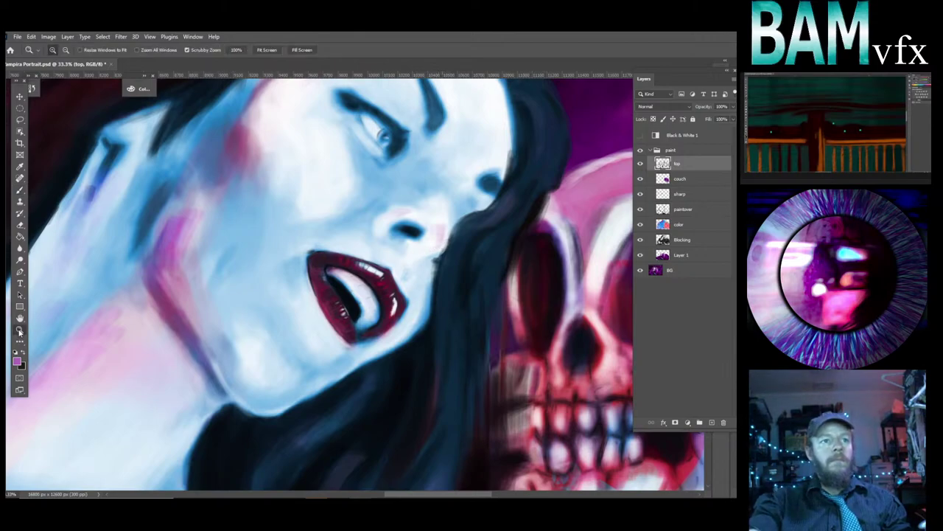
pyautogui.click(268, 51)
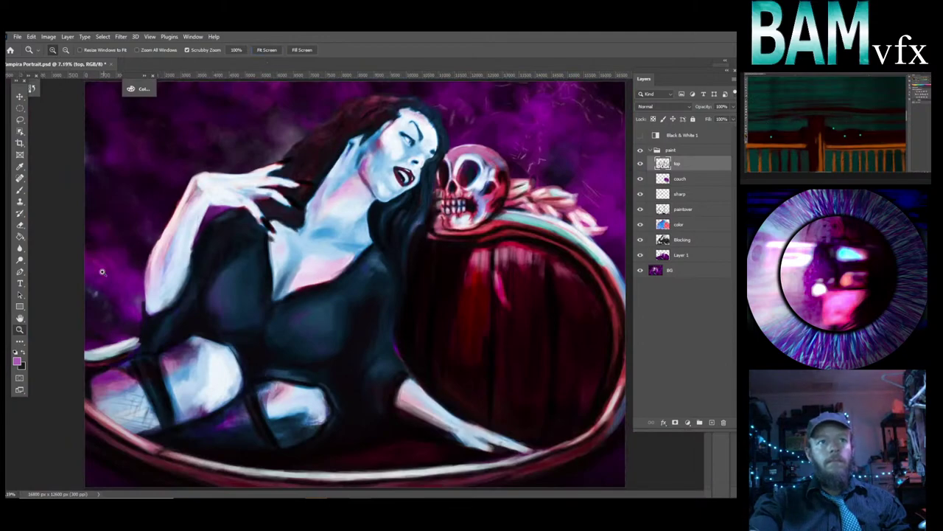
pyautogui.click(32, 88)
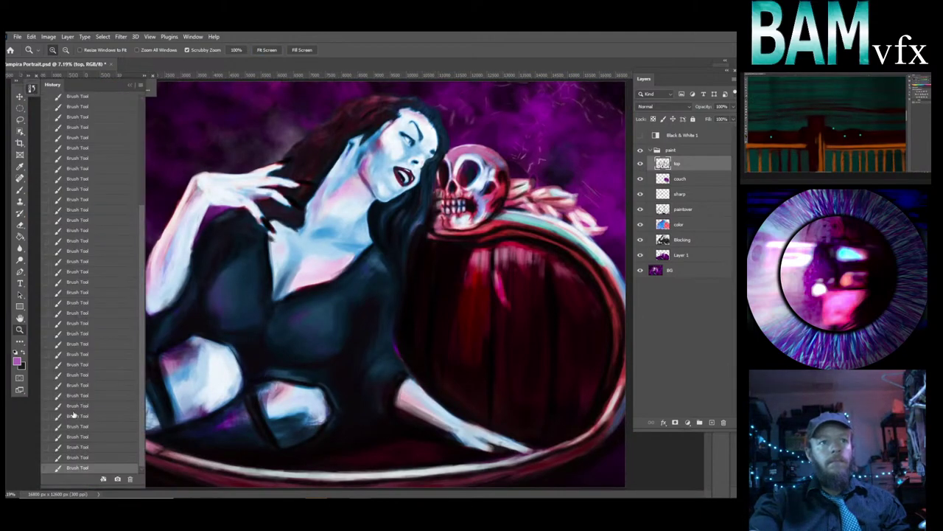
pyautogui.click(76, 439)
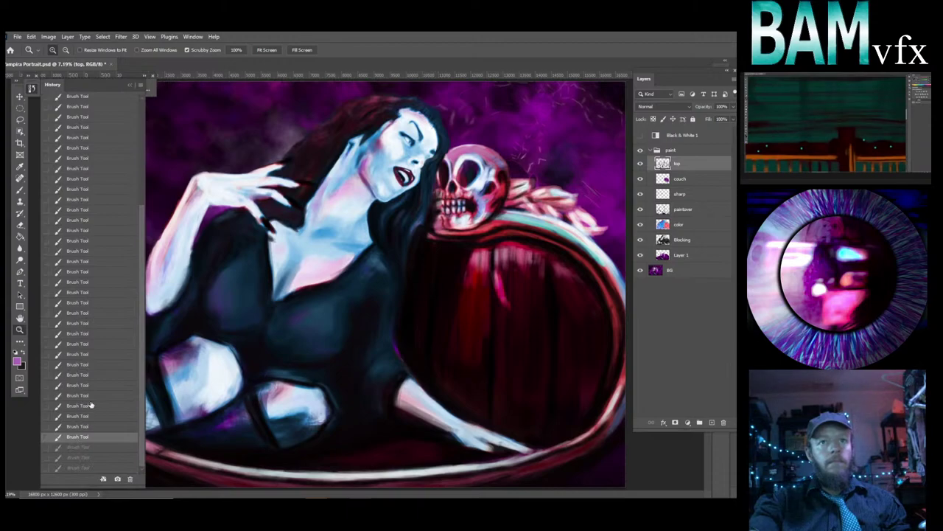
pyautogui.click(91, 396)
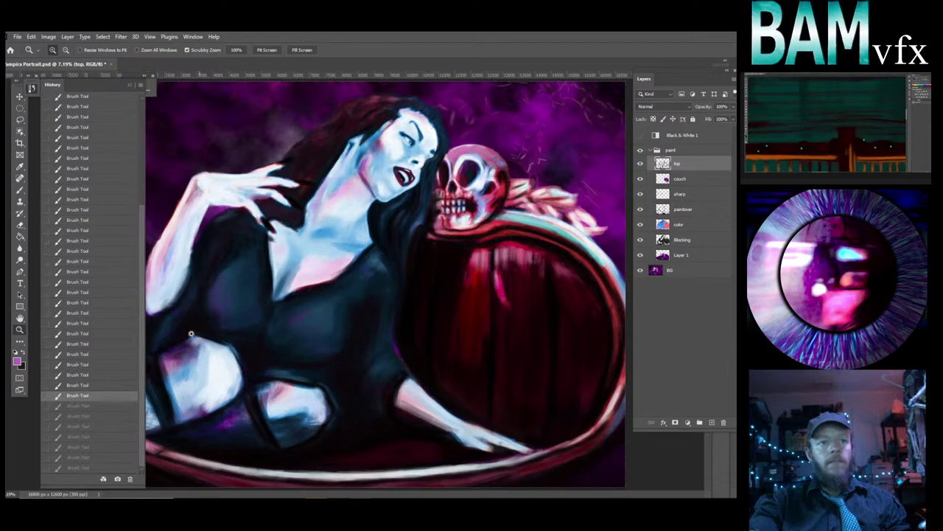
# Brush pale pink sampled from the neck onto the forehead beside the hairline.
pyautogui.click(409, 152)
pyautogui.click(409, 152)
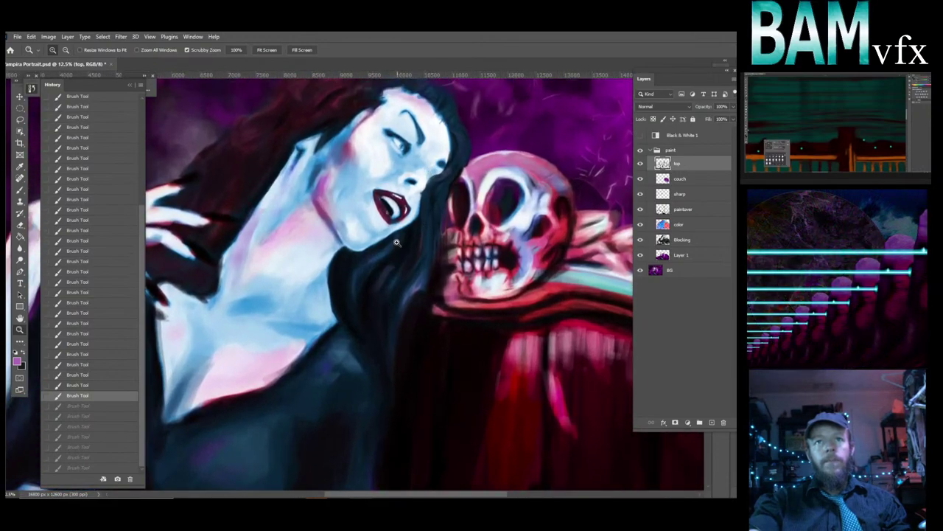
pyautogui.scroll(3, 396, 243)
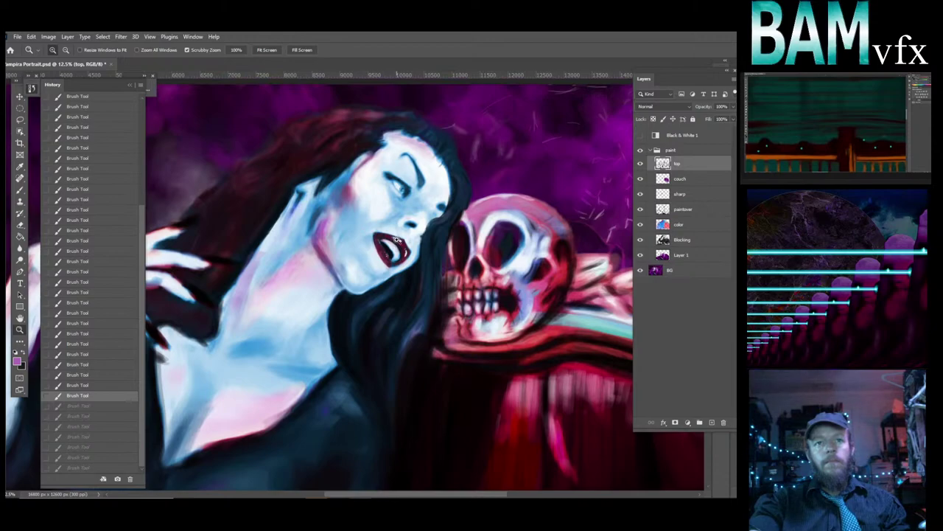
pyautogui.scroll(-1, 396, 239)
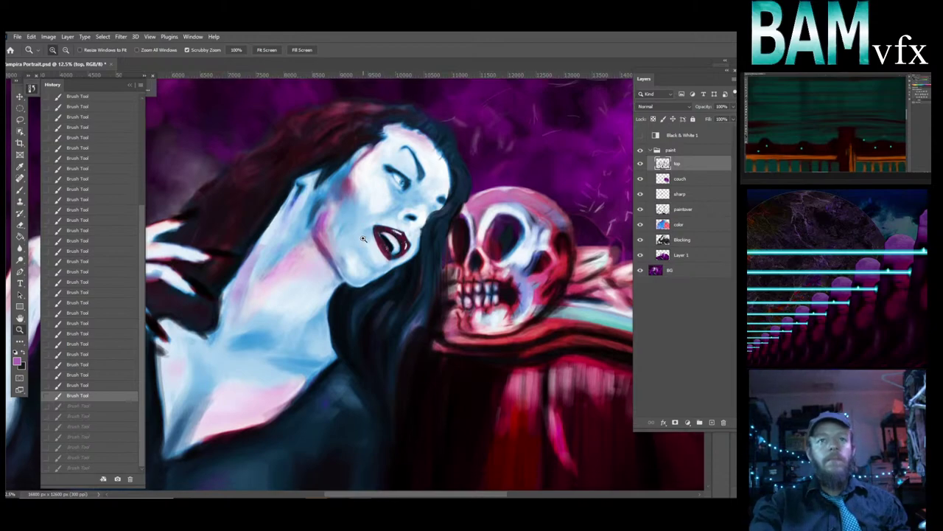
pyautogui.press('b')
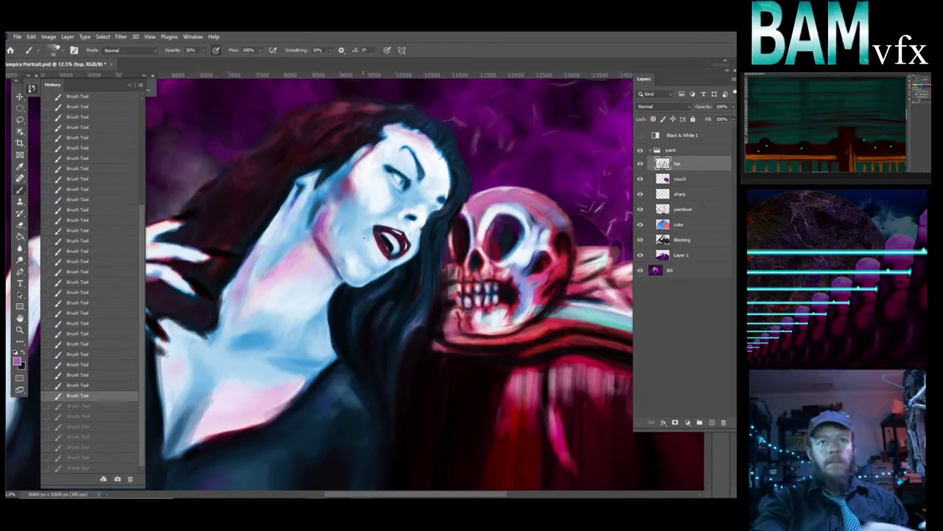
pyautogui.keyDown('alt'); pyautogui.click(289, 289); pyautogui.keyUp('alt')
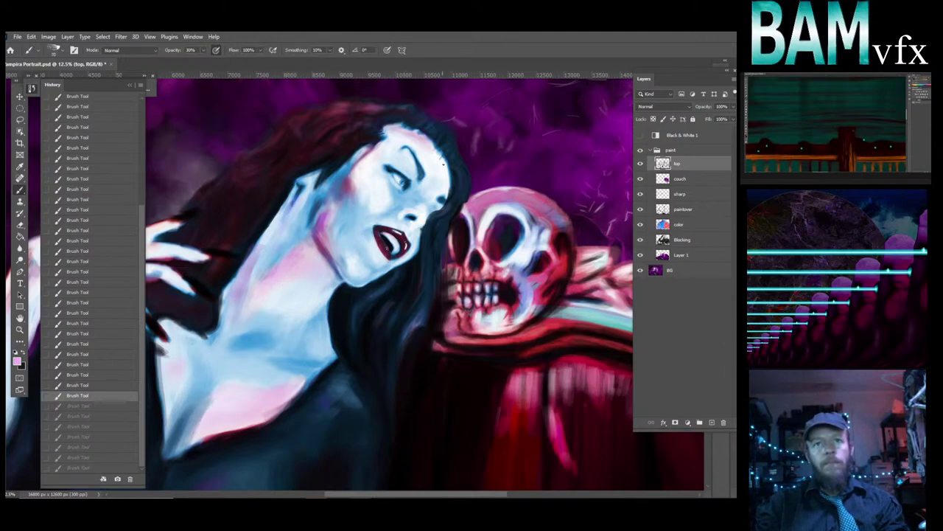
pyautogui.moveTo(440, 160); pyautogui.dragTo(440, 179)
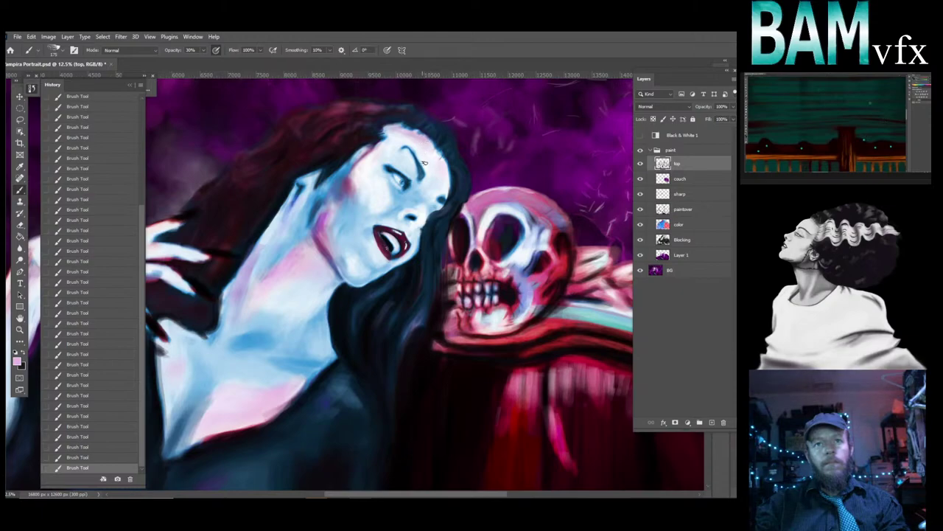
# Blend sampled light blue and near-white tones around the eye, brow and nose bridge, and save the document.
pyautogui.keyDown('alt'); pyautogui.click(411, 217); pyautogui.keyUp('alt')
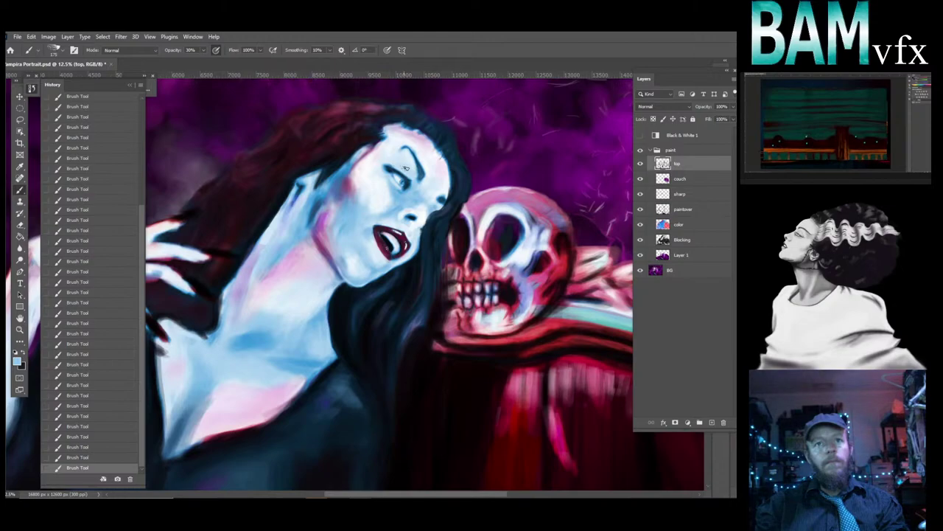
pyautogui.press('alt')
pyautogui.keyDown('alt'); pyautogui.click(426, 205); pyautogui.keyUp('alt')
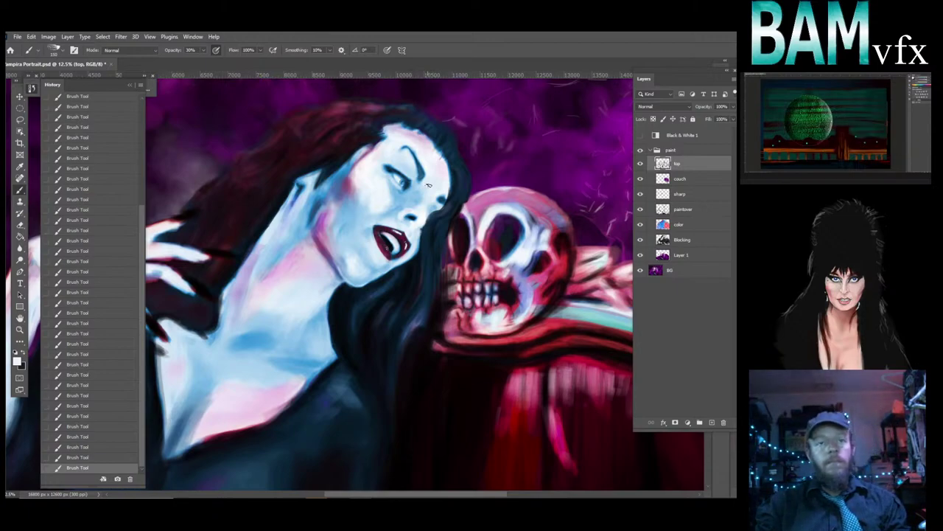
pyautogui.hotkey('ctrl', 's')
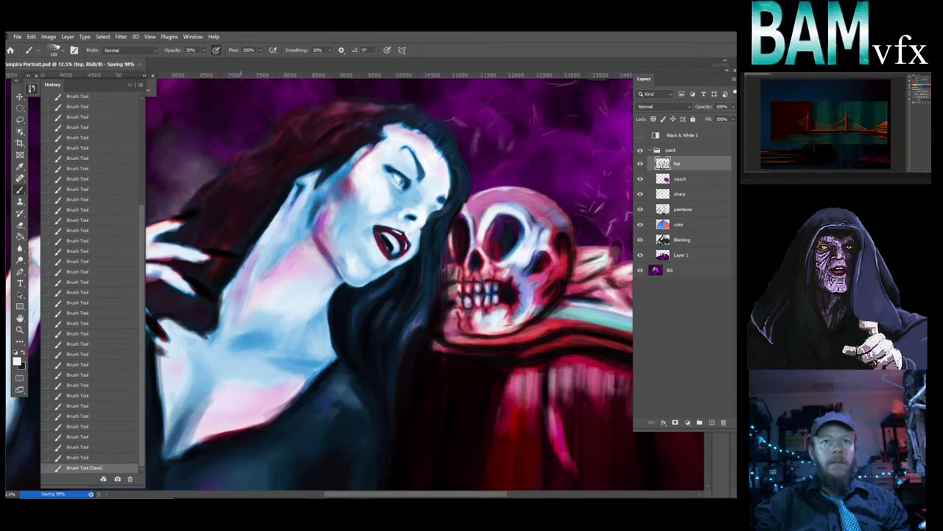
# Brush sampled black along the hair edge at the neck and shoulder and through the long hair behind the ear.
pyautogui.keyDown('alt'); pyautogui.click(344, 322); pyautogui.keyUp('alt')
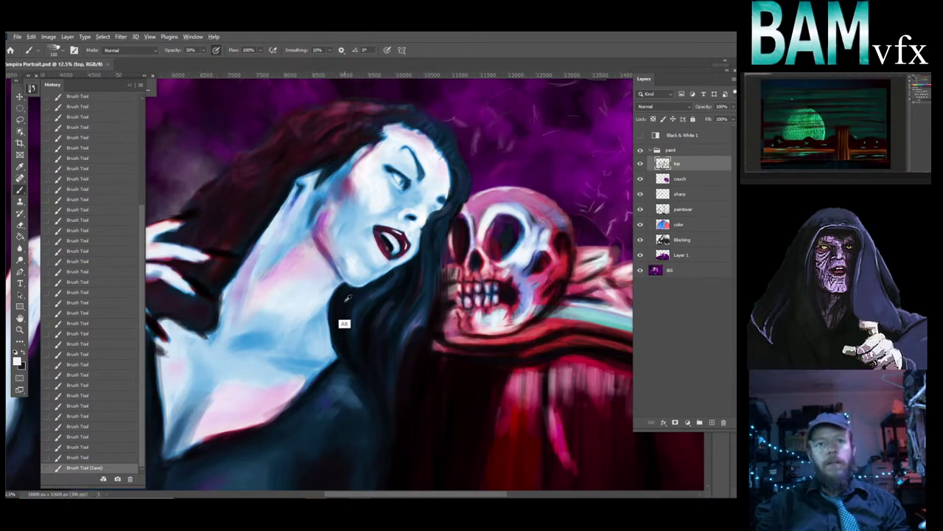
pyautogui.moveTo(237, 260); pyautogui.dragTo(243, 266)
pyautogui.moveTo(240, 262)
pyautogui.mouseDown()
pyautogui.moveTo(248, 272)
pyautogui.moveTo(225, 290)
pyautogui.mouseUp()
pyautogui.moveTo(227, 285)
pyautogui.mouseDown()
pyautogui.moveTo(224, 294)
pyautogui.moveTo(232, 274)
pyautogui.moveTo(155, 406)
pyautogui.mouseUp()
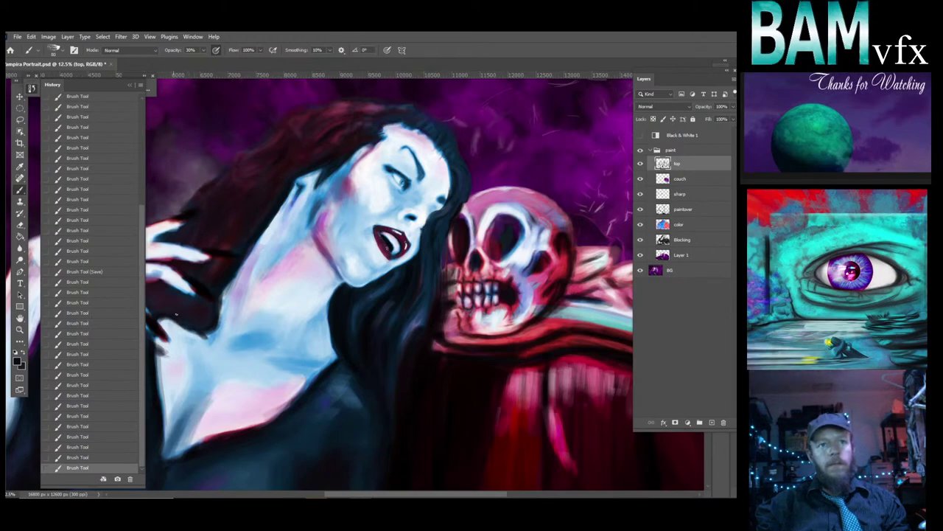
pyautogui.moveTo(365, 330); pyautogui.dragTo(367, 329)
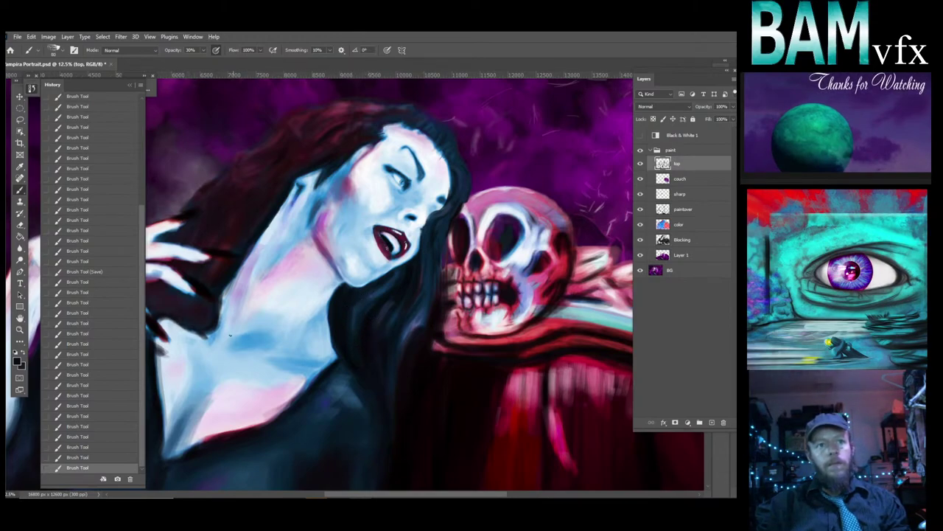
pyautogui.moveTo(181, 317)
pyautogui.mouseDown()
pyautogui.moveTo(193, 304)
pyautogui.moveTo(189, 282)
pyautogui.mouseUp()
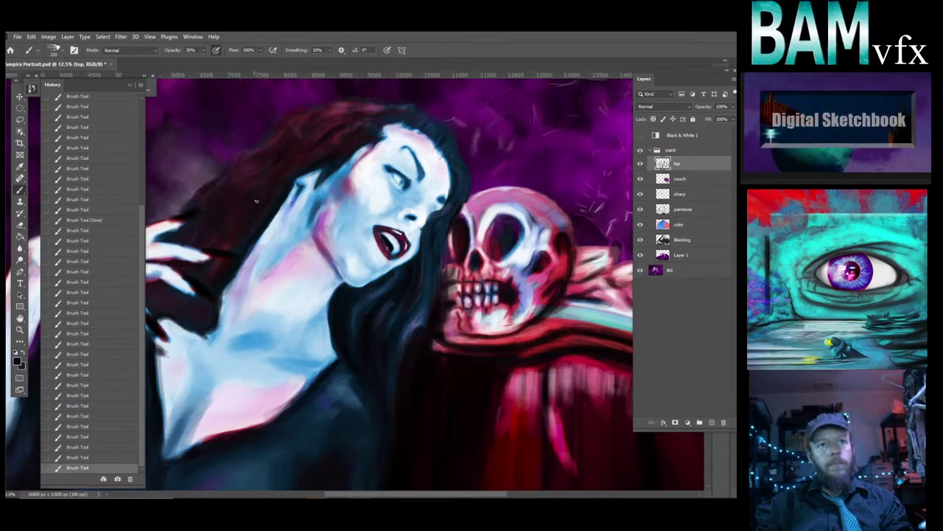
pyautogui.moveTo(240, 235); pyautogui.dragTo(249, 205)
pyautogui.moveTo(248, 200)
pyautogui.mouseDown()
pyautogui.moveTo(256, 157)
pyautogui.moveTo(276, 159)
pyautogui.moveTo(244, 178)
pyautogui.moveTo(271, 163)
pyautogui.moveTo(249, 172)
pyautogui.moveTo(284, 136)
pyautogui.moveTo(260, 149)
pyautogui.mouseUp()
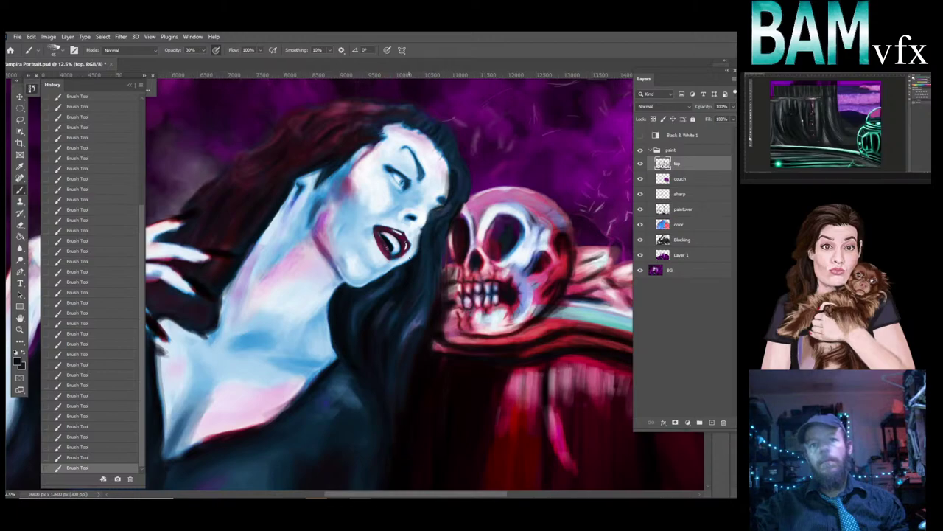
# Retouch the skull's cheekbone and jaw with sampled blue-violet and crimson tones.
pyautogui.keyDown('alt'); pyautogui.click(525, 280); pyautogui.keyUp('alt')
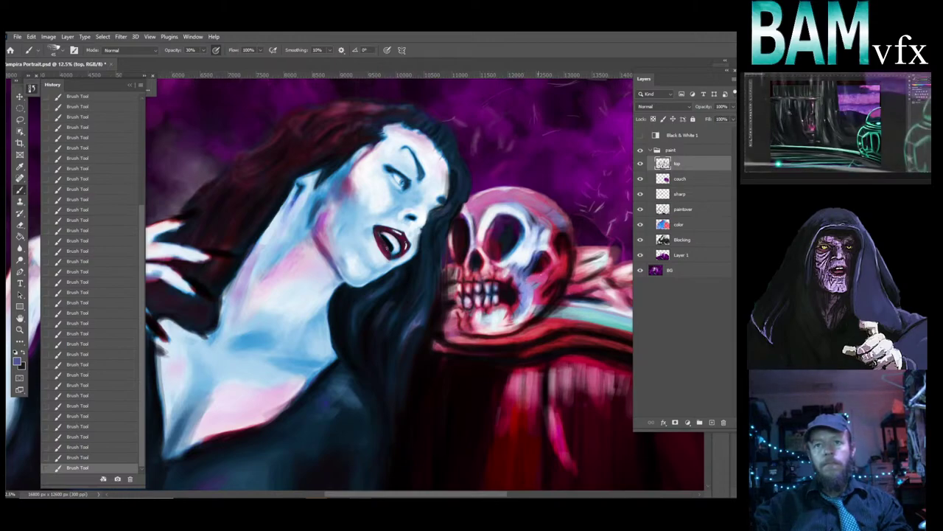
pyautogui.keyDown('alt'); pyautogui.click(545, 306); pyautogui.keyUp('alt')
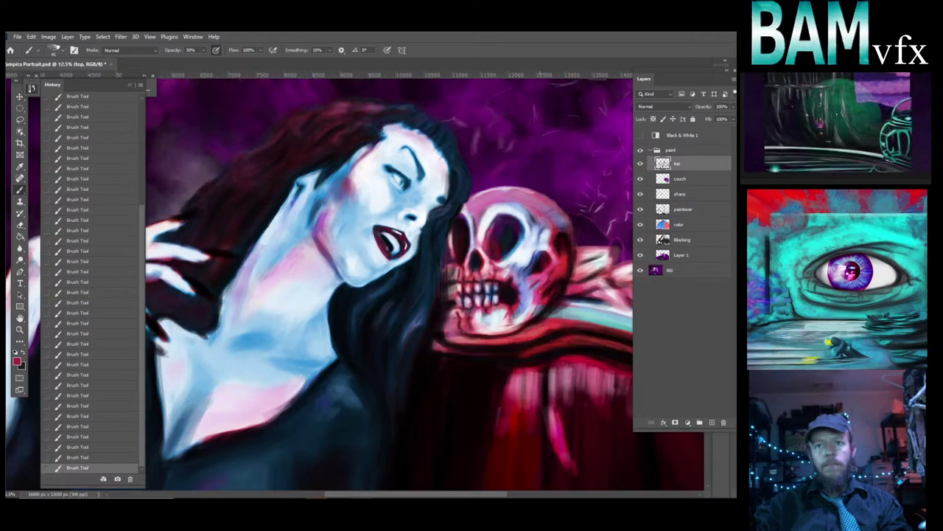
pyautogui.keyDown('alt'); pyautogui.click(558, 264); pyautogui.keyUp('alt')
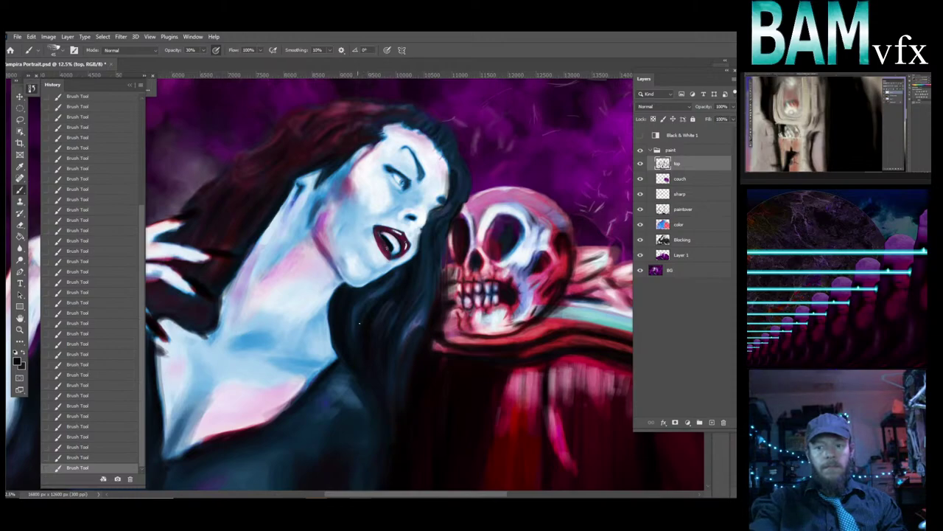
# Paint strands in the hair between face and skull at 50% brush opacity with sampled black and dark blue tones.
pyautogui.press('5')
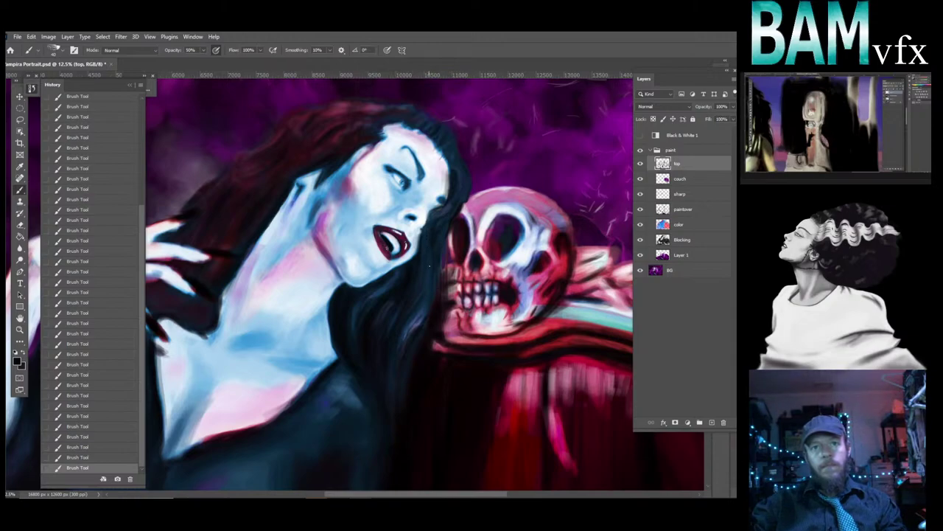
pyautogui.keyDown('alt'); pyautogui.click(415, 321); pyautogui.keyUp('alt')
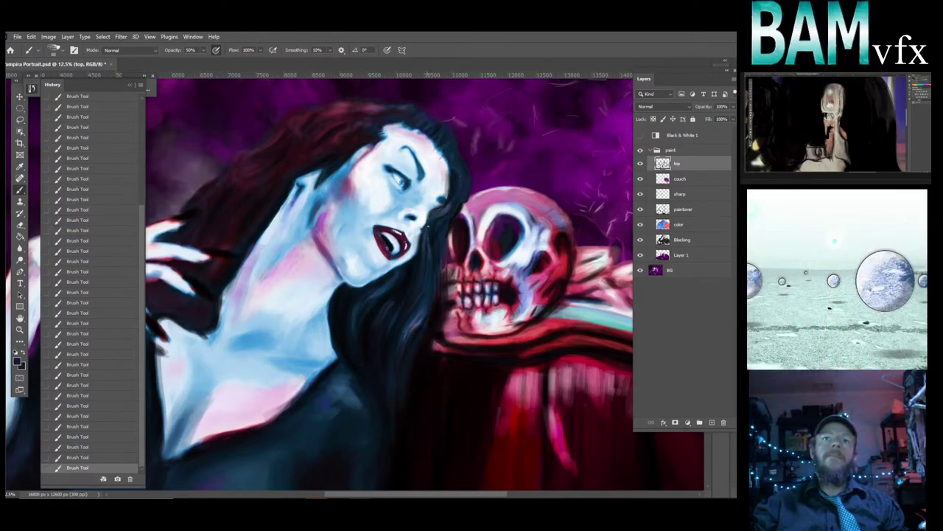
pyautogui.press('alt')
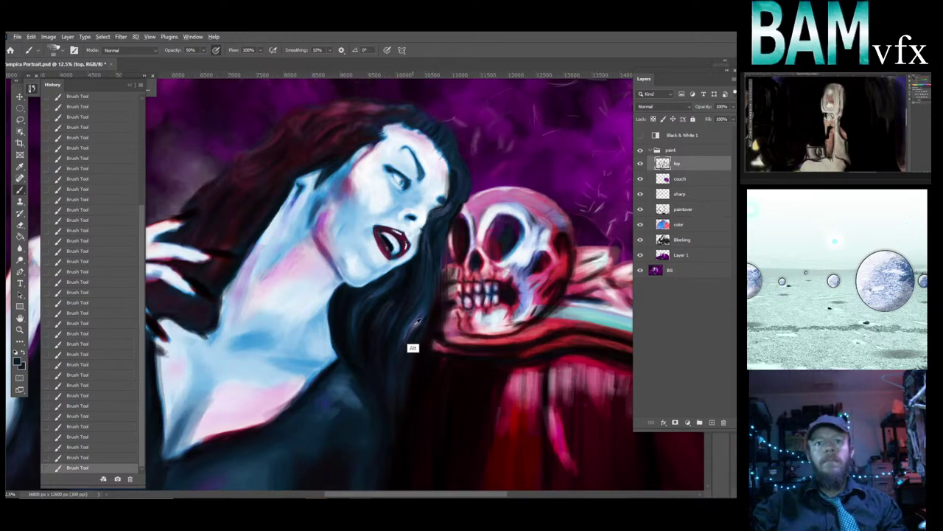
pyautogui.keyDown('alt'); pyautogui.click(417, 322); pyautogui.keyUp('alt')
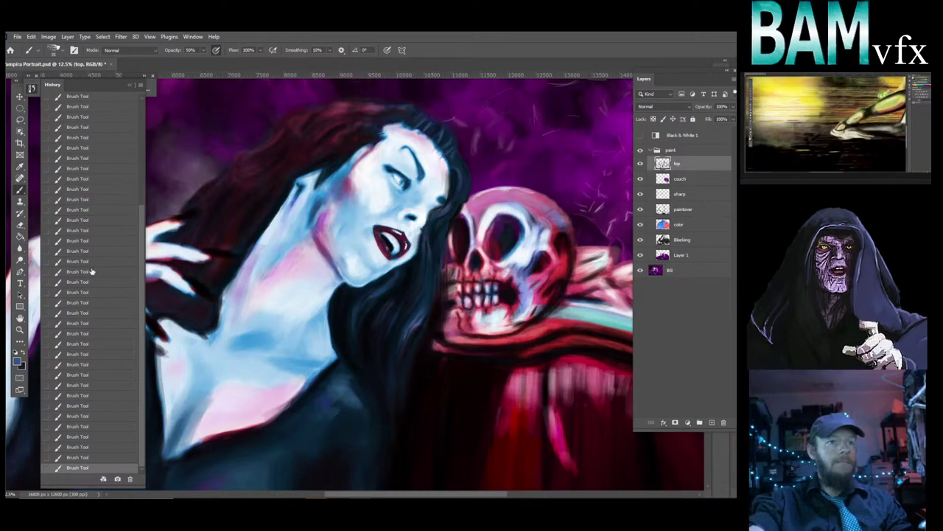
pyautogui.click(20, 329)
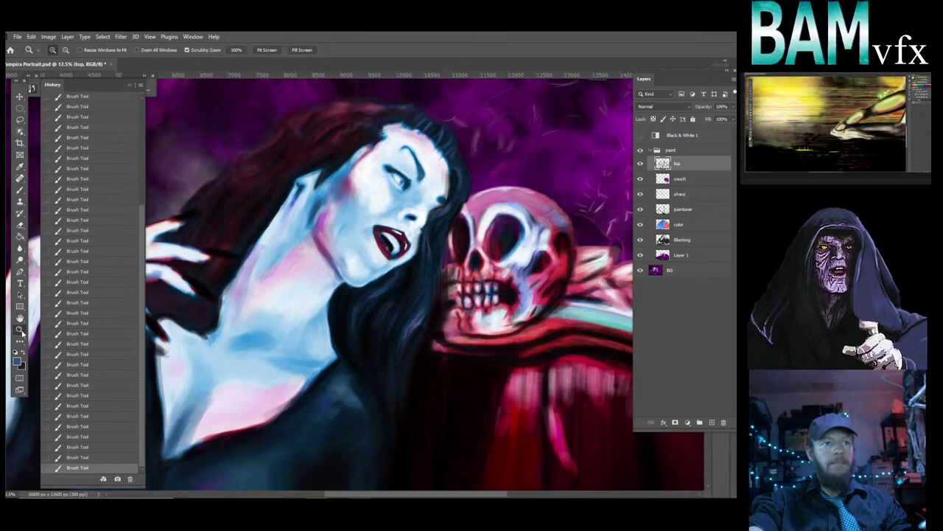
# Save the Vampira portrait document and view the whole painting.
pyautogui.keyDown('alt'); pyautogui.click(273, 306); pyautogui.keyUp('alt')
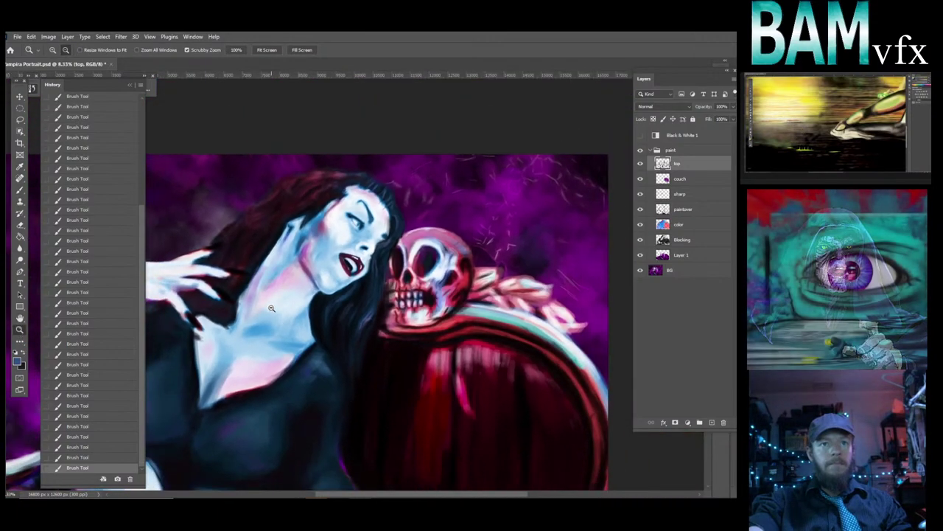
pyautogui.scroll(-2, 272, 304)
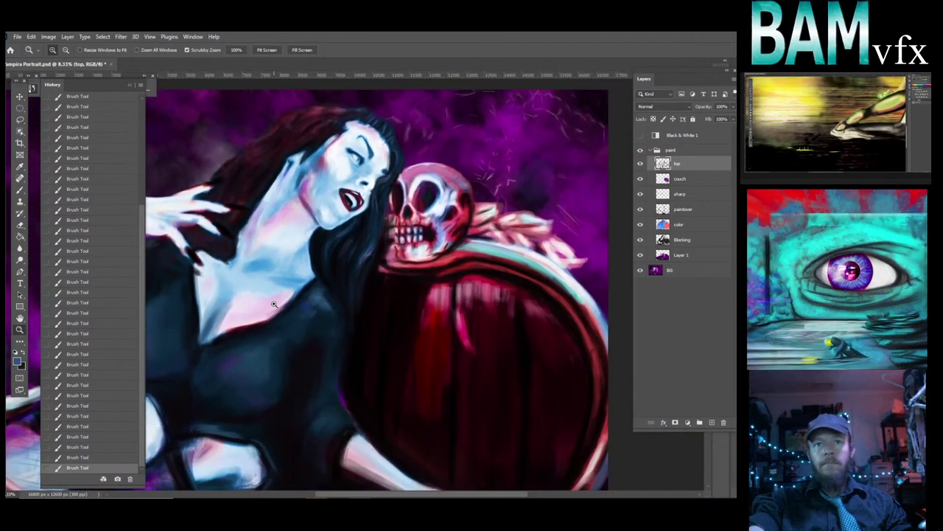
pyautogui.keyDown('alt'); pyautogui.click(293, 294); pyautogui.keyUp('alt')
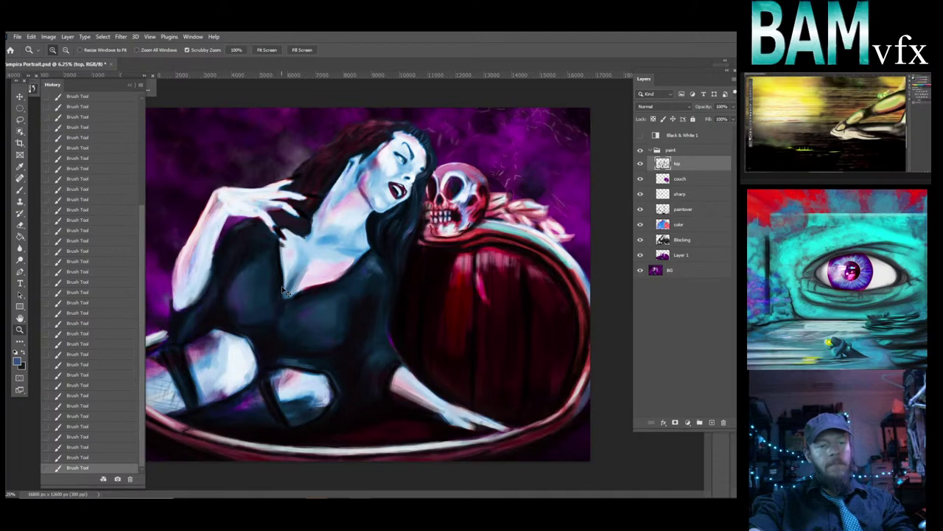
pyautogui.hotkey('ctrl', 's')
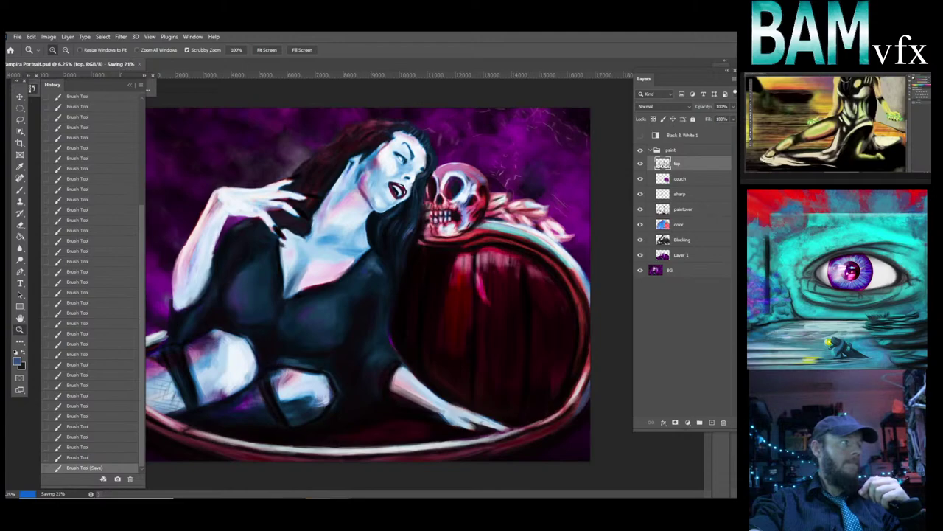
pyautogui.keyDown('alt'); pyautogui.click(337, 335); pyautogui.keyUp('alt')
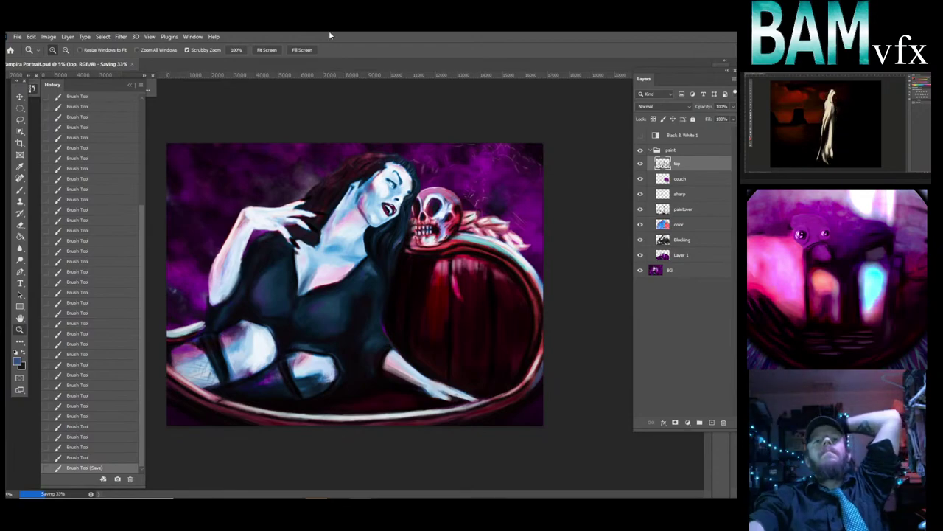
pyautogui.click(269, 50)
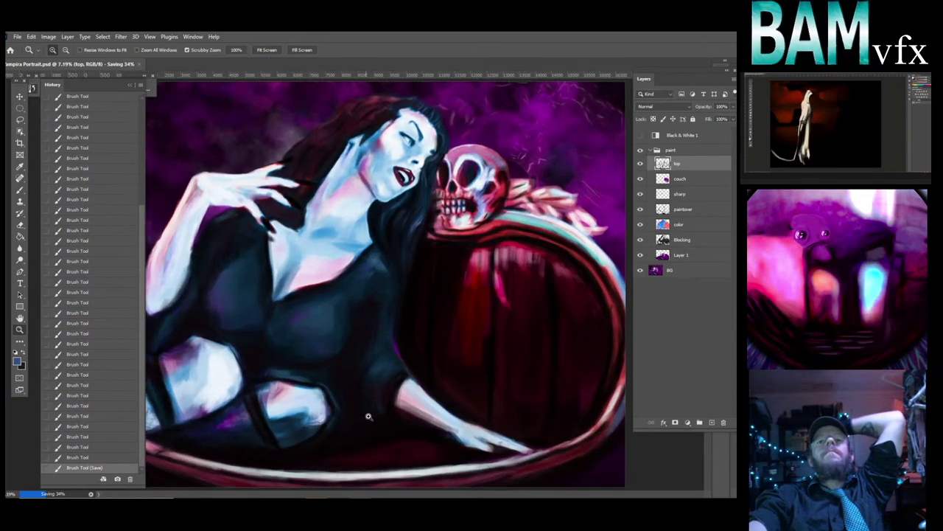
# Collapse the History panel and brush sampled black into the hair beside the neck and along the dark dress edges.
pyautogui.doubleClick(128, 86)
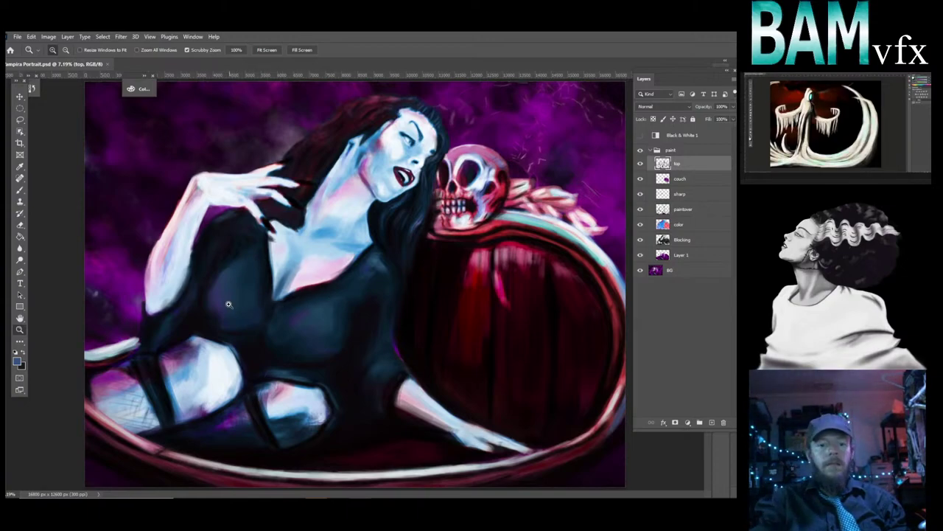
pyautogui.press('b')
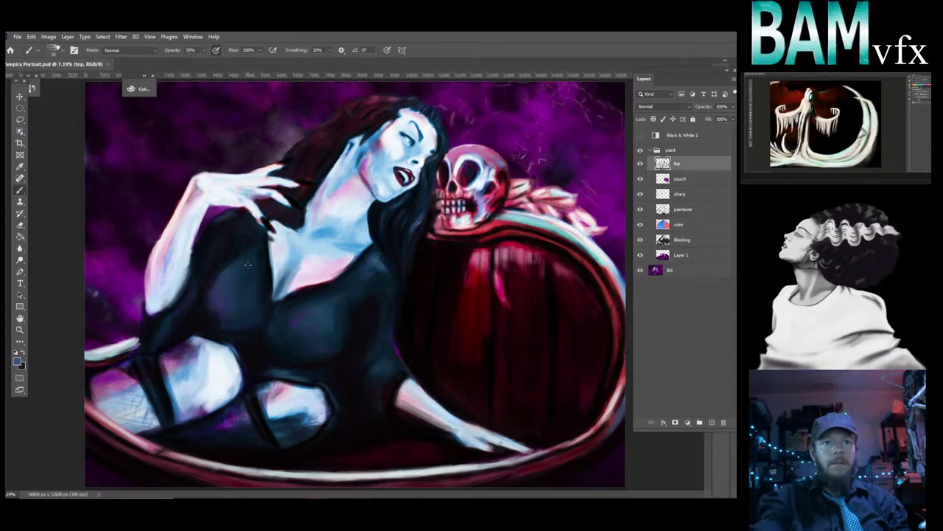
pyautogui.keyDown('alt'); pyautogui.click(372, 230); pyautogui.keyUp('alt')
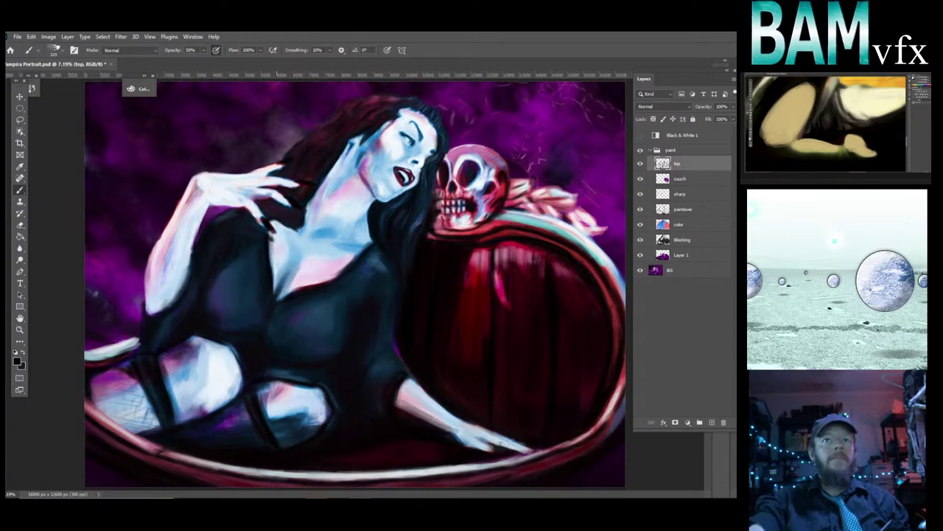
# Outline the base of the lower fingernail on the raised hand with black at 50% brush opacity.
pyautogui.click(20, 330)
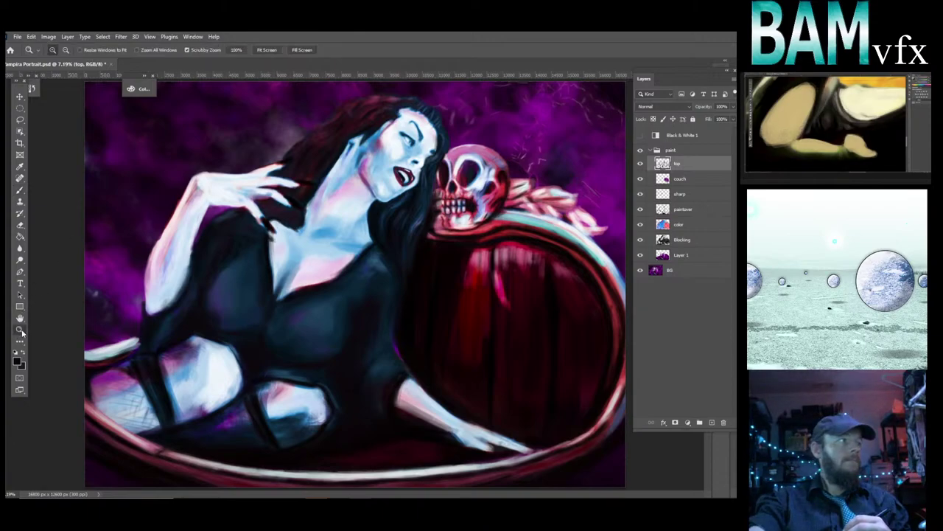
pyautogui.click(241, 220)
pyautogui.moveTo(260, 220); pyautogui.dragTo(301, 215)
pyautogui.click(300, 216)
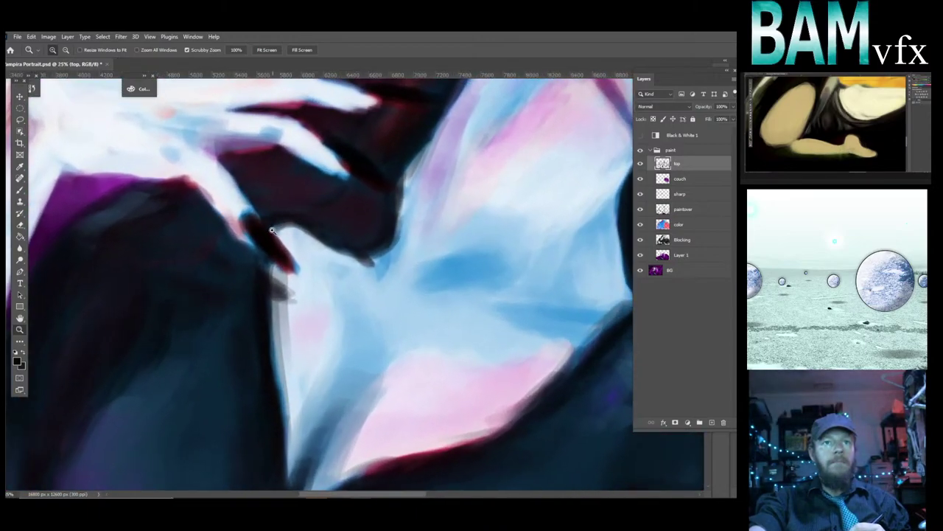
pyautogui.click(274, 231)
pyautogui.scroll(1, 233, 252)
pyautogui.scroll(1, 233, 251)
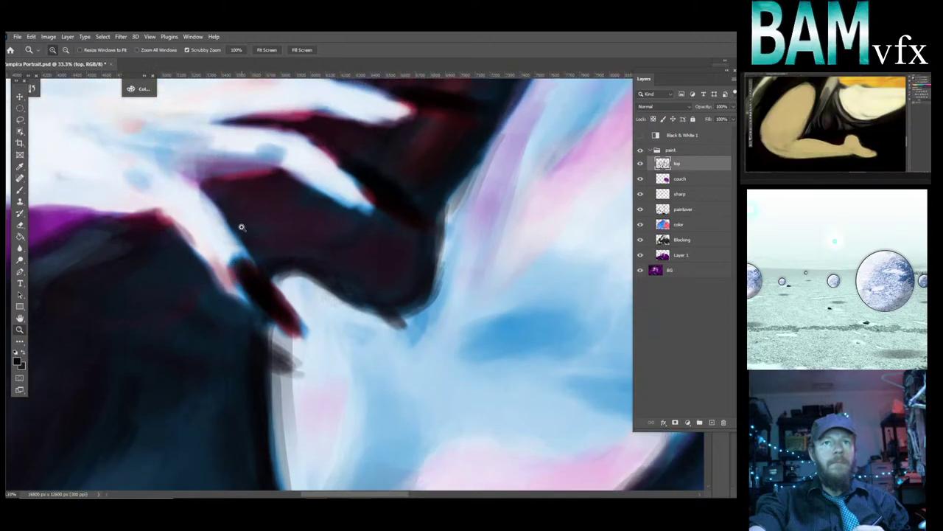
pyautogui.scroll(1, 243, 229)
pyautogui.scroll(1, 271, 226)
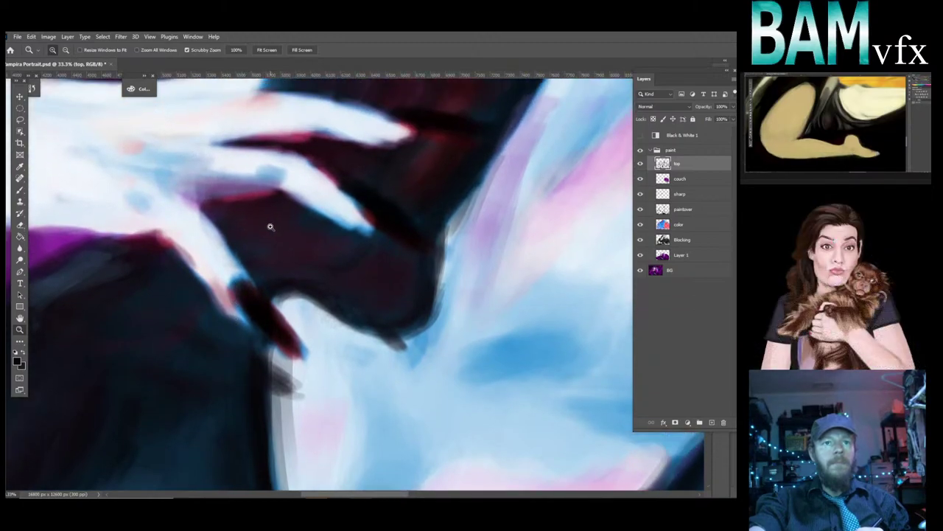
pyautogui.click(270, 226)
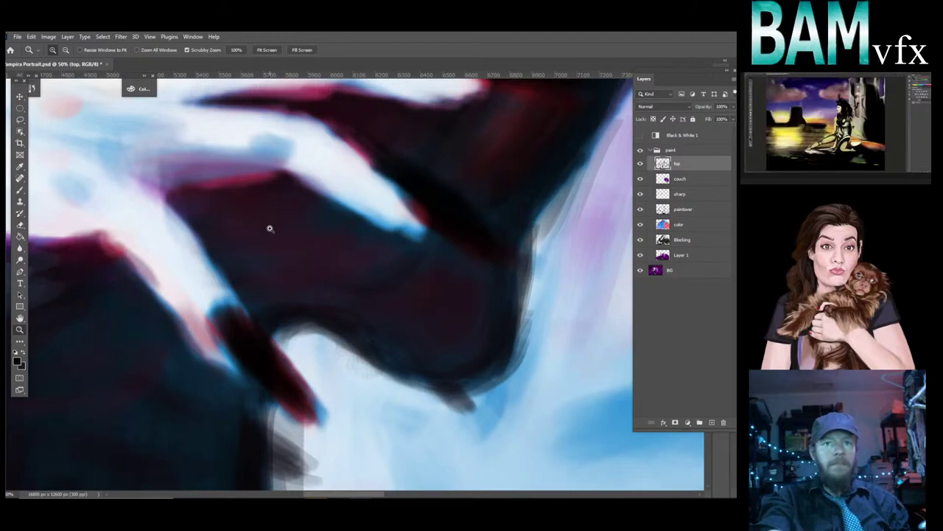
pyautogui.press('b')
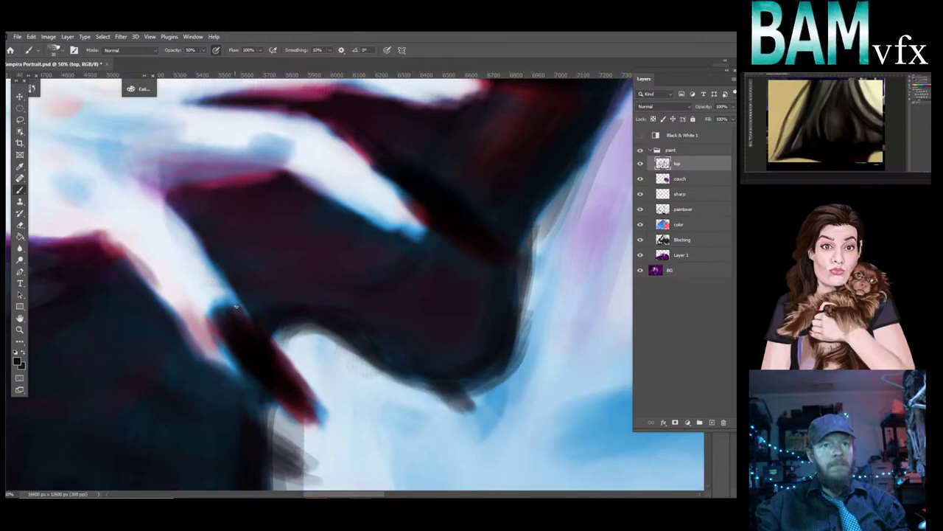
pyautogui.moveTo(244, 312)
pyautogui.mouseDown()
pyautogui.moveTo(218, 308)
pyautogui.moveTo(217, 330)
pyautogui.moveTo(232, 307)
pyautogui.mouseUp()
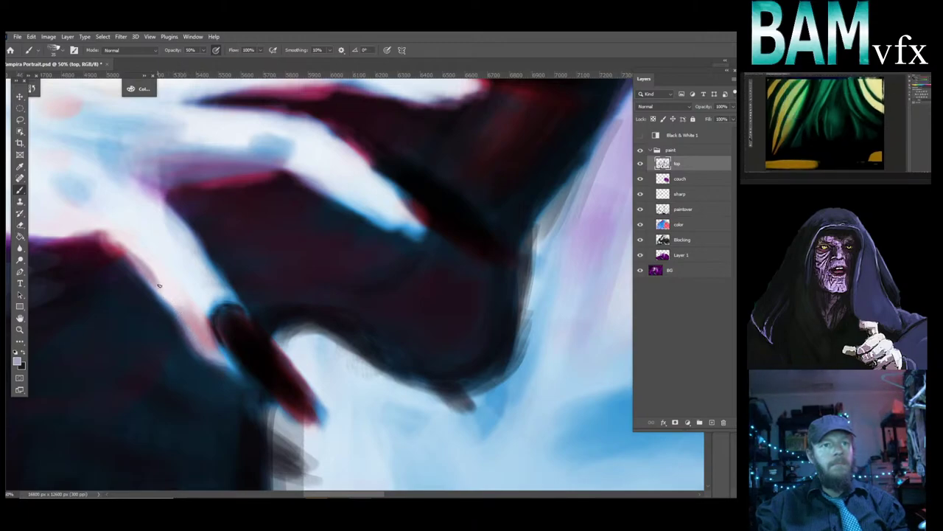
# Retouch the lower finger's edges around the nail with sampled blue and dark blue tones.
pyautogui.press('alt')
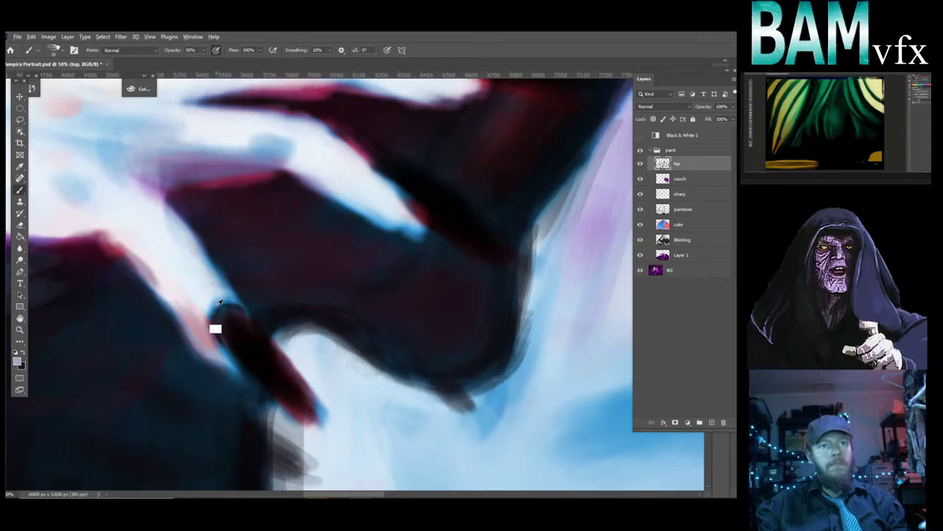
pyautogui.keyDown('alt'); pyautogui.click(218, 303); pyautogui.keyUp('alt')
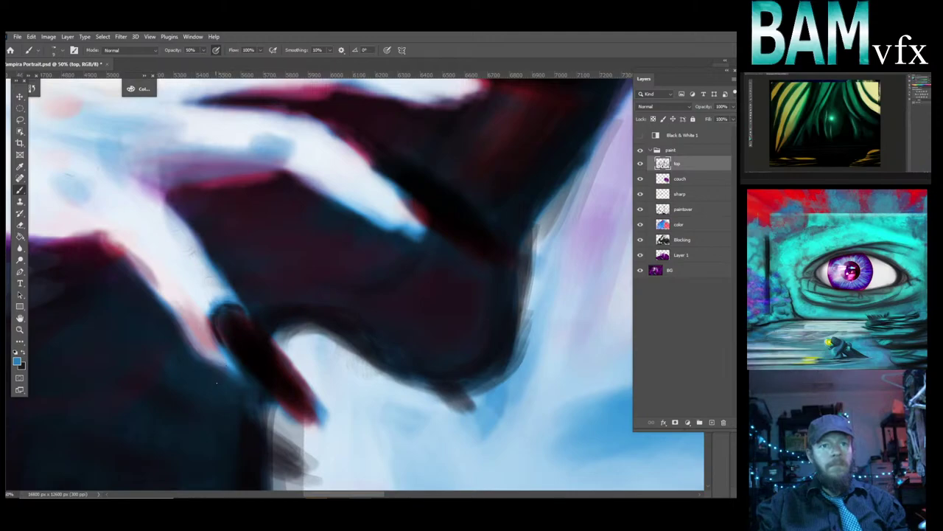
pyautogui.keyDown('alt'); pyautogui.click(217, 383); pyautogui.keyUp('alt')
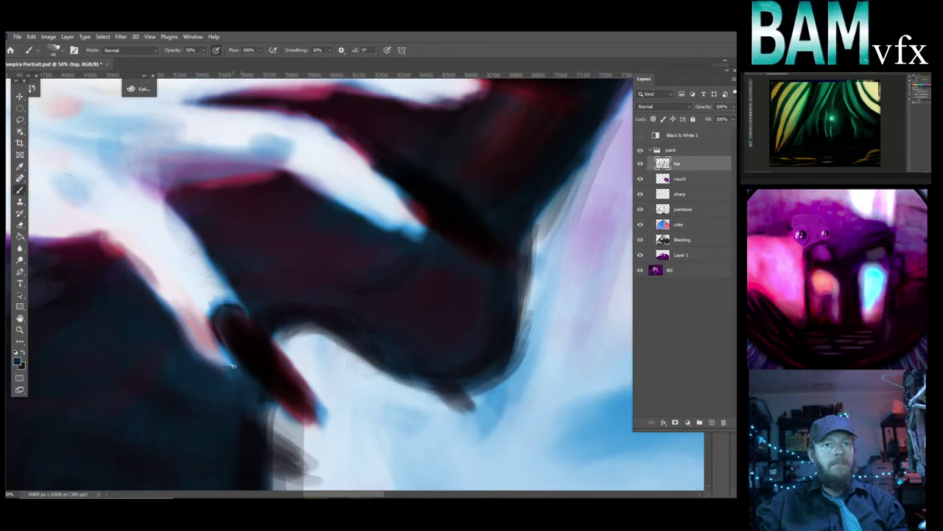
# Tint the lower fingernail with sampled dark red and paint a near-white highlight along its centre.
pyautogui.keyDown('alt'); pyautogui.click(522, 107); pyautogui.keyUp('alt')
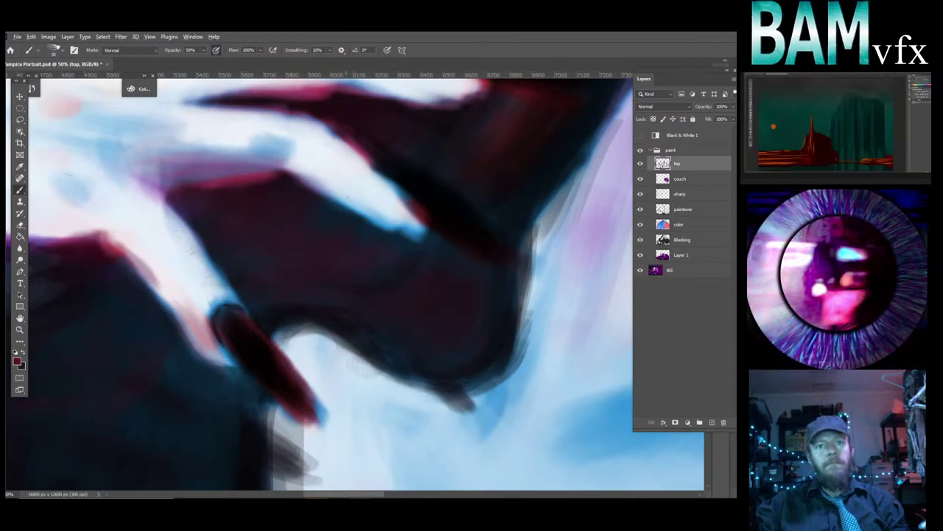
pyautogui.keyDown('alt'); pyautogui.click(339, 193); pyautogui.keyUp('alt')
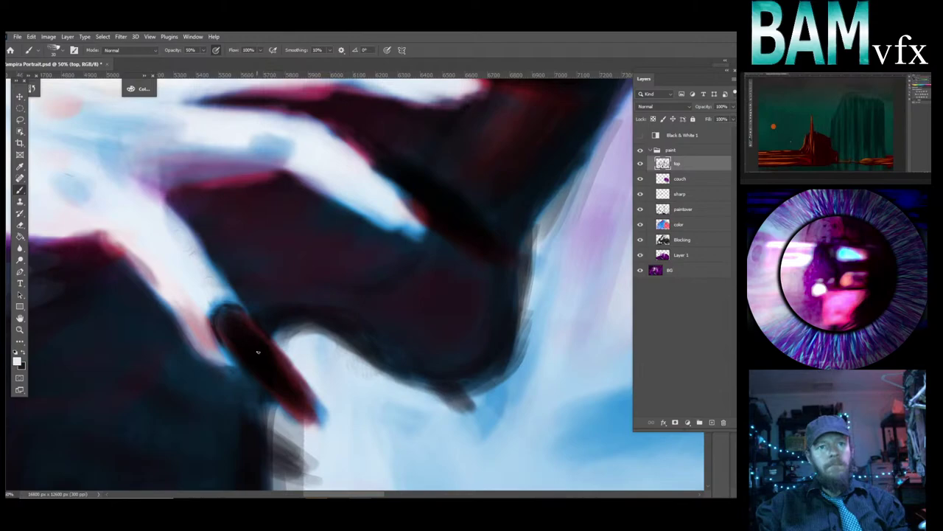
pyautogui.moveTo(257, 352); pyautogui.dragTo(295, 395)
pyautogui.moveTo(275, 366)
pyautogui.mouseDown()
pyautogui.moveTo(263, 364)
pyautogui.moveTo(280, 374)
pyautogui.mouseUp()
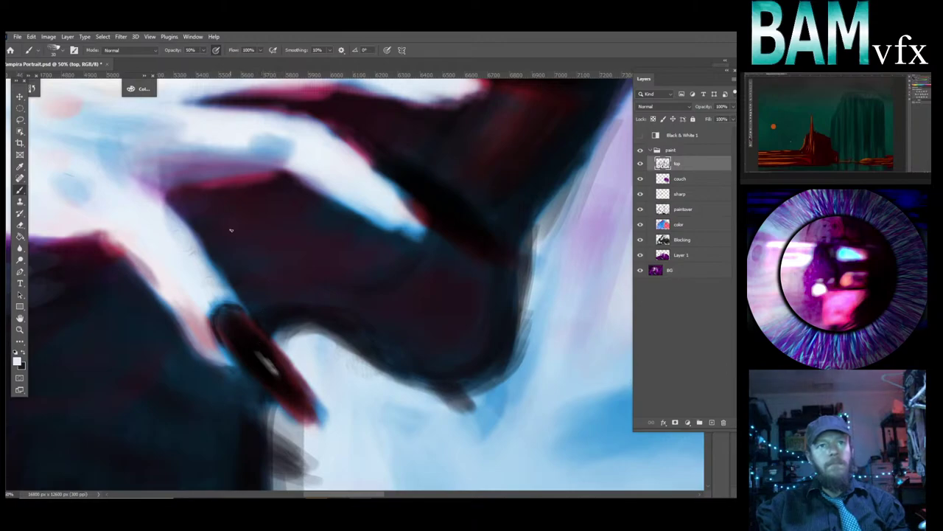
# Blend the lower fingernail's highlight and edges with sampled dark red and black.
pyautogui.keyDown('alt'); pyautogui.click(523, 115); pyautogui.keyUp('alt')
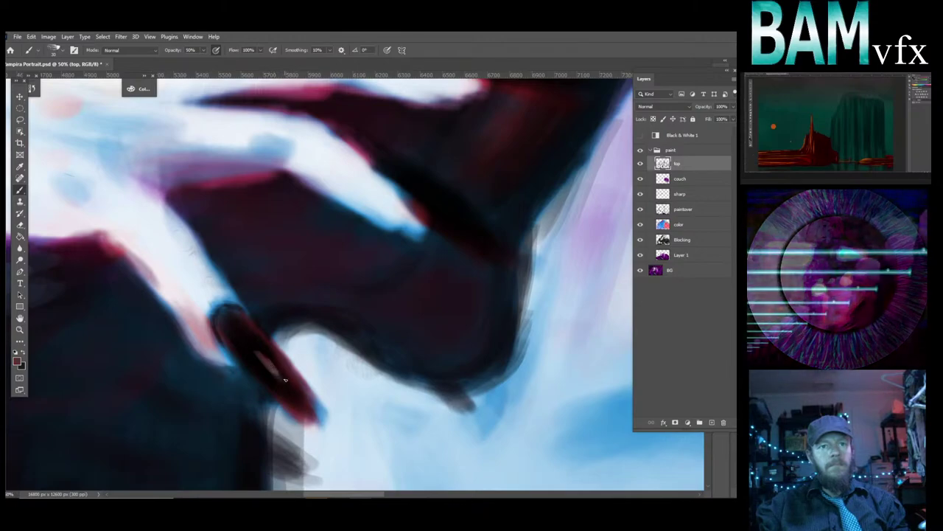
pyautogui.keyDown('alt'); pyautogui.click(252, 346); pyautogui.keyUp('alt')
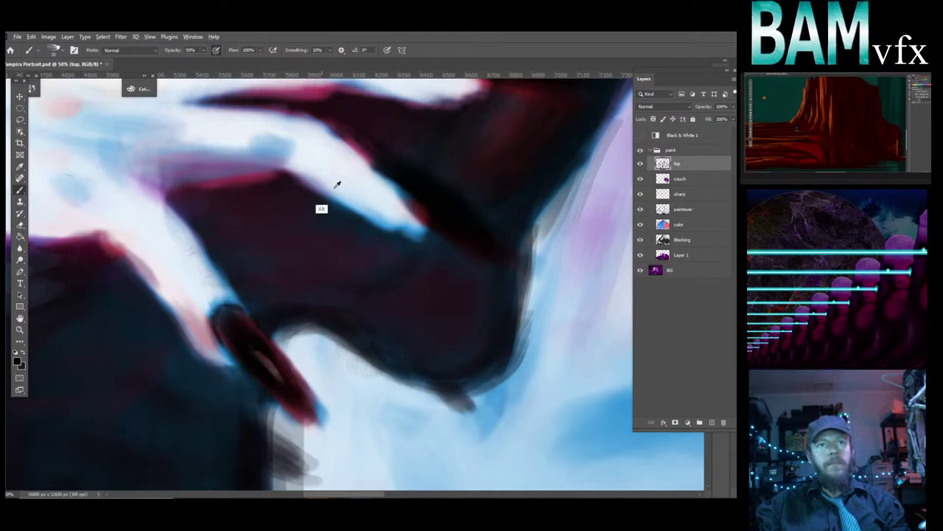
pyautogui.keyDown('alt'); pyautogui.click(422, 213); pyautogui.keyUp('alt')
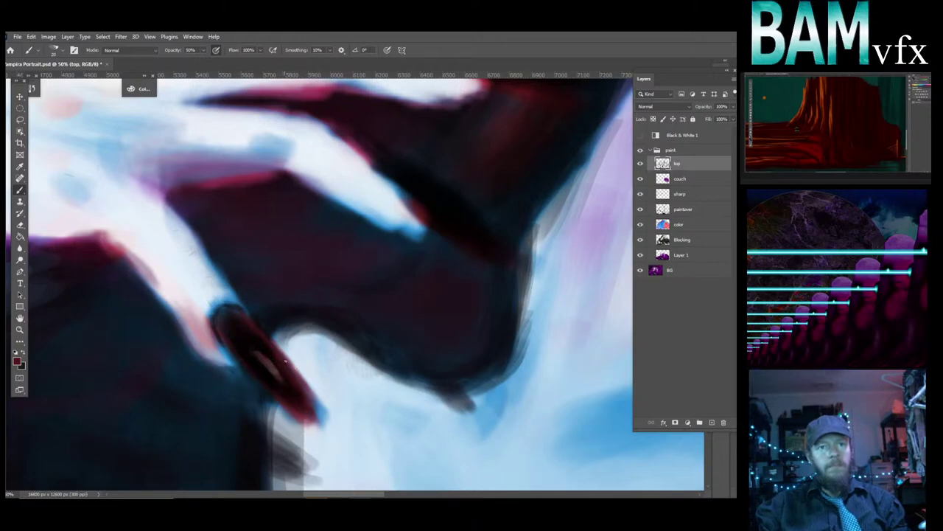
# Darken the hair's curved edge over the chest with sampled black, and paint the upper fingernail dark red with a near-white highlight.
pyautogui.keyDown('alt'); pyautogui.click(258, 446); pyautogui.keyUp('alt')
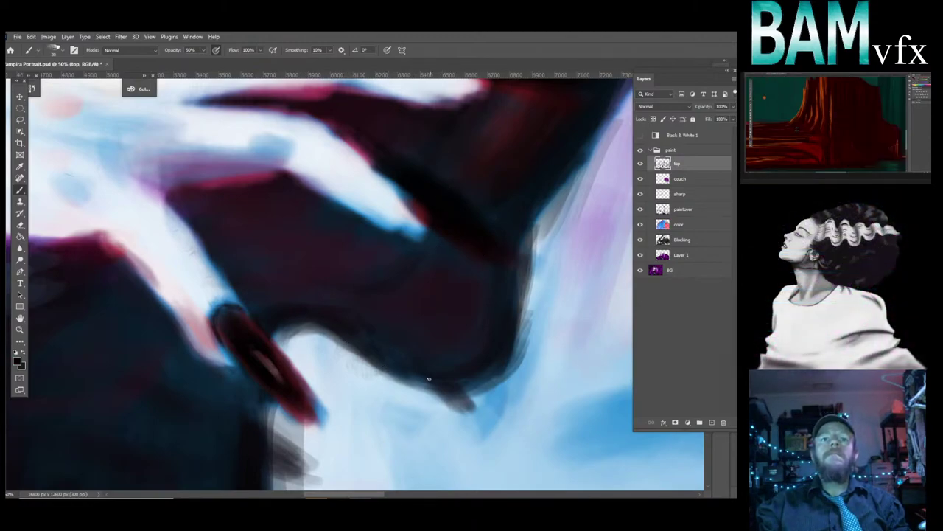
pyautogui.moveTo(429, 379); pyautogui.dragTo(390, 369)
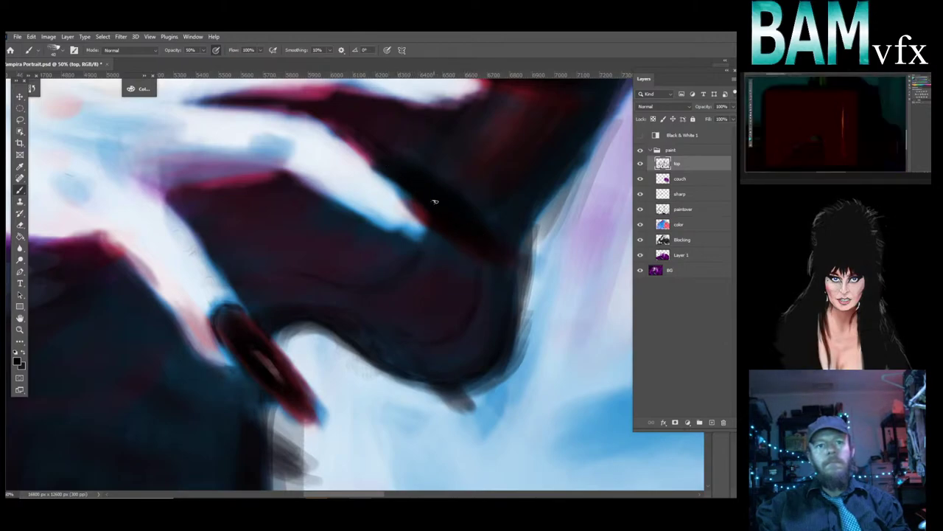
pyautogui.keyDown('alt'); pyautogui.click(292, 401); pyautogui.keyUp('alt')
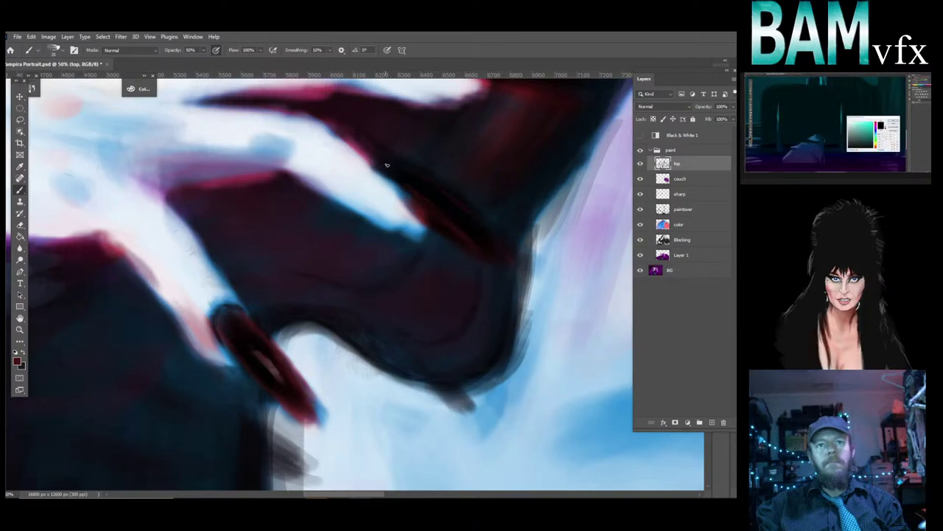
pyautogui.keyDown('alt'); pyautogui.click(359, 178); pyautogui.keyUp('alt')
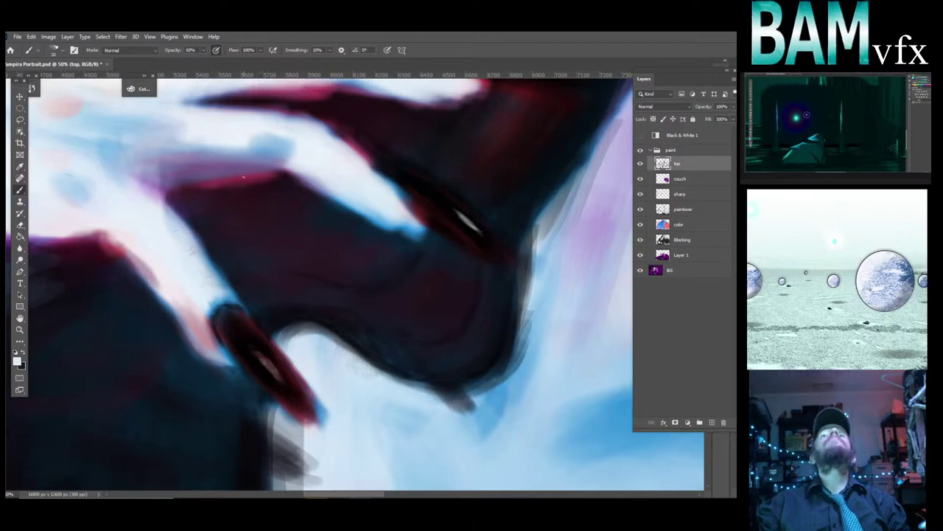
# Define the lower contour of the hair against the chest, up to the lower fingernail, with sampled black.
pyautogui.keyDown('alt'); pyautogui.click(299, 324); pyautogui.keyUp('alt')
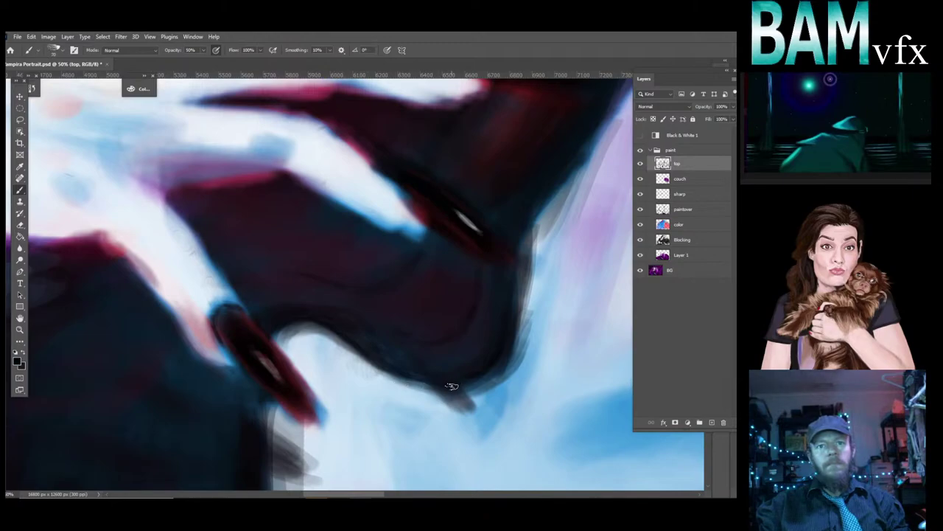
pyautogui.moveTo(451, 385); pyautogui.dragTo(398, 373)
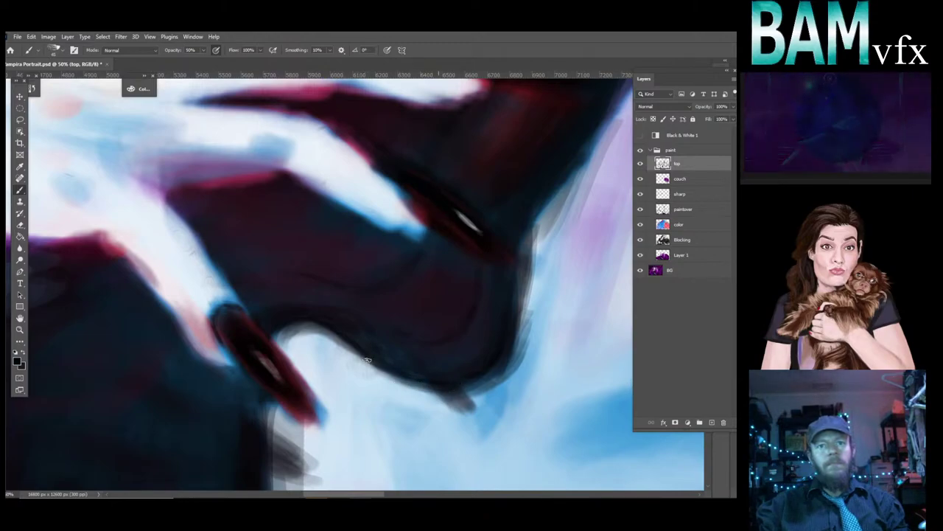
pyautogui.moveTo(328, 334); pyautogui.dragTo(283, 335)
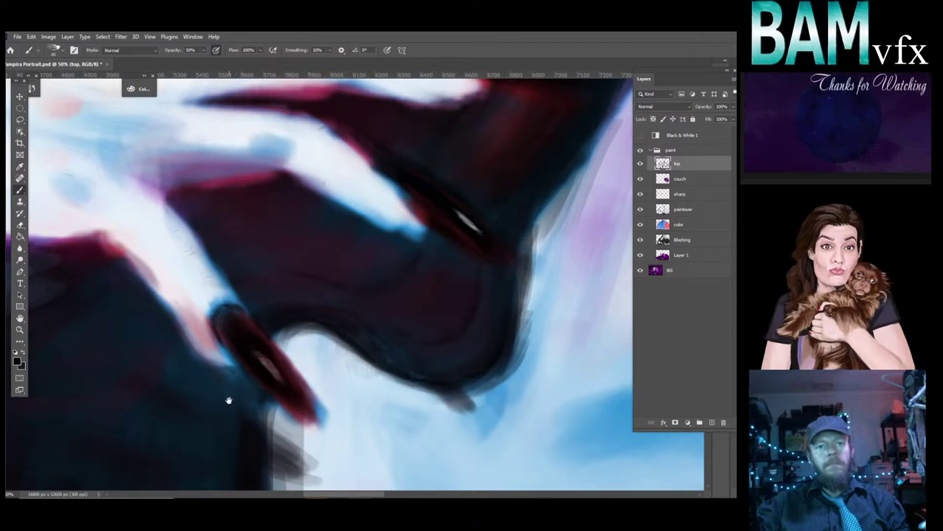
# At 30% brush opacity, darken the dress edge below the lower fingernail with black and glaze the nail with sampled dark red.
pyautogui.moveTo(228, 395); pyautogui.dragTo(238, 326)
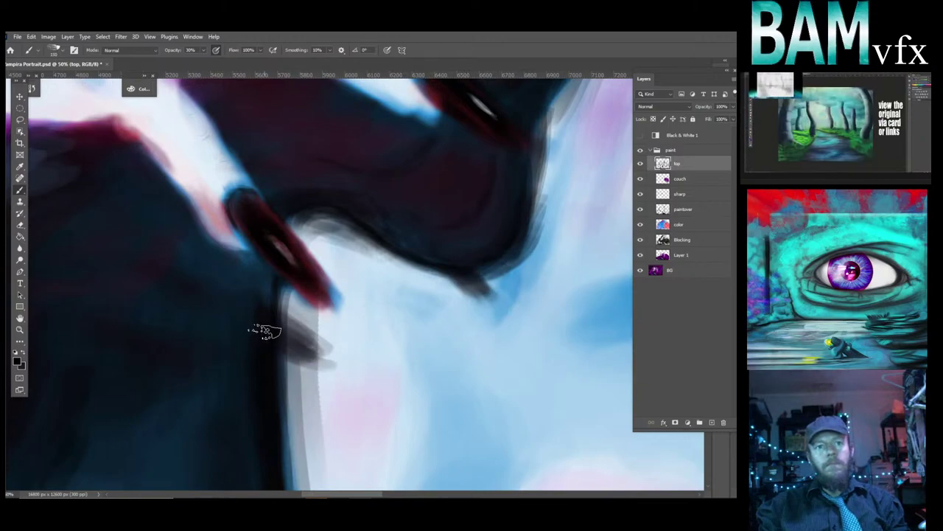
pyautogui.moveTo(302, 348); pyautogui.dragTo(270, 320)
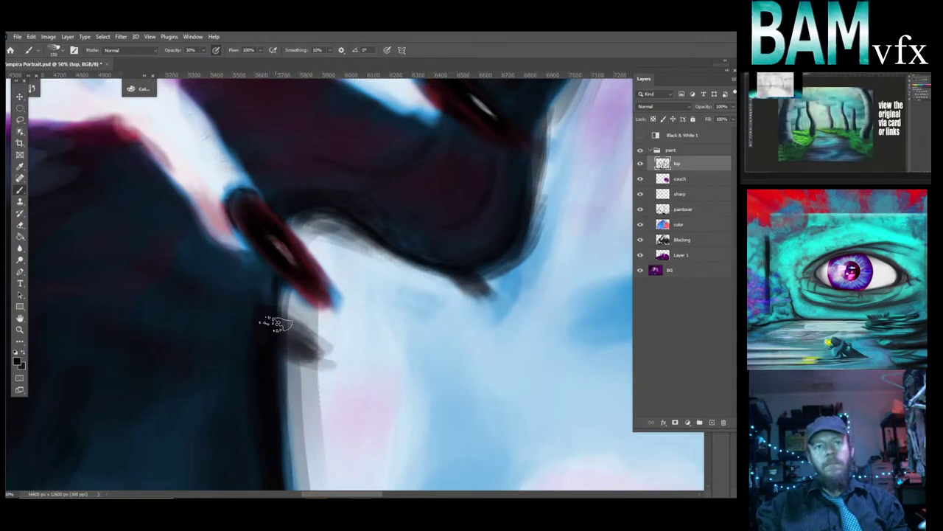
pyautogui.keyDown('alt'); pyautogui.click(295, 259); pyautogui.keyUp('alt')
pyautogui.moveTo(296, 259)
pyautogui.mouseDown()
pyautogui.moveTo(268, 228)
pyautogui.moveTo(321, 282)
pyautogui.mouseUp()
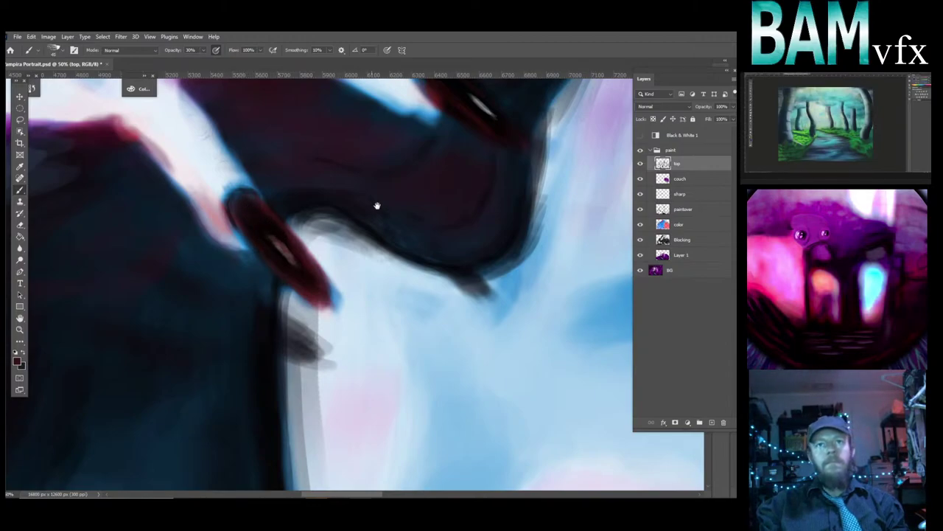
# Deepen the two middle fingernails over the hair with sampled black and dark red at 30% brush opacity.
pyautogui.moveTo(376, 206); pyautogui.dragTo(280, 297)
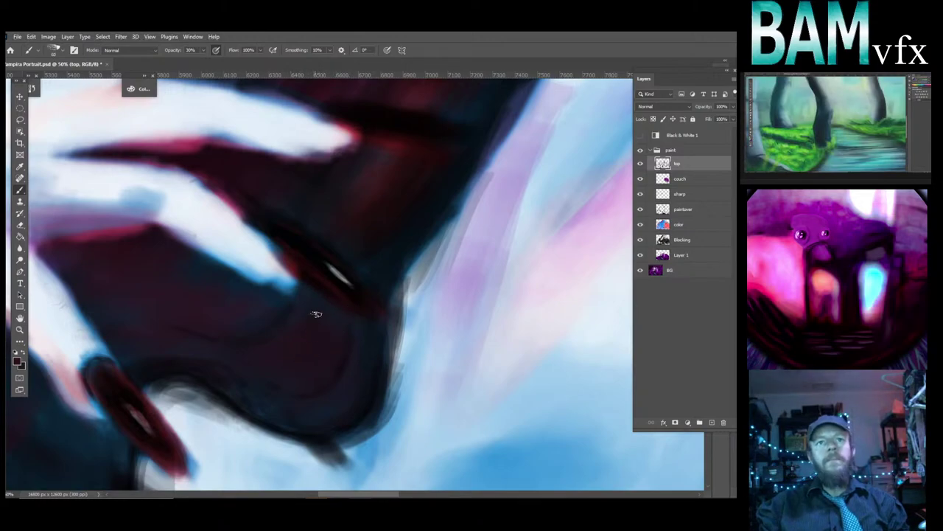
pyautogui.keyDown('alt'); pyautogui.click(308, 269); pyautogui.keyUp('alt')
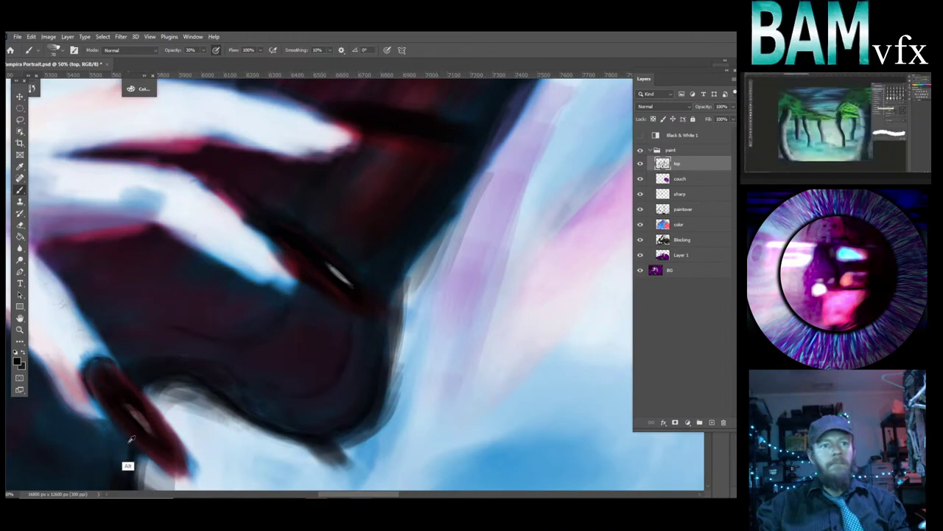
pyautogui.keyDown('alt'); pyautogui.click(136, 402); pyautogui.keyUp('alt')
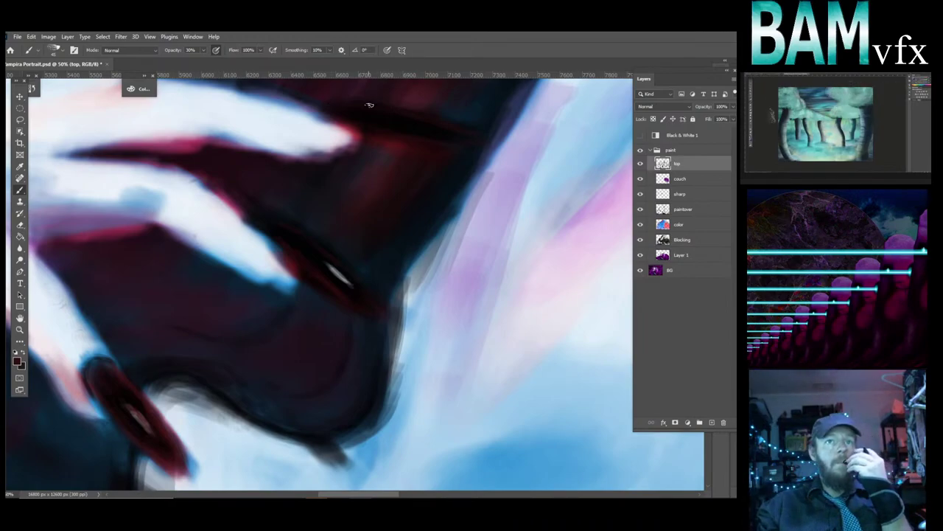
pyautogui.scroll(2, 398, 170)
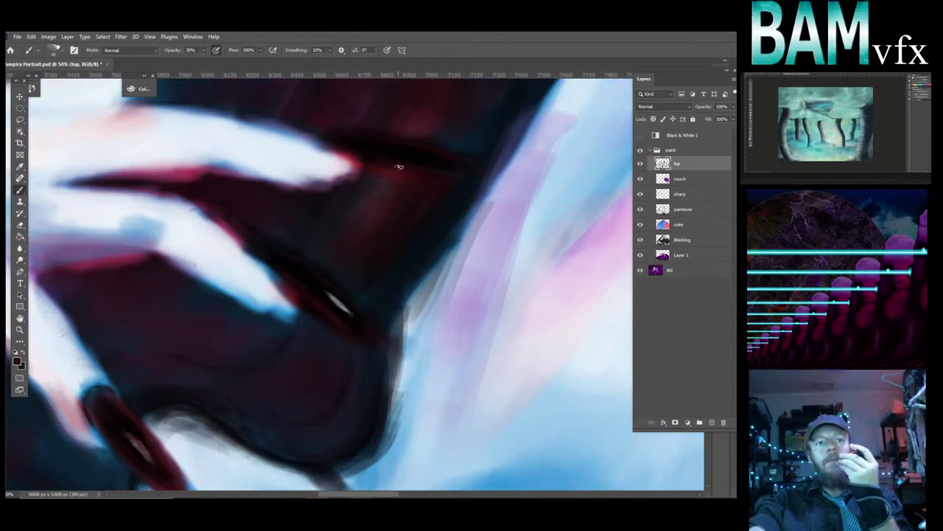
pyautogui.scroll(2, 398, 166)
pyautogui.scroll(2, 399, 166)
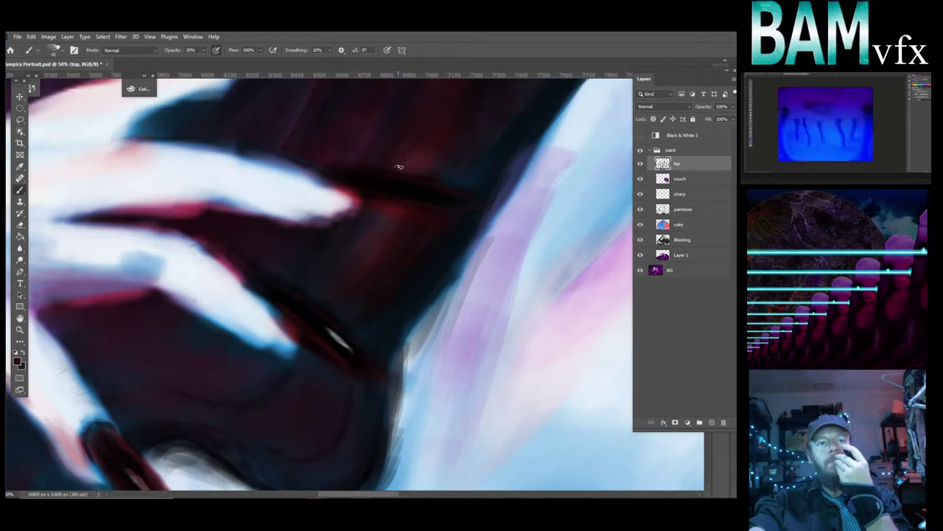
pyautogui.scroll(2, 399, 167)
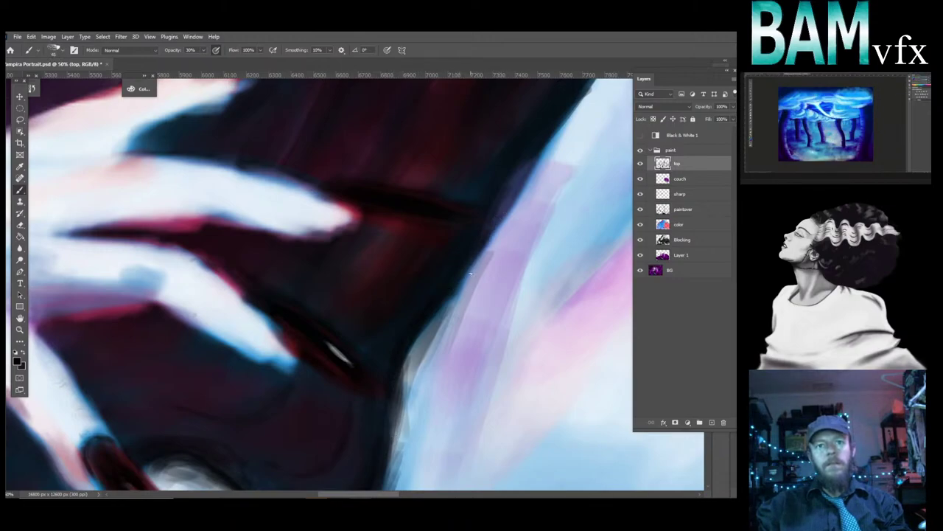
# Paint thin near-white highlights on the two upper fingernails, and refine the dark areas around them with sampled black.
pyautogui.press('alt')
pyautogui.keyDown('alt'); pyautogui.click(206, 289); pyautogui.keyUp('alt')
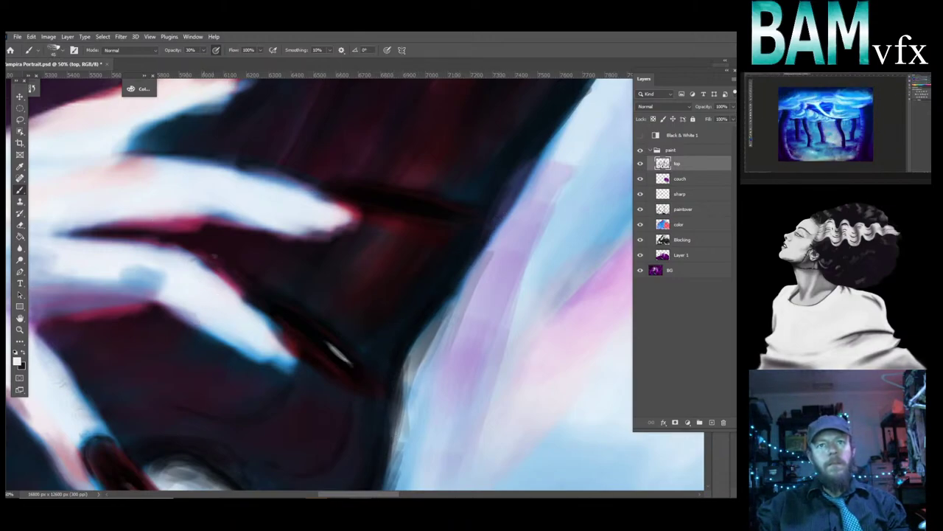
pyautogui.moveTo(432, 207); pyautogui.dragTo(376, 191)
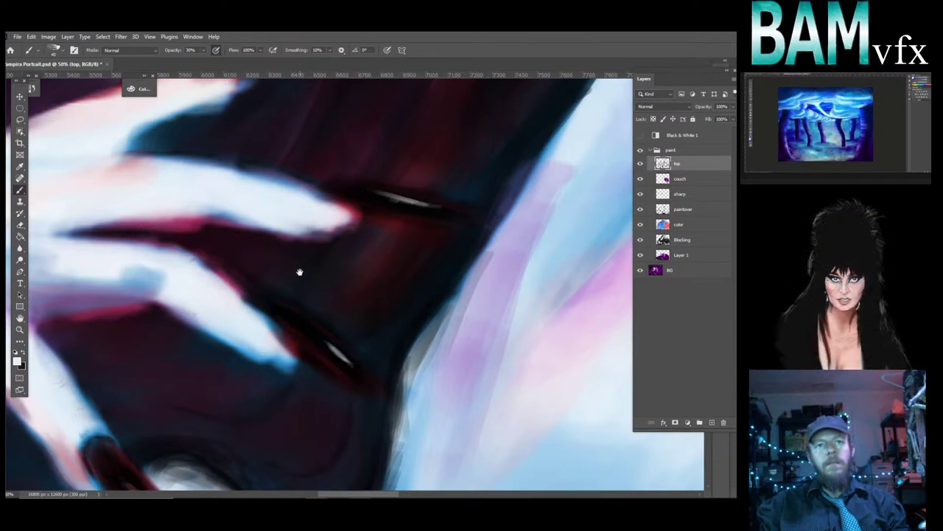
pyautogui.moveTo(299, 272); pyautogui.dragTo(270, 358)
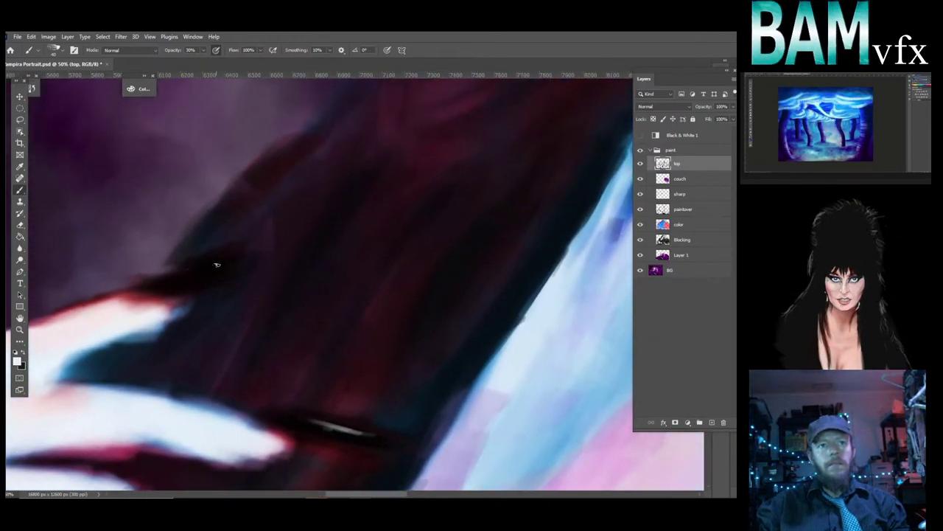
pyautogui.moveTo(217, 264); pyautogui.dragTo(189, 268)
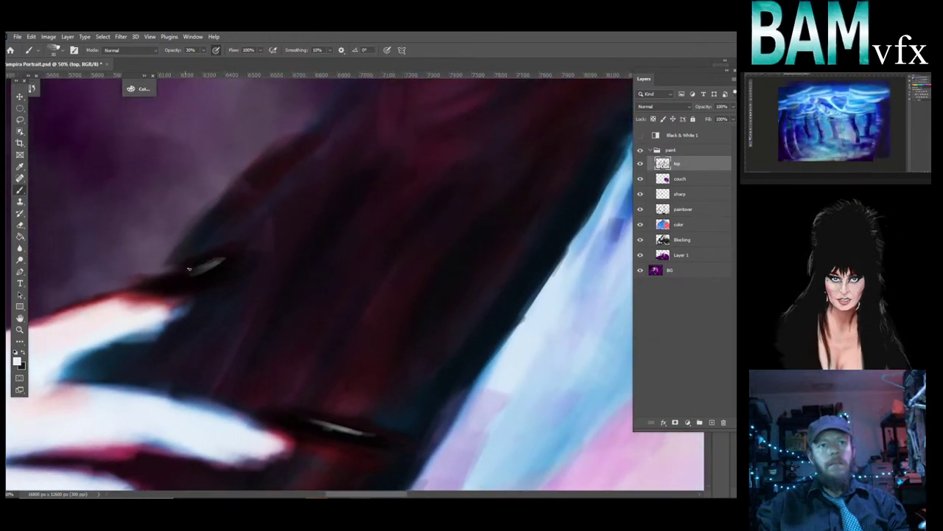
pyautogui.keyDown('alt'); pyautogui.click(342, 431); pyautogui.keyUp('alt')
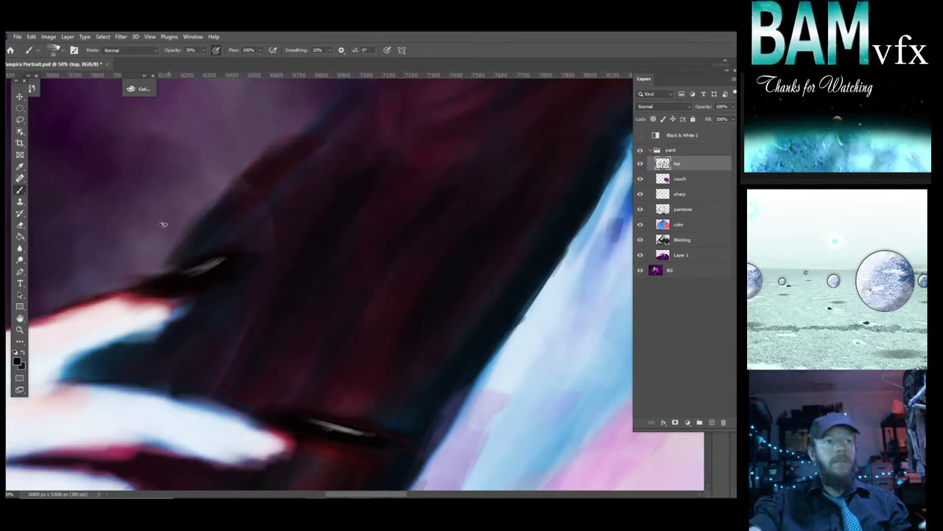
# Check the retouched hand against the whole painting and save the portrait.
pyautogui.click(20, 330)
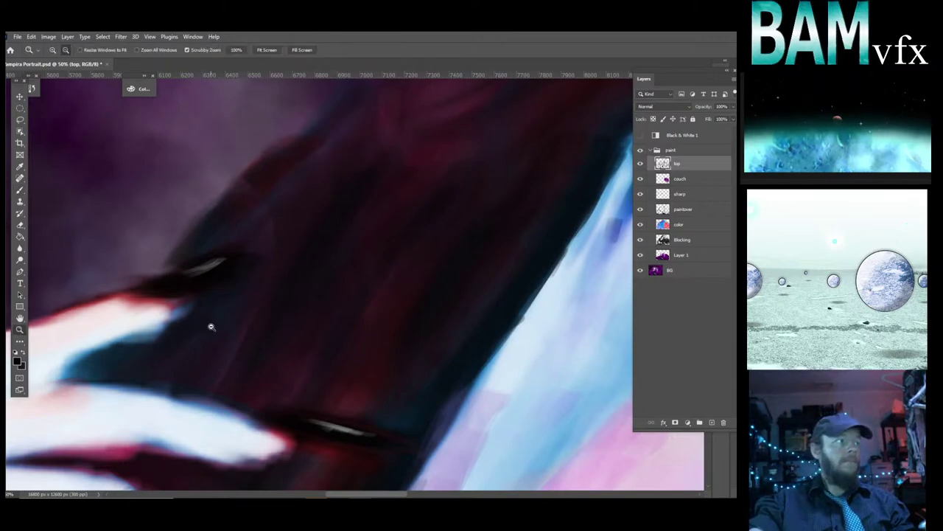
pyautogui.keyDown('alt'); pyautogui.click(211, 326); pyautogui.keyUp('alt')
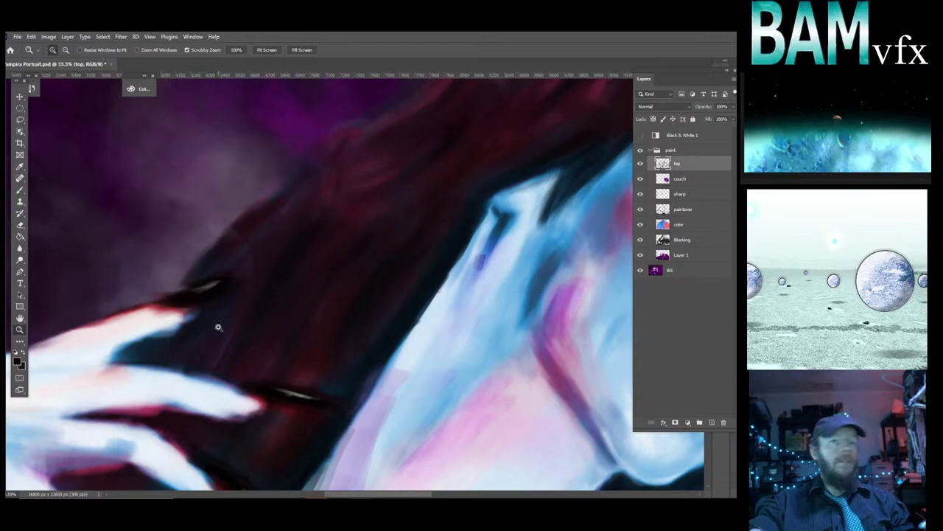
pyautogui.scroll(-2, 217, 327)
pyautogui.keyDown('alt'); pyautogui.click(219, 327); pyautogui.keyUp('alt')
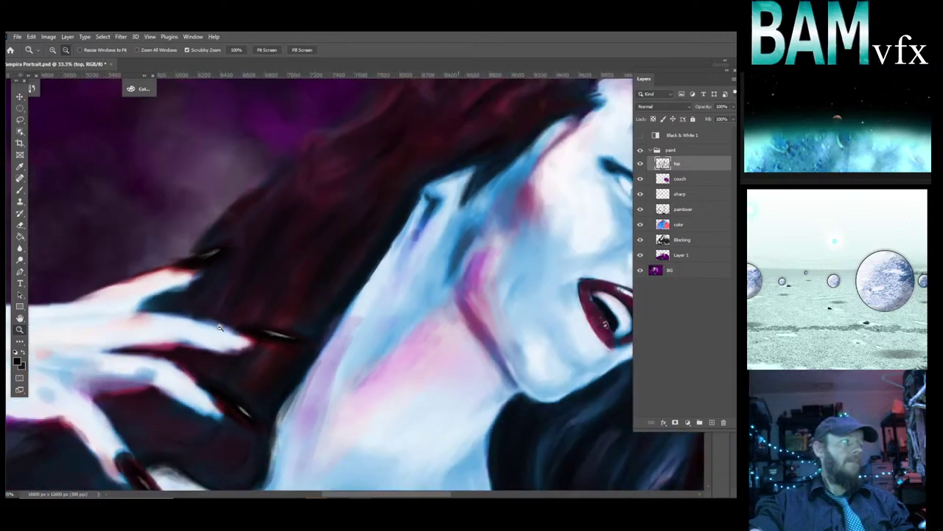
pyautogui.keyDown('alt'); pyautogui.click(221, 346); pyautogui.keyUp('alt')
pyautogui.scroll(-2, 220, 350)
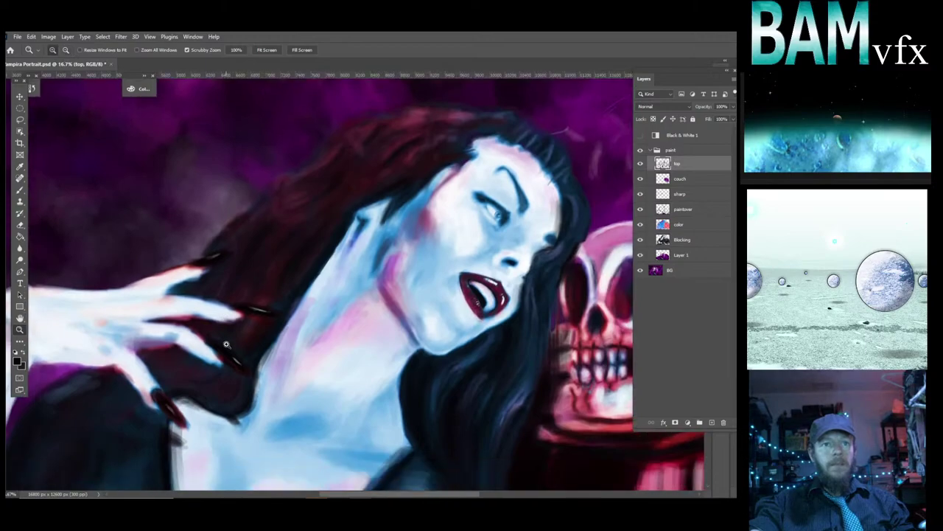
pyautogui.keyDown('alt'); pyautogui.click(220, 355); pyautogui.keyUp('alt')
pyautogui.scroll(-2, 219, 355)
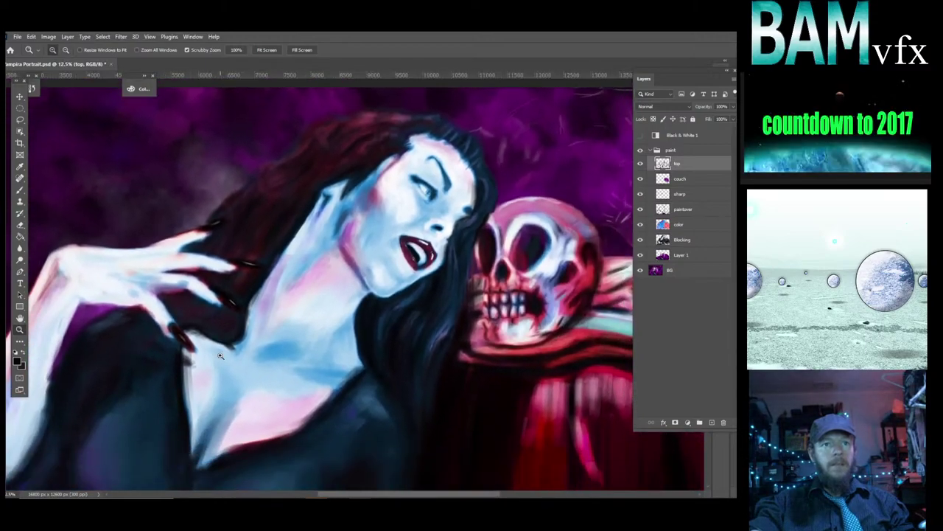
pyautogui.keyDown('alt'); pyautogui.click(220, 355); pyautogui.keyUp('alt')
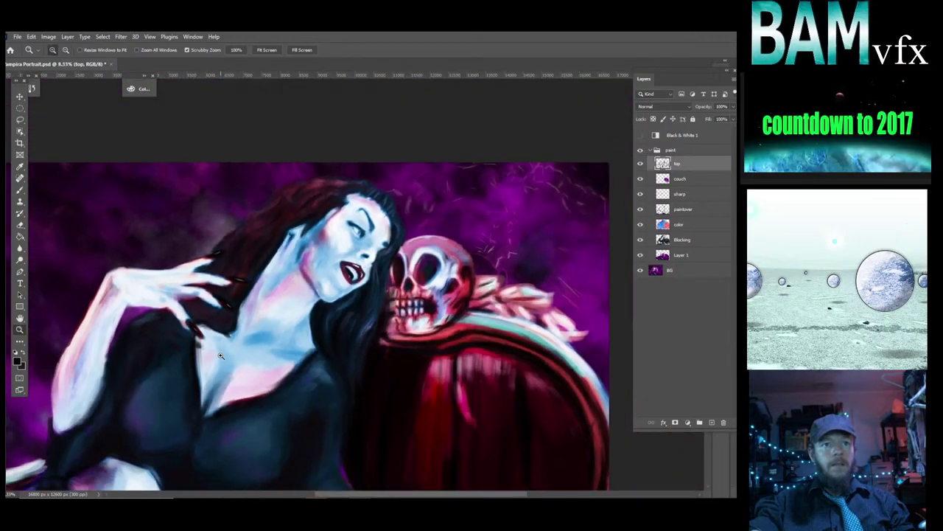
pyautogui.keyDown('alt'); pyautogui.click(219, 355); pyautogui.keyUp('alt')
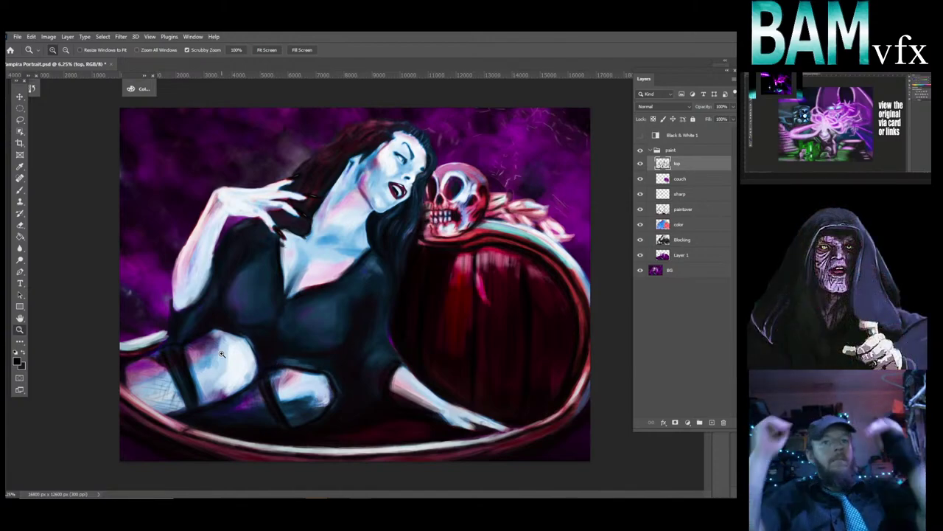
pyautogui.hotkey('ctrl', 's')
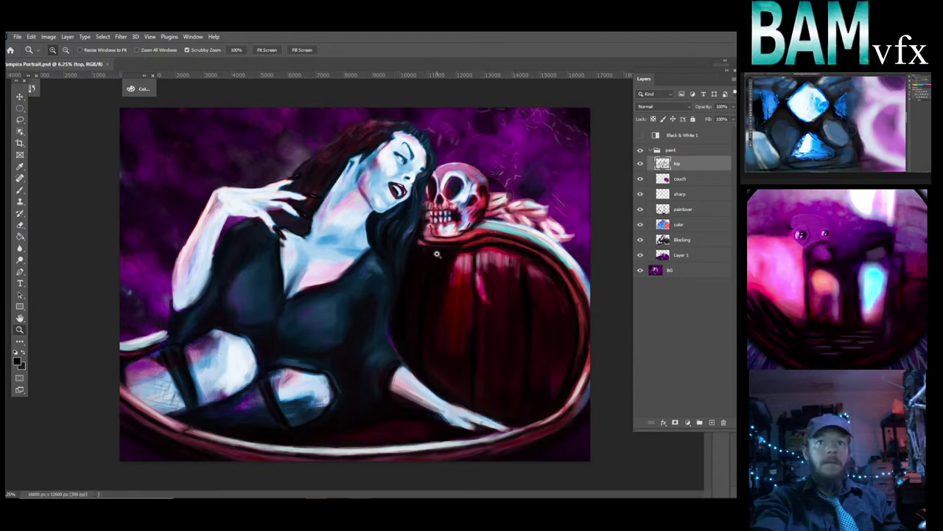
# Define the shadows of the skull, its teeth and the pale shapes behind it, starting with a sampled dark red.
pyautogui.press('b')
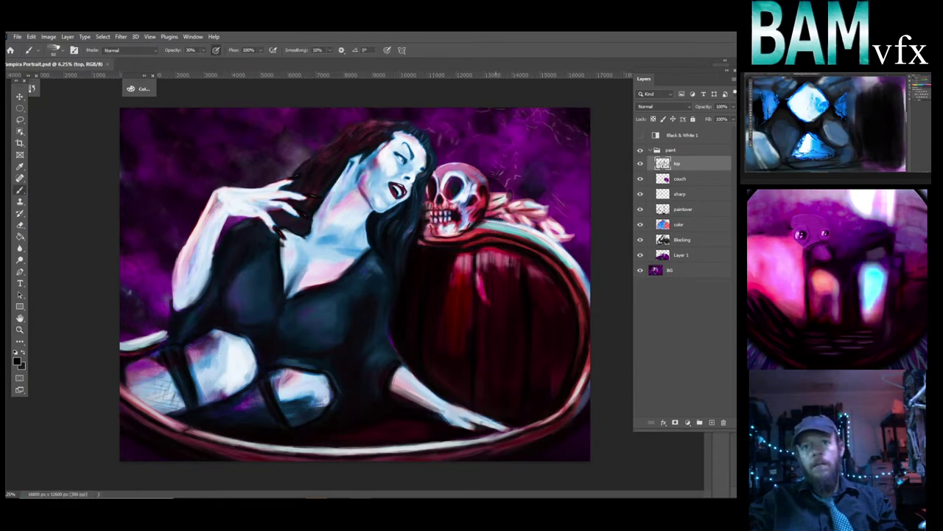
pyautogui.keyDown('alt'); pyautogui.click(496, 213); pyautogui.keyUp('alt')
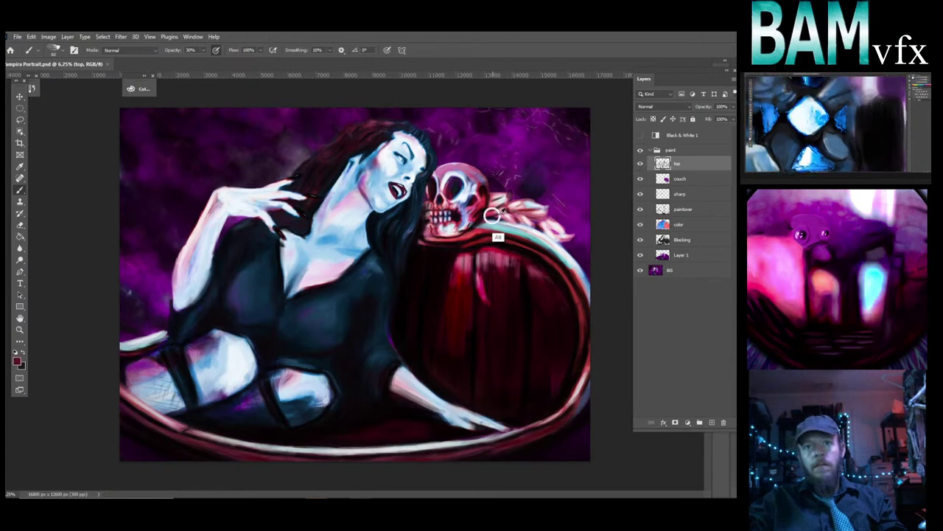
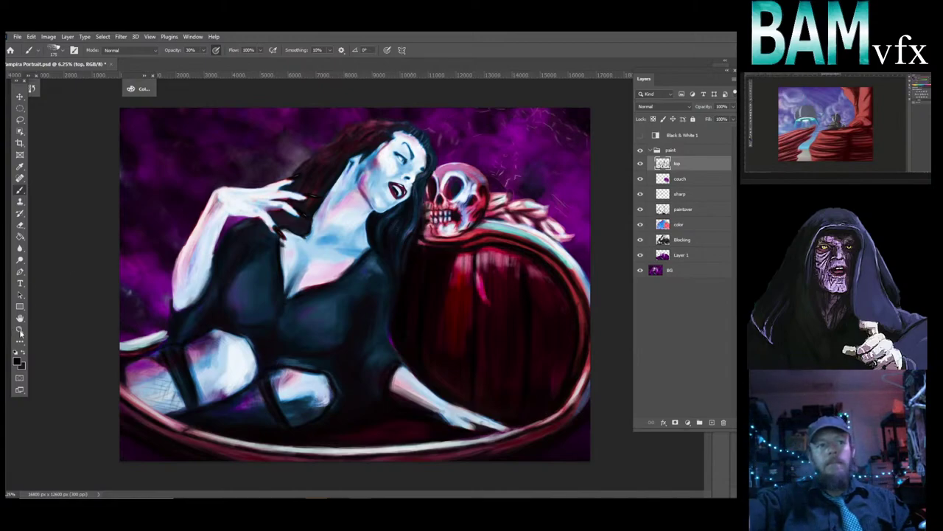
# Darken and smooth the dress's black outline around the upper curve of the larger bare thigh with a sampled dark colour.
pyautogui.click(21, 331)
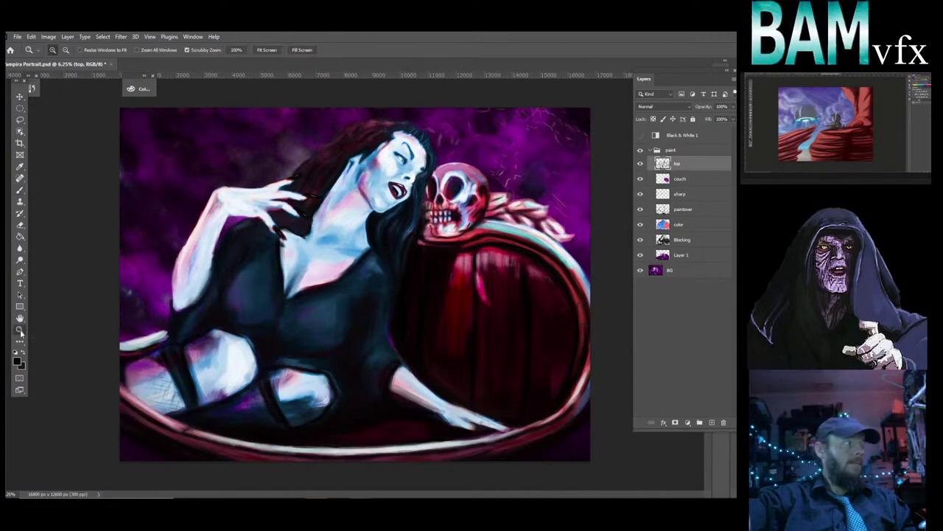
pyautogui.click(220, 366)
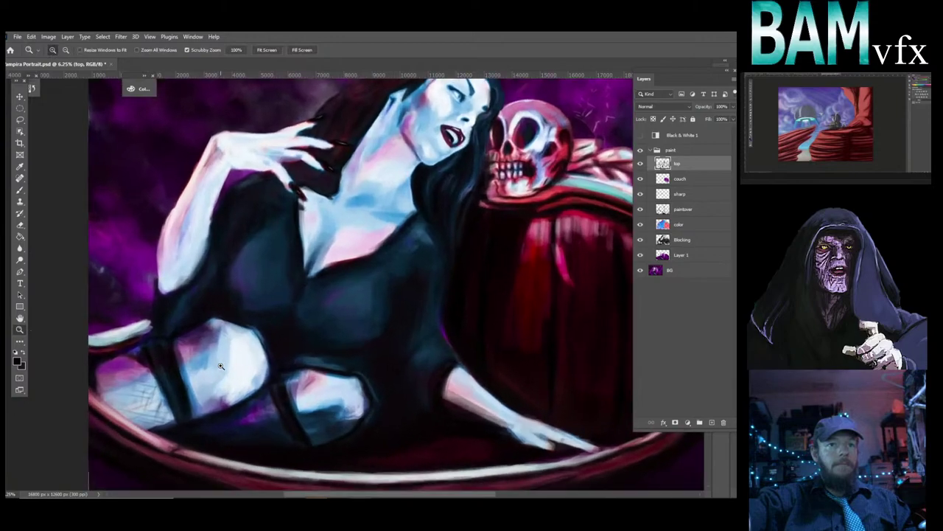
pyautogui.click(220, 366)
pyautogui.click(221, 366)
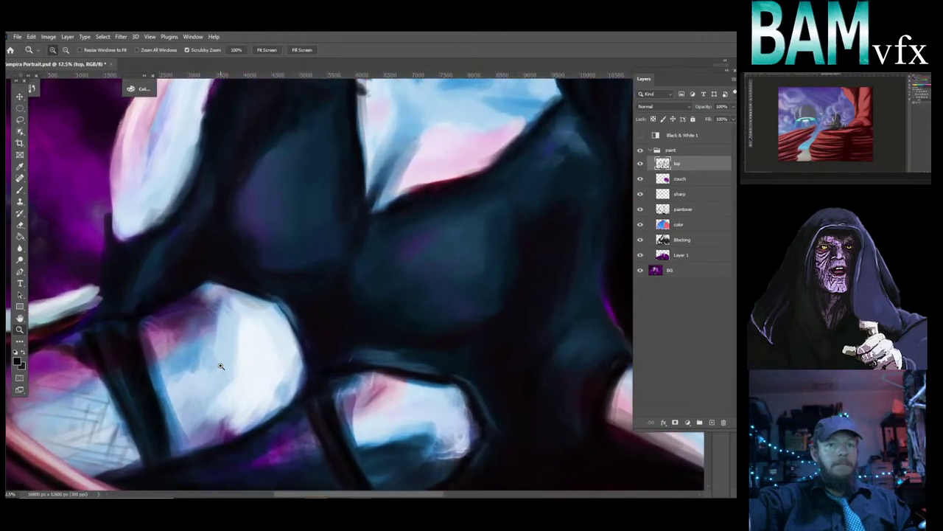
pyautogui.click(221, 366)
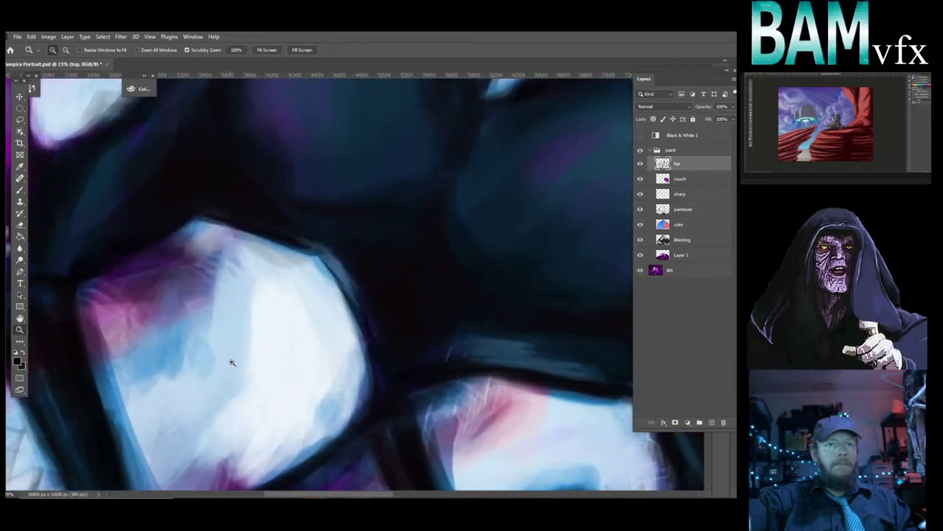
pyautogui.click(20, 190)
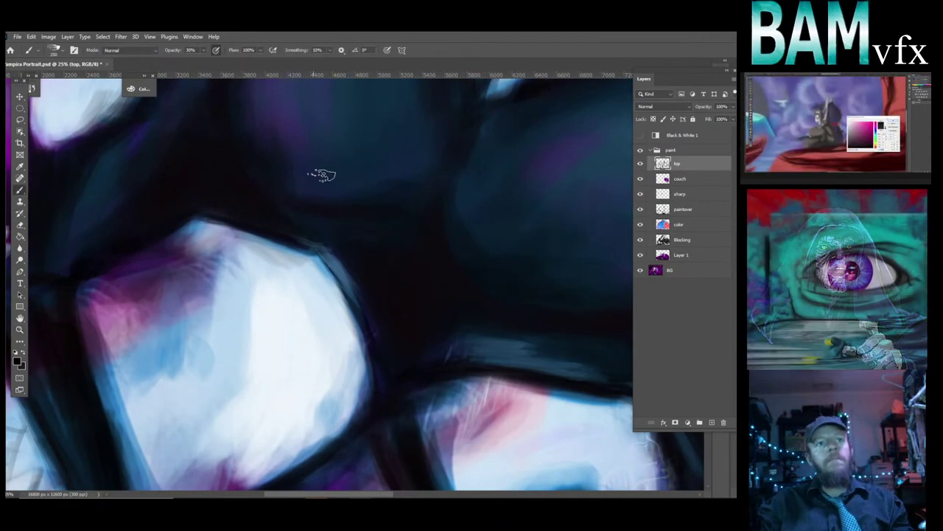
pyautogui.press('alt')
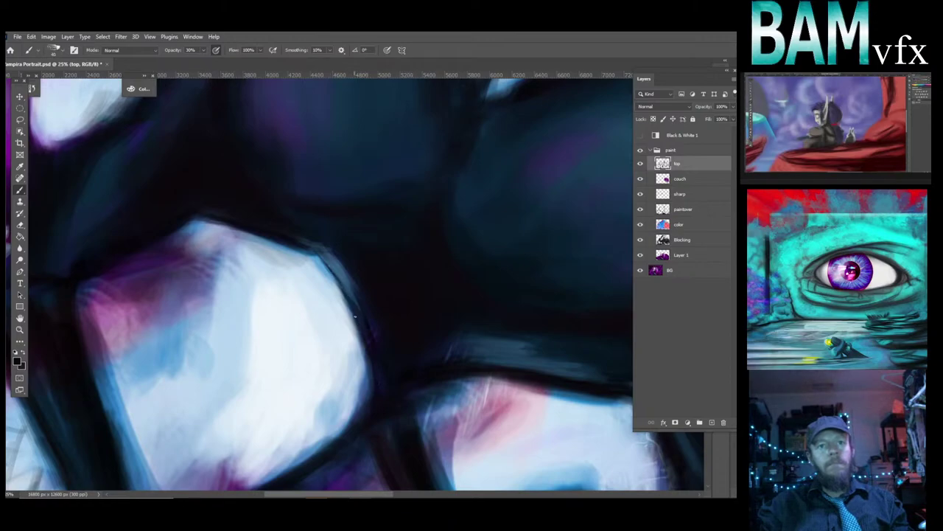
pyautogui.moveTo(351, 319); pyautogui.dragTo(321, 270)
pyautogui.moveTo(289, 241)
pyautogui.mouseDown()
pyautogui.moveTo(341, 289)
pyautogui.moveTo(316, 257)
pyautogui.moveTo(336, 282)
pyautogui.mouseUp()
pyautogui.moveTo(336, 282); pyautogui.dragTo(311, 253)
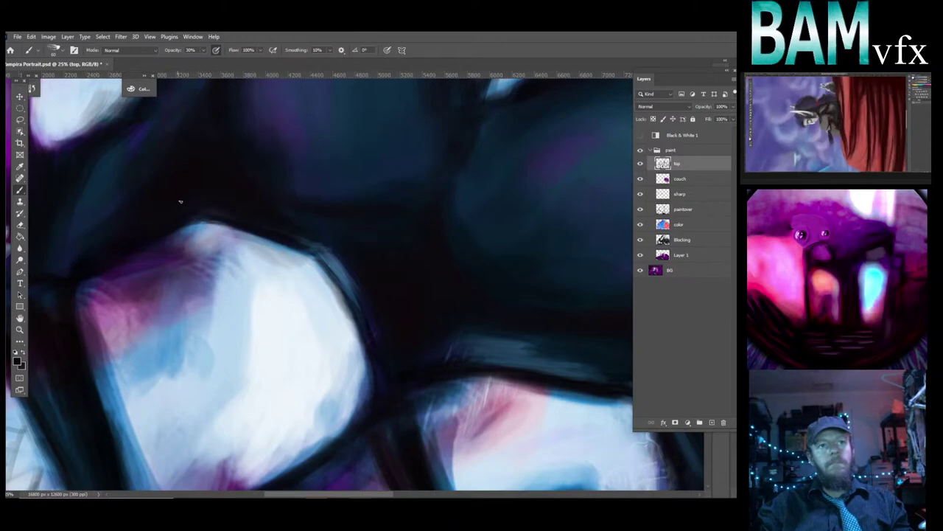
pyautogui.press('alt')
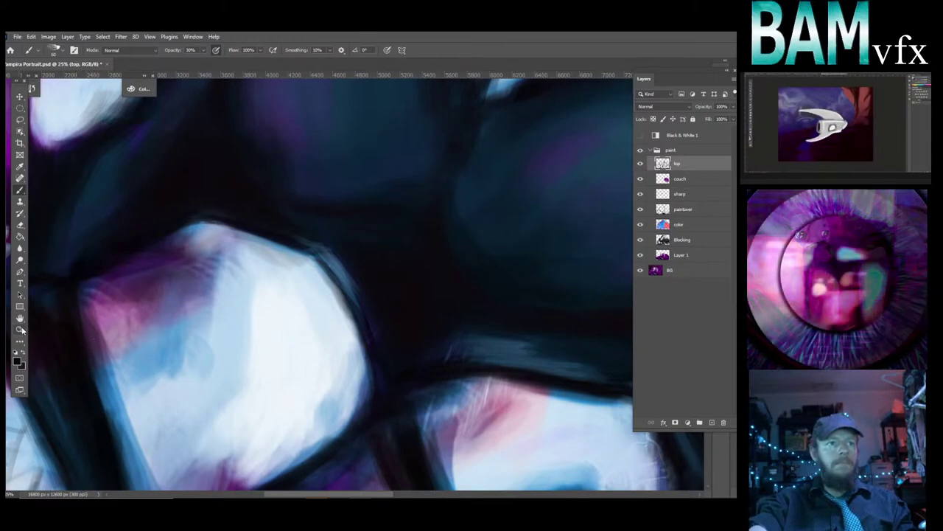
# Examine the thighs, dress, raised hand and face for areas that still need retouching.
pyautogui.press('z')
pyautogui.keyDown('alt'); pyautogui.click(281, 241); pyautogui.keyUp('alt')
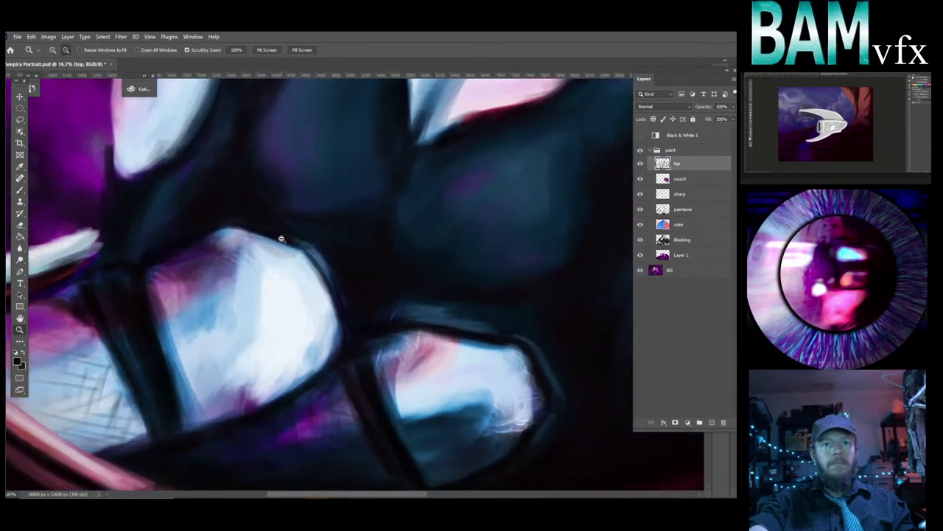
pyautogui.keyDown('alt'); pyautogui.click(281, 241); pyautogui.keyUp('alt')
pyautogui.scroll(5, 443, 352)
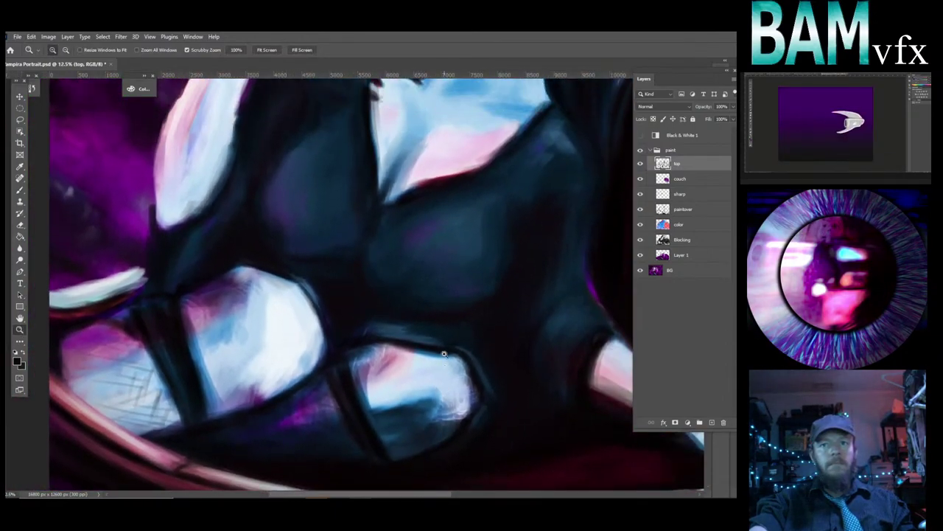
pyautogui.scroll(5, 444, 352)
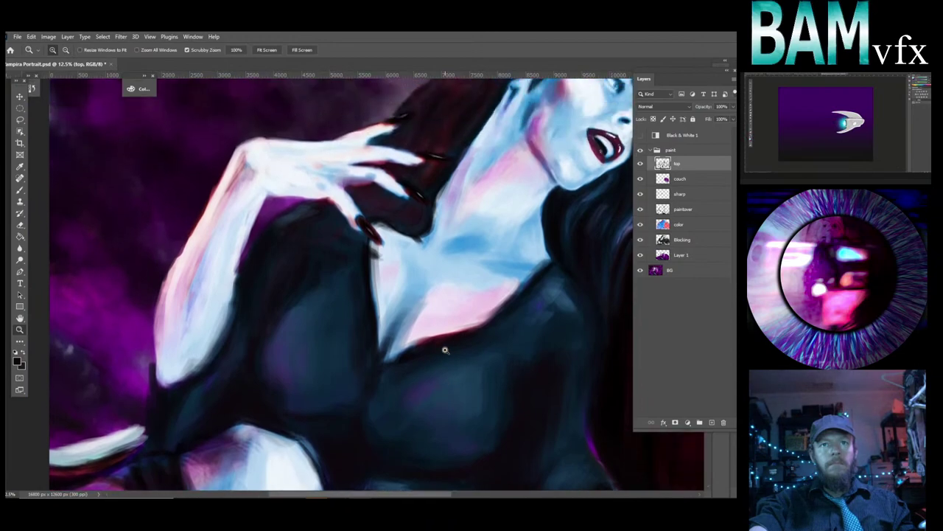
pyautogui.scroll(4, 445, 350)
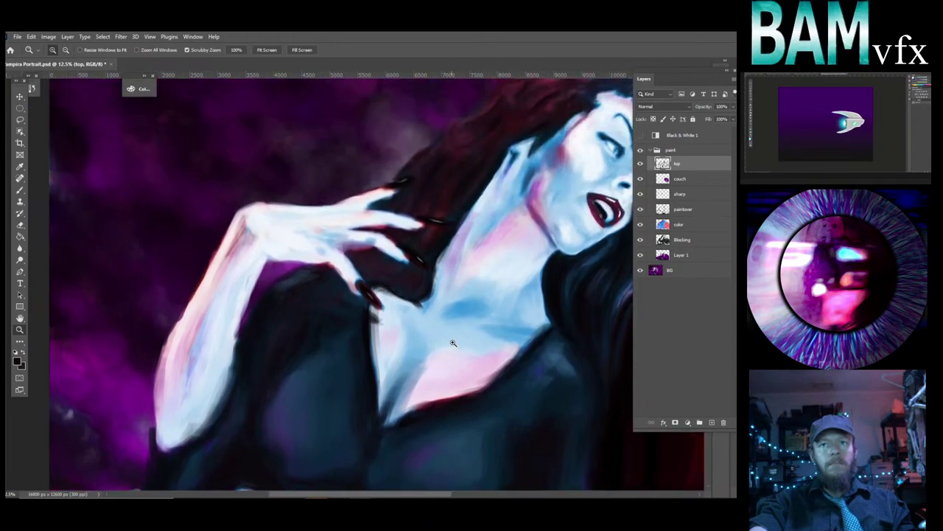
pyautogui.keyDown('alt'); pyautogui.click(469, 325); pyautogui.keyUp('alt')
pyautogui.scroll(-2, 486, 318)
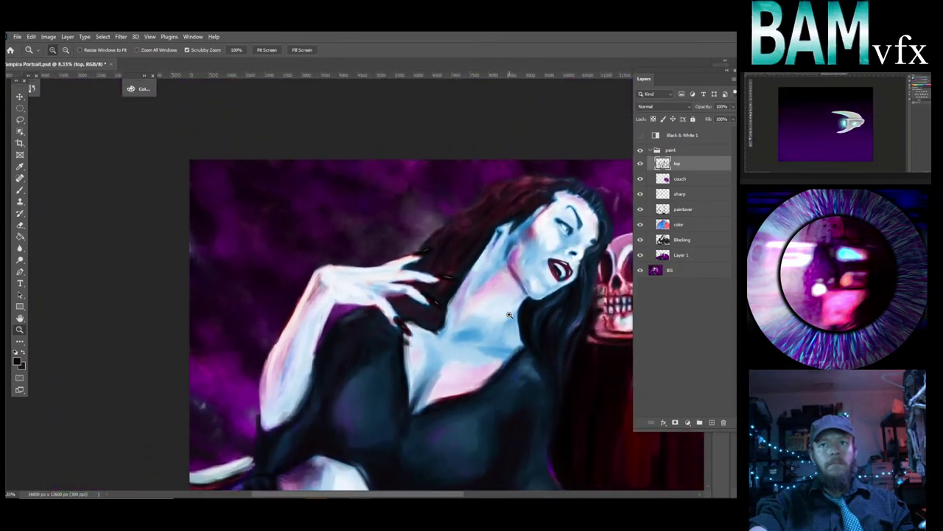
# Examine the figure, skull, couch back and purple background for areas that still need retouching.
pyautogui.scroll(-3, 486, 405)
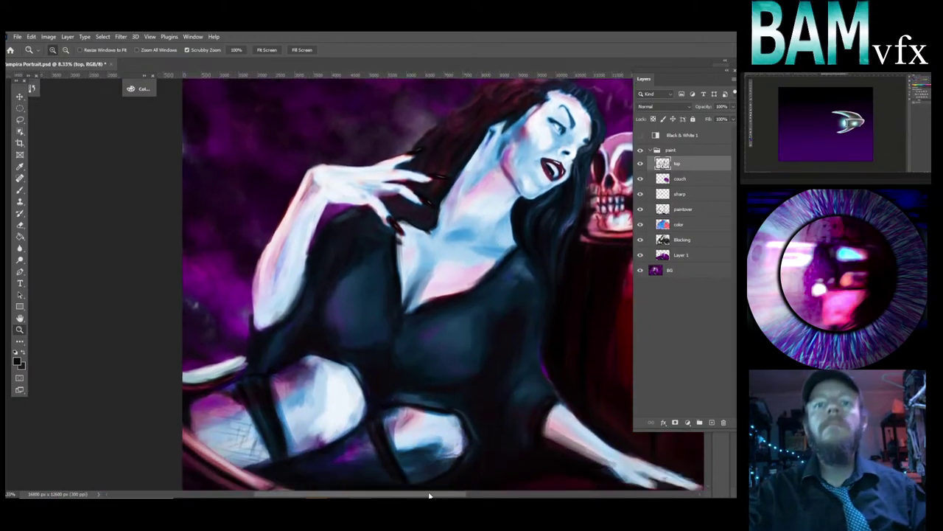
pyautogui.hscroll(2, 435, 493)
pyautogui.hscroll(6, 439, 493)
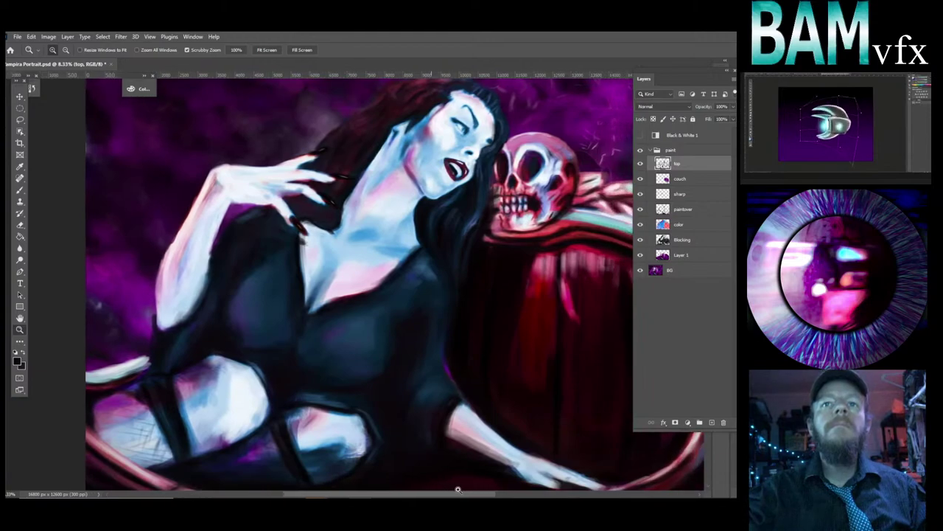
pyautogui.hscroll(3, 483, 488)
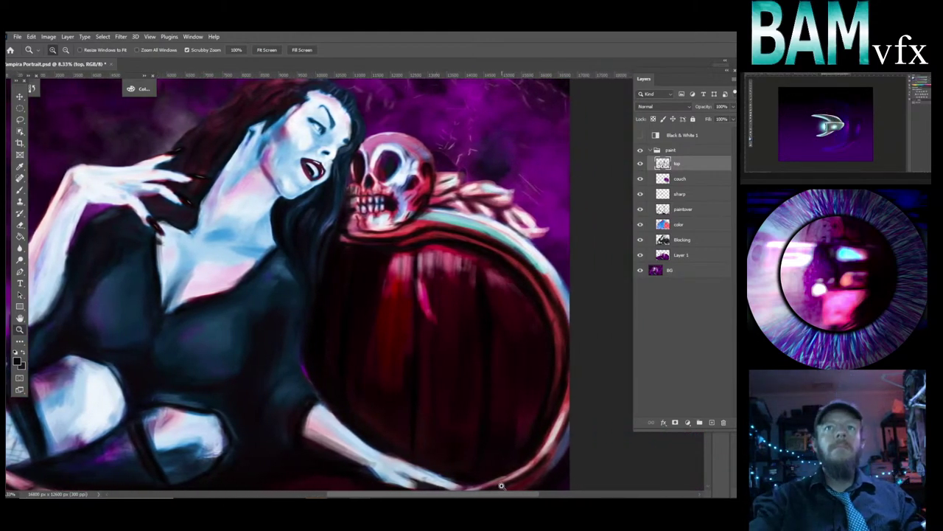
pyautogui.scroll(4, 383, 366)
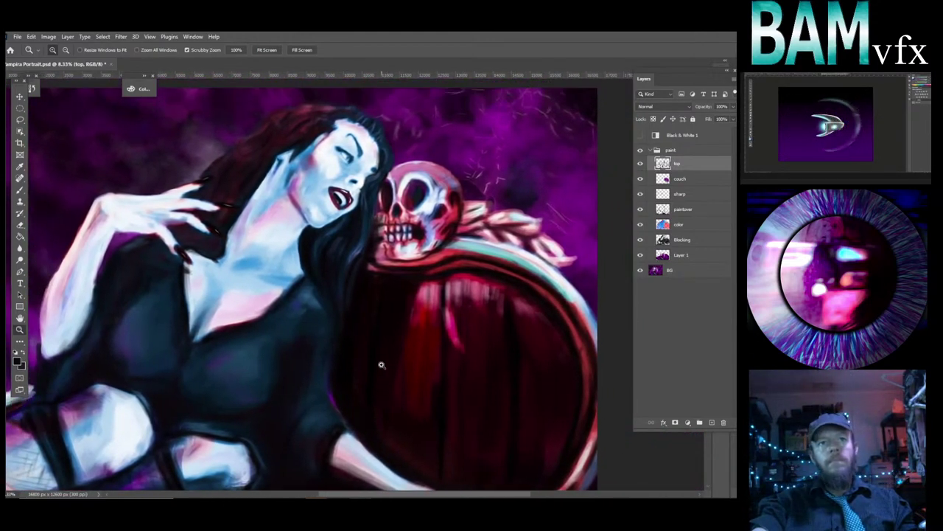
pyautogui.scroll(3, 381, 364)
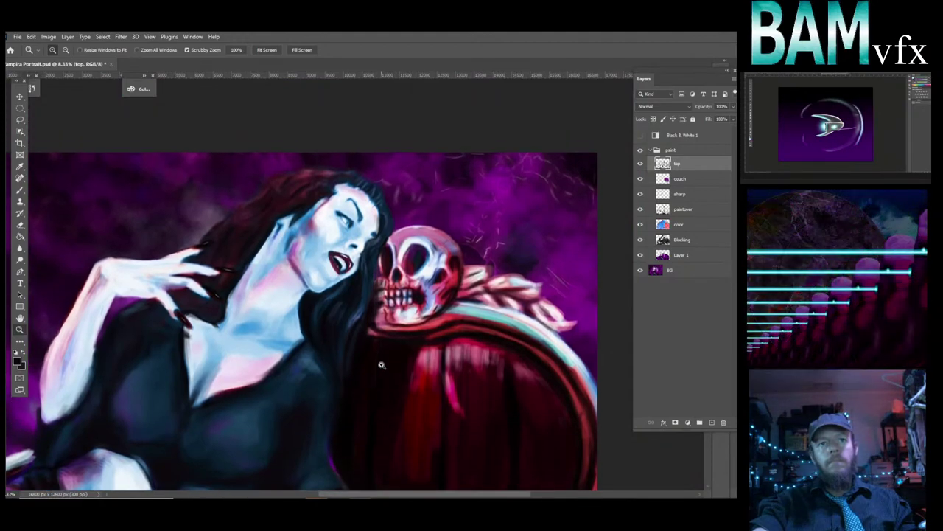
pyautogui.scroll(-1, 381, 364)
pyautogui.scroll(1, 381, 365)
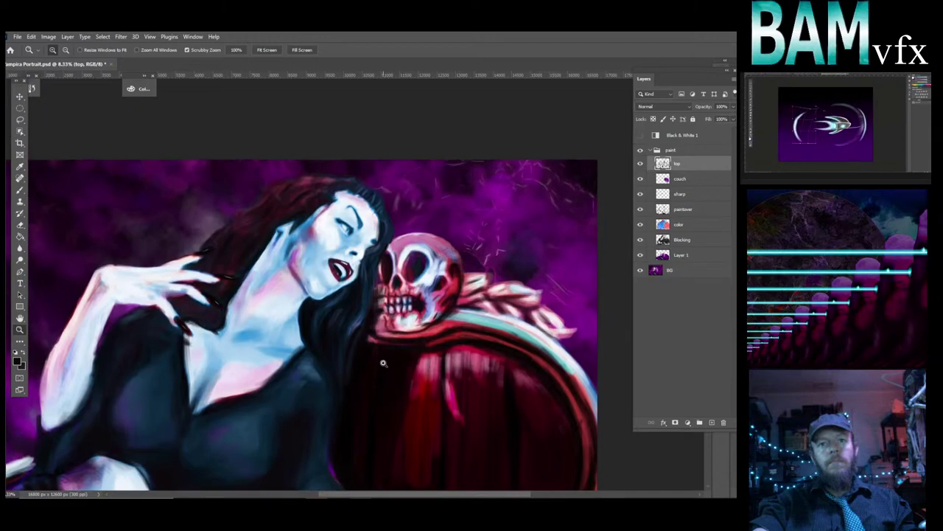
pyautogui.scroll(1, 383, 363)
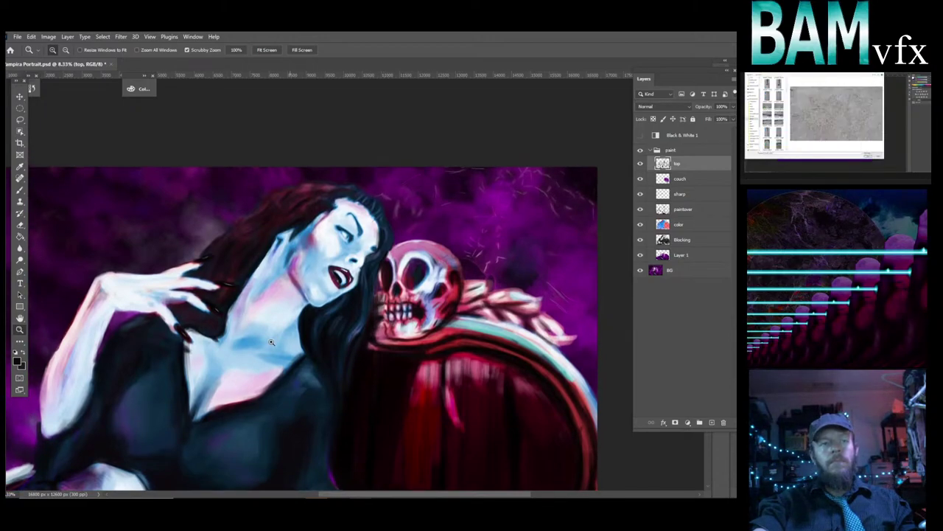
# Check the whole painting fitted to the window and save the portrait.
pyautogui.click(19, 190)
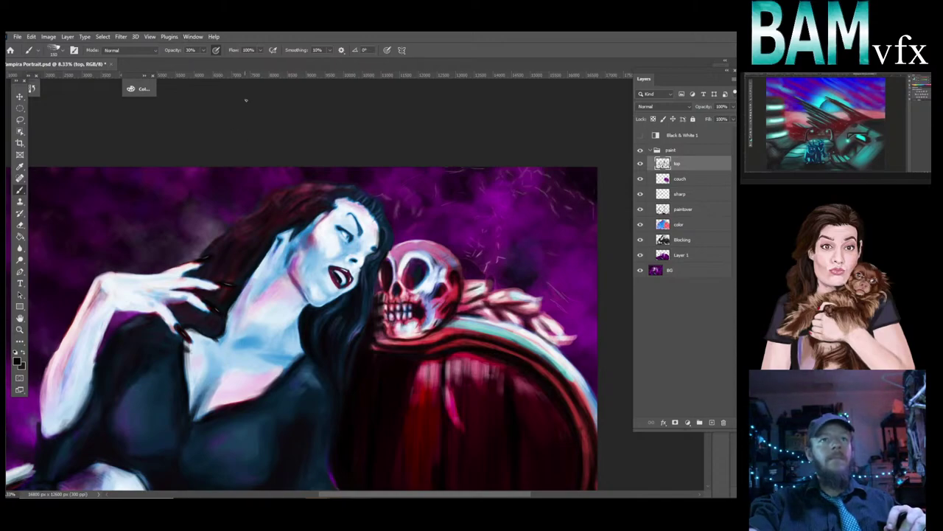
pyautogui.click(19, 330)
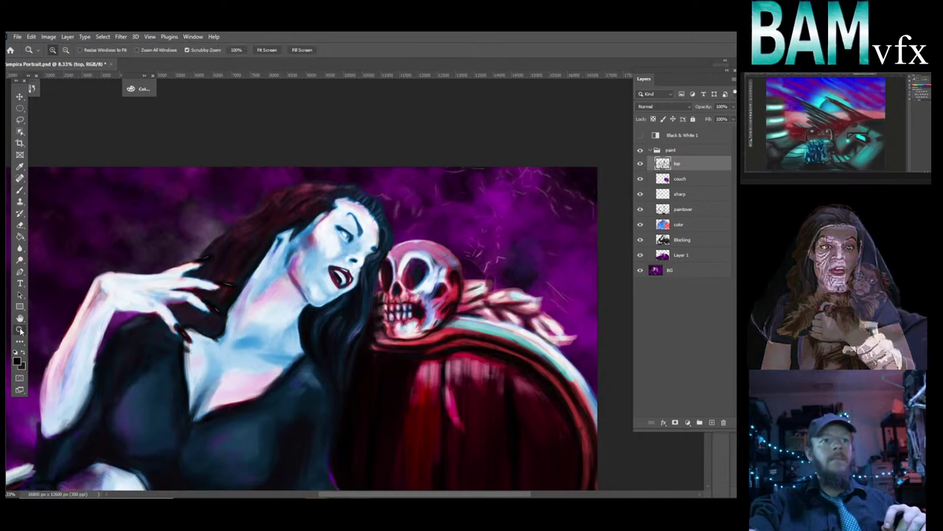
pyautogui.click(267, 51)
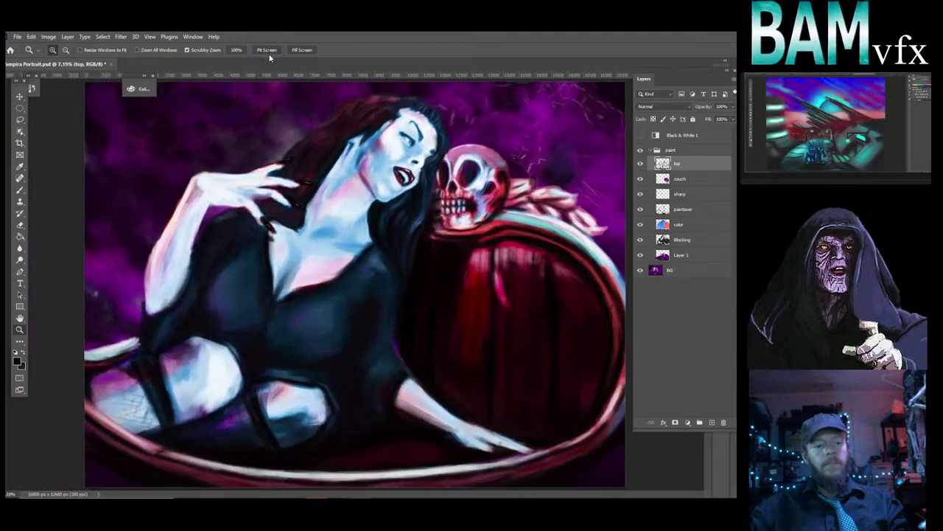
pyautogui.hotkey('ctrl', 's')
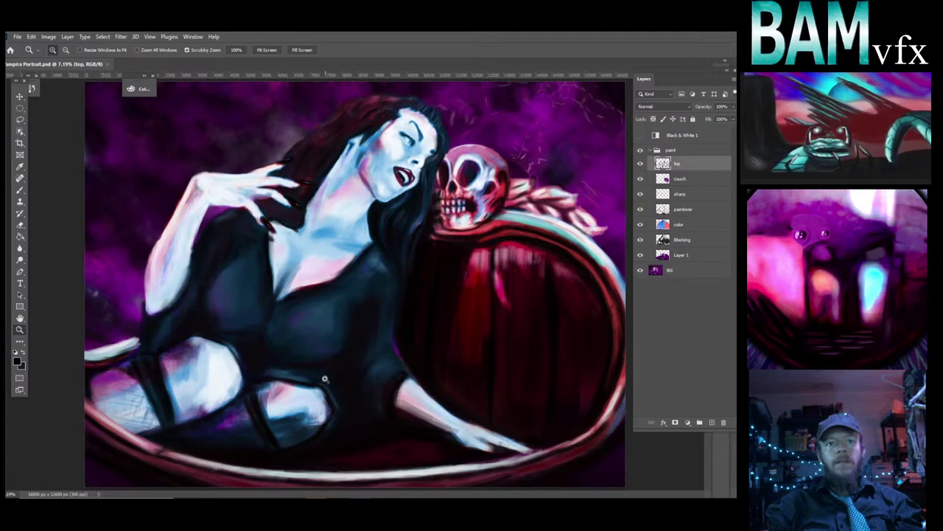
# Touch up the pale shapes behind the skull and the couch rim using white, a sampled teal and a sampled pale blue.
pyautogui.press('b')
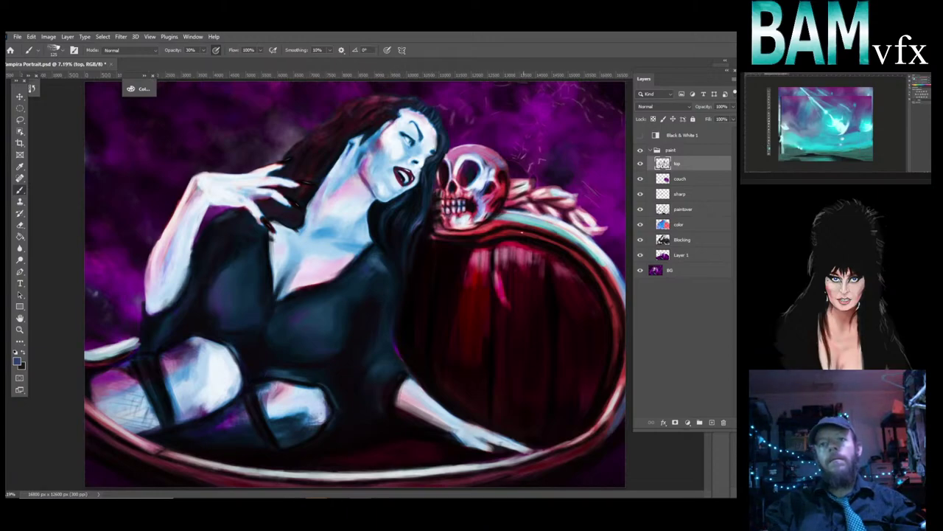
pyautogui.press('x')
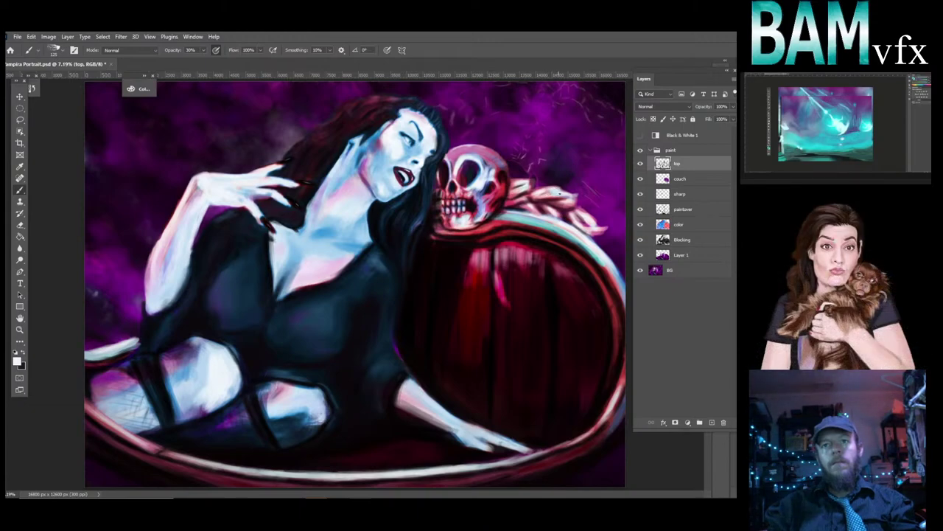
pyautogui.keyDown('alt'); pyautogui.click(562, 248); pyautogui.keyUp('alt')
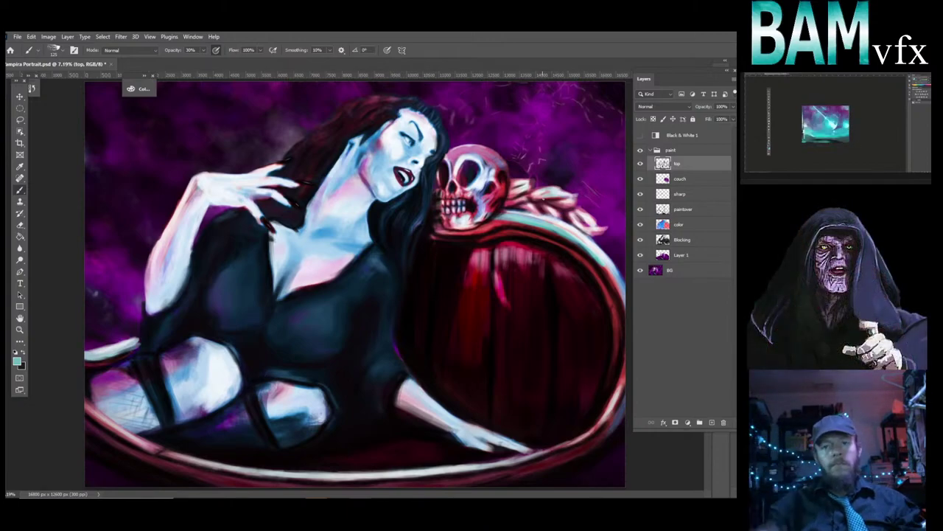
pyautogui.keyDown('alt'); pyautogui.click(416, 386); pyautogui.keyUp('alt')
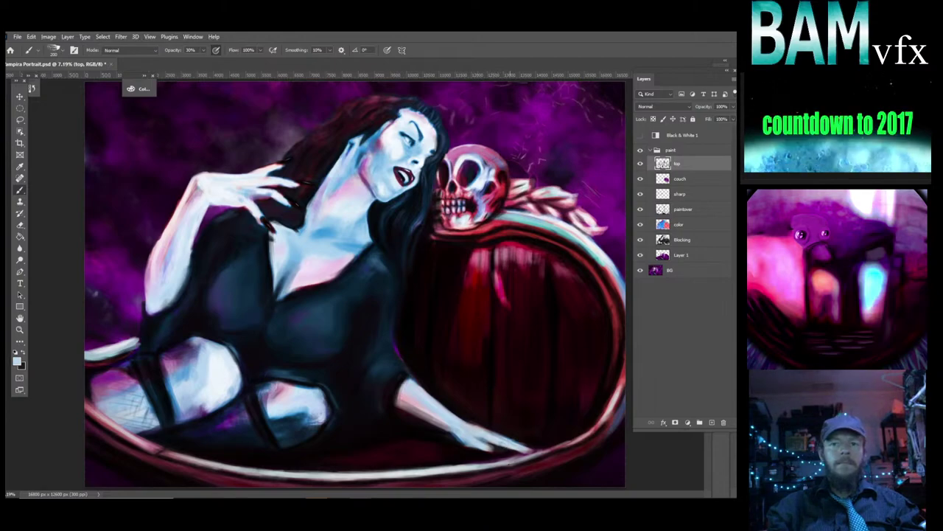
# Retouch the smaller bare thigh, chest and raised hand with black, sampled pink and sampled blue, and save the portrait.
pyautogui.press('d')
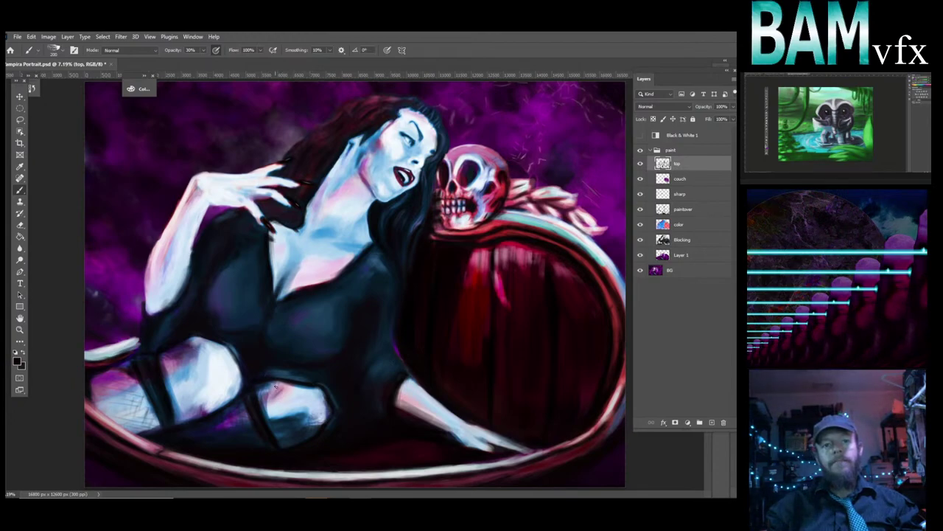
pyautogui.keyDown('alt'); pyautogui.click(278, 413); pyautogui.keyUp('alt')
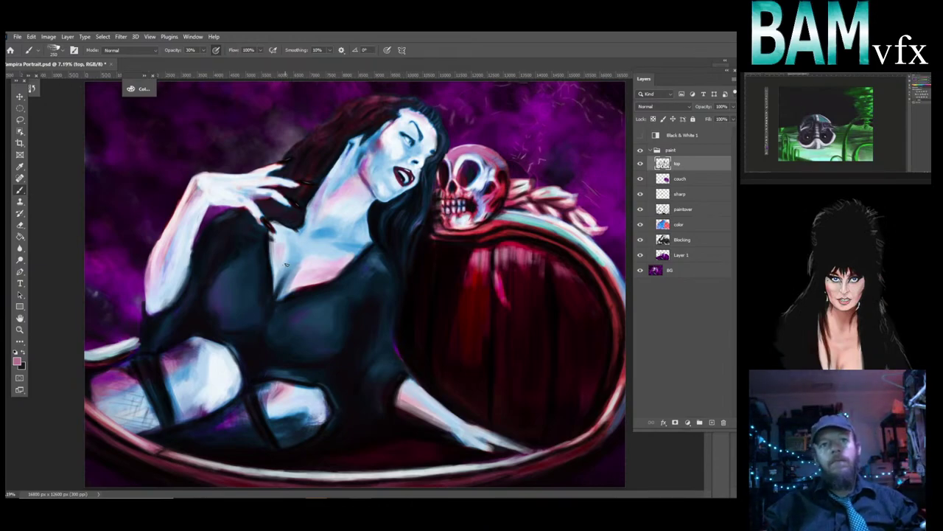
pyautogui.keyDown('alt'); pyautogui.click(362, 151); pyautogui.keyUp('alt')
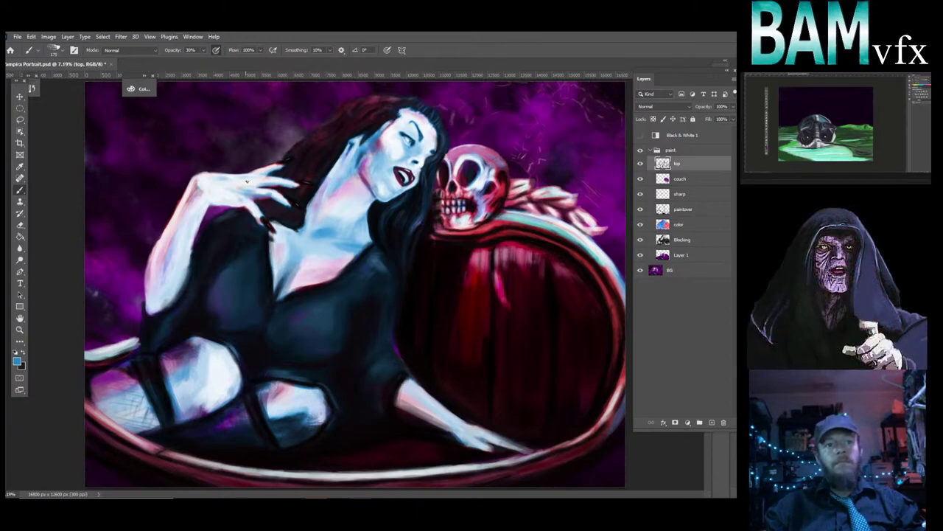
pyautogui.hotkey('ctrl', 's')
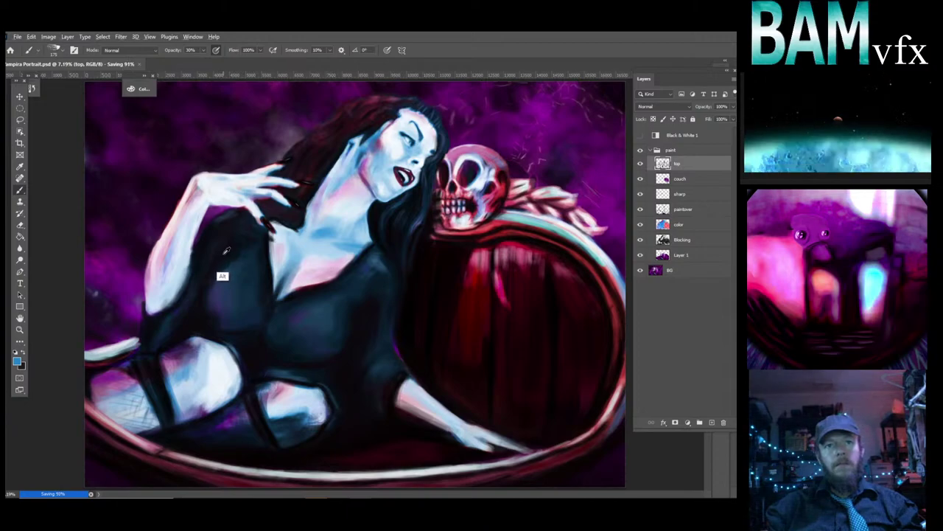
# Darken the shadows below the dress with black and brighten the couch seat with a sampled red, refining the dark edges around the thighs.
pyautogui.press('d')
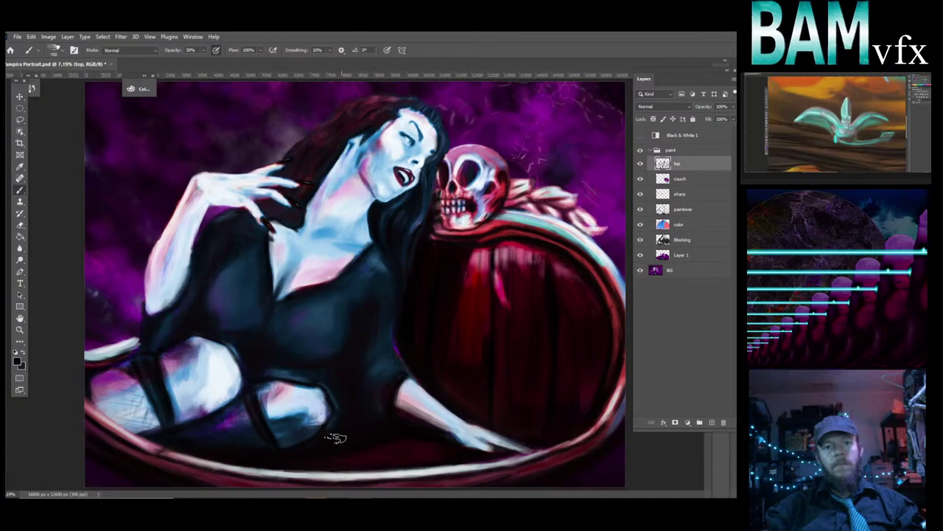
pyautogui.press('alt')
pyautogui.keyDown('alt'); pyautogui.click(469, 326); pyautogui.keyUp('alt')
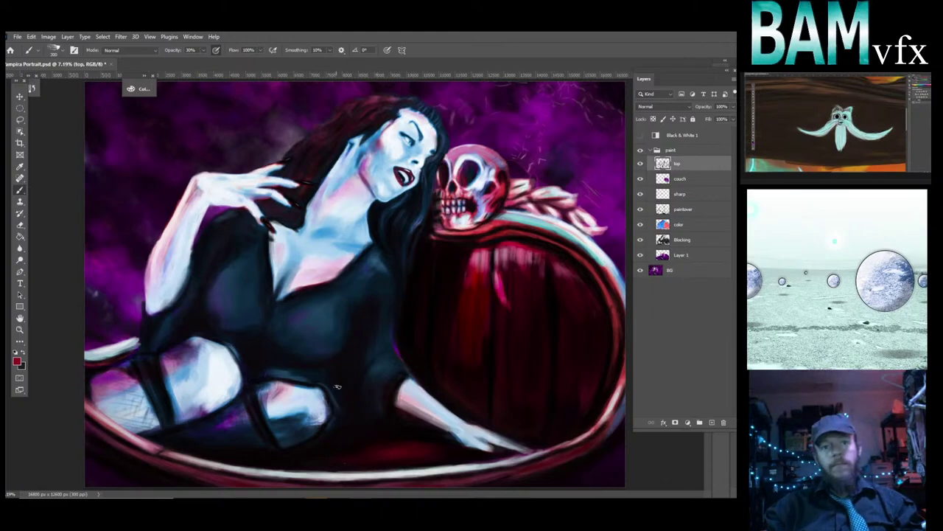
pyautogui.keyDown('alt'); pyautogui.click(261, 374); pyautogui.keyUp('alt')
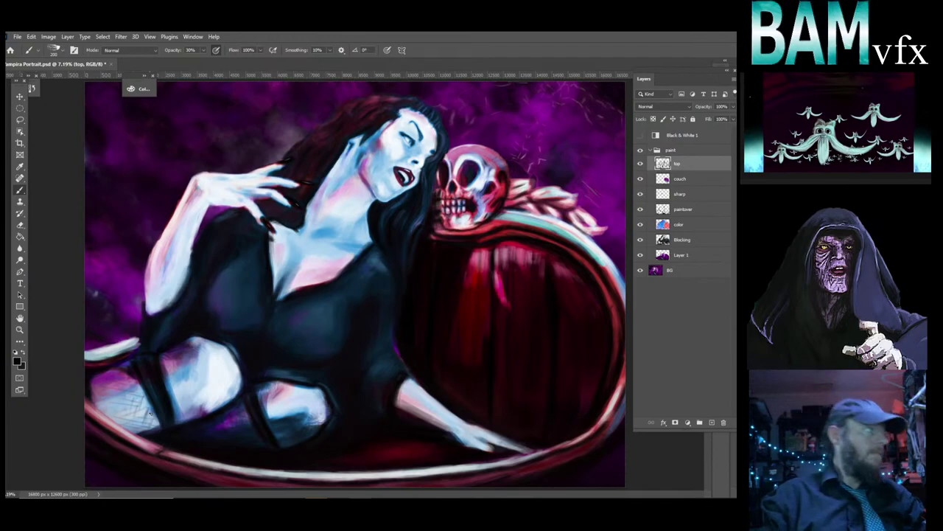
# Deepen the shadow at the base of the neck with soft strokes of a sampled dark blue.
pyautogui.click(24, 331)
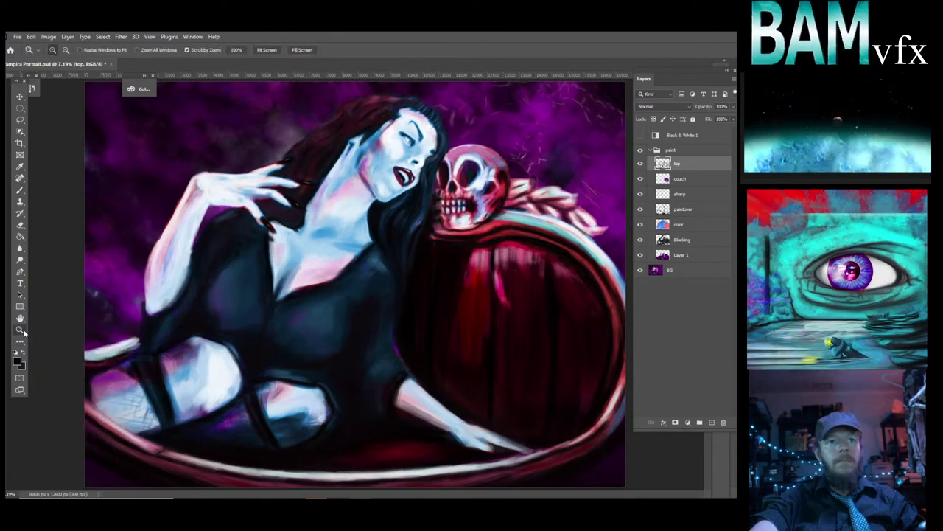
pyautogui.click(359, 223)
pyautogui.click(359, 223)
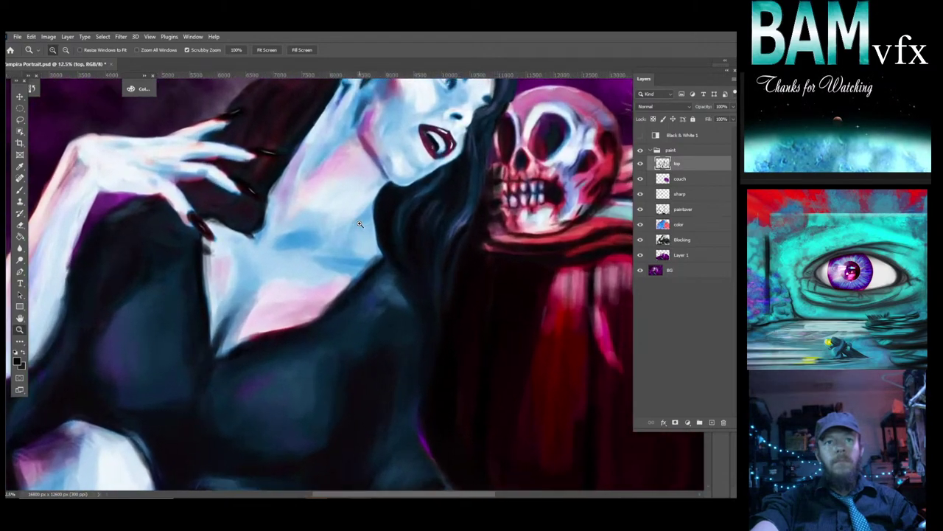
pyautogui.click(358, 240)
pyautogui.moveTo(358, 241); pyautogui.dragTo(358, 366)
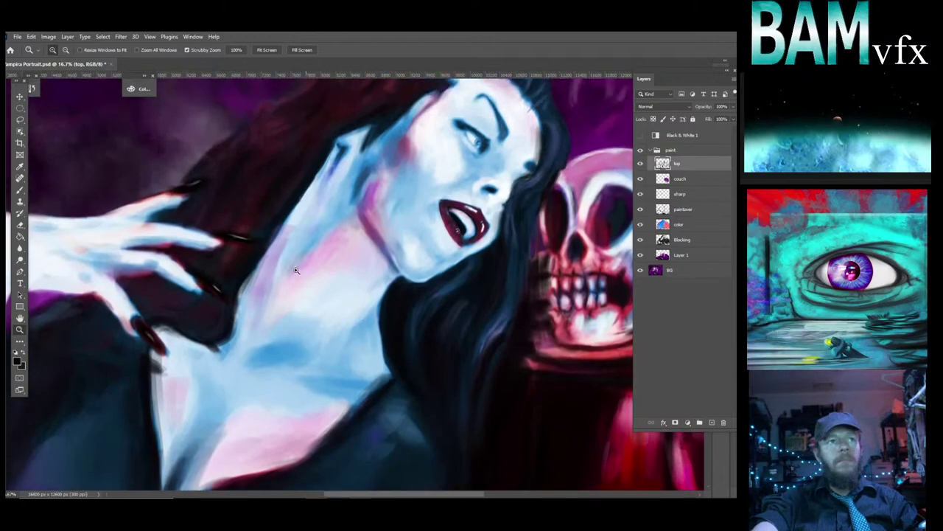
pyautogui.click(20, 191)
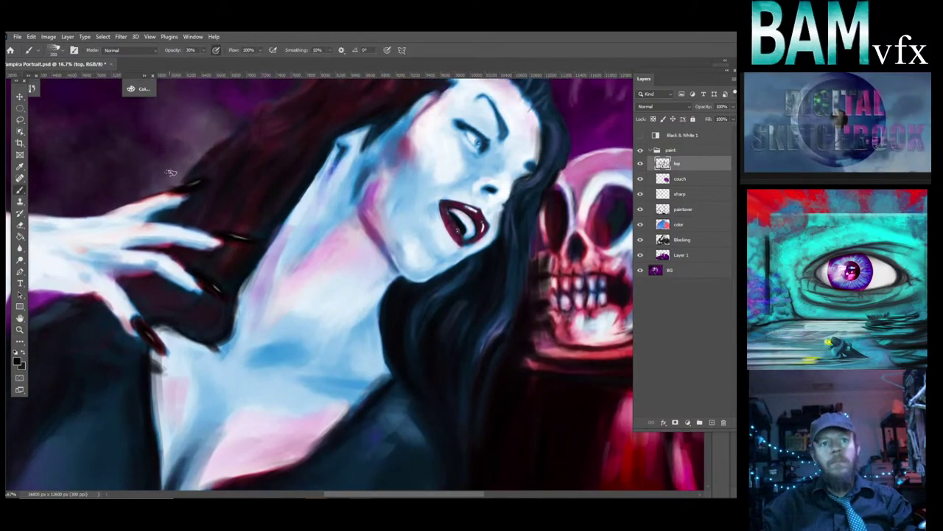
pyautogui.keyDown('alt'); pyautogui.click(339, 171); pyautogui.keyUp('alt')
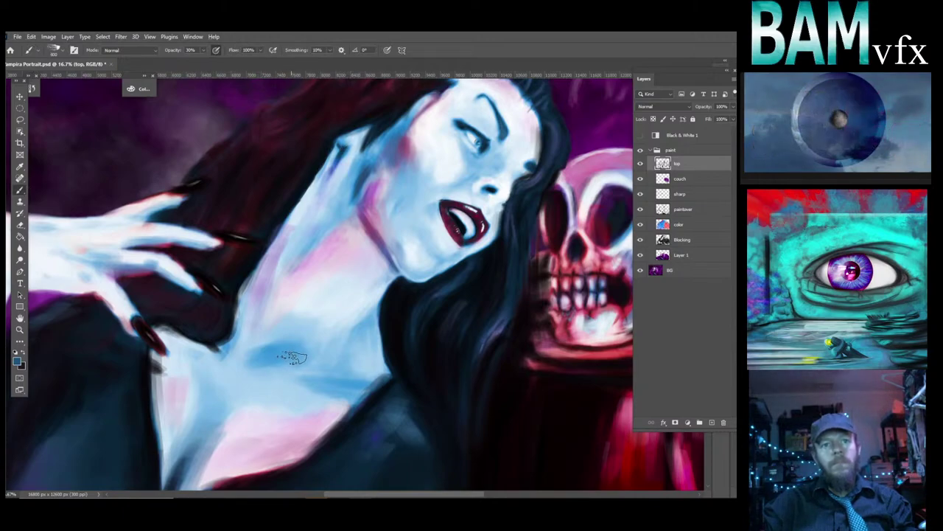
pyautogui.moveTo(286, 355)
pyautogui.mouseDown()
pyautogui.moveTo(269, 362)
pyautogui.moveTo(287, 351)
pyautogui.moveTo(281, 343)
pyautogui.mouseUp()
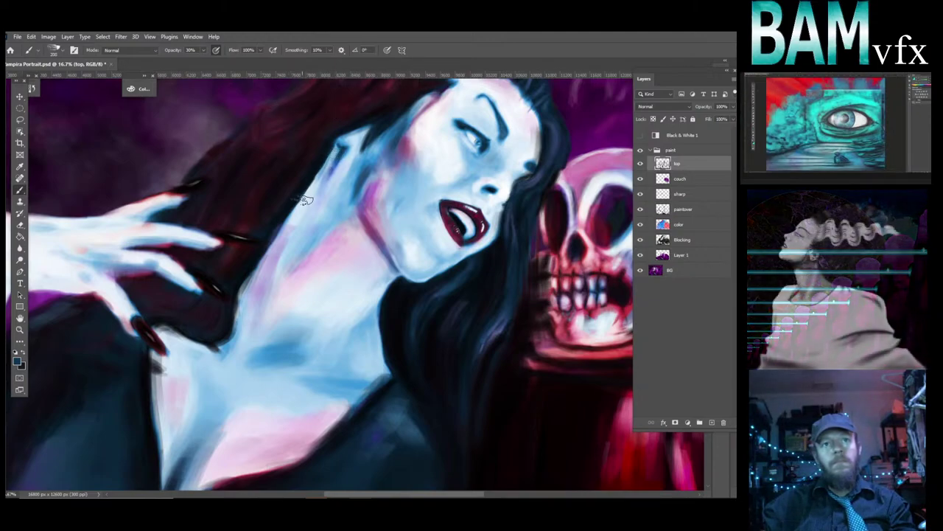
# Refine the edge where the hair meets the neck with dark blue strokes and sample black from the hair beside the neck.
pyautogui.moveTo(293, 212)
pyautogui.mouseDown()
pyautogui.moveTo(335, 148)
pyautogui.moveTo(299, 199)
pyautogui.moveTo(321, 157)
pyautogui.mouseUp()
pyautogui.moveTo(300, 193)
pyautogui.mouseDown()
pyautogui.moveTo(349, 132)
pyautogui.moveTo(327, 147)
pyautogui.moveTo(353, 131)
pyautogui.moveTo(325, 168)
pyautogui.moveTo(350, 133)
pyautogui.moveTo(327, 151)
pyautogui.moveTo(340, 136)
pyautogui.moveTo(329, 142)
pyautogui.moveTo(315, 177)
pyautogui.moveTo(335, 143)
pyautogui.moveTo(319, 167)
pyautogui.mouseUp()
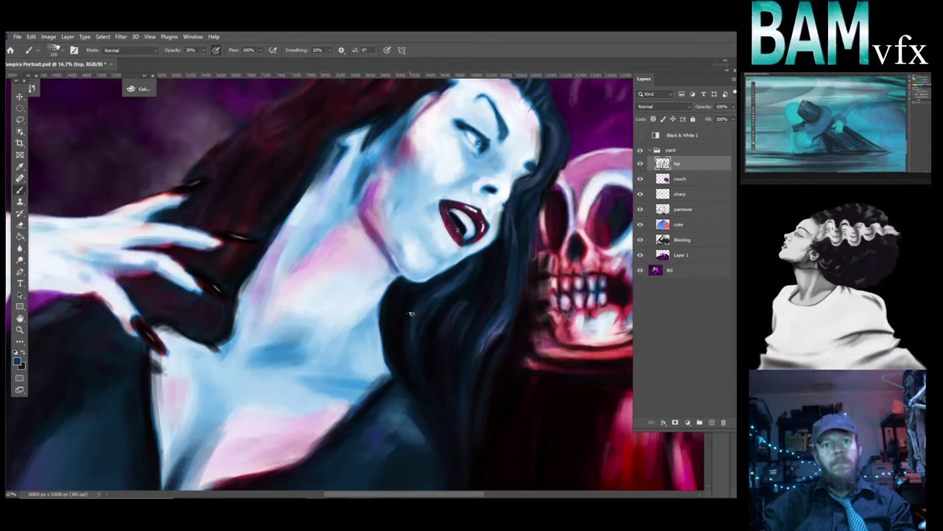
pyautogui.keyDown('alt'); pyautogui.click(392, 332); pyautogui.keyUp('alt')
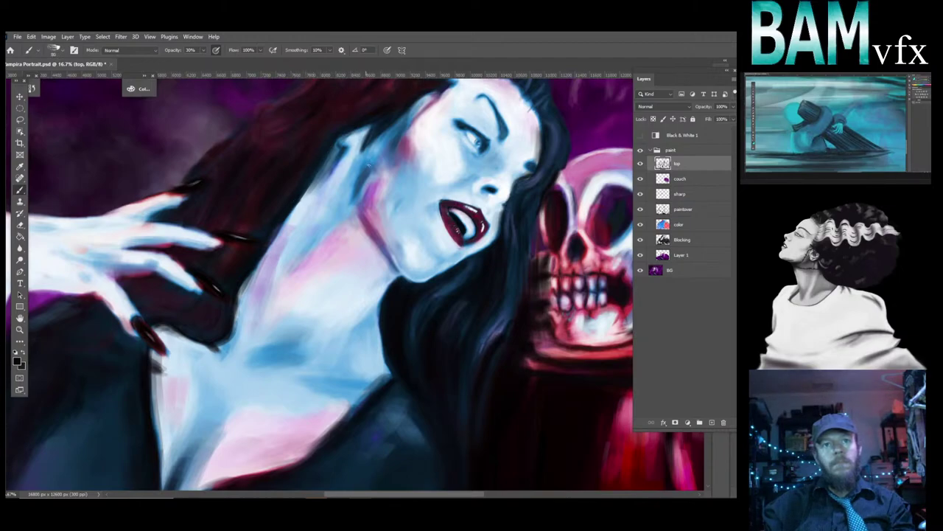
# Blend sampled purple and pale pink into the side of the neck, and check the result against more of the painting.
pyautogui.press('alt')
pyautogui.keyDown('alt'); pyautogui.click(374, 193); pyautogui.keyUp('alt')
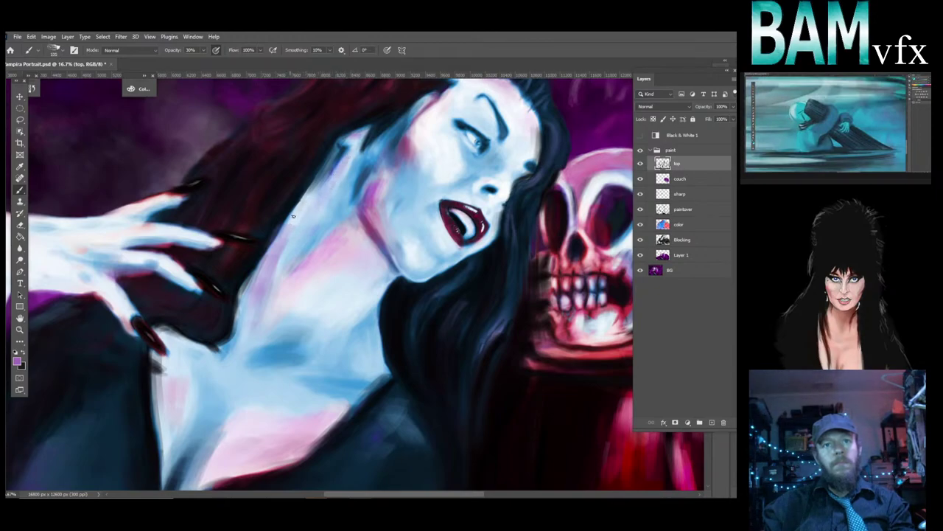
pyautogui.keyDown('alt'); pyautogui.click(331, 274); pyautogui.keyUp('alt')
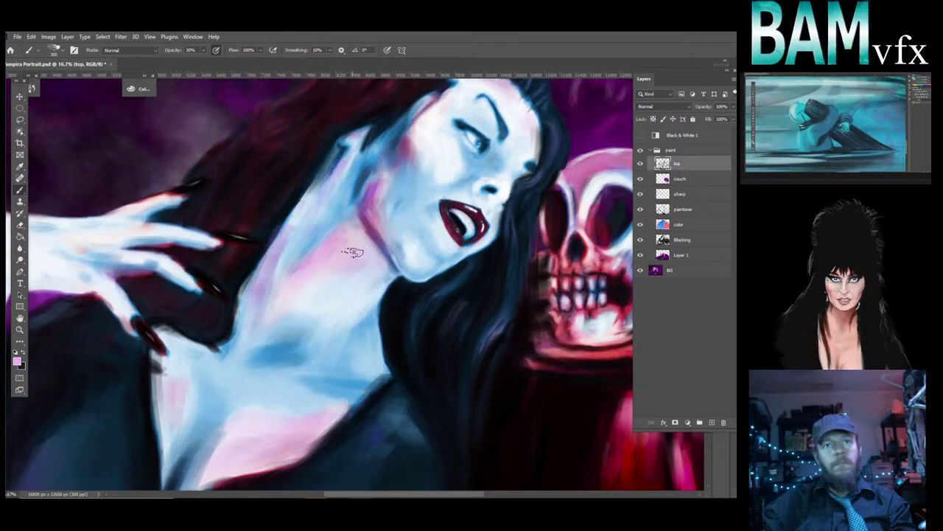
pyautogui.moveTo(352, 252)
pyautogui.mouseDown()
pyautogui.moveTo(303, 297)
pyautogui.moveTo(357, 265)
pyautogui.moveTo(325, 302)
pyautogui.moveTo(369, 259)
pyautogui.moveTo(332, 300)
pyautogui.moveTo(360, 276)
pyautogui.moveTo(292, 312)
pyautogui.moveTo(342, 270)
pyautogui.moveTo(299, 307)
pyautogui.moveTo(338, 257)
pyautogui.moveTo(296, 301)
pyautogui.moveTo(330, 269)
pyautogui.moveTo(298, 305)
pyautogui.moveTo(361, 279)
pyautogui.moveTo(326, 315)
pyautogui.moveTo(361, 297)
pyautogui.moveTo(340, 320)
pyautogui.moveTo(372, 291)
pyautogui.moveTo(337, 318)
pyautogui.moveTo(360, 304)
pyautogui.moveTo(335, 312)
pyautogui.moveTo(350, 275)
pyautogui.moveTo(306, 215)
pyautogui.moveTo(329, 249)
pyautogui.moveTo(325, 296)
pyautogui.moveTo(332, 285)
pyautogui.moveTo(308, 297)
pyautogui.moveTo(328, 263)
pyautogui.moveTo(276, 290)
pyautogui.moveTo(307, 263)
pyautogui.mouseUp()
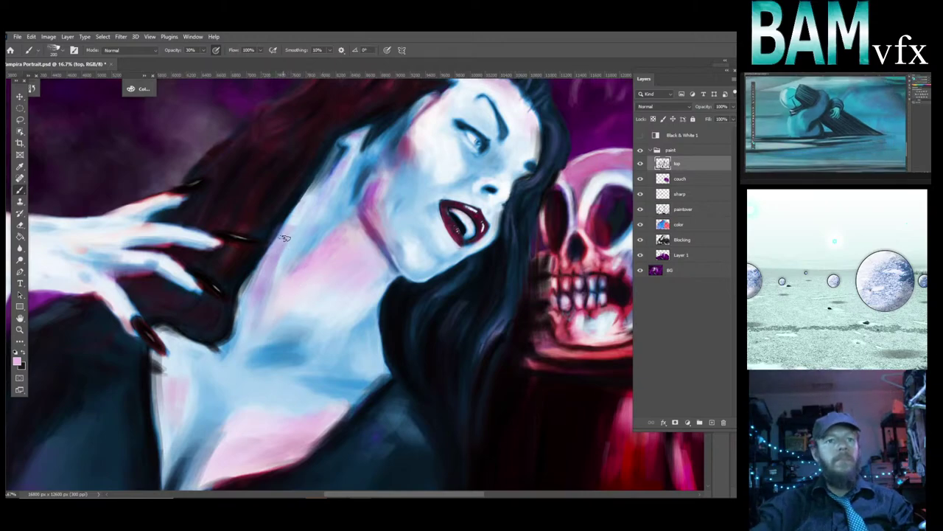
pyautogui.click(21, 329)
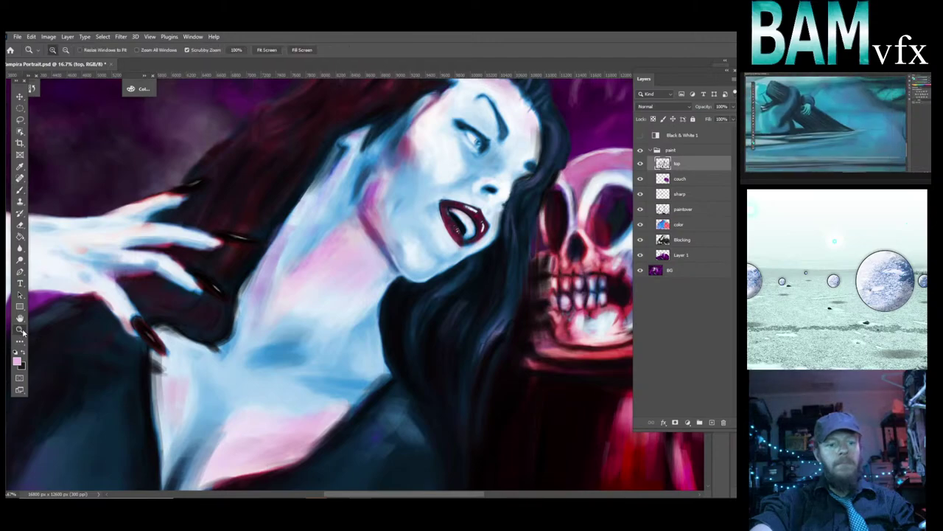
pyautogui.keyDown('alt'); pyautogui.click(344, 287); pyautogui.keyUp('alt')
pyautogui.keyDown('alt'); pyautogui.click(345, 287); pyautogui.keyUp('alt')
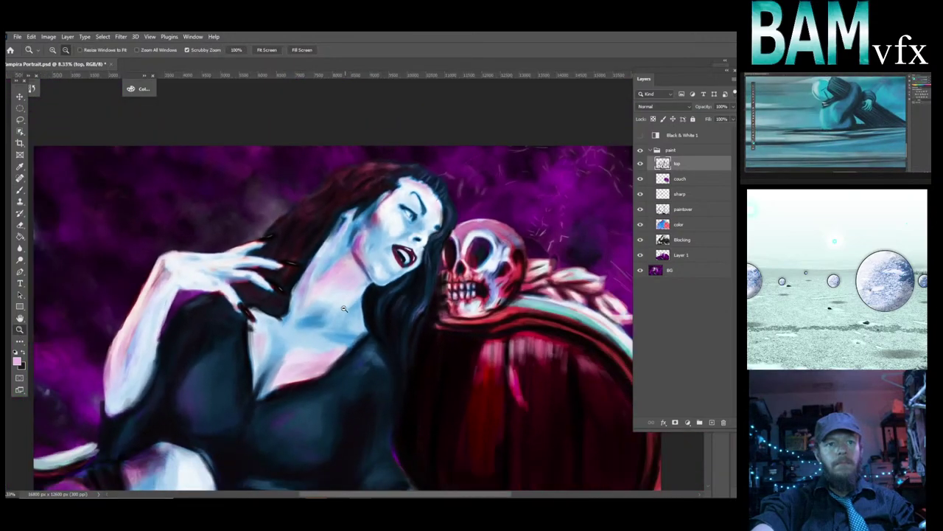
# Sample black from the dress's edge beside the couch, touch up the dark areas, and save the portrait.
pyautogui.scroll(-2, 342, 322)
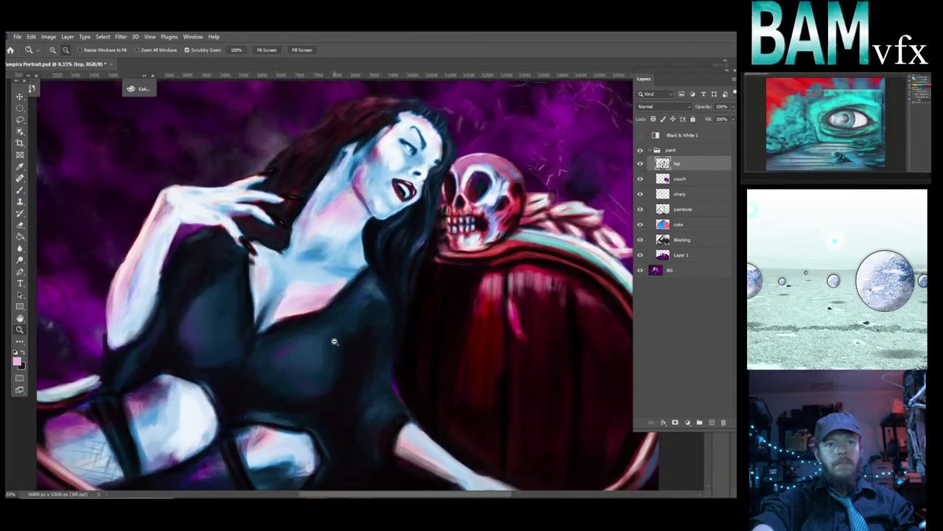
pyautogui.keyDown('alt'); pyautogui.click(339, 324); pyautogui.keyUp('alt')
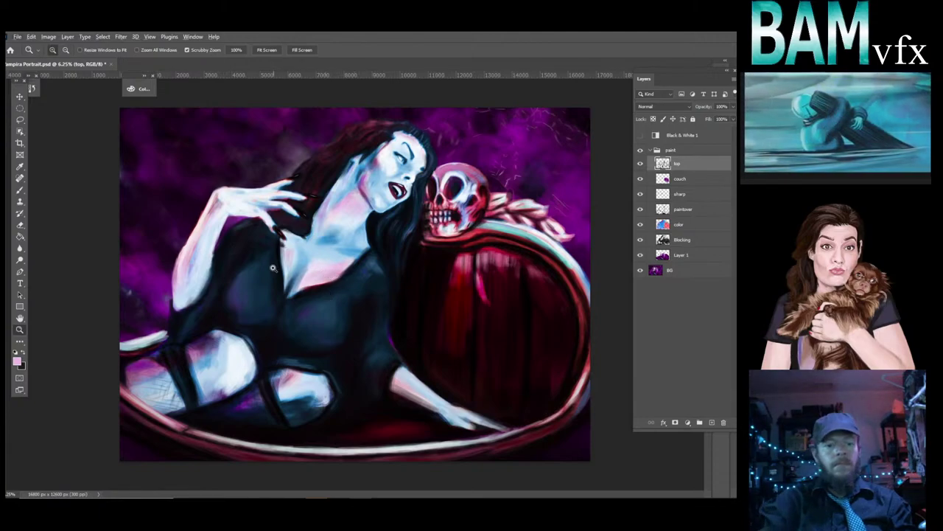
pyautogui.press('b')
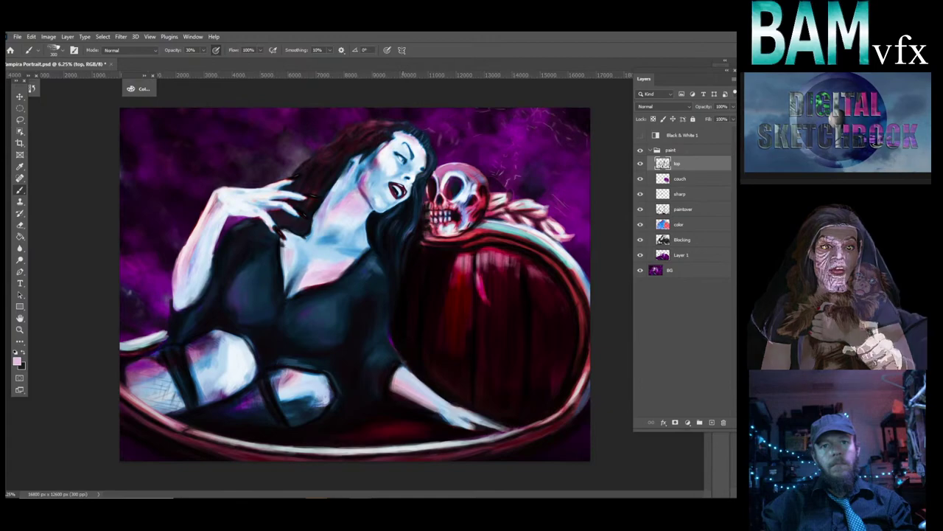
pyautogui.keyDown('alt'); pyautogui.click(399, 334); pyautogui.keyUp('alt')
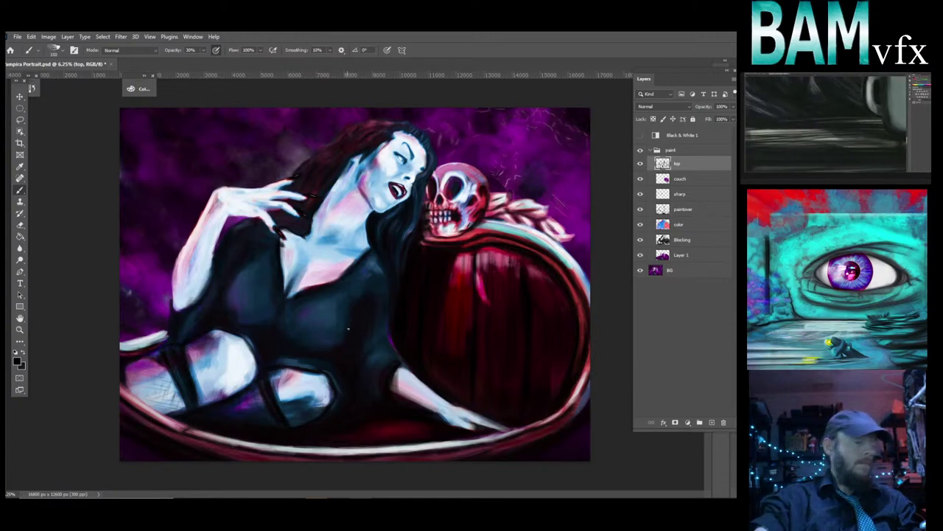
pyautogui.hotkey('ctrl', 's')
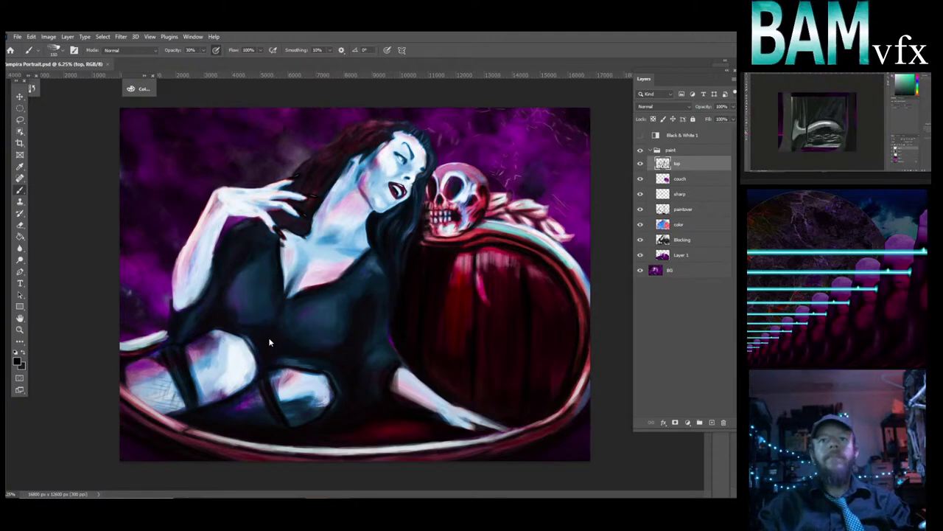
# Darken the skull's eye sockets, teeth outlines and cheekbone shadows with fine strokes of black sampled from its open mouth.
pyautogui.click(20, 329)
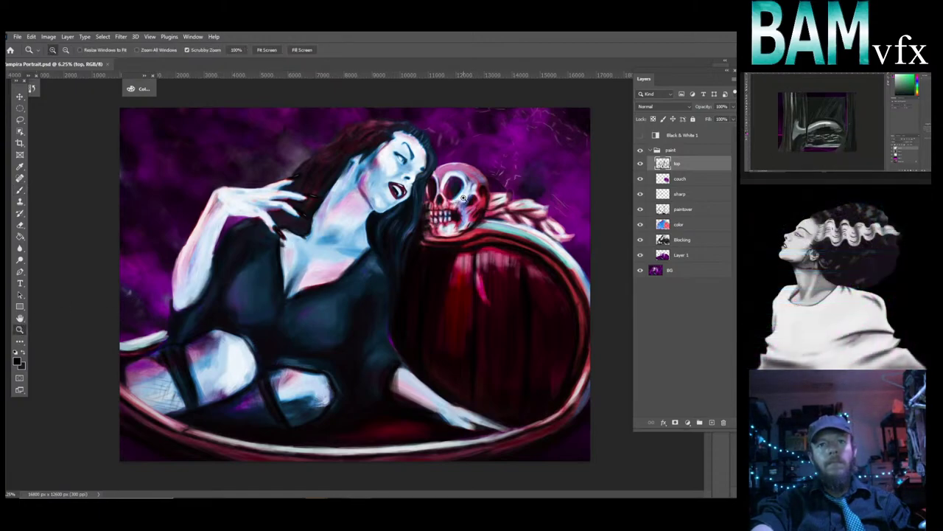
pyautogui.click(464, 197)
pyautogui.click(470, 199)
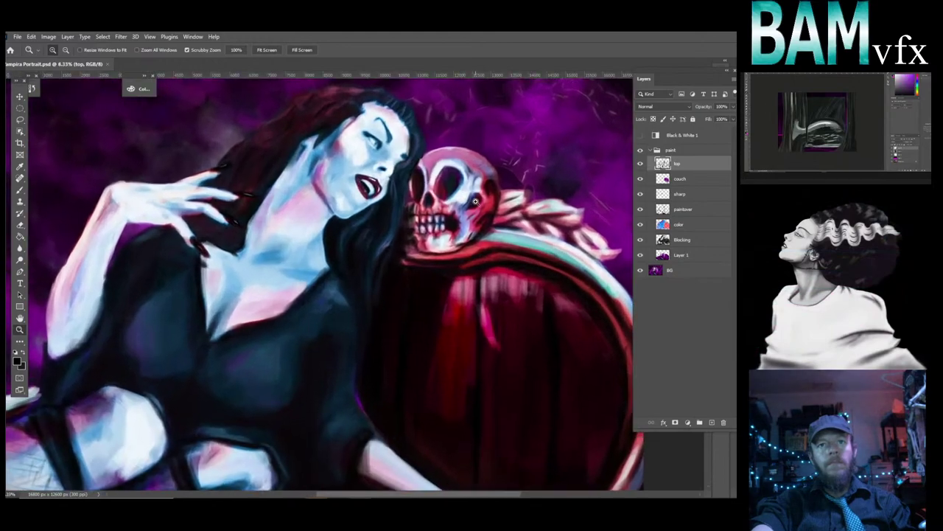
pyautogui.click(475, 202)
pyautogui.click(476, 201)
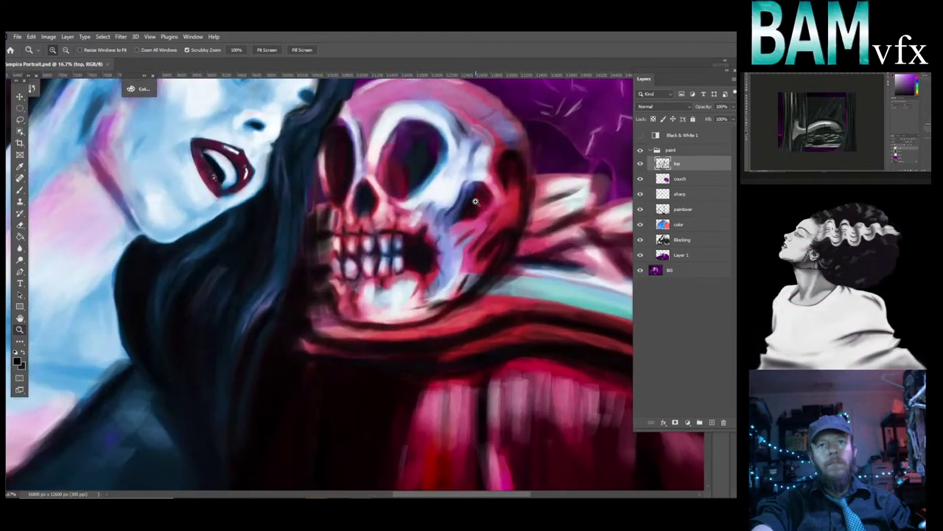
pyautogui.click(475, 202)
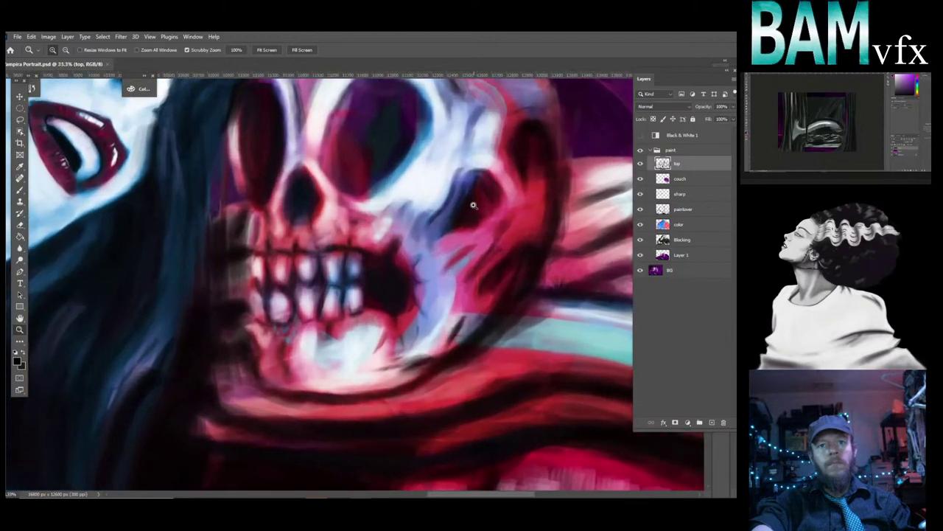
pyautogui.click(446, 274)
pyautogui.keyDown('alt'); pyautogui.click(445, 276); pyautogui.keyUp('alt')
pyautogui.scroll(4, 445, 276)
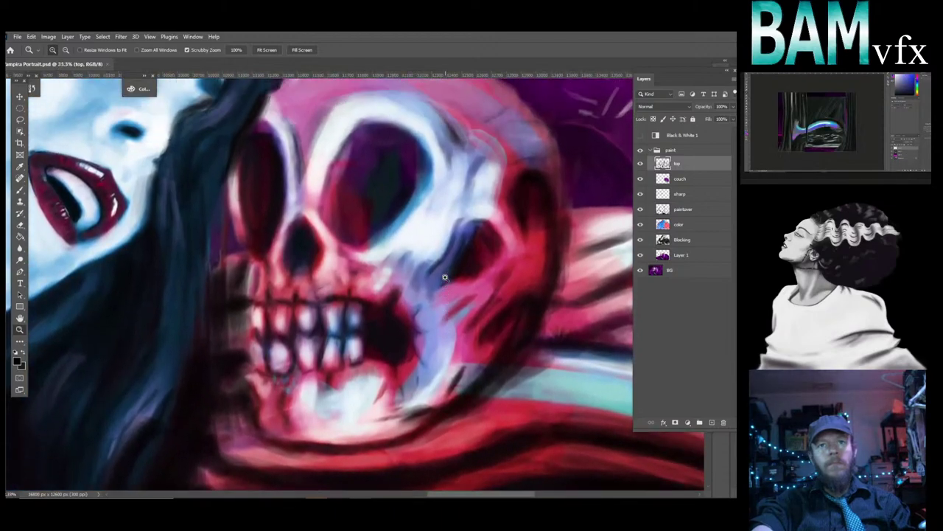
pyautogui.scroll(1, 445, 276)
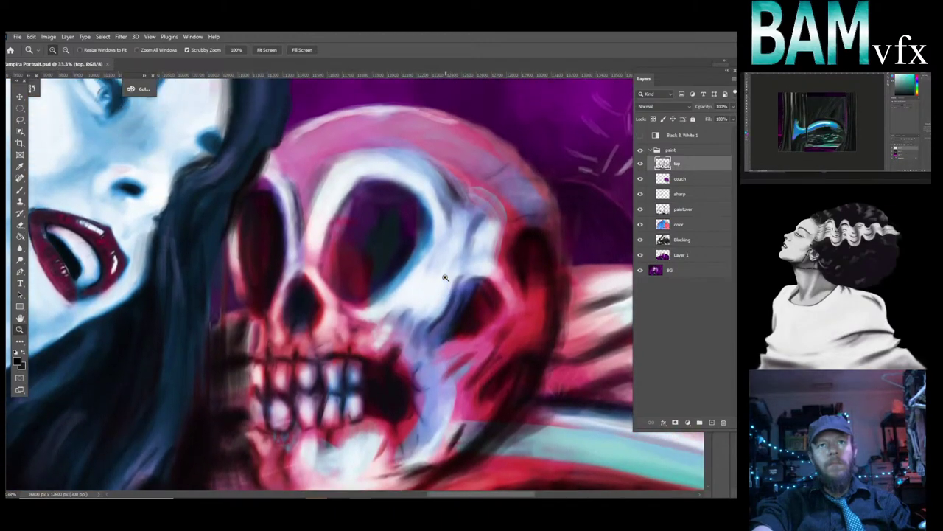
pyautogui.click(22, 193)
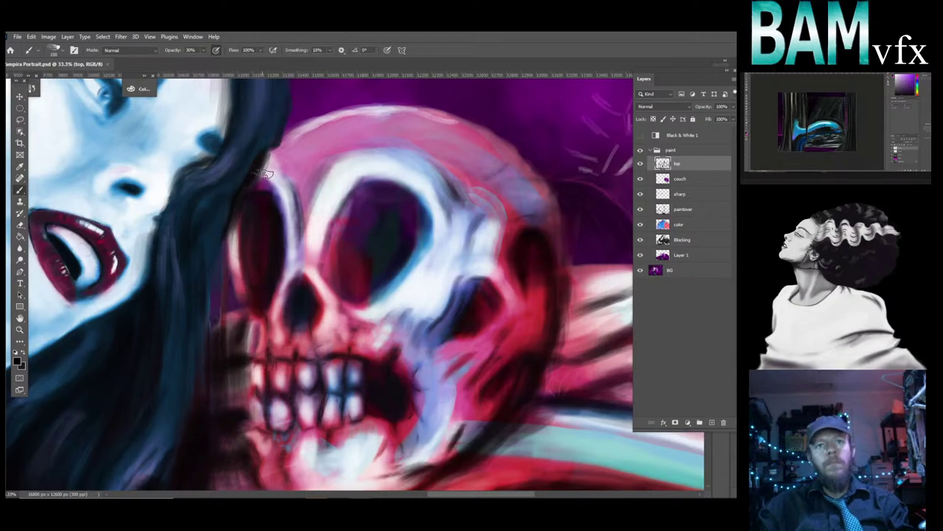
pyautogui.press('alt')
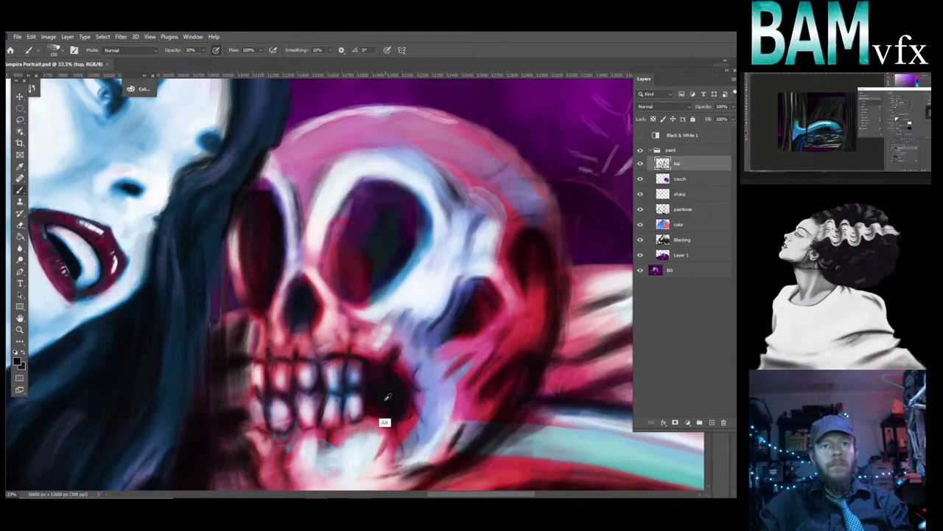
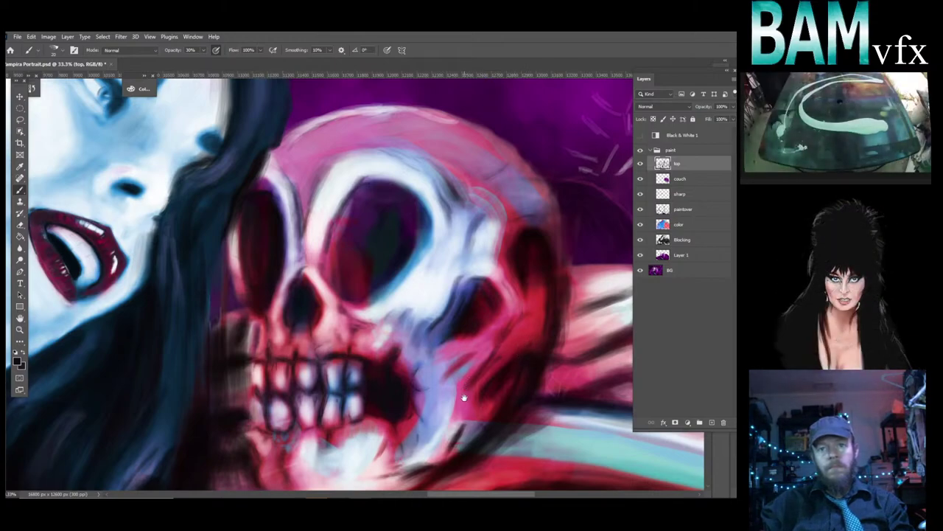
pyautogui.moveTo(465, 398); pyautogui.dragTo(485, 309)
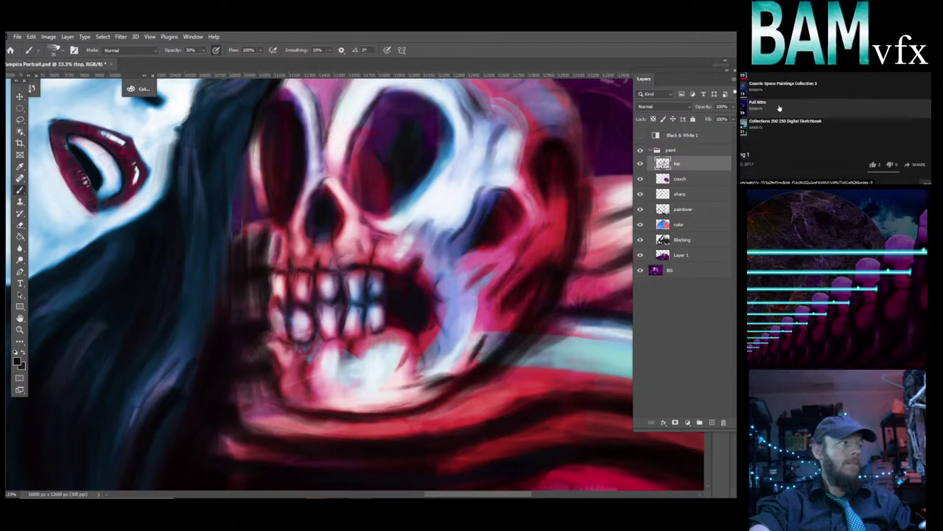
pyautogui.click(781, 141)
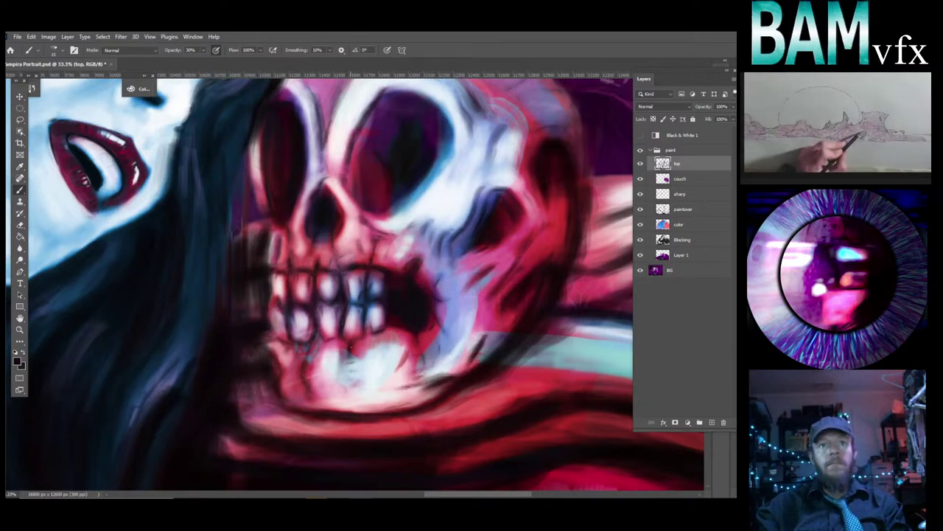
# Blend sampled pink and lavender into the skull's forehead and brow, and refine its cheekbone shadows with black sampled from the eye socket.
pyautogui.moveTo(360, 329); pyautogui.dragTo(351, 385)
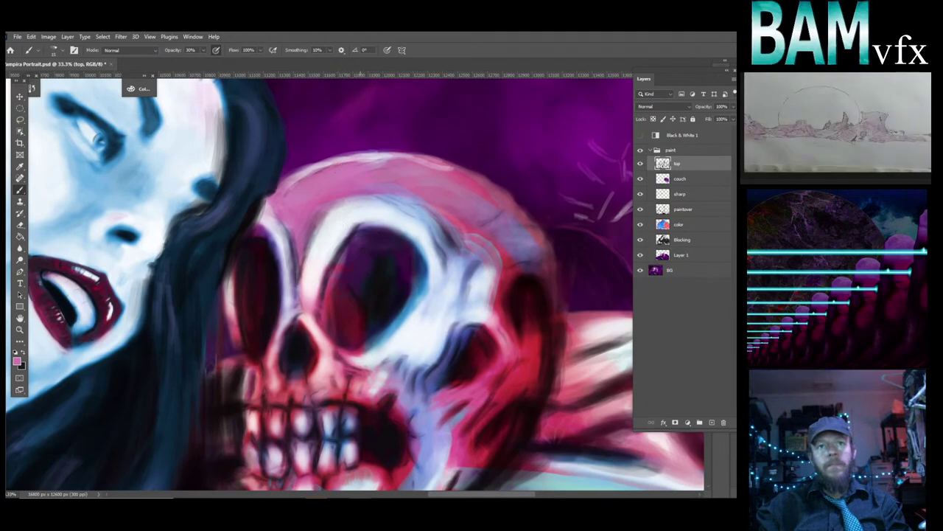
pyautogui.keyDown('alt'); pyautogui.click(345, 168); pyautogui.keyUp('alt')
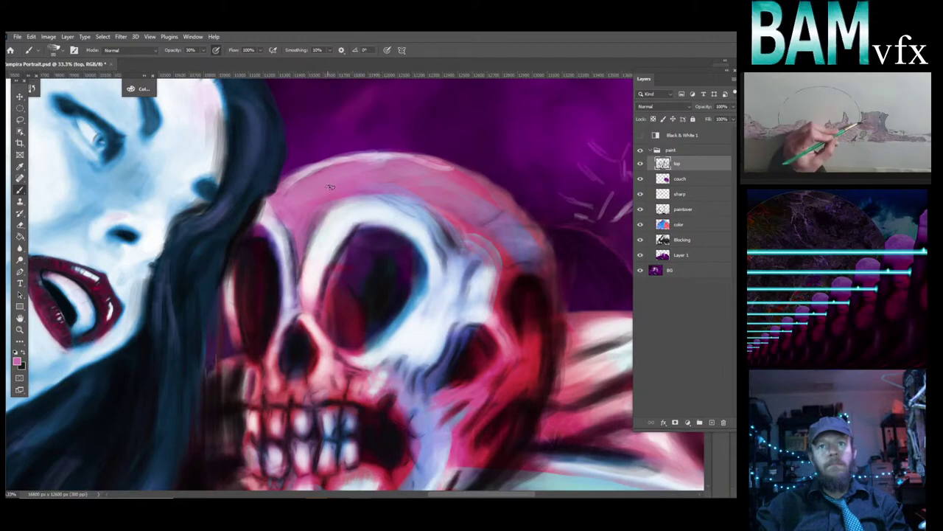
pyautogui.keyDown('alt'); pyautogui.click(438, 259); pyautogui.keyUp('alt')
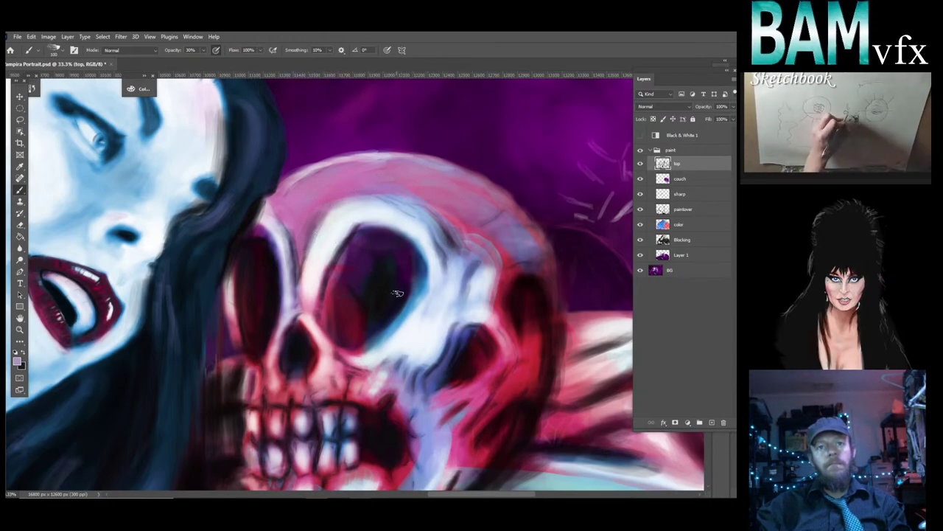
pyautogui.keyDown('alt'); pyautogui.click(398, 317); pyautogui.keyUp('alt')
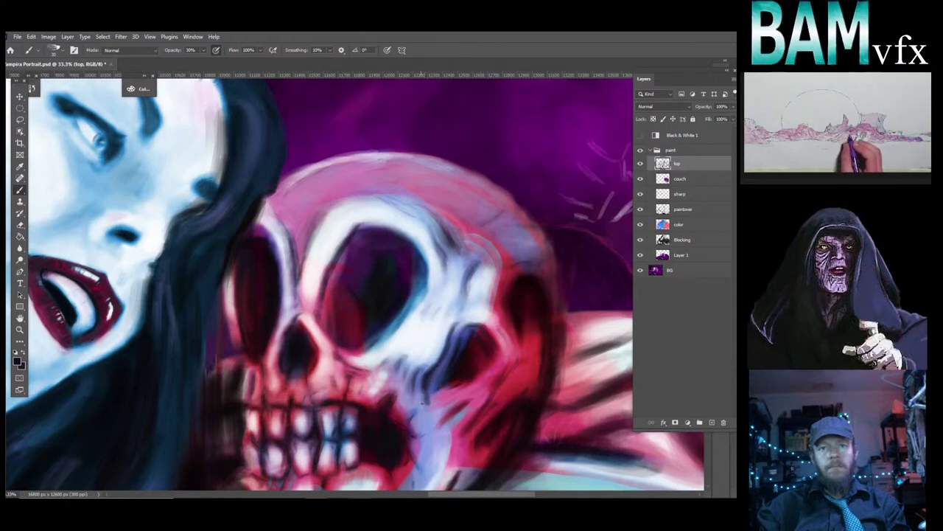
# Blend sampled lavender and blue tones along the skull's cheek and jaw, and retouch the eye socket with sampled black.
pyautogui.keyDown('alt'); pyautogui.click(422, 402); pyautogui.keyUp('alt')
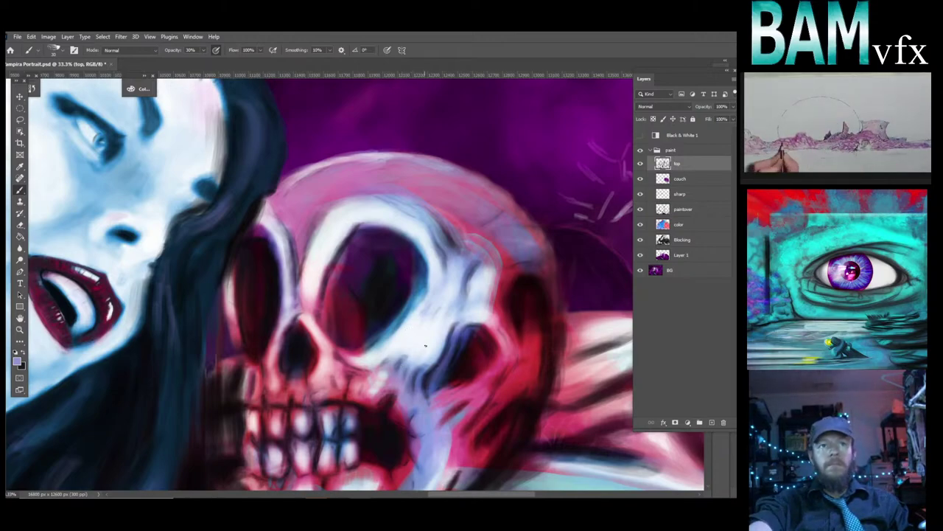
pyautogui.scroll(-5, 426, 345)
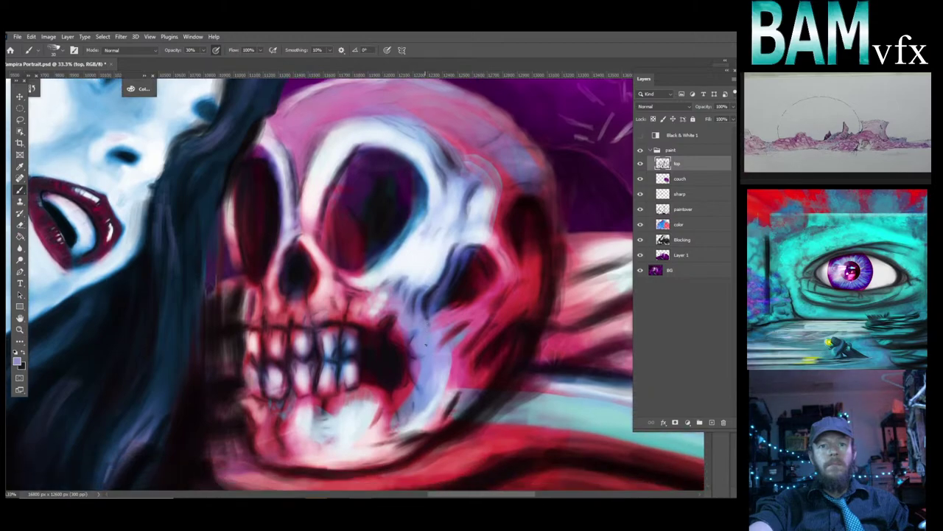
pyautogui.scroll(-1, 425, 345)
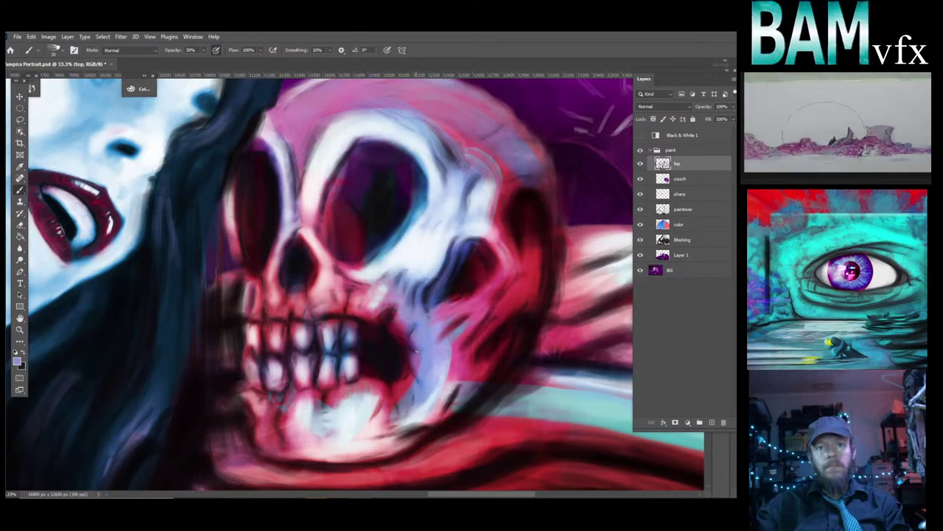
pyautogui.press('alt')
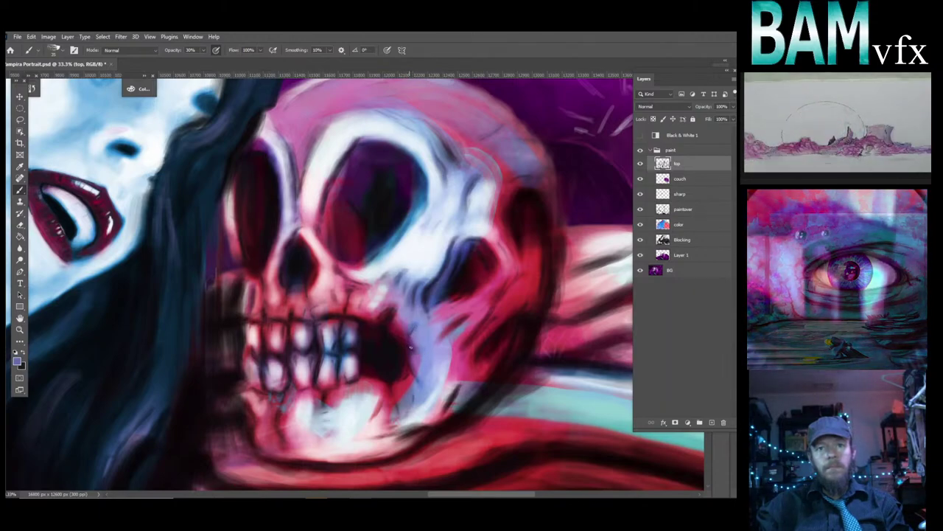
pyautogui.press('alt')
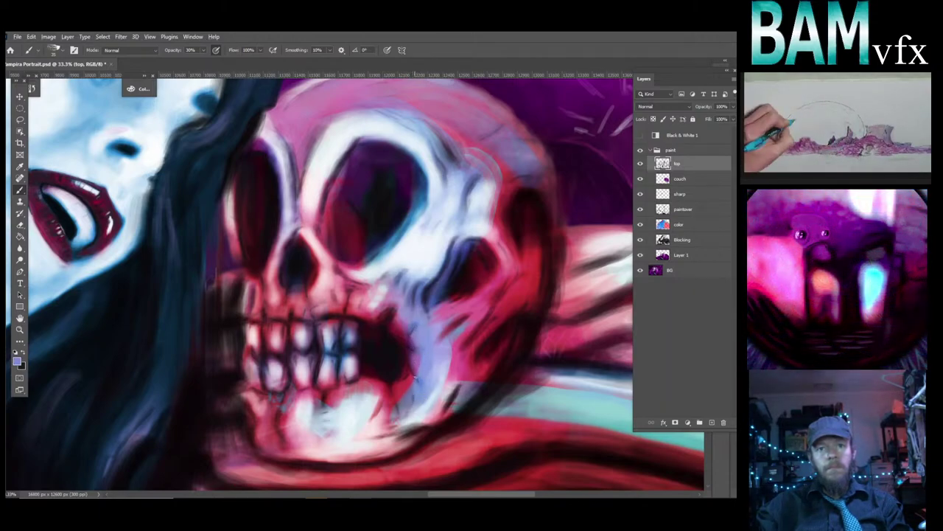
pyautogui.keyDown('alt'); pyautogui.click(417, 380); pyautogui.keyUp('alt')
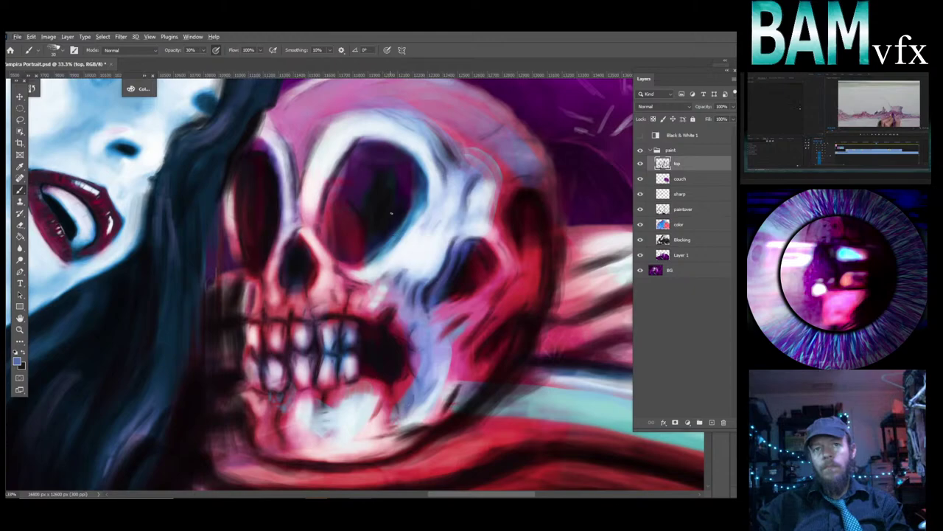
pyautogui.keyDown('alt'); pyautogui.click(382, 200); pyautogui.keyUp('alt')
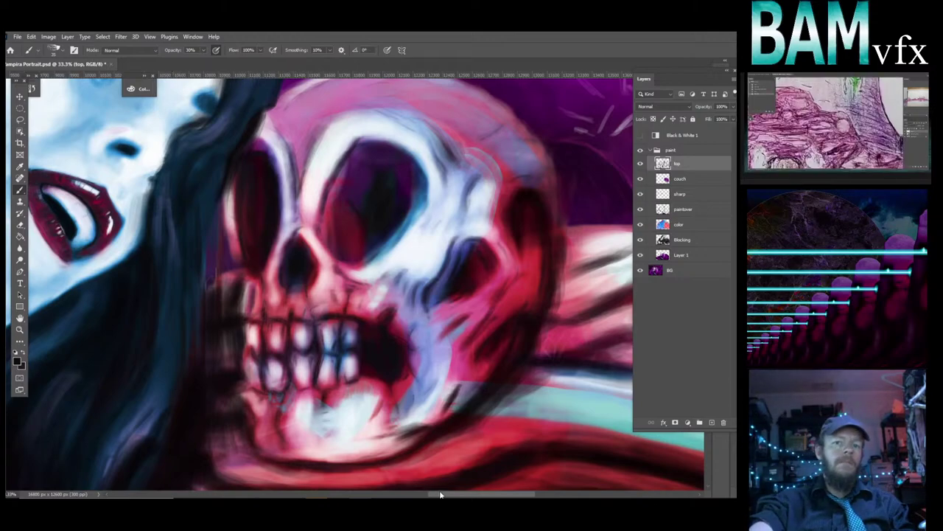
# Examine the woman's face, hair and neck up close and in relation to the skull and hand.
pyautogui.moveTo(440, 495); pyautogui.dragTo(385, 488)
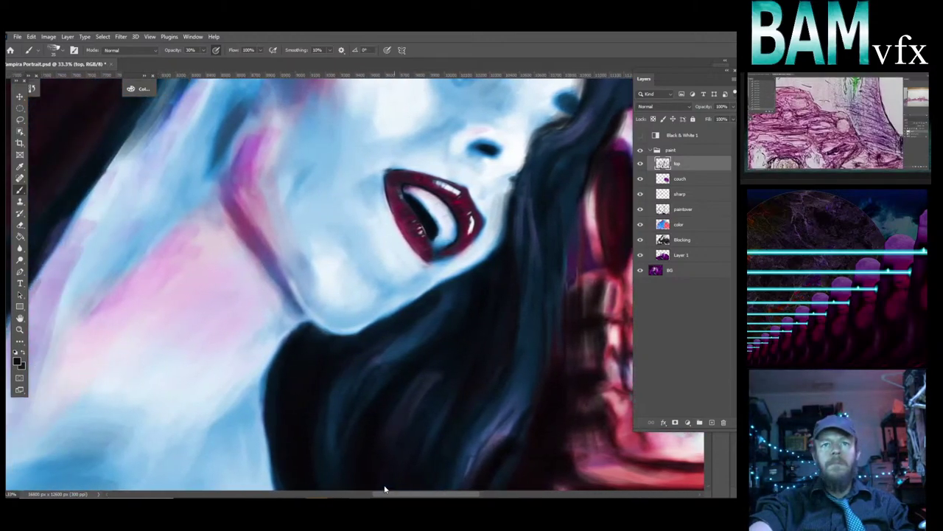
pyautogui.scroll(5, 497, 302)
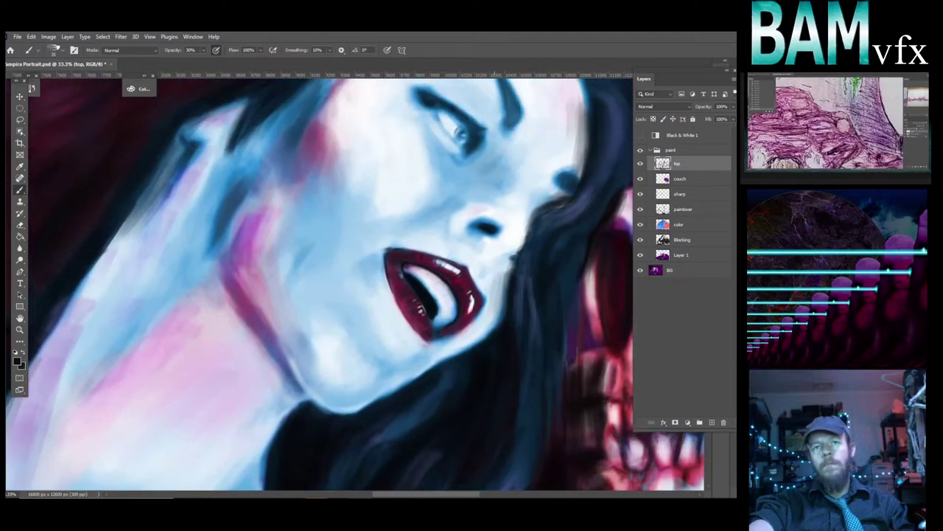
pyautogui.scroll(5, 497, 302)
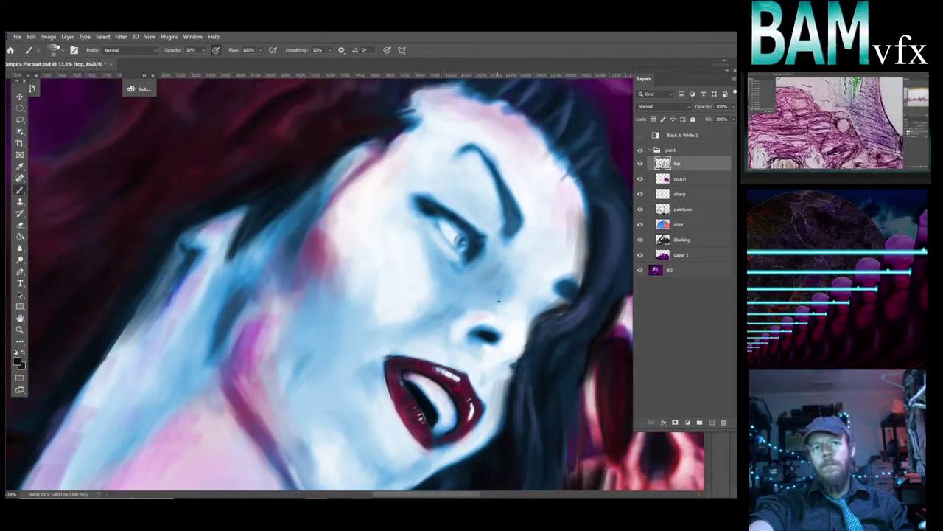
pyautogui.scroll(3, 498, 300)
pyautogui.scroll(-3, 498, 300)
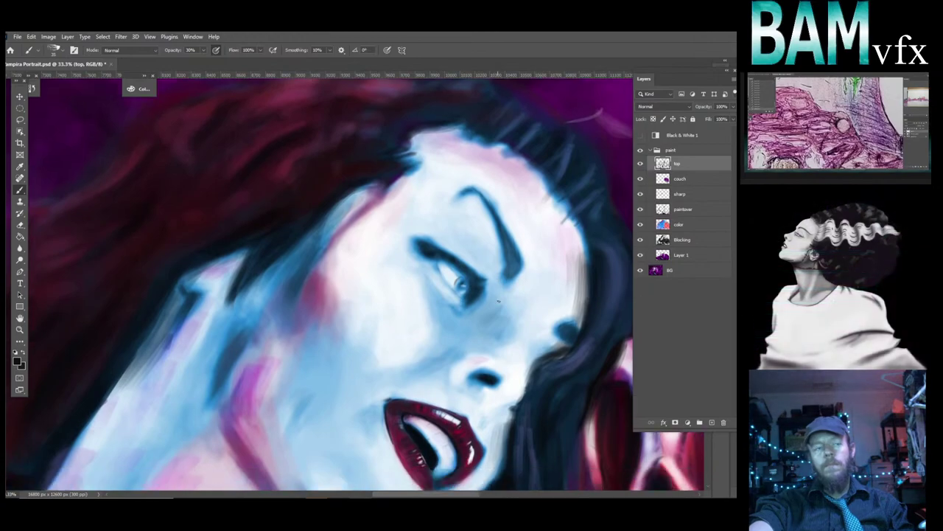
pyautogui.click(20, 329)
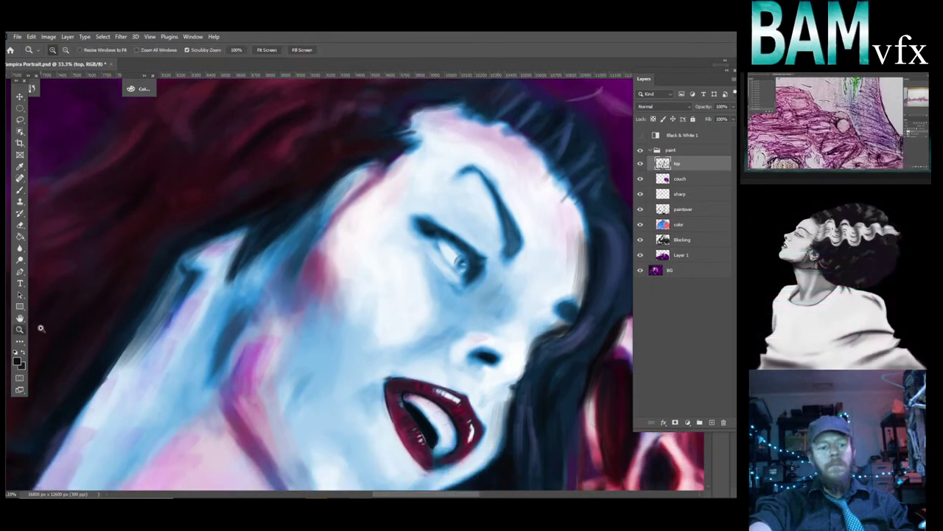
pyautogui.keyDown('alt'); pyautogui.click(434, 332); pyautogui.keyUp('alt')
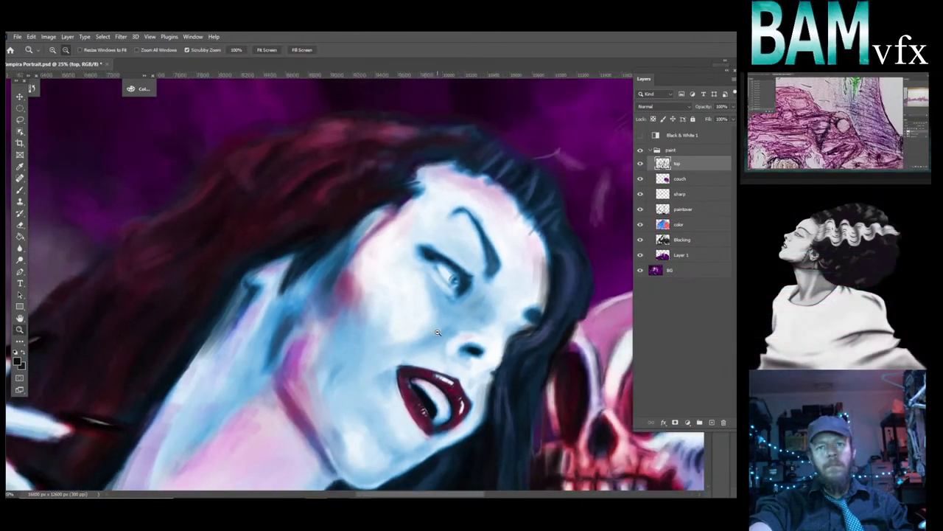
pyautogui.keyDown('alt'); pyautogui.click(443, 335); pyautogui.keyUp('alt')
pyautogui.scroll(-2, 443, 335)
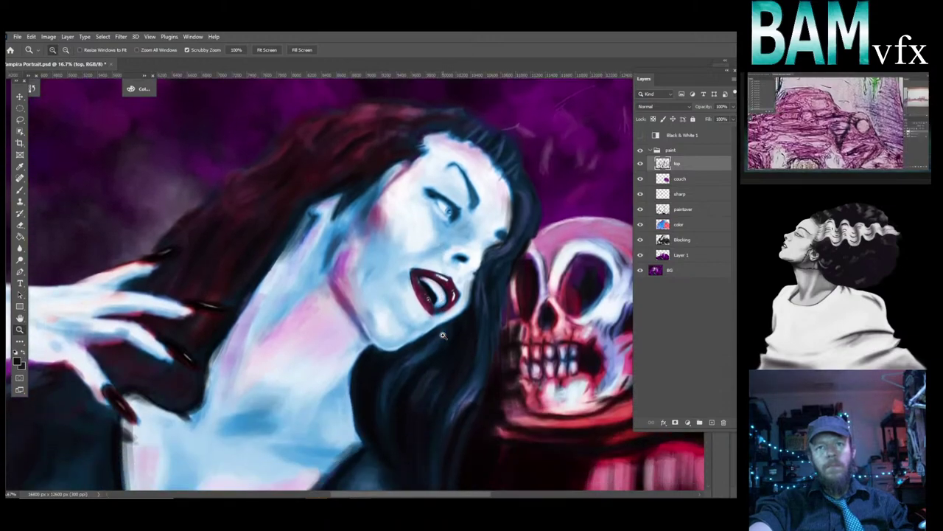
pyautogui.keyDown('alt'); pyautogui.click(442, 335); pyautogui.keyUp('alt')
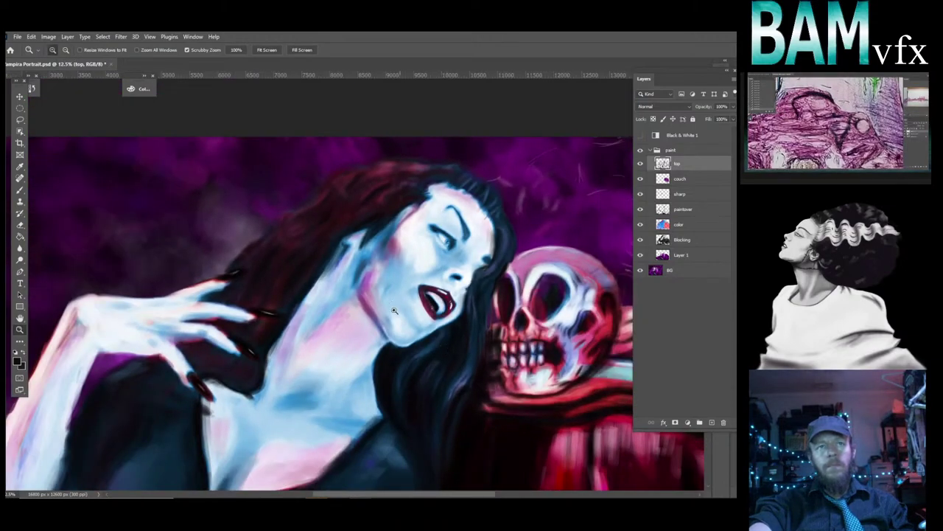
# Blend black and sampled dark reds down the upholstery panels of the couch's backrest, and save the document.
pyautogui.click(267, 50)
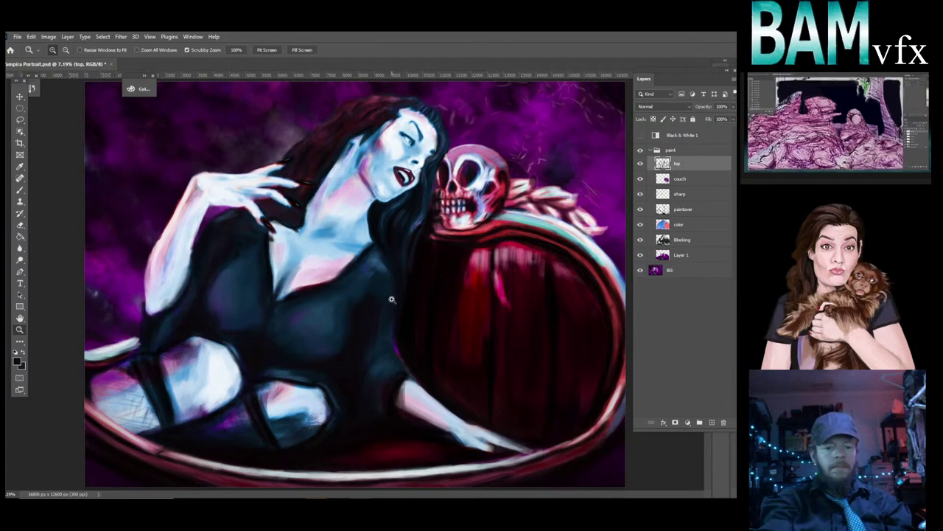
pyautogui.press('b')
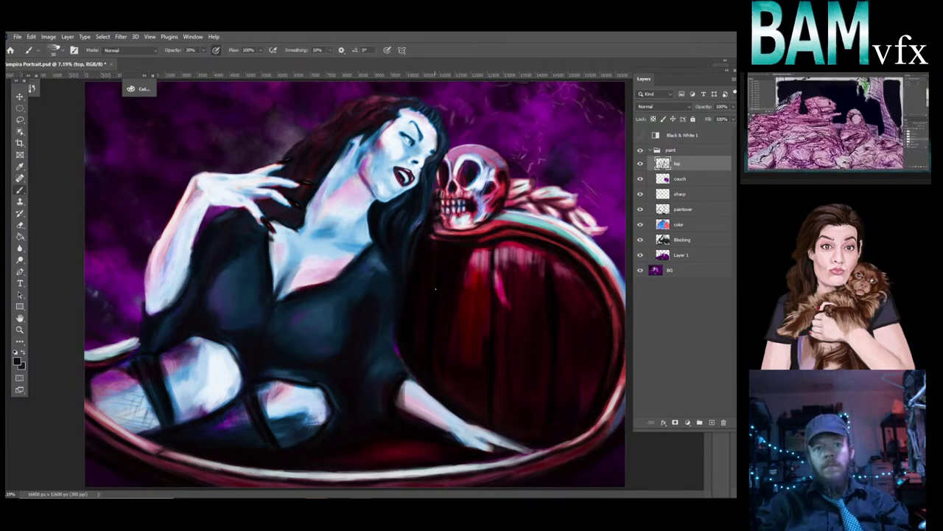
pyautogui.press('alt')
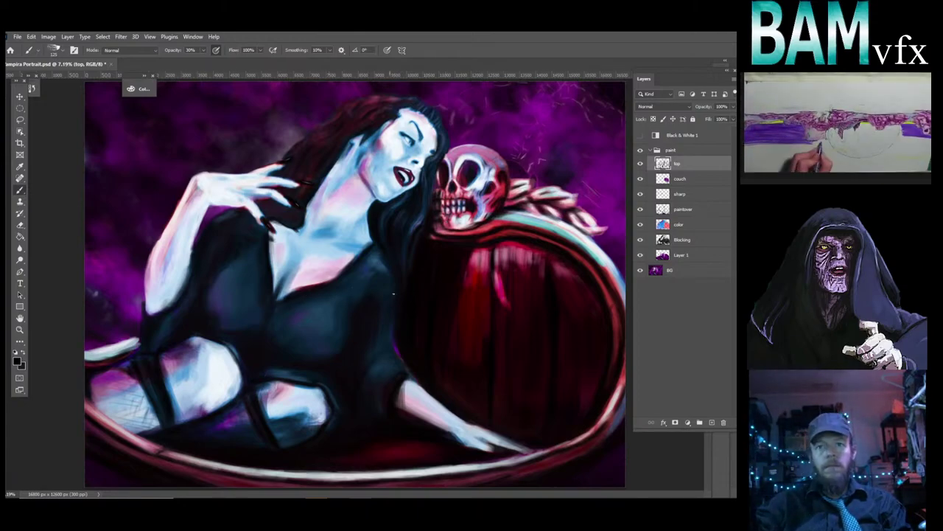
pyautogui.press('alt')
pyautogui.keyDown('alt'); pyautogui.click(468, 277); pyautogui.keyUp('alt')
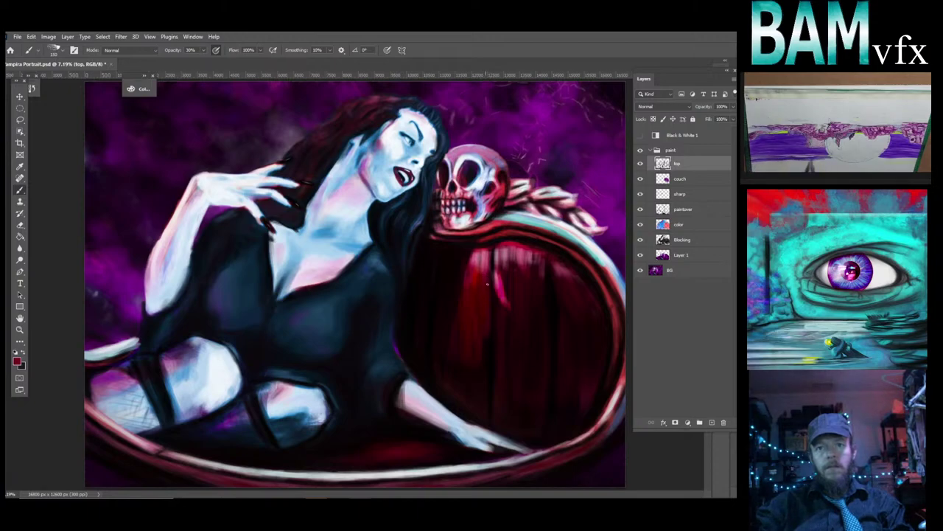
pyautogui.press('alt')
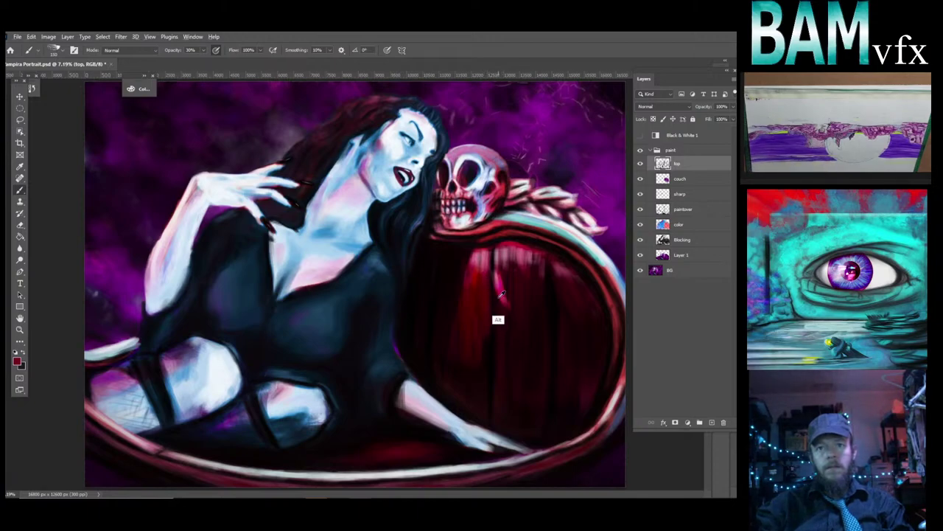
pyautogui.keyDown('alt'); pyautogui.click(499, 328); pyautogui.keyUp('alt')
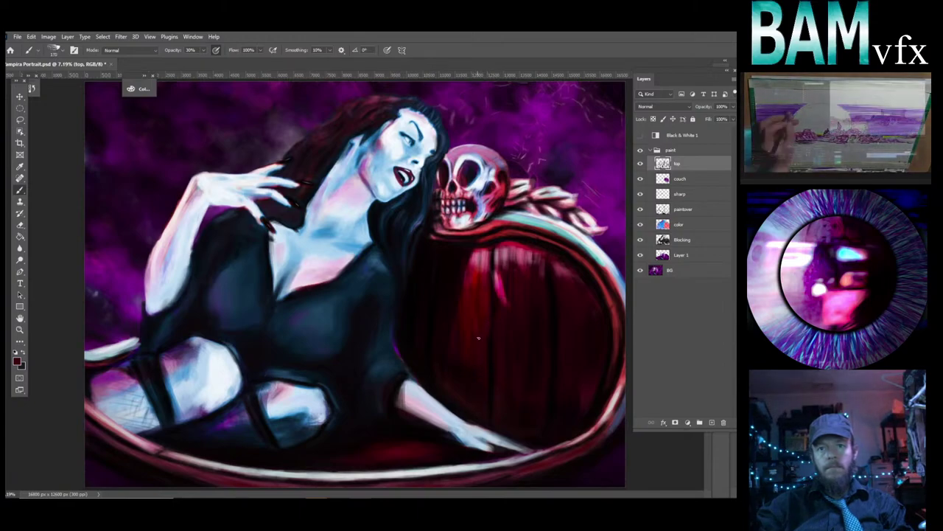
pyautogui.press('alt')
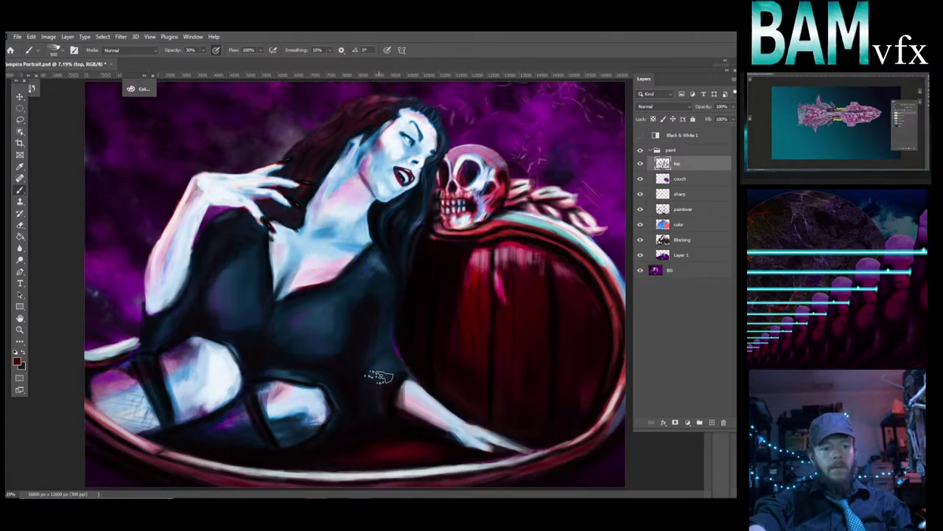
pyautogui.hotkey('ctrl', 's')
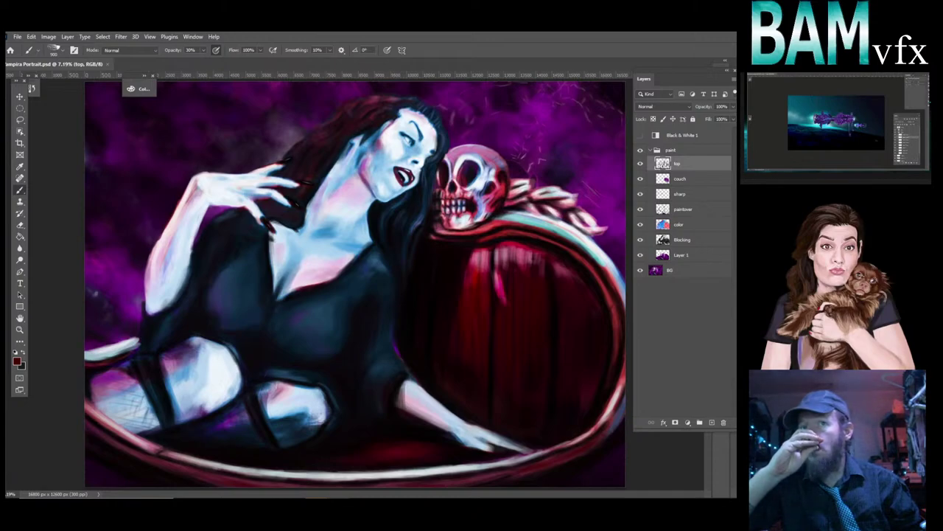
# Examine the skull and its large eye socket at increasingly close magnification.
pyautogui.click(20, 329)
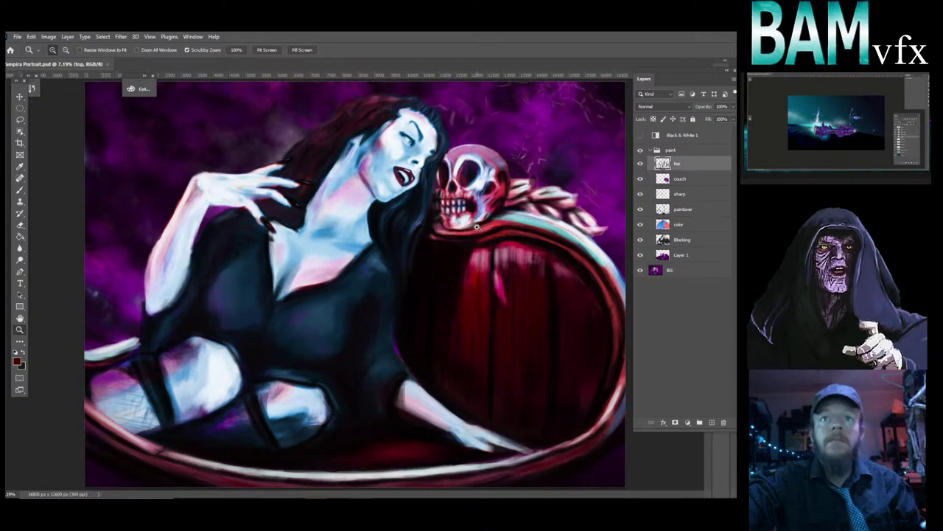
pyautogui.click(477, 227)
pyautogui.click(482, 245)
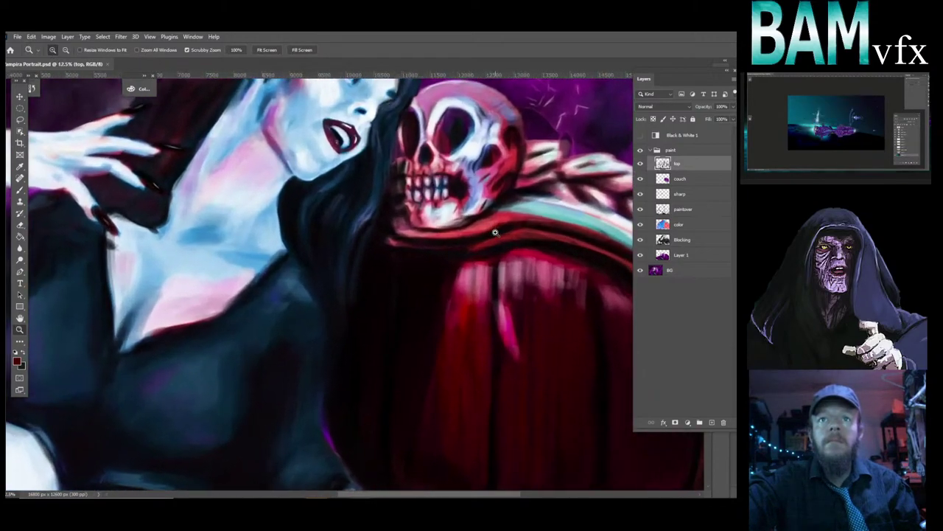
pyautogui.click(485, 252)
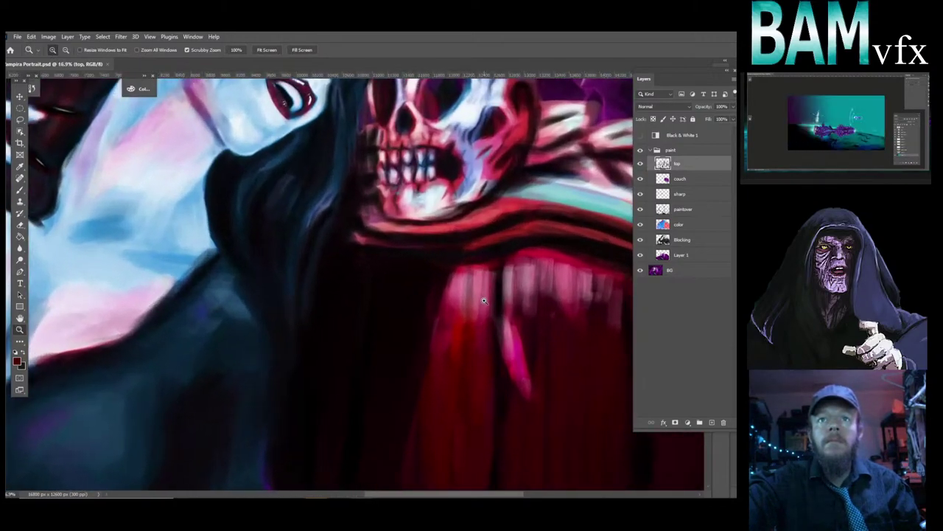
pyautogui.click(484, 285)
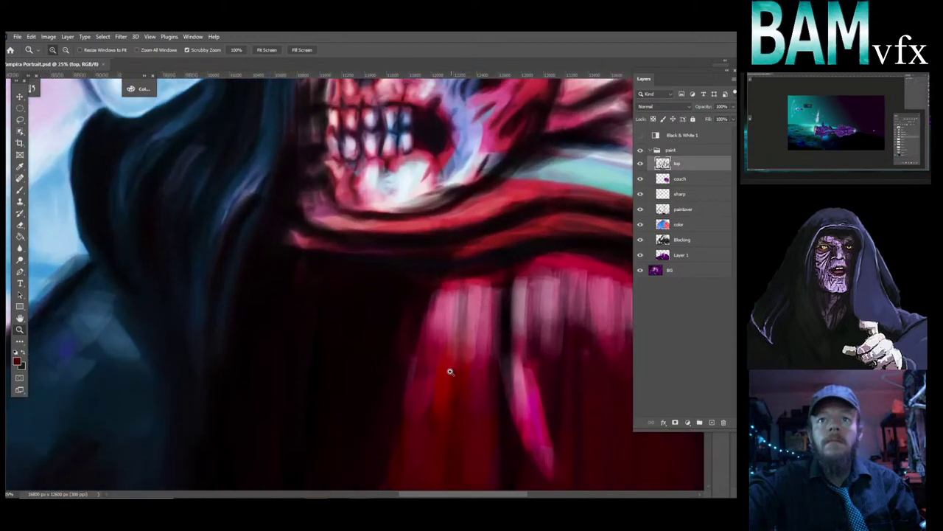
pyautogui.scroll(5, 450, 370)
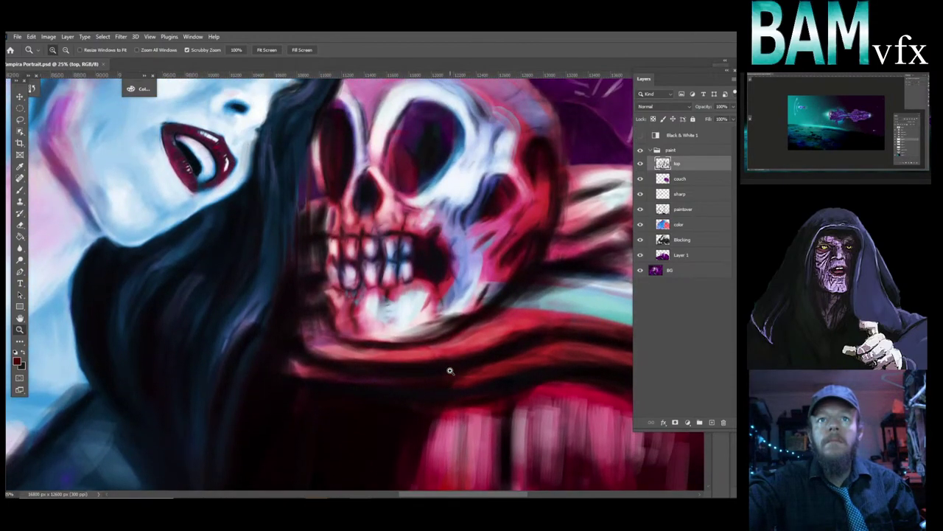
pyautogui.scroll(4, 449, 371)
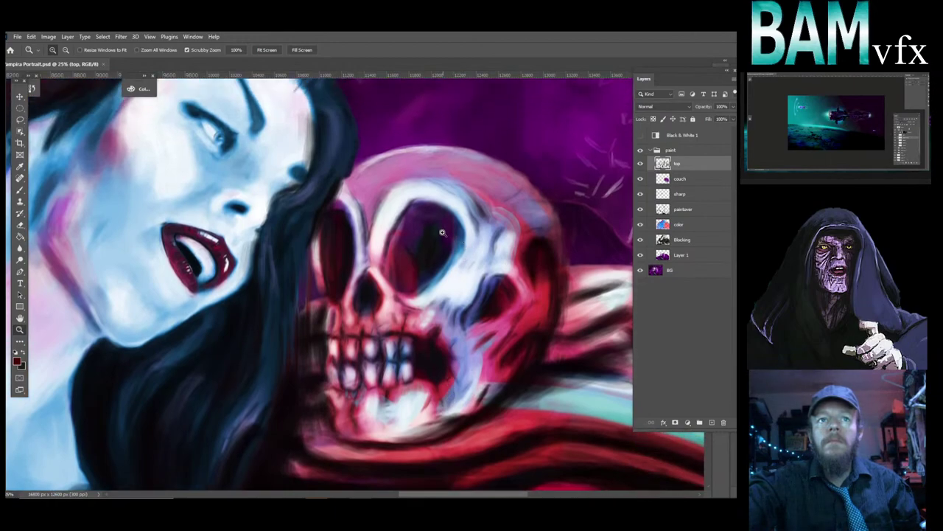
pyautogui.click(443, 233)
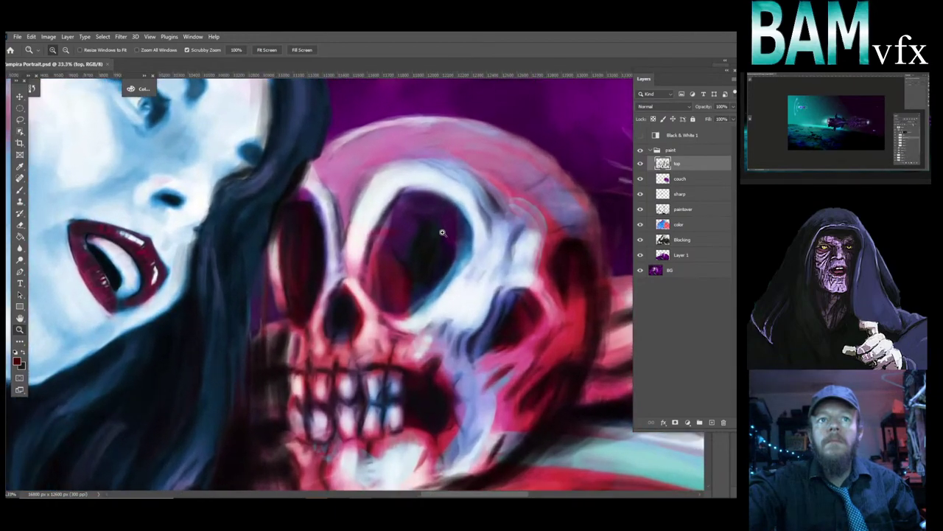
pyautogui.click(442, 233)
pyautogui.click(442, 233)
pyautogui.click(442, 232)
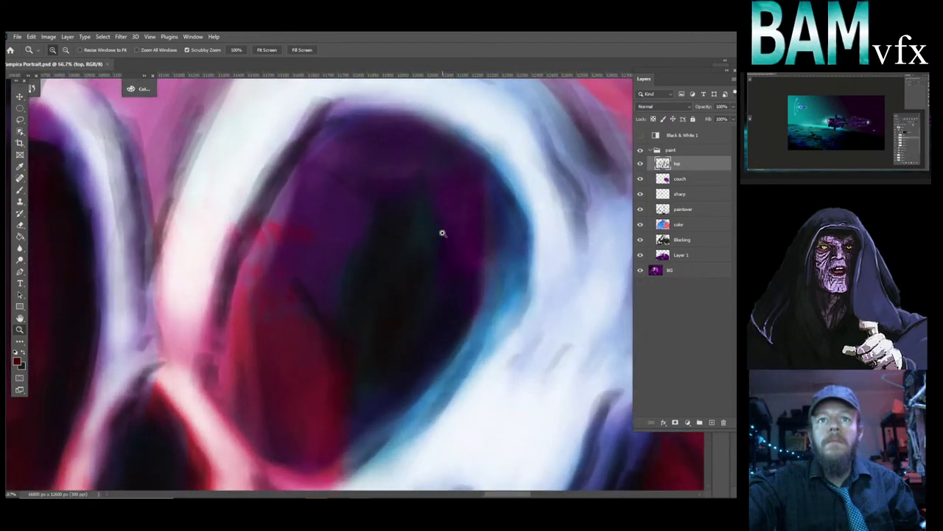
pyautogui.click(442, 233)
pyautogui.click(442, 233)
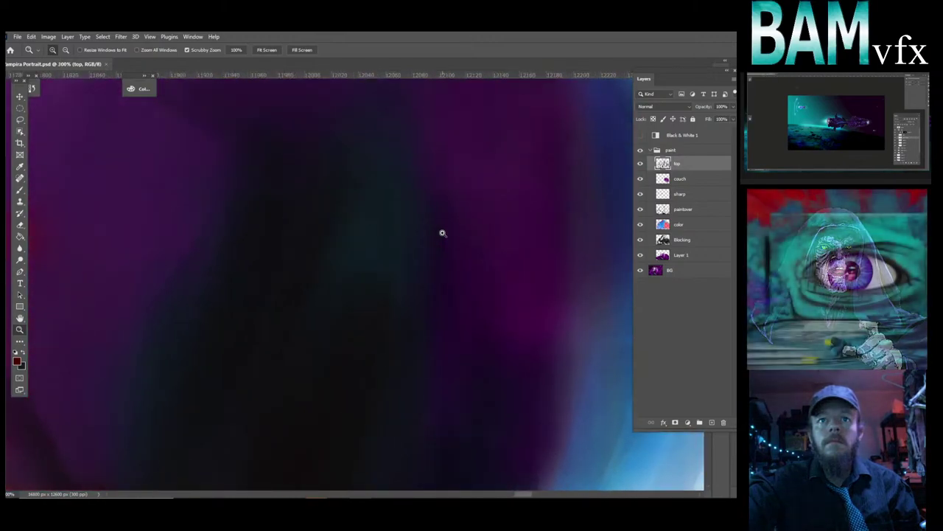
pyautogui.click(442, 233)
pyautogui.click(443, 233)
pyautogui.click(442, 232)
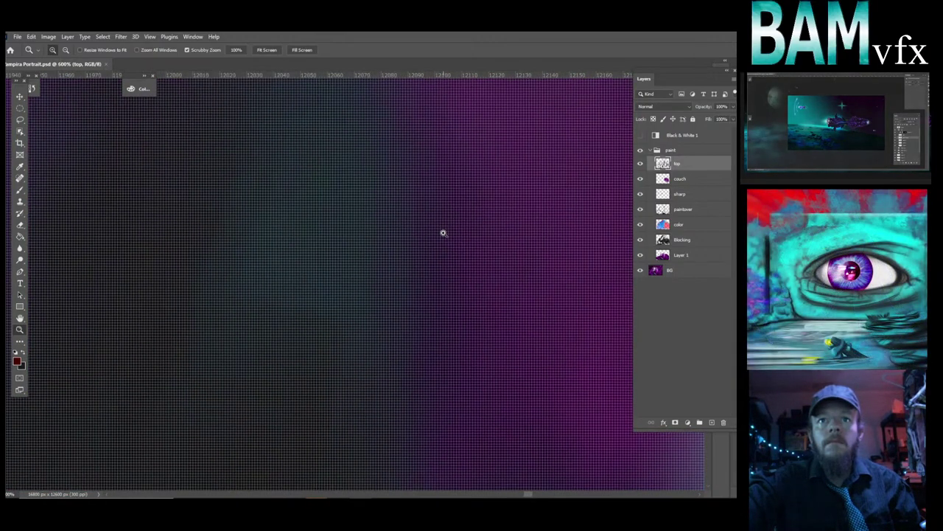
pyautogui.keyDown('alt'); pyautogui.click(443, 231); pyautogui.keyUp('alt')
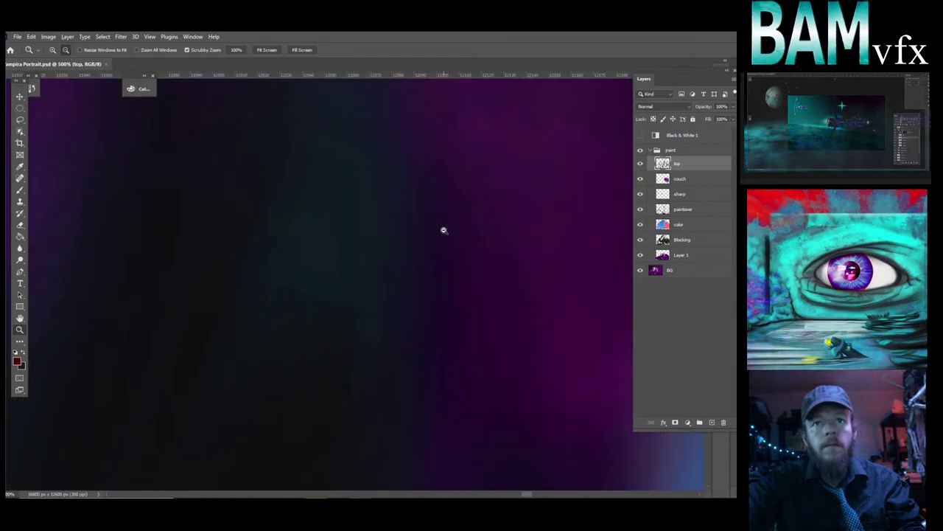
pyautogui.keyDown('alt'); pyautogui.click(444, 230); pyautogui.keyUp('alt')
pyautogui.keyDown('alt'); pyautogui.click(444, 230); pyautogui.keyUp('alt')
pyautogui.keyDown('alt'); pyautogui.click(444, 230); pyautogui.keyUp('alt')
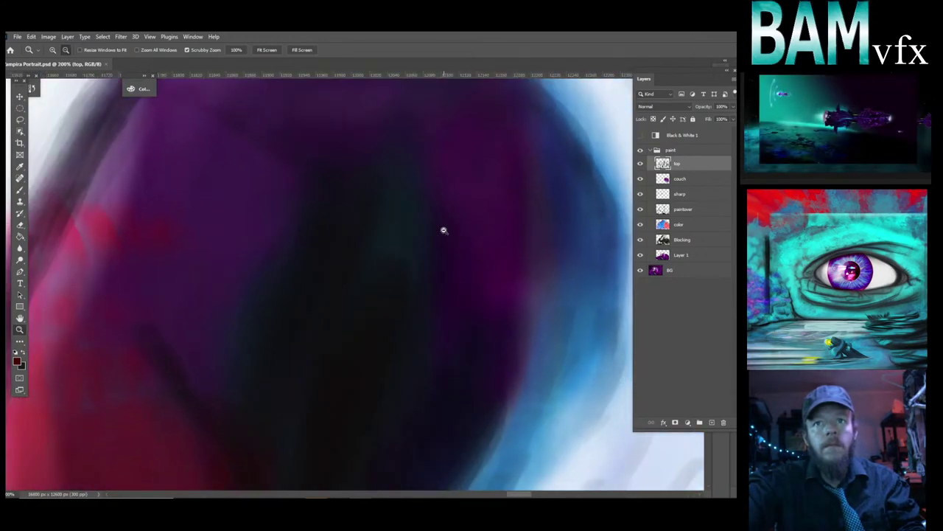
pyautogui.keyDown('alt'); pyautogui.click(443, 230); pyautogui.keyUp('alt')
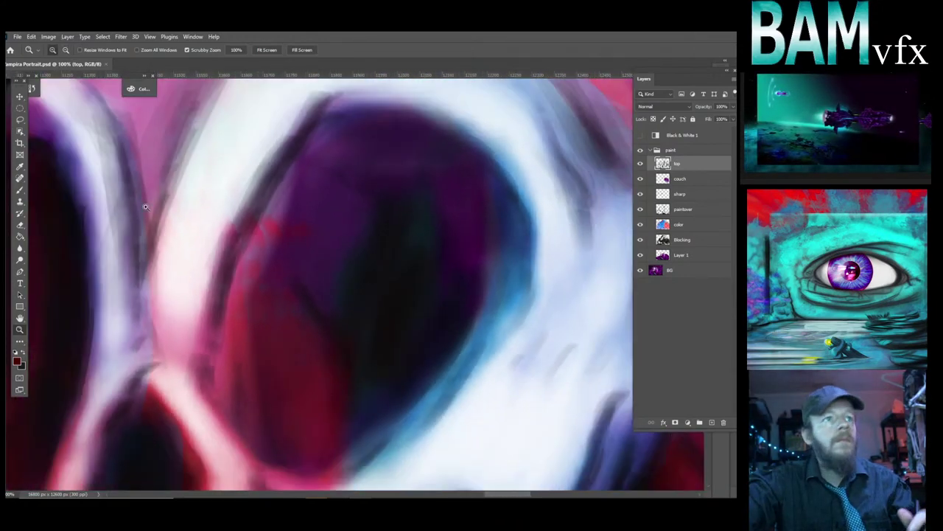
# Refine the contours of the skull's nose bridge, eye socket and rear edge with black and sampled dark tones, and save the document.
pyautogui.click(18, 191)
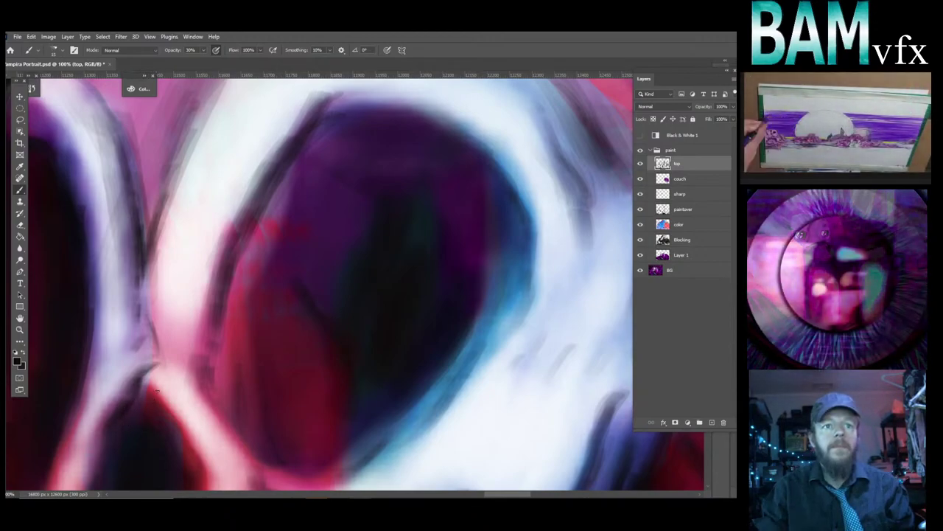
pyautogui.press('z')
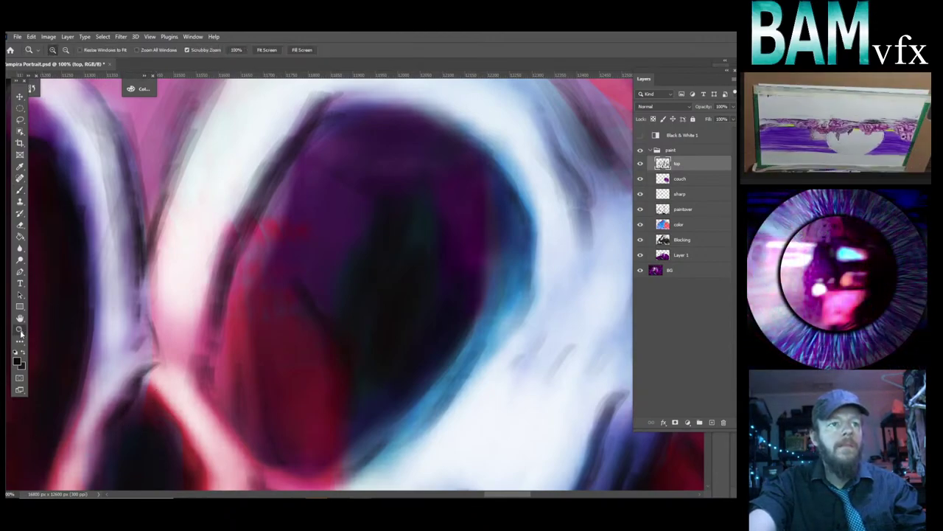
pyautogui.keyDown('alt'); pyautogui.click(197, 308); pyautogui.keyUp('alt')
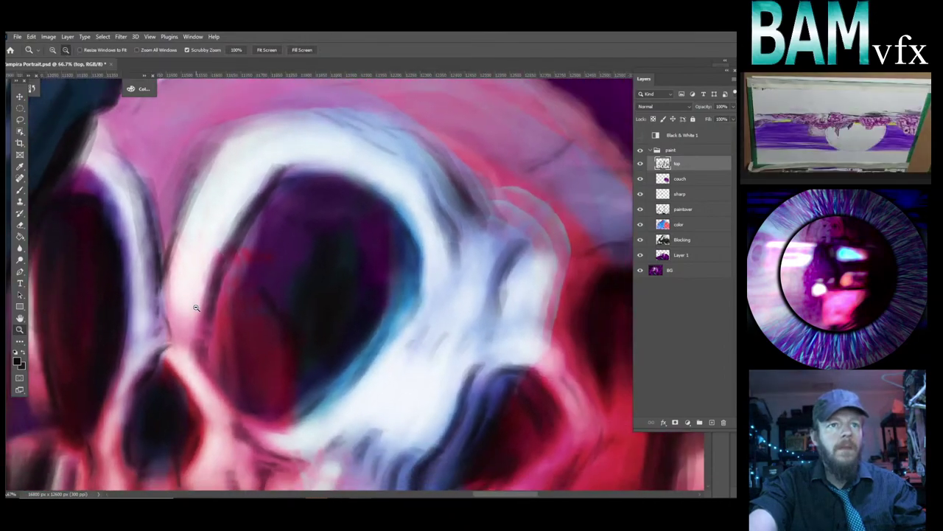
pyautogui.keyDown('alt'); pyautogui.click(196, 308); pyautogui.keyUp('alt')
pyautogui.keyDown('alt'); pyautogui.click(196, 308); pyautogui.keyUp('alt')
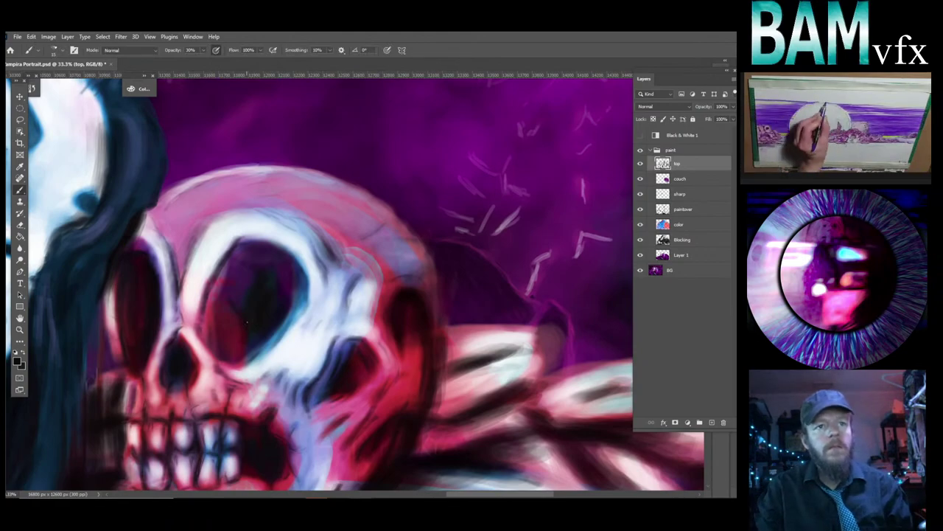
pyautogui.press('b')
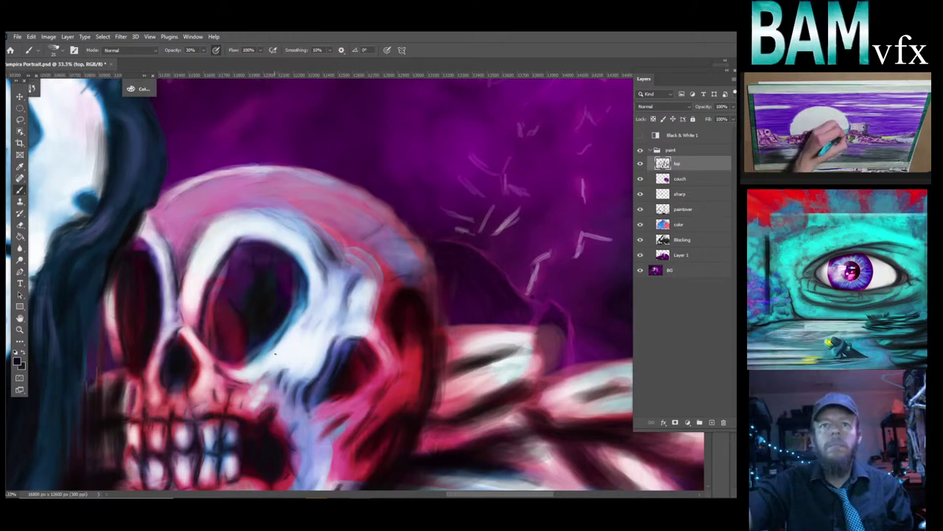
pyautogui.keyDown('alt'); pyautogui.click(410, 379); pyautogui.keyUp('alt')
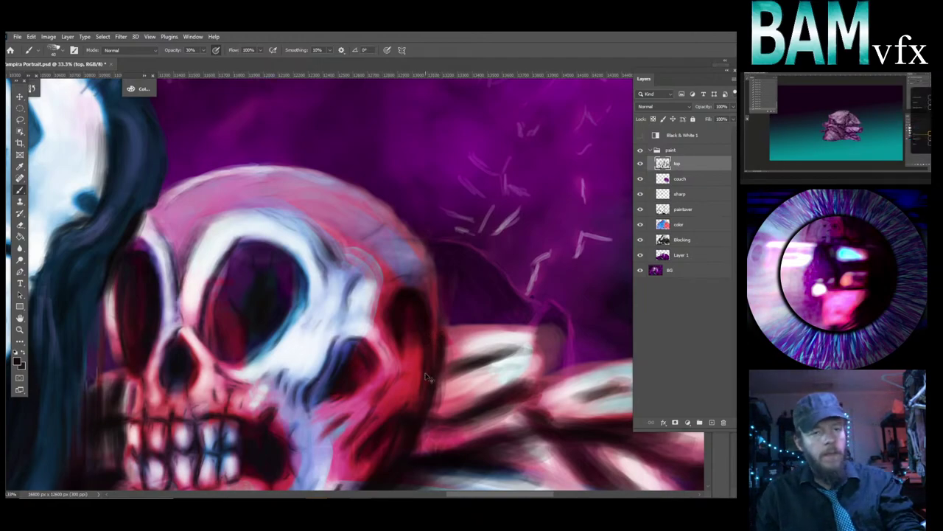
pyautogui.hotkey('ctrl', 's')
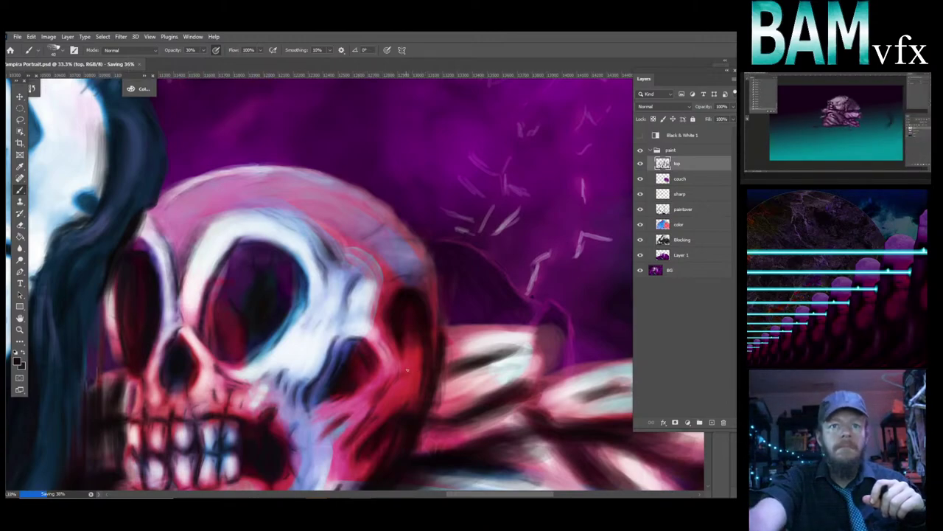
# Retouch the skull's lower cheek and the side of its jaw with fine strokes of black and sampled crimson.
pyautogui.scroll(-4, 426, 373)
pyautogui.scroll(-1, 406, 373)
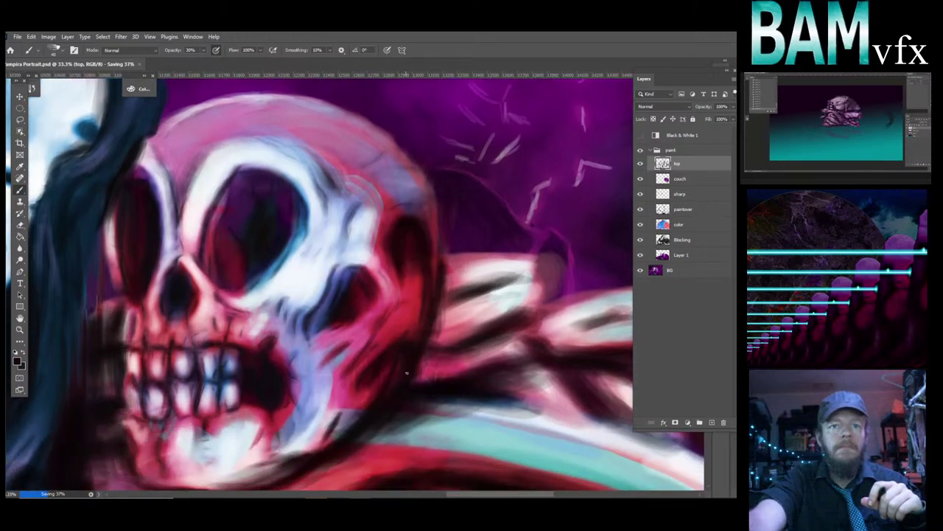
pyautogui.scroll(-2, 406, 373)
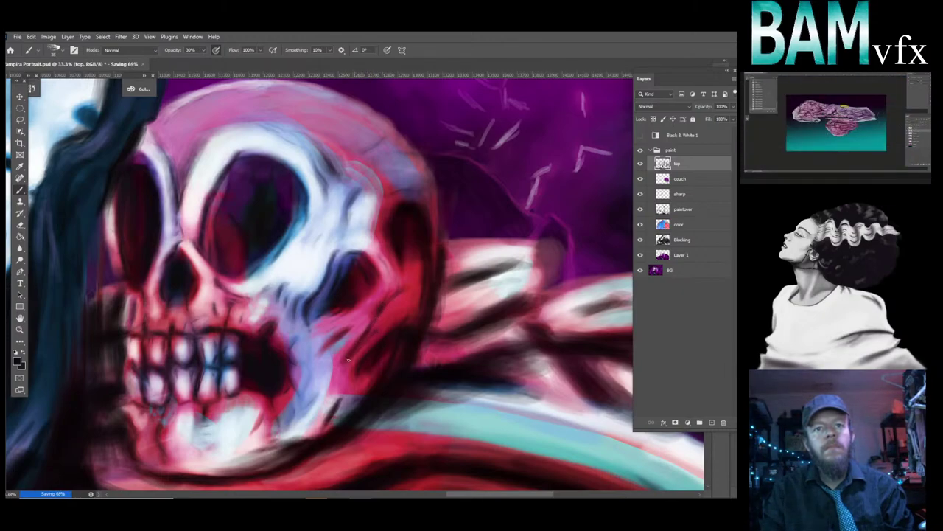
pyautogui.keyDown('alt'); pyautogui.click(383, 324); pyautogui.keyUp('alt')
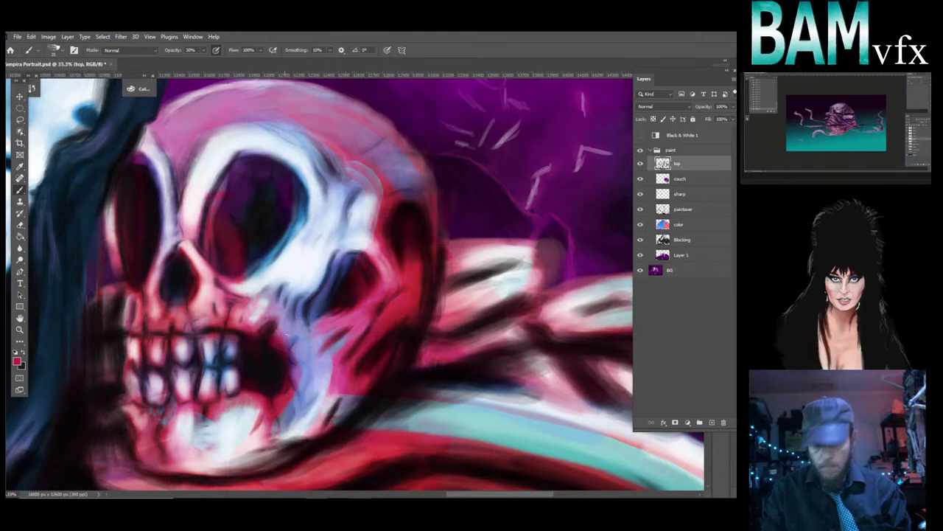
# Deepen the skull's nose cavity, teeth outlines and jaw shadows with black sampled from the narrow eye socket.
pyautogui.moveTo(306, 318)
pyautogui.mouseDown()
pyautogui.moveTo(327, 326)
pyautogui.moveTo(425, 314)
pyautogui.mouseUp()
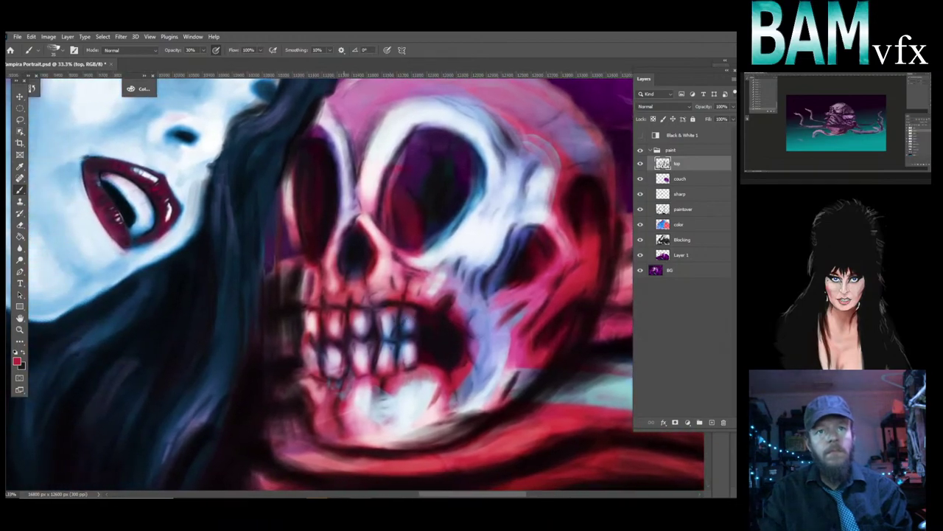
pyautogui.keyDown('alt'); pyautogui.click(331, 214); pyautogui.keyUp('alt')
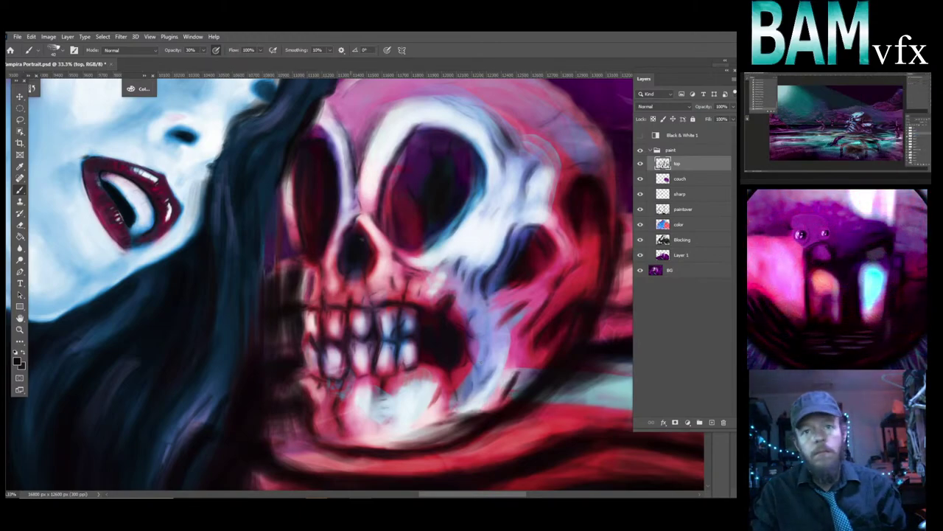
pyautogui.press('alt')
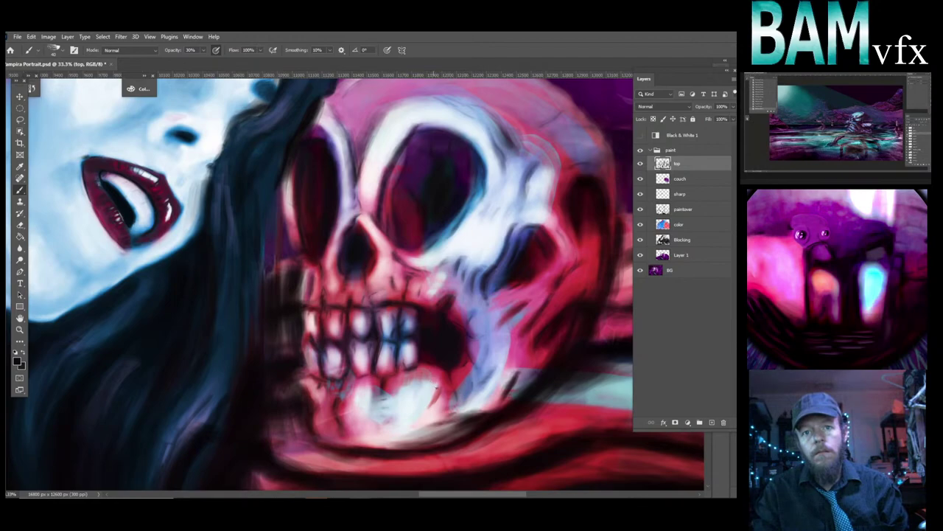
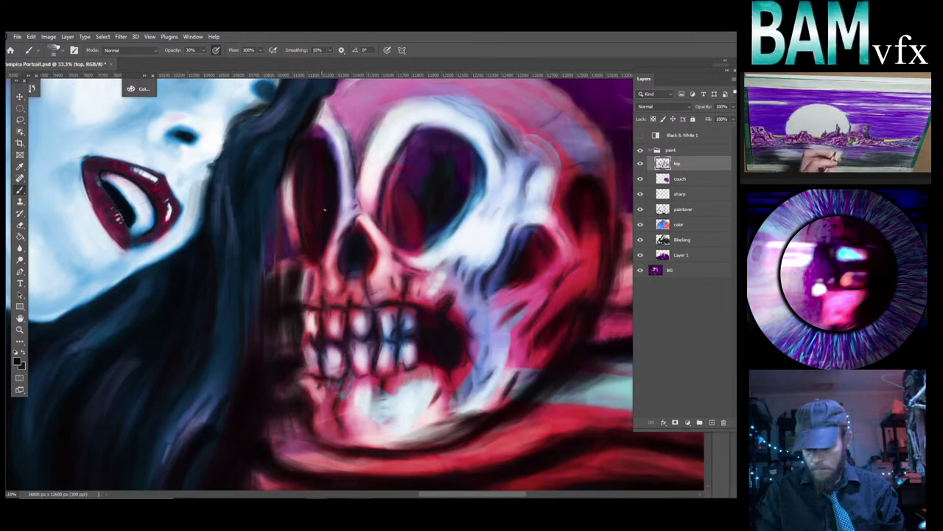
# Refine the shadows at the skull's temple and cheekbone with black, and blend sampled pink and lavender into its cheekbone and forehead.
pyautogui.scroll(3, 325, 209)
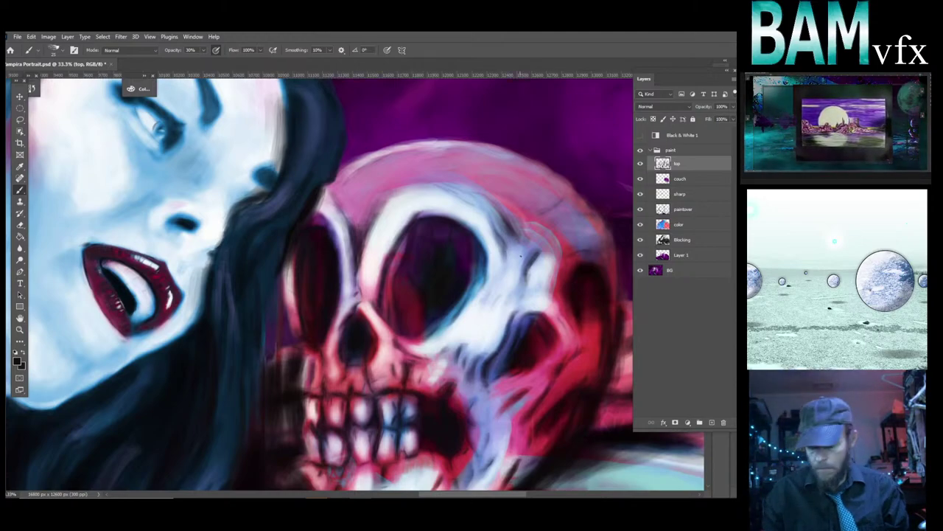
pyautogui.moveTo(470, 363); pyautogui.dragTo(448, 302)
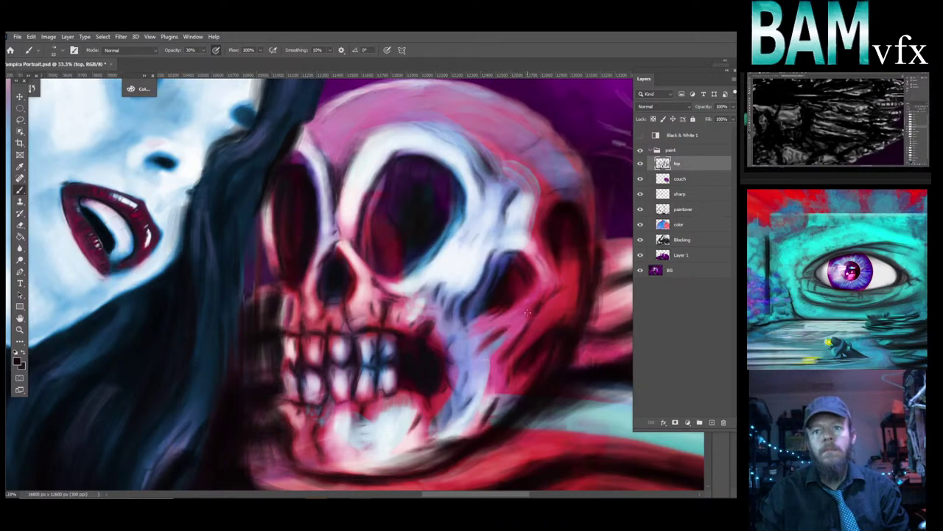
pyautogui.press('alt')
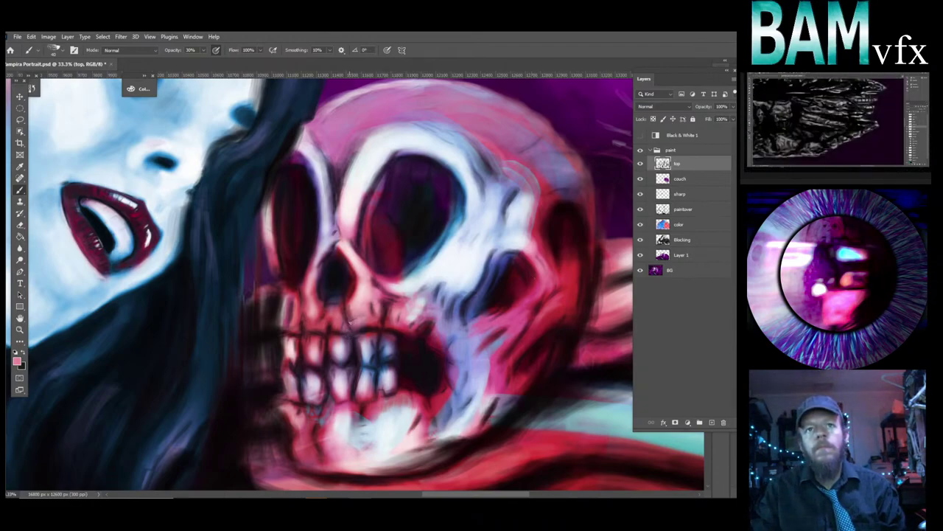
pyautogui.press('alt')
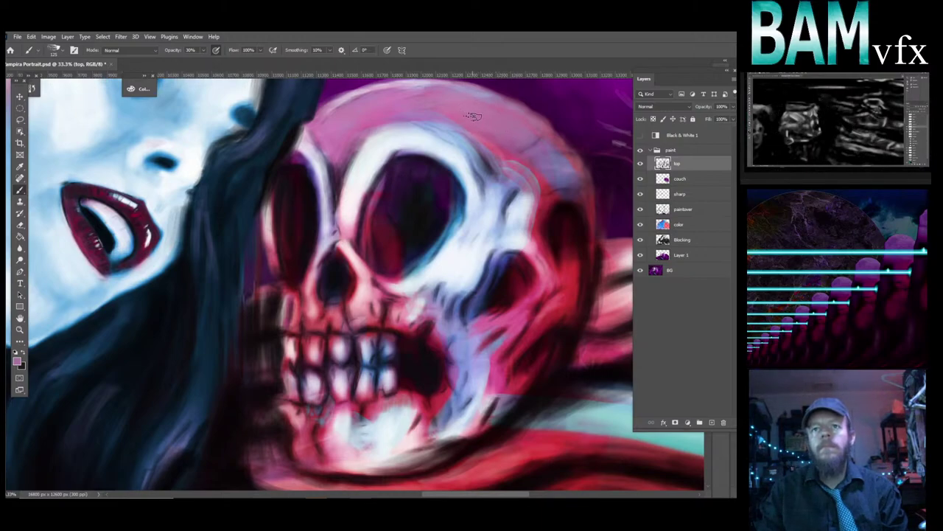
# Examine the painted skull up close and the whole Vampira painting fitted to the window.
pyautogui.scroll(1, 489, 219)
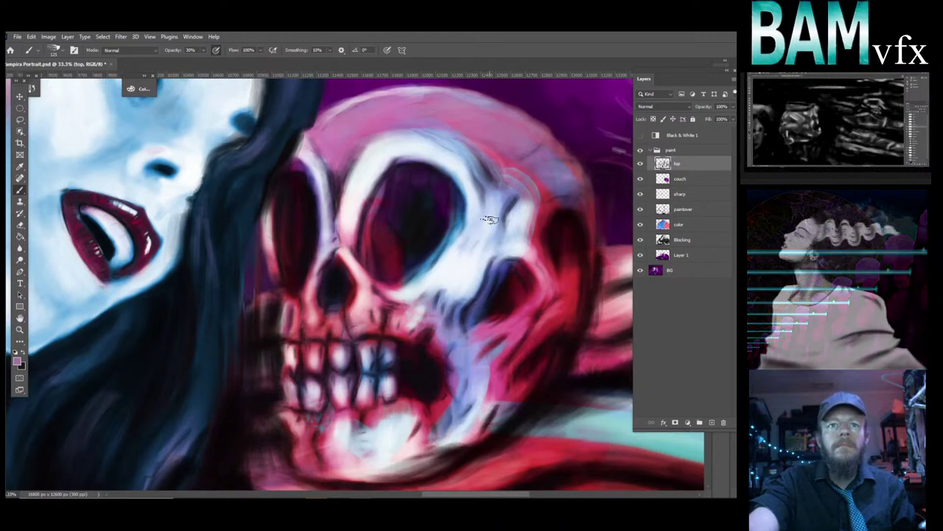
pyautogui.scroll(4, 489, 218)
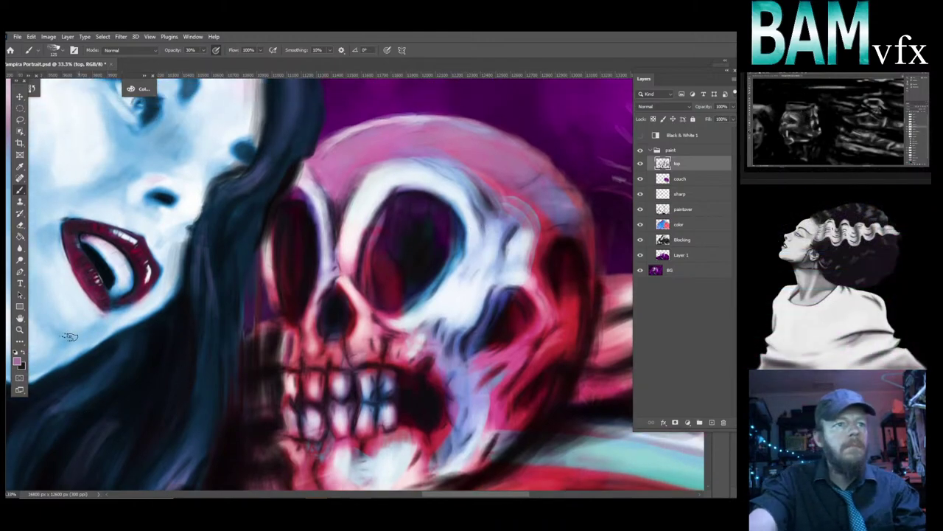
pyautogui.press('z')
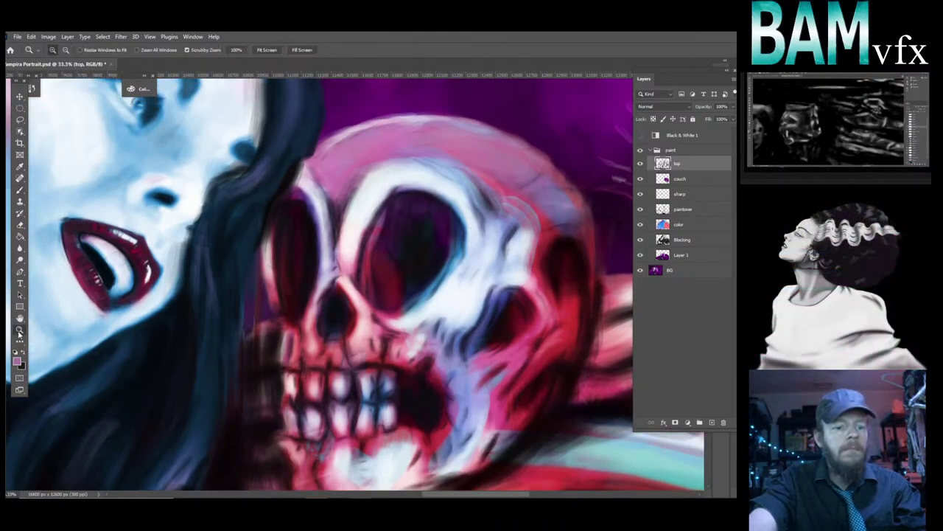
pyautogui.keyDown('alt'); pyautogui.click(344, 346); pyautogui.keyUp('alt')
pyautogui.keyDown('alt'); pyautogui.click(320, 355); pyautogui.keyUp('alt')
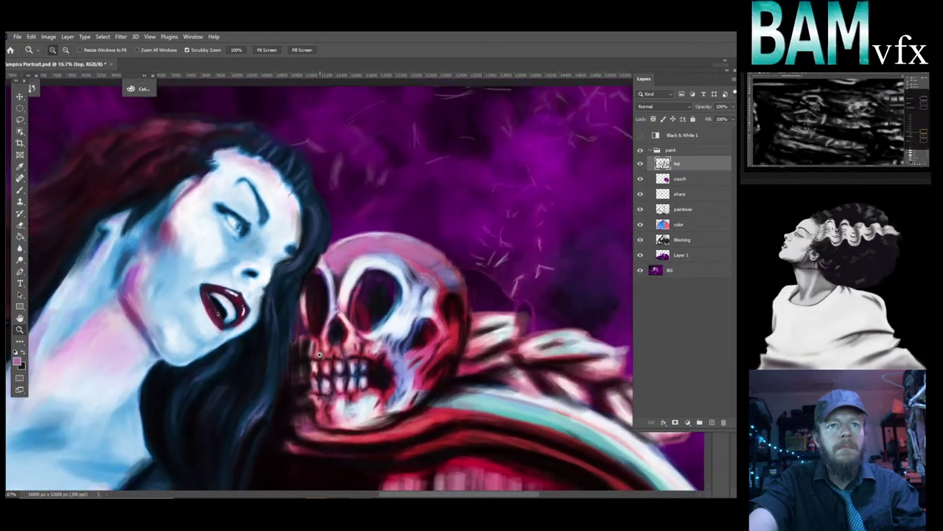
pyautogui.scroll(-3, 319, 355)
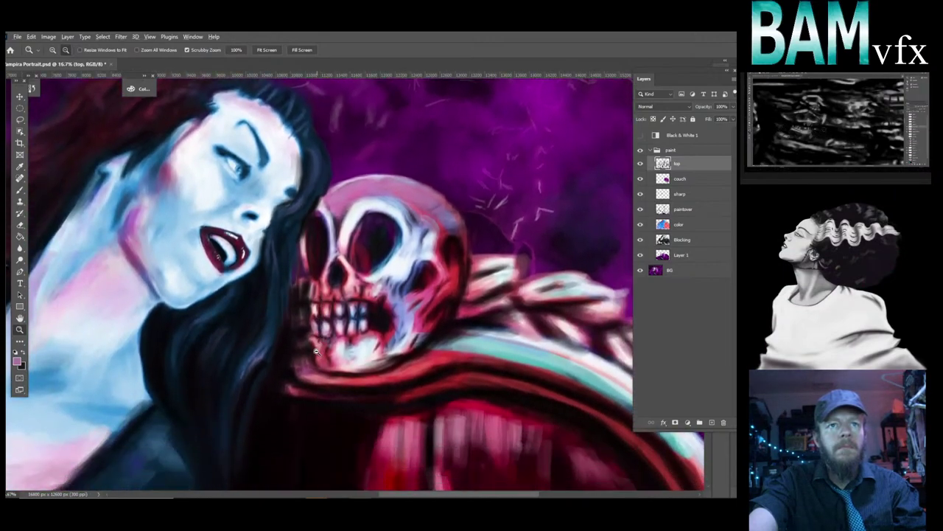
pyautogui.keyDown('alt'); pyautogui.click(312, 347); pyautogui.keyUp('alt')
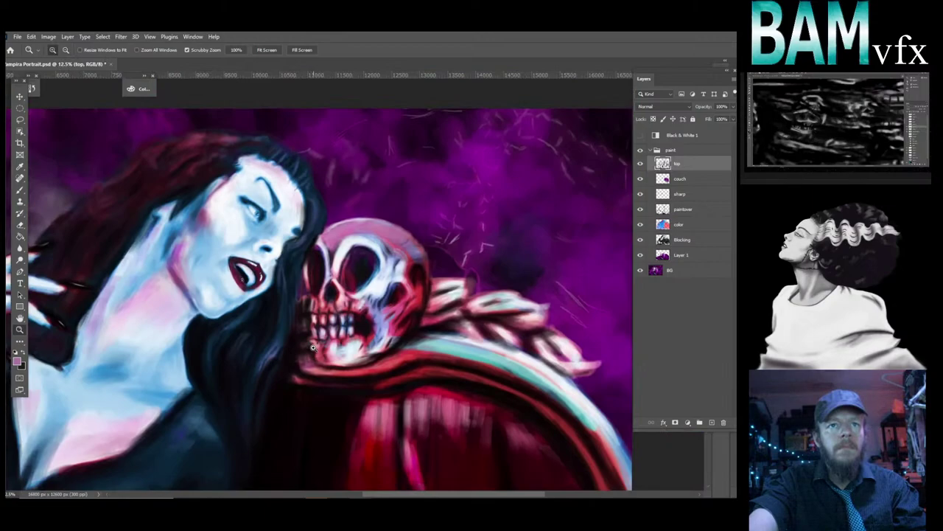
pyautogui.keyDown('alt'); pyautogui.click(305, 350); pyautogui.keyUp('alt')
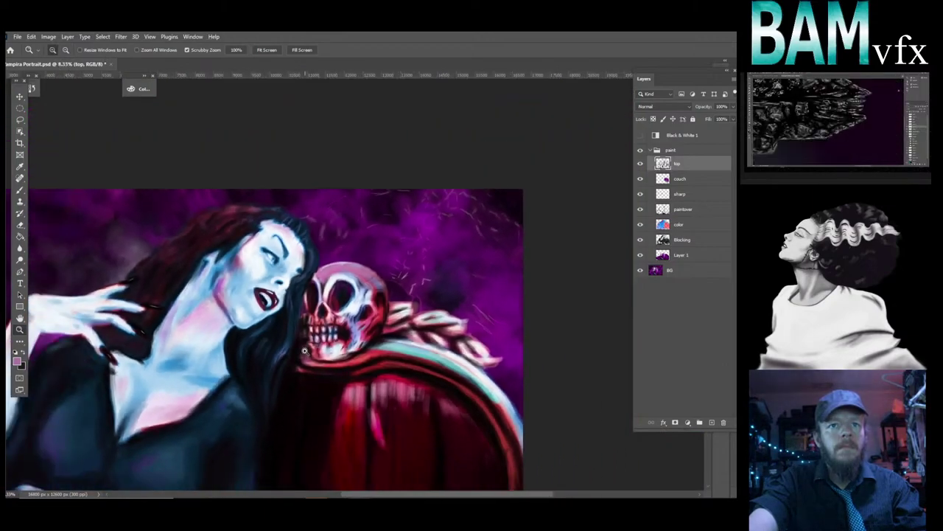
pyautogui.click(270, 49)
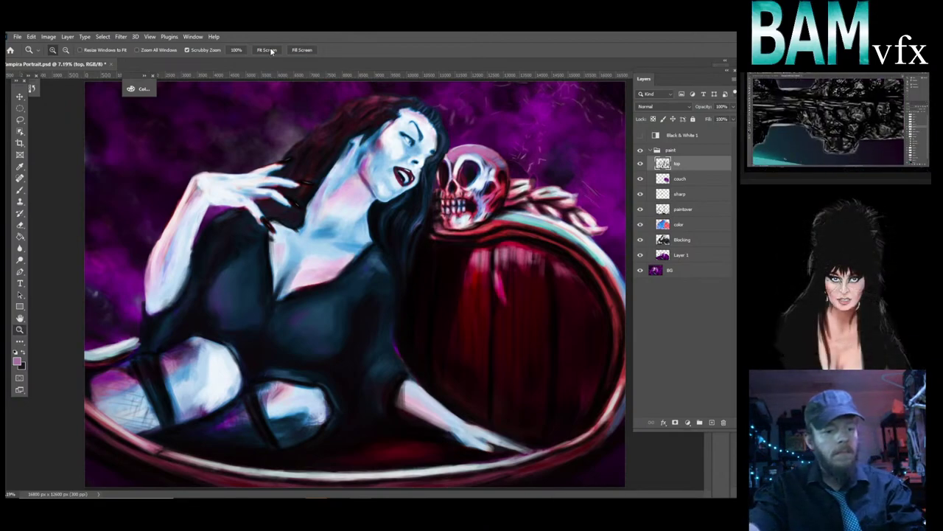
# Save the Vampira Portrait document.
pyautogui.hotkey('ctrl', 's')
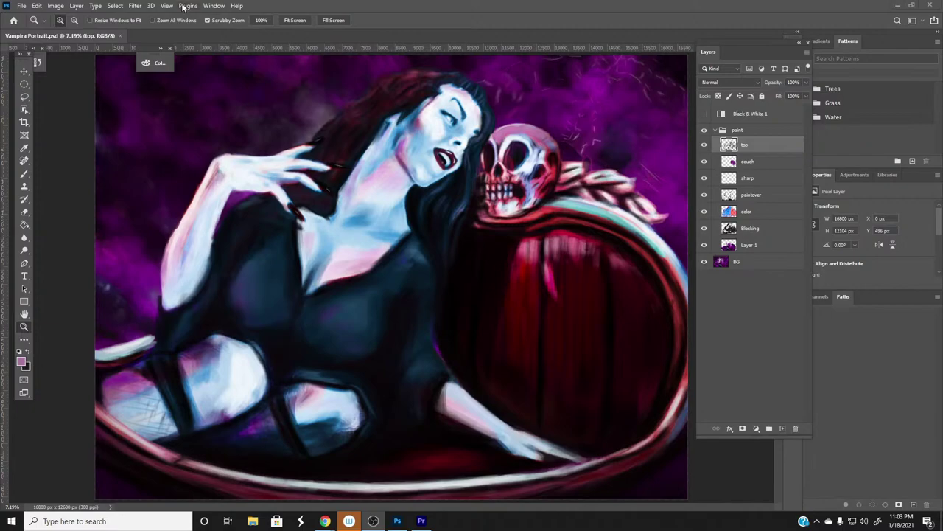
pyautogui.click(22, 6)
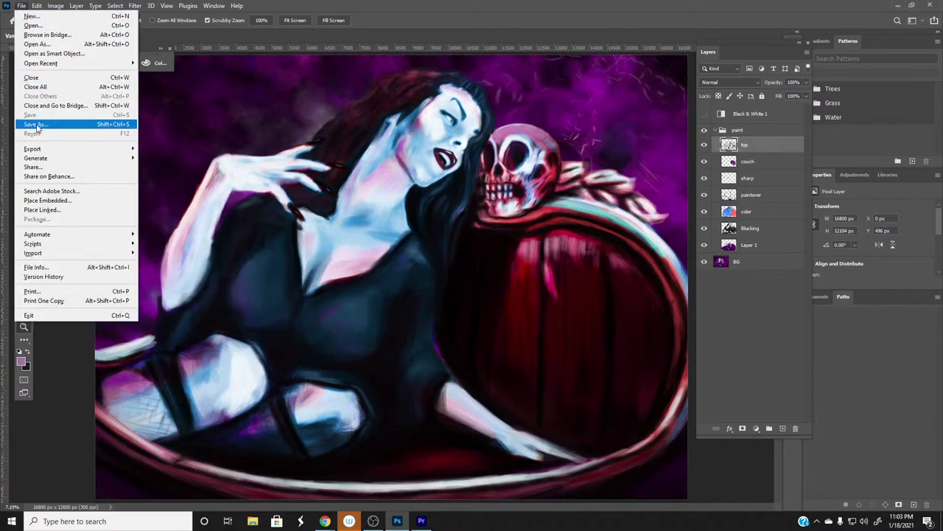
pyautogui.click(344, 36)
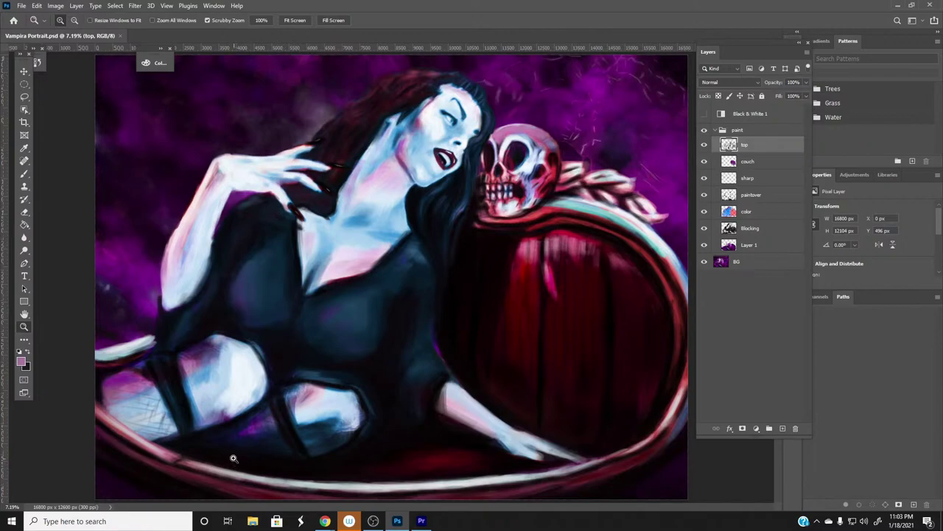
# Open the Snipping Tool and capture a rectangular area around the woman's head and the skull.
pyautogui.click(103, 520)
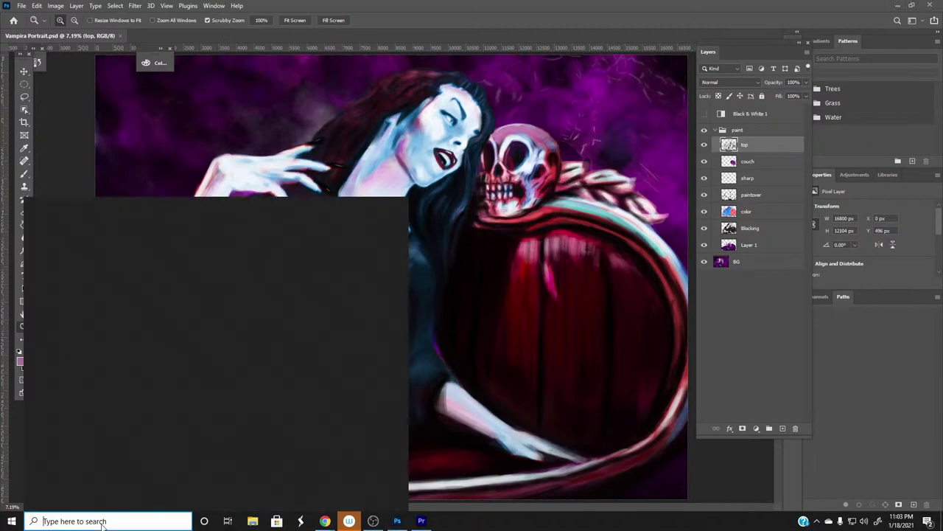
pyautogui.write('s')
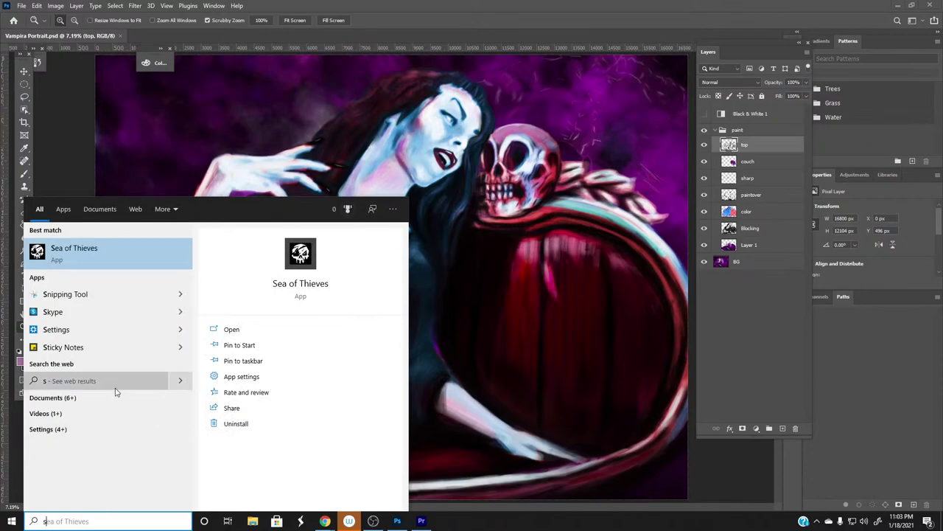
pyautogui.click(89, 294)
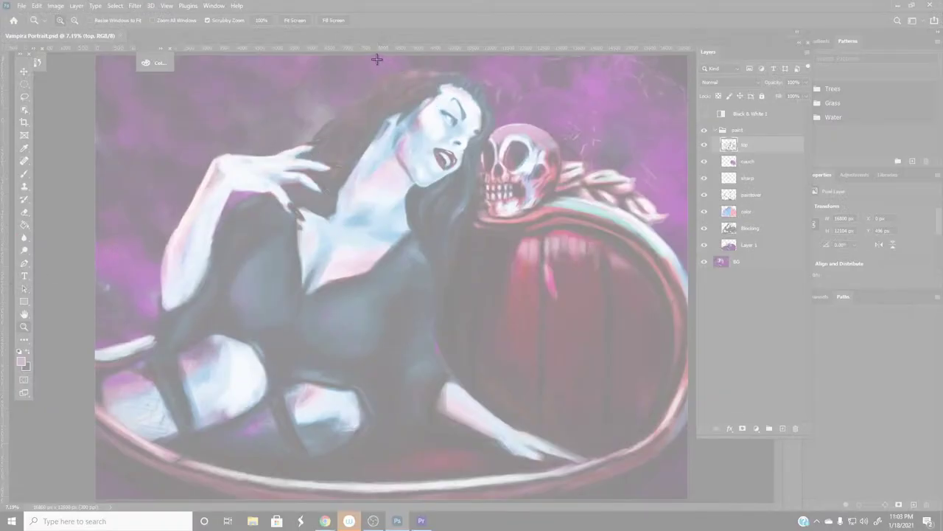
pyautogui.moveTo(376, 59); pyautogui.dragTo(587, 251)
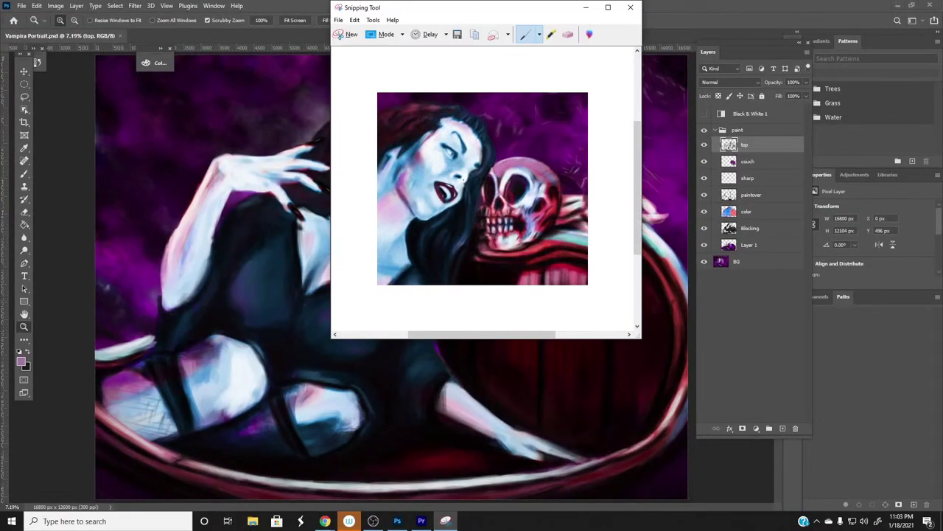
pyautogui.moveTo(540, 5); pyautogui.dragTo(0, 140)
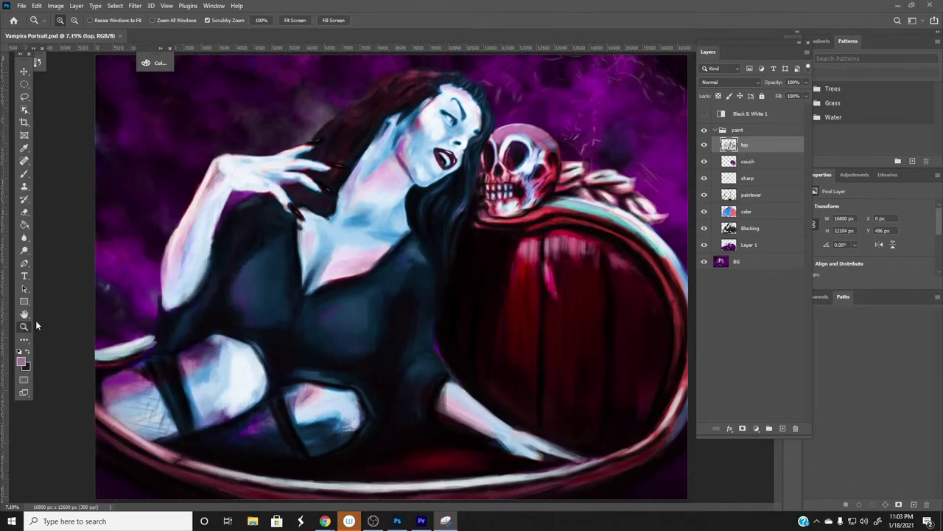
# Capture a new, closer rectangular snip of the skull with part of the woman's face and hair beside it.
pyautogui.click(500, 149)
pyautogui.click(519, 167)
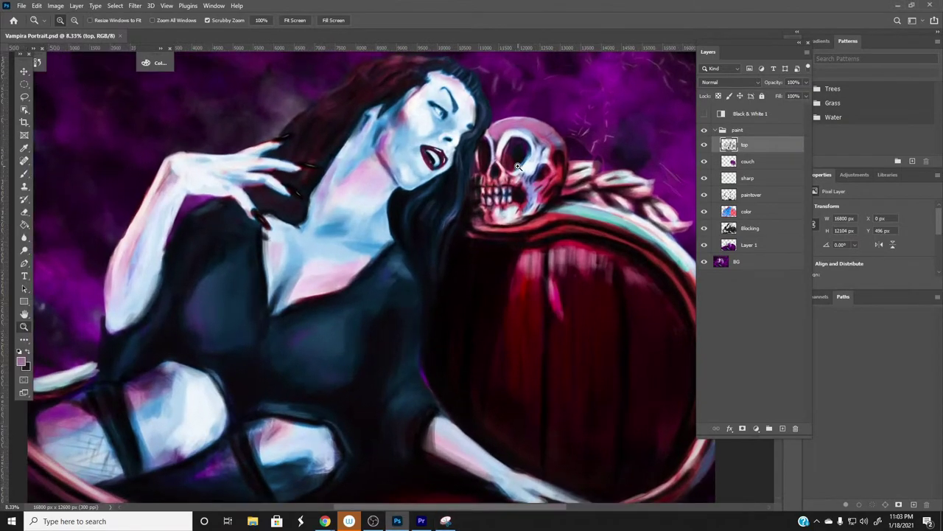
pyautogui.moveTo(519, 167); pyautogui.dragTo(536, 255)
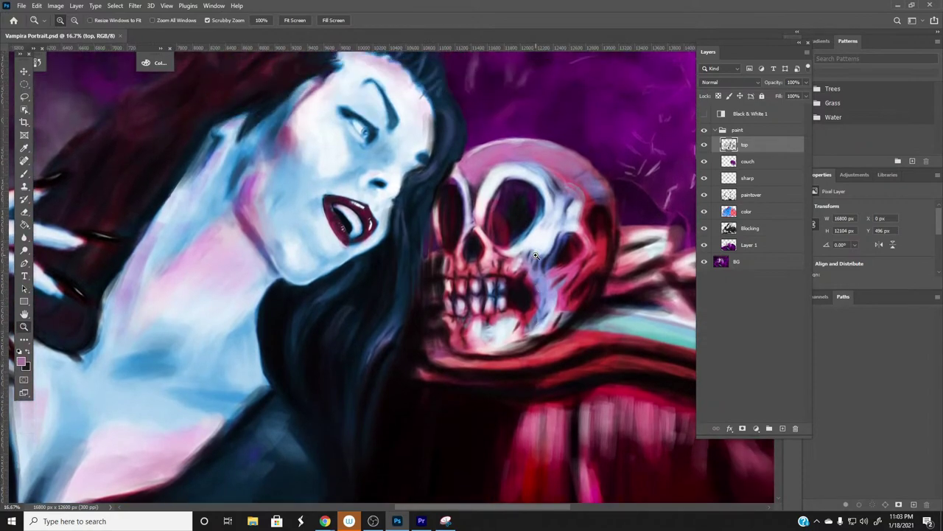
pyautogui.scroll(2, 536, 255)
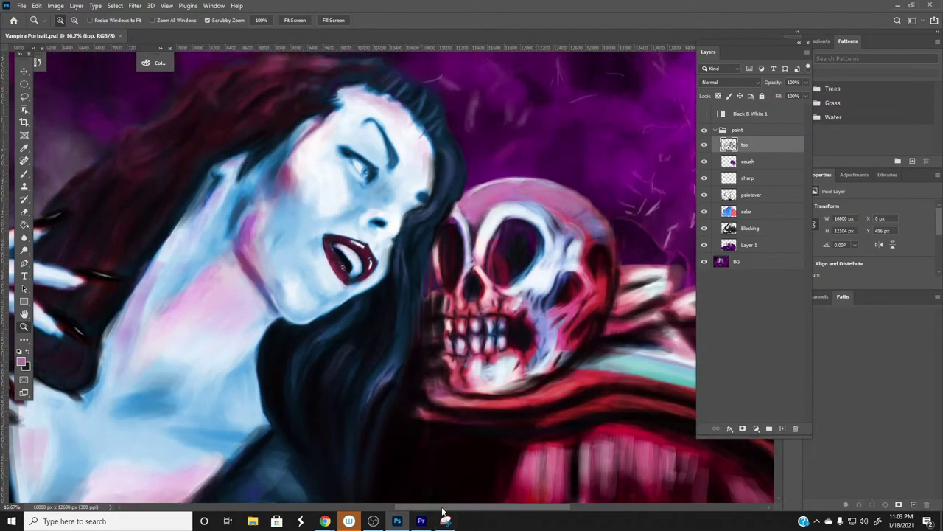
pyautogui.moveTo(442, 508); pyautogui.dragTo(466, 506)
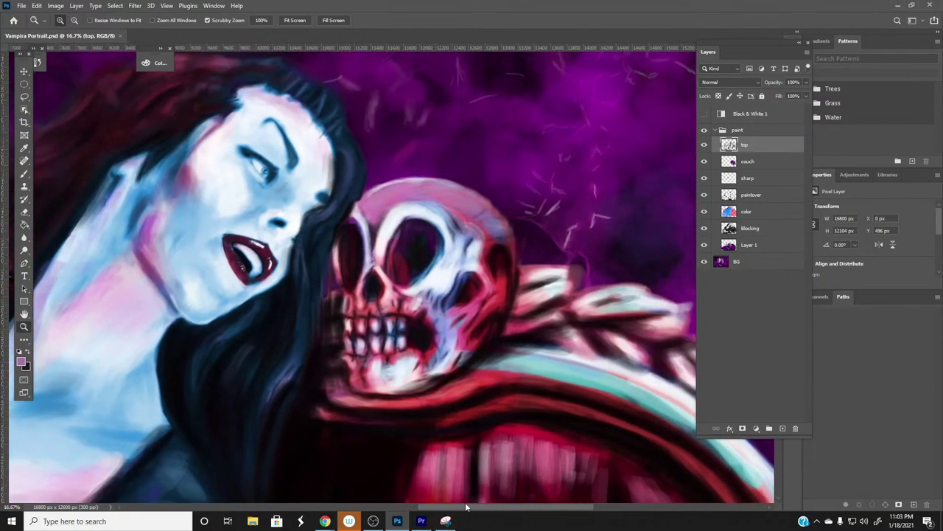
pyautogui.click(472, 313)
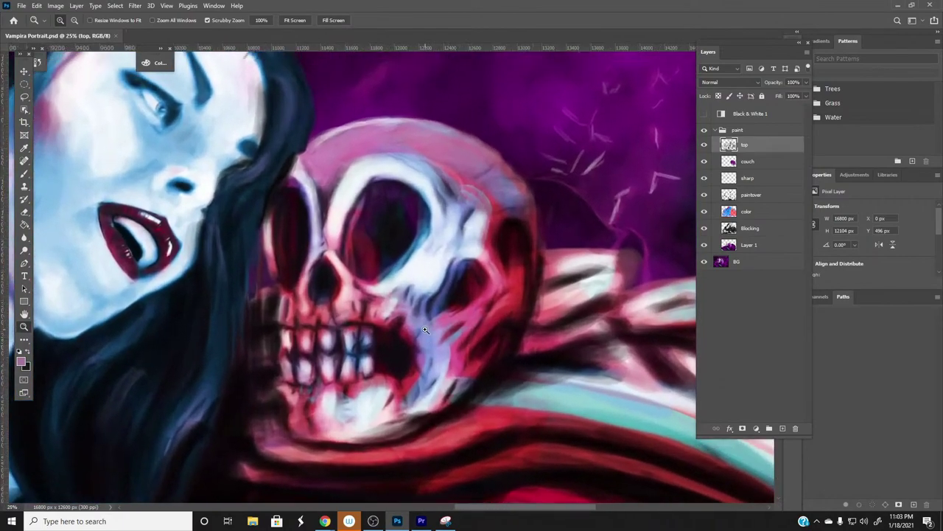
pyautogui.scroll(-1, 425, 356)
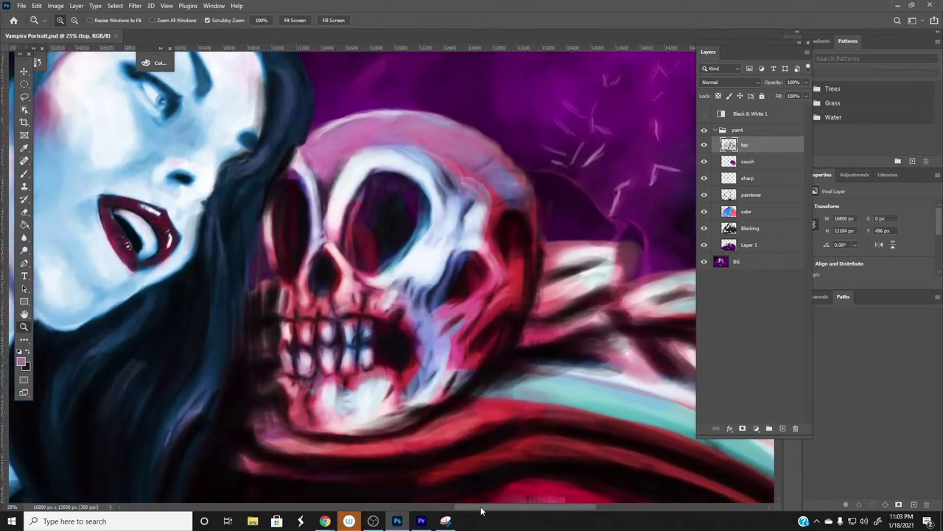
pyautogui.moveTo(481, 510); pyautogui.dragTo(468, 514)
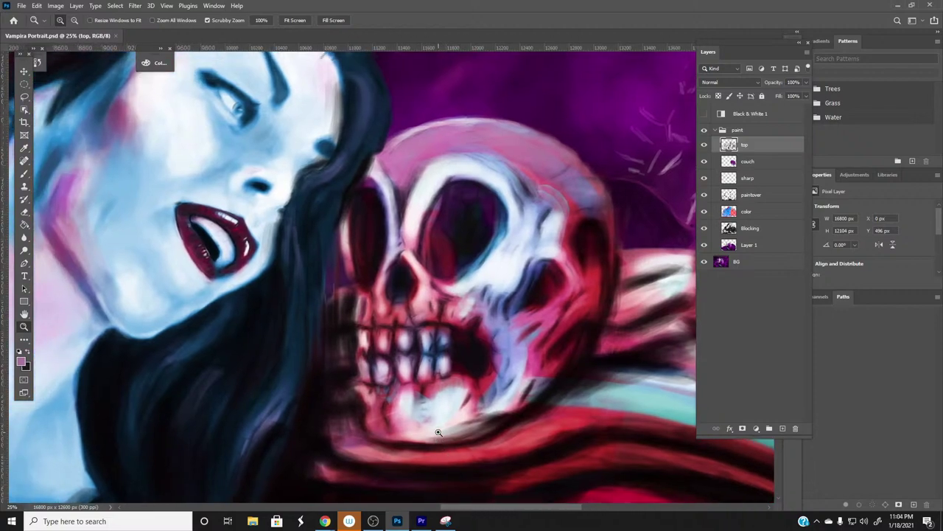
pyautogui.scroll(1, 439, 431)
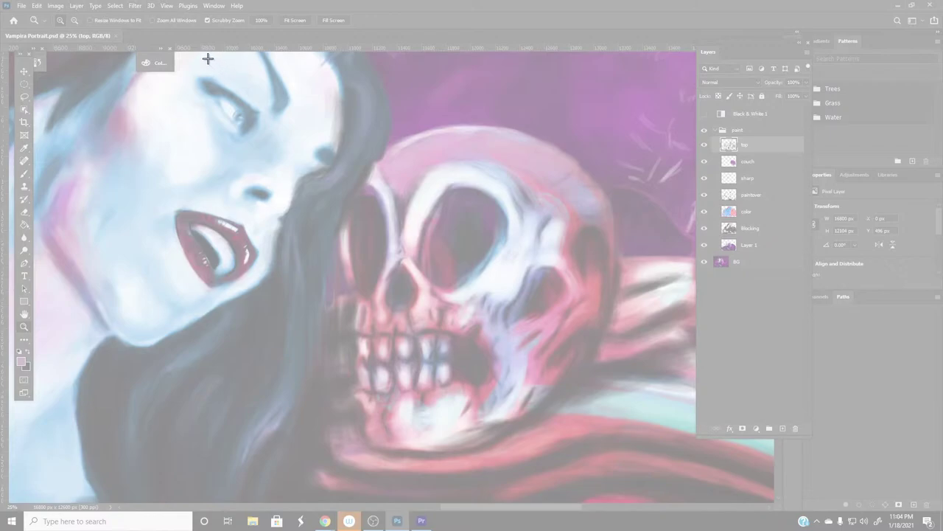
pyautogui.moveTo(188, 56); pyautogui.dragTo(688, 501)
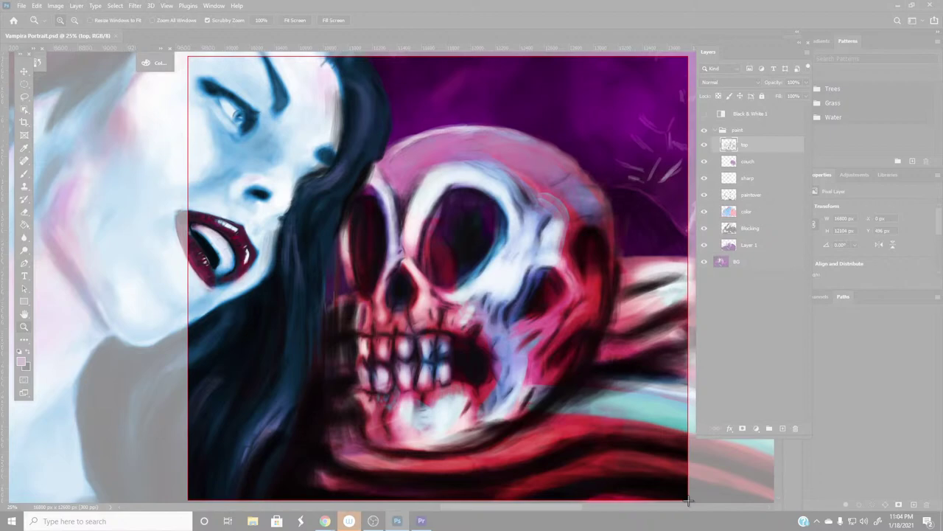
pyautogui.moveTo(688, 500); pyautogui.dragTo(687, 500)
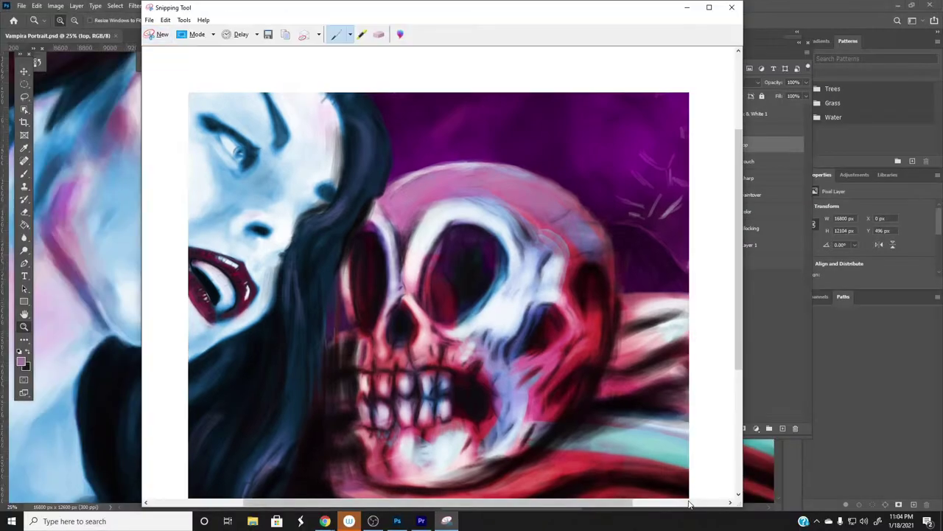
# Save the snip as a JPEG file named Skelly in the Vampira folder.
pyautogui.click(268, 35)
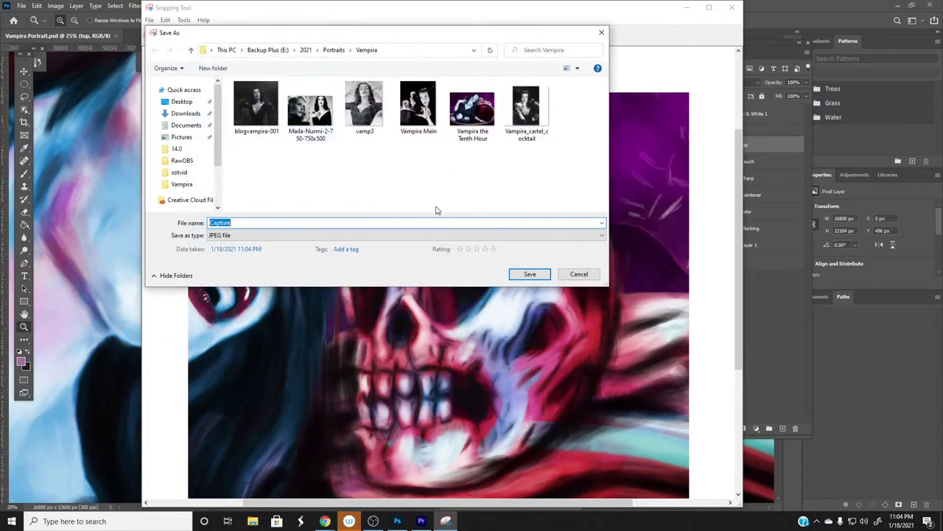
pyautogui.write('Skelly')
pyautogui.click(530, 275)
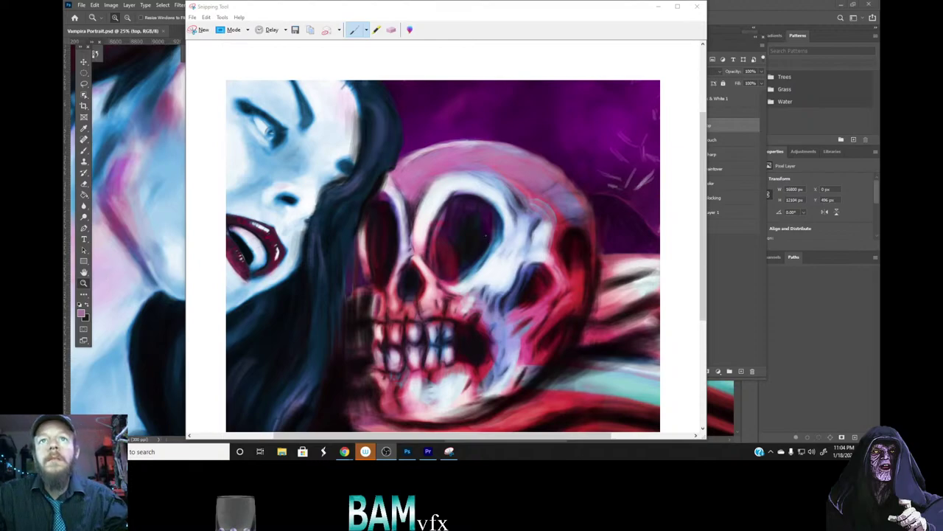
# Switch back to Photoshop, close the portrait document and open the recent file Thumbnail for Portraits.psd.
pyautogui.click(659, 7)
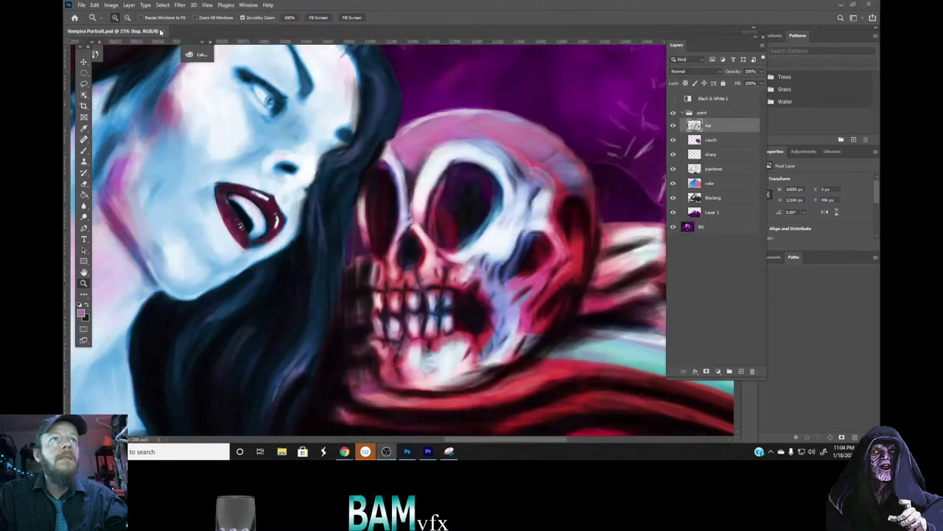
pyautogui.click(162, 32)
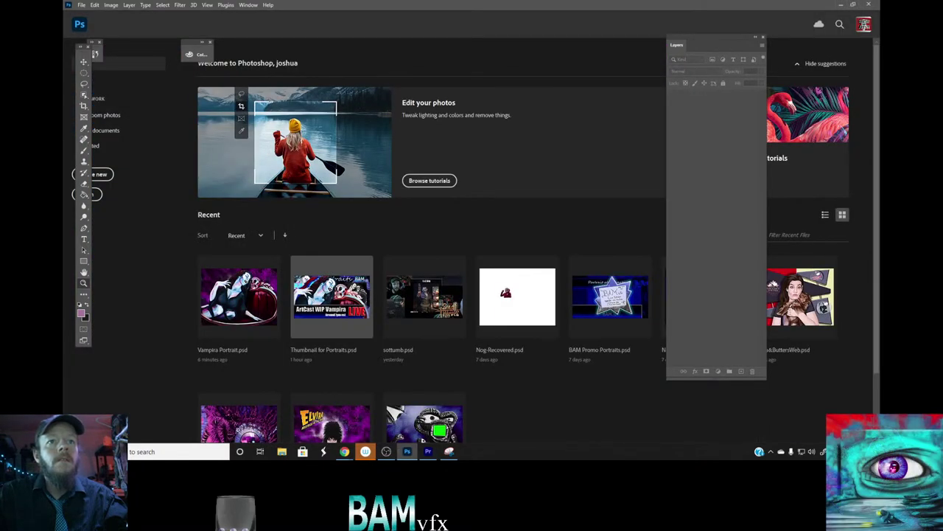
pyautogui.click(325, 295)
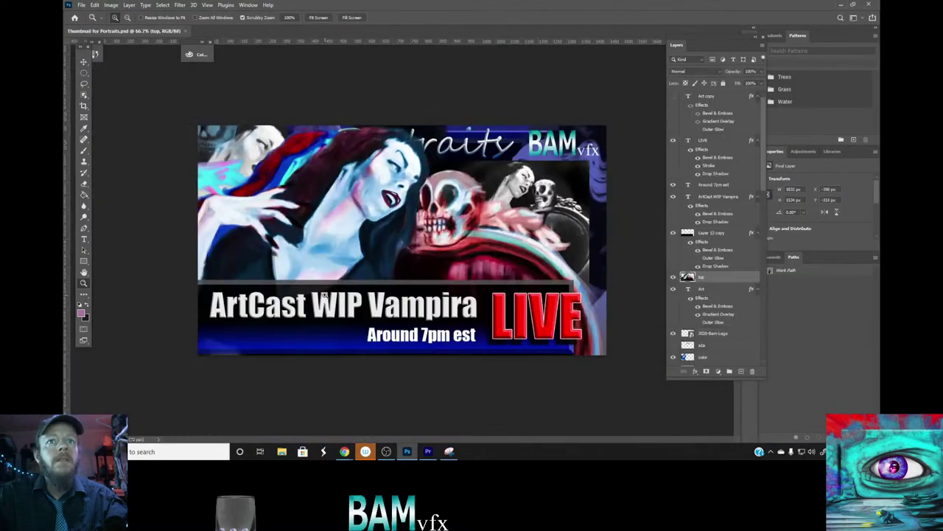
# Place the Skelly image from the Vampira folder into the open thumbnail document.
pyautogui.click(281, 451)
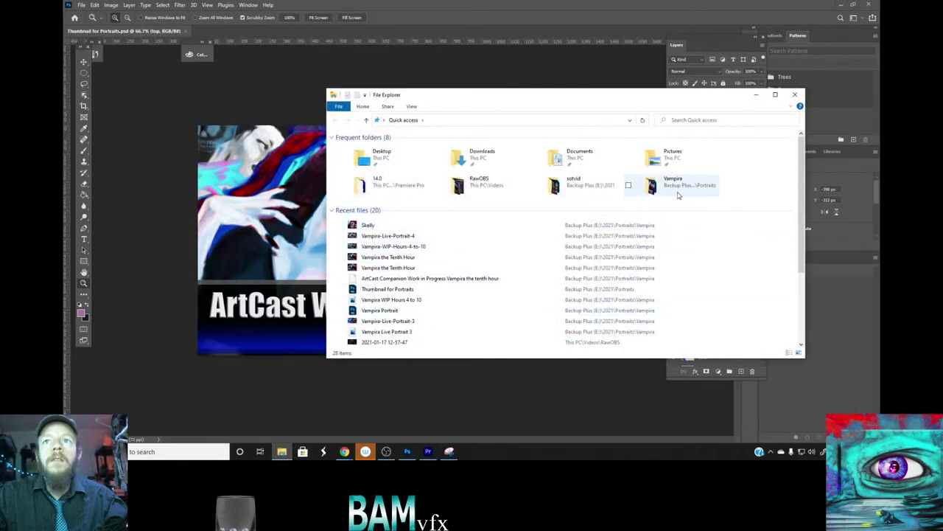
pyautogui.doubleClick(678, 194)
pyautogui.moveTo(651, 236); pyautogui.dragTo(287, 260)
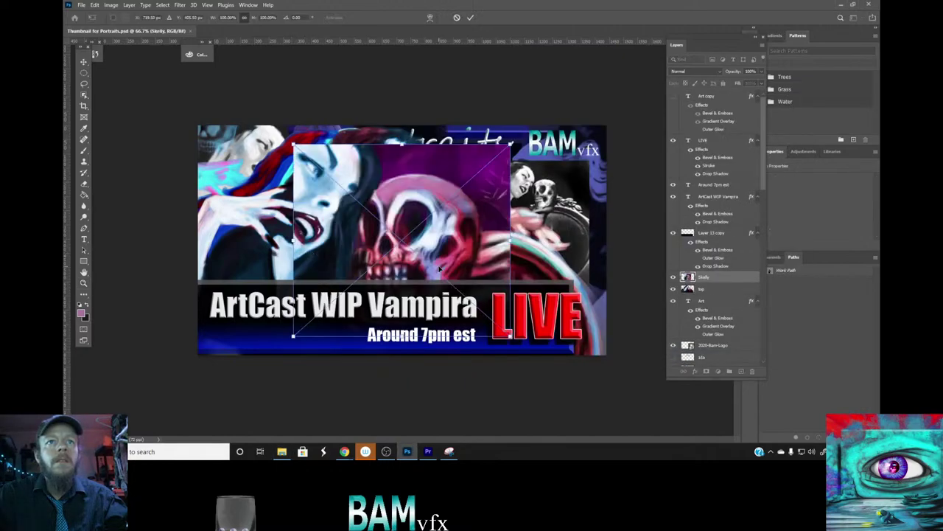
# Scale the placed Skelly image to about 83% and position it over the artwork, above the LIVE text.
pyautogui.moveTo(440, 268); pyautogui.dragTo(382, 253)
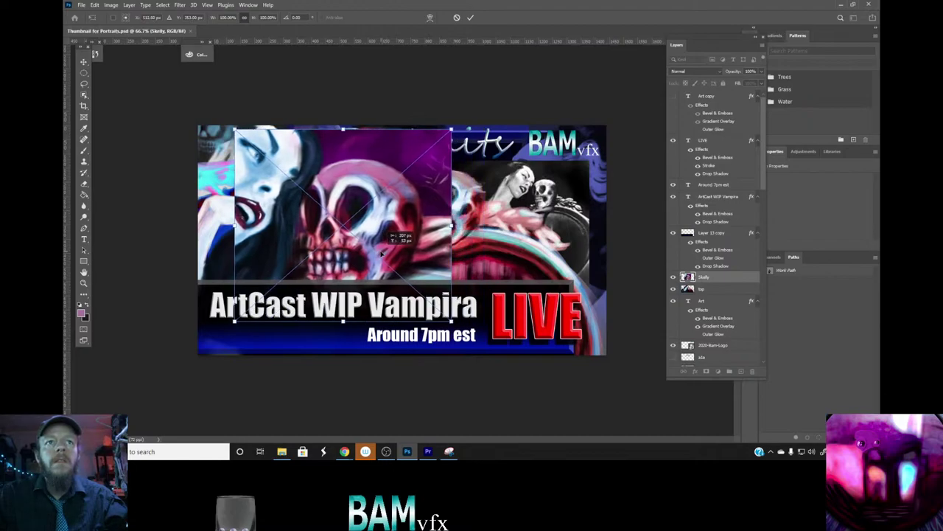
pyautogui.moveTo(382, 252); pyautogui.dragTo(526, 260)
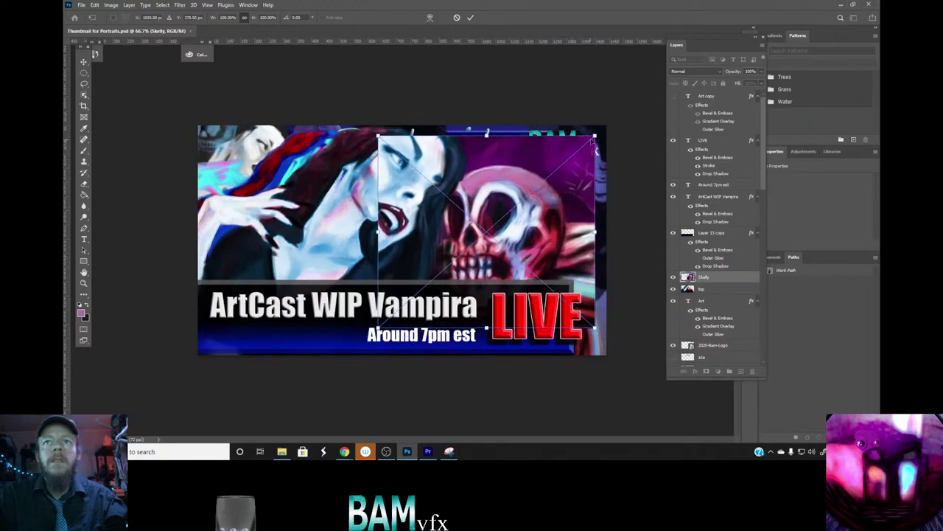
pyautogui.moveTo(596, 133); pyautogui.dragTo(561, 169)
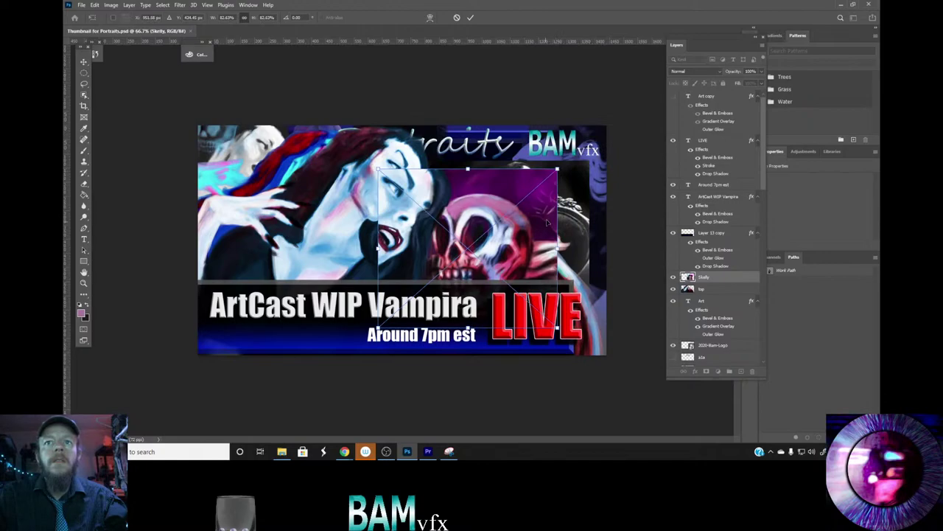
pyautogui.moveTo(547, 223); pyautogui.dragTo(524, 205)
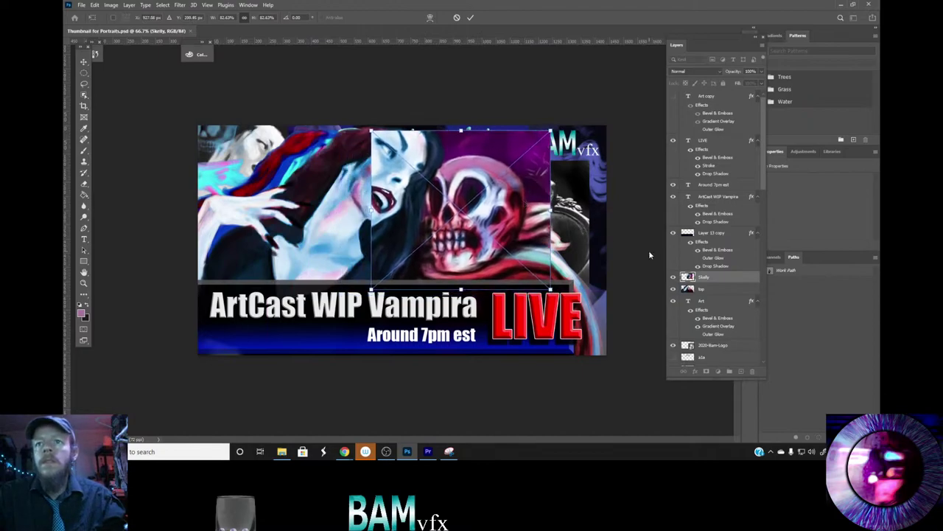
pyautogui.press('Return')
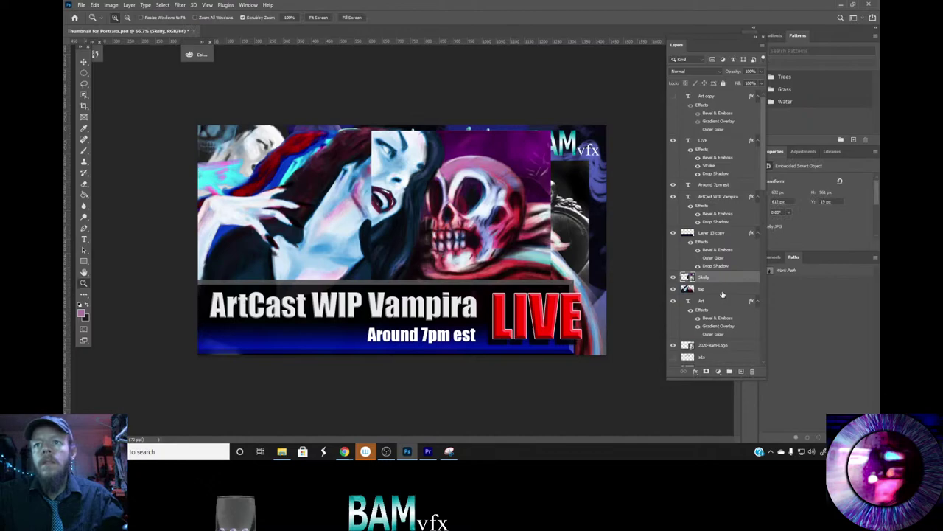
# Move the artwork on the layer named top down and left so the woman's face sits beside the skull image.
pyautogui.click(709, 288)
pyautogui.hotkey('ctrl', 't')
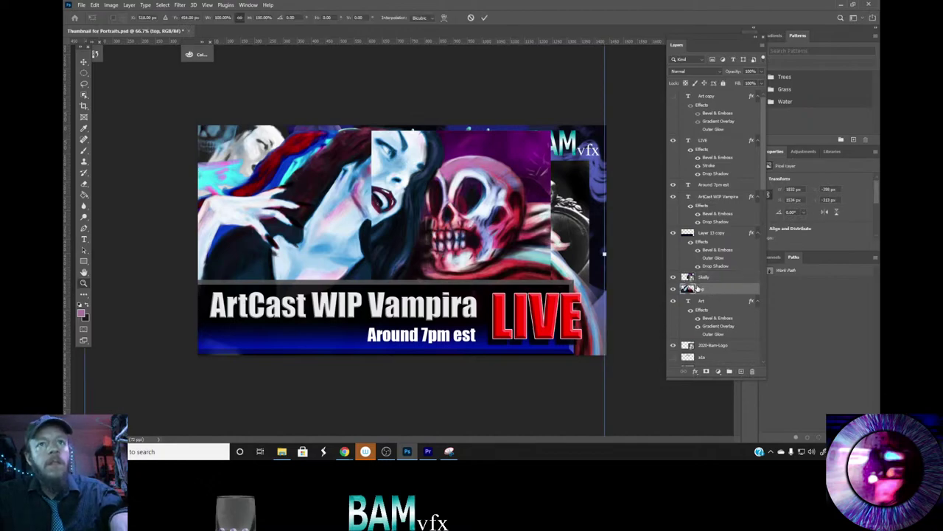
pyautogui.moveTo(539, 138); pyautogui.dragTo(483, 188)
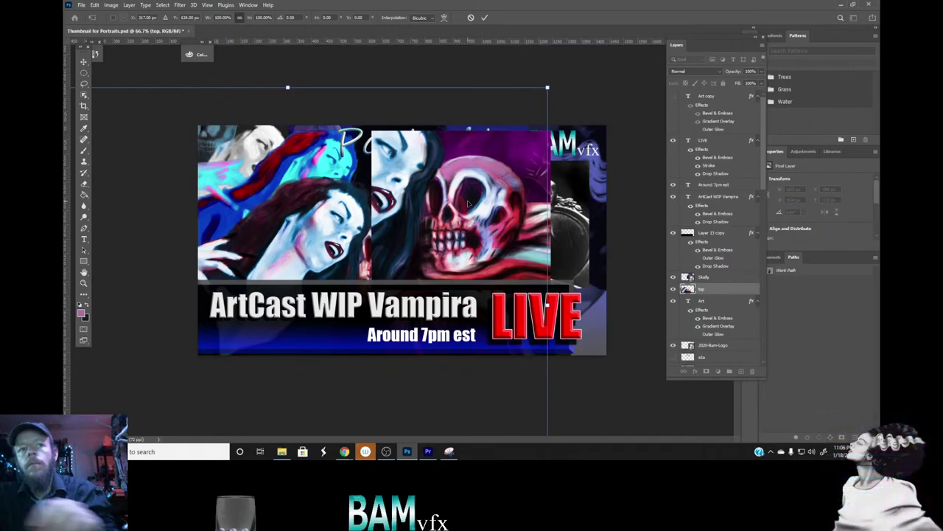
pyautogui.moveTo(477, 214); pyautogui.dragTo(480, 218)
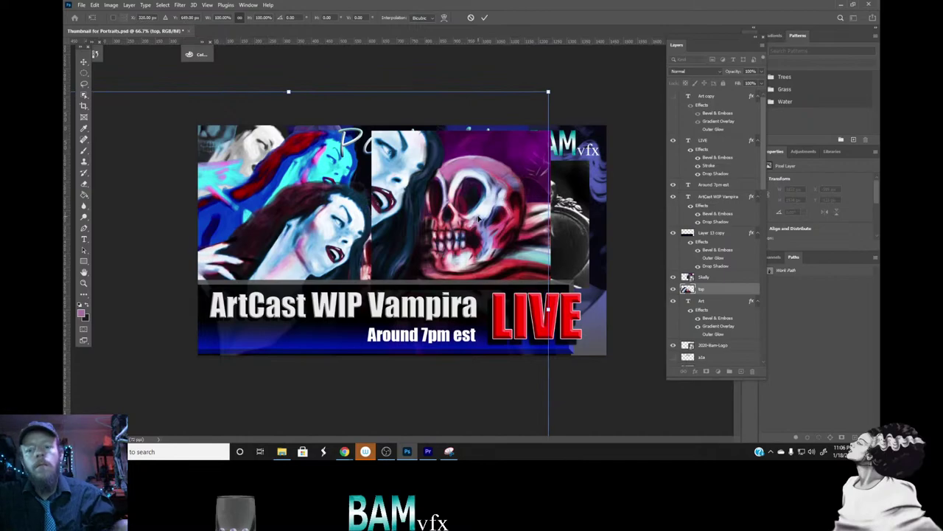
pyautogui.press('Return')
pyautogui.press('z')
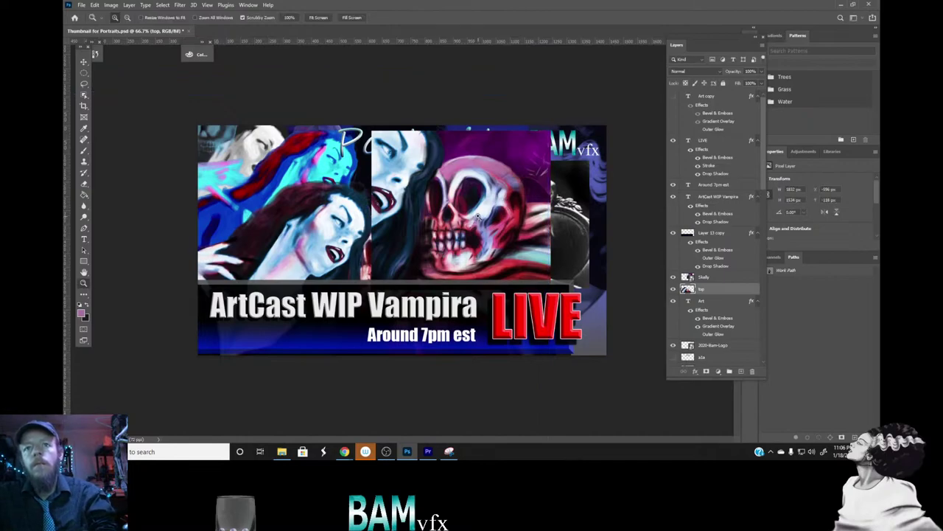
# Move the Skelly layer directly above Layer 13 copy and give it an Inner Bevel with the Chisel Hard technique.
pyautogui.click(722, 277)
pyautogui.moveTo(722, 277); pyautogui.dragTo(722, 233)
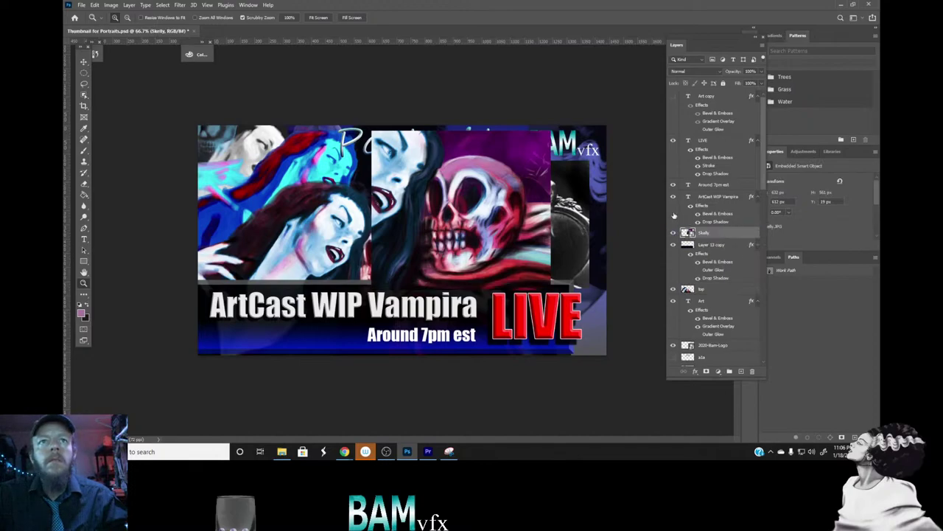
pyautogui.click(128, 5)
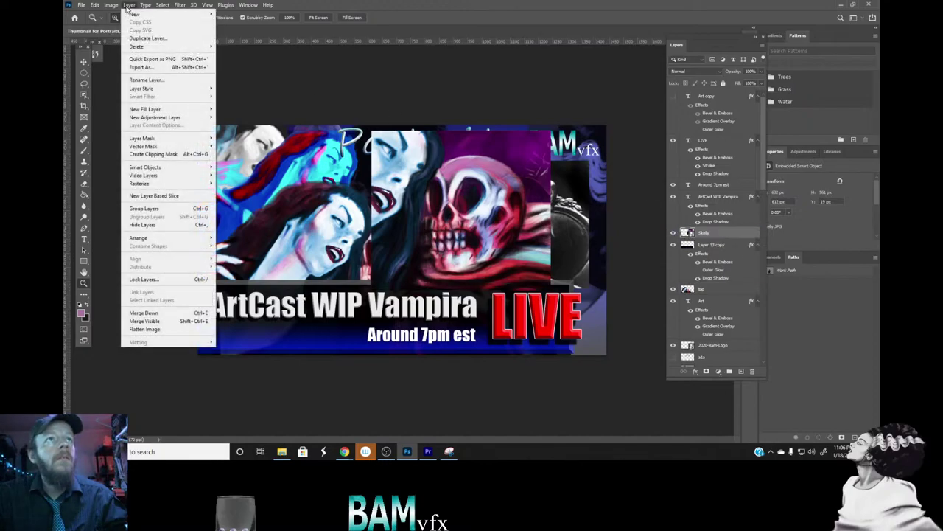
pyautogui.moveTo(146, 91)
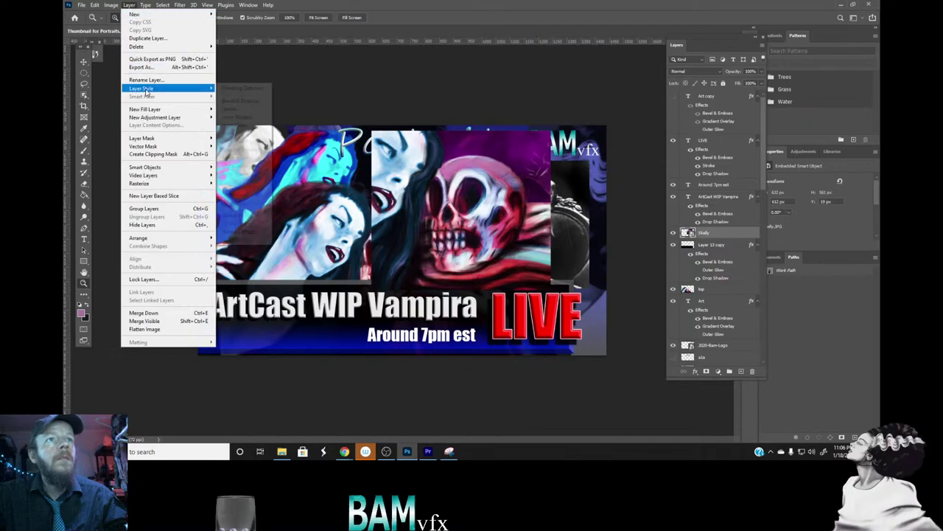
pyautogui.click(236, 101)
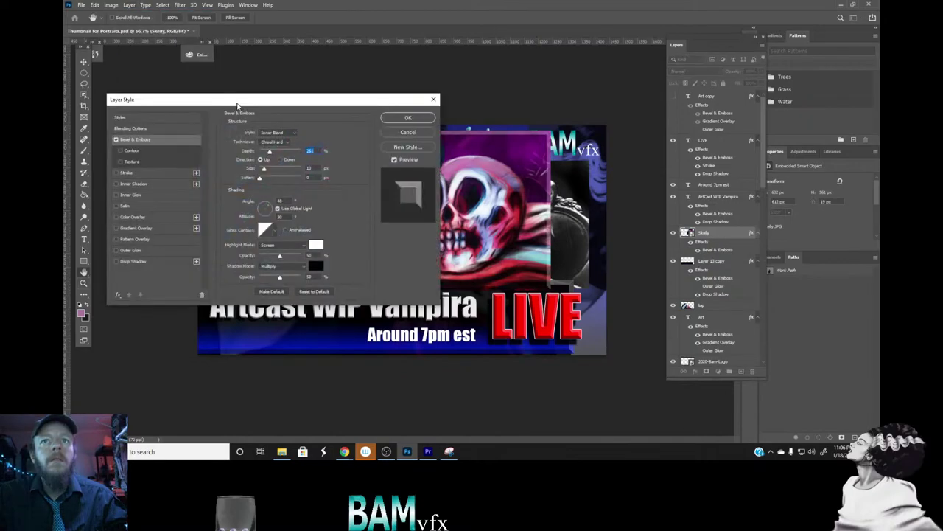
pyautogui.click(407, 119)
pyautogui.press('z')
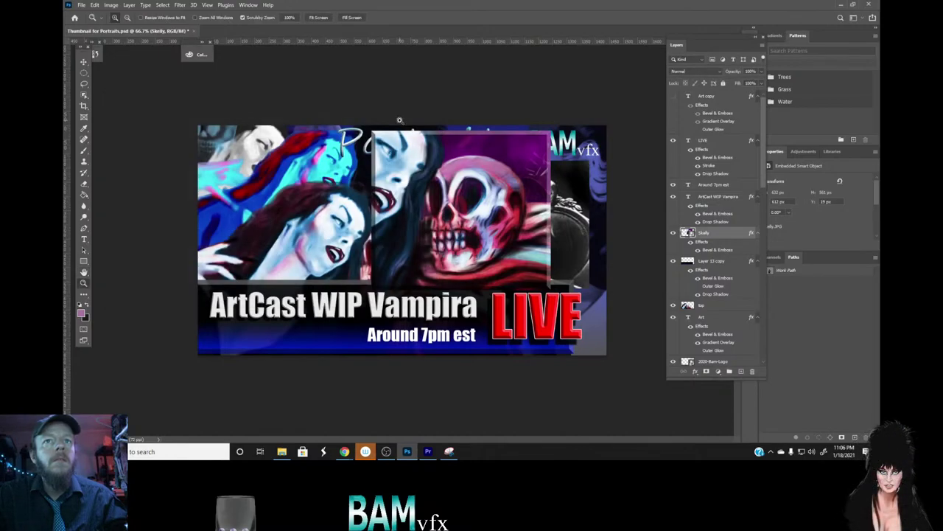
# Distort the two left corners of the Skelly image so it looks tilted, and shift it right toward the canvas edge.
pyautogui.hotkey('ctrl', 't')
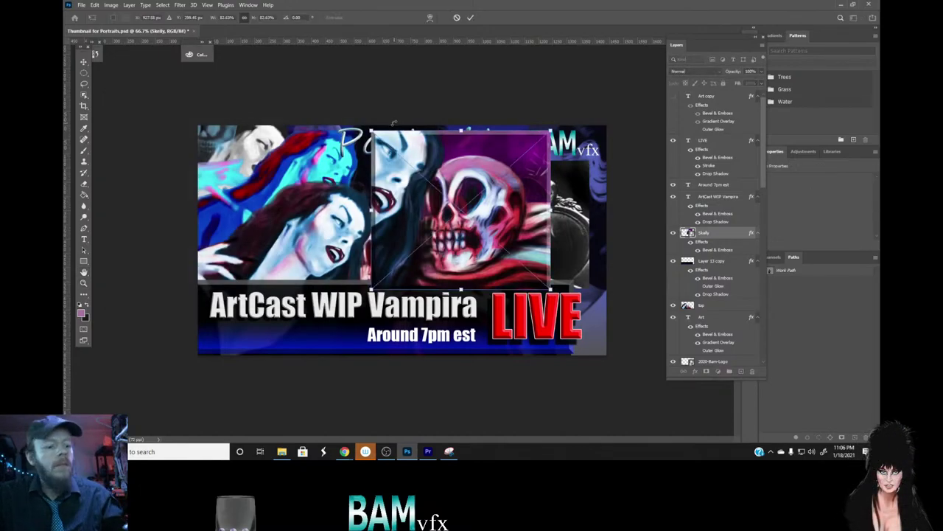
pyautogui.moveTo(371, 132); pyautogui.dragTo(378, 141)
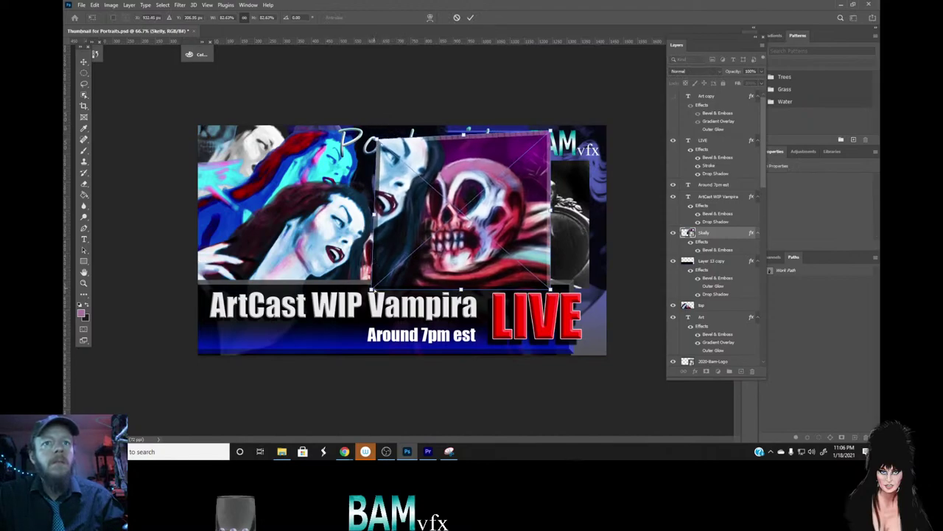
pyautogui.moveTo(371, 290)
pyautogui.mouseDown()
pyautogui.moveTo(380, 282)
pyautogui.moveTo(362, 281)
pyautogui.mouseUp()
pyautogui.moveTo(434, 282); pyautogui.dragTo(486, 277)
pyautogui.press('Return')
pyautogui.press('z')
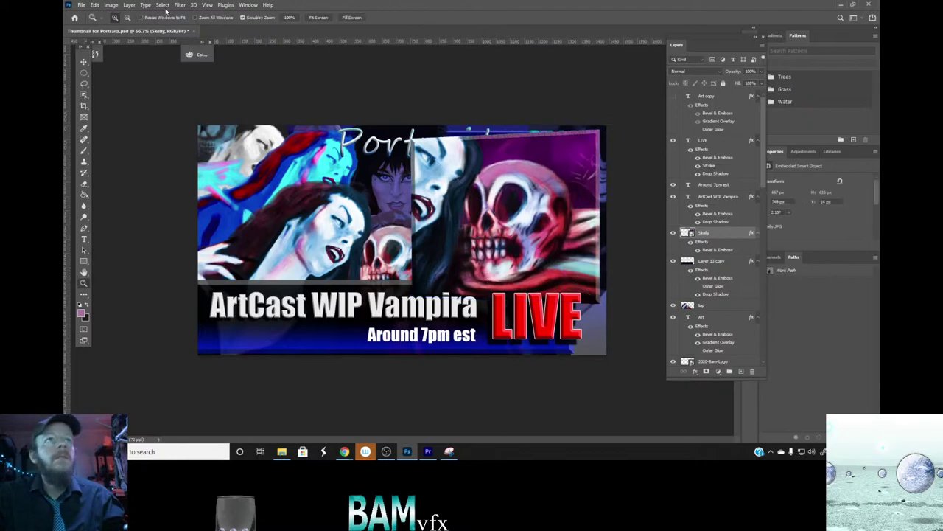
# Add a turquoise Outer Glow to the Skelly layer with Screen blending, 100% opacity and 43 px size.
pyautogui.click(129, 4)
pyautogui.moveTo(152, 92)
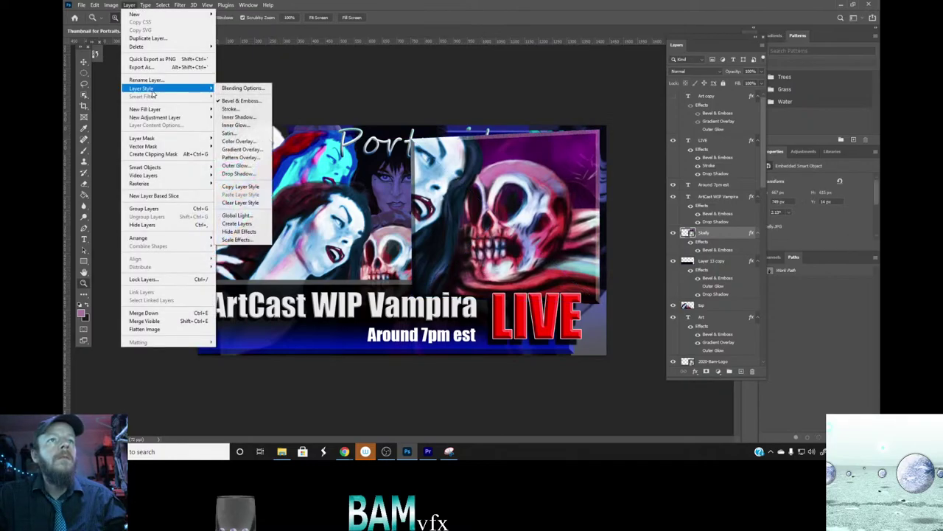
pyautogui.click(246, 168)
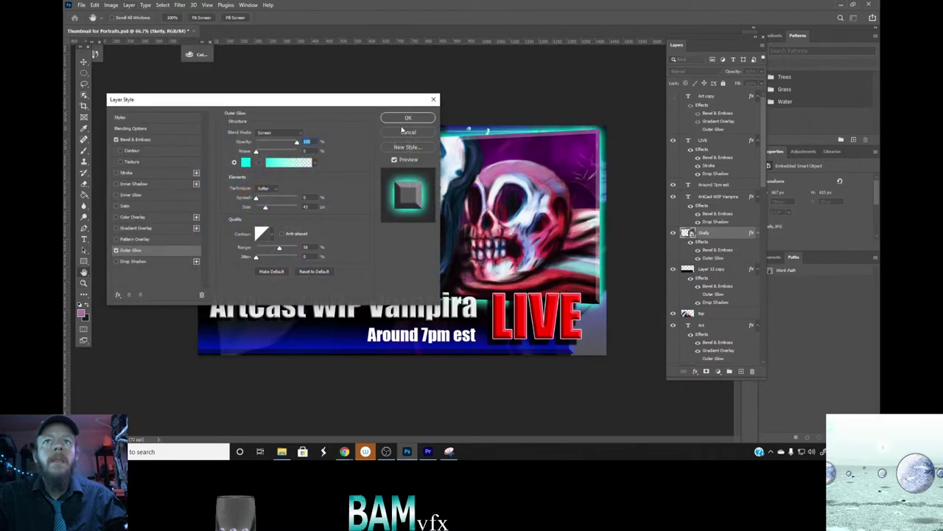
pyautogui.click(407, 118)
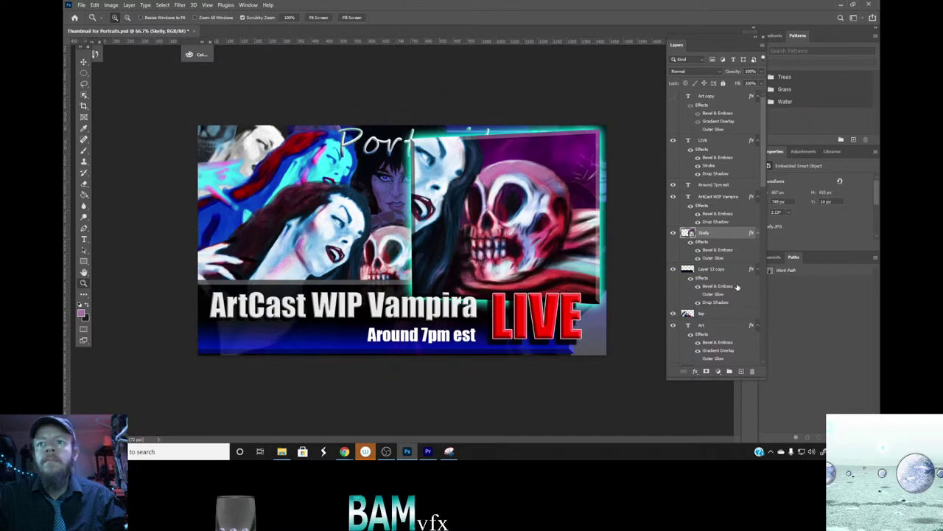
# Move the blue Layer 17 out of its group to directly above the layer named top.
pyautogui.scroll(-5, 736, 287)
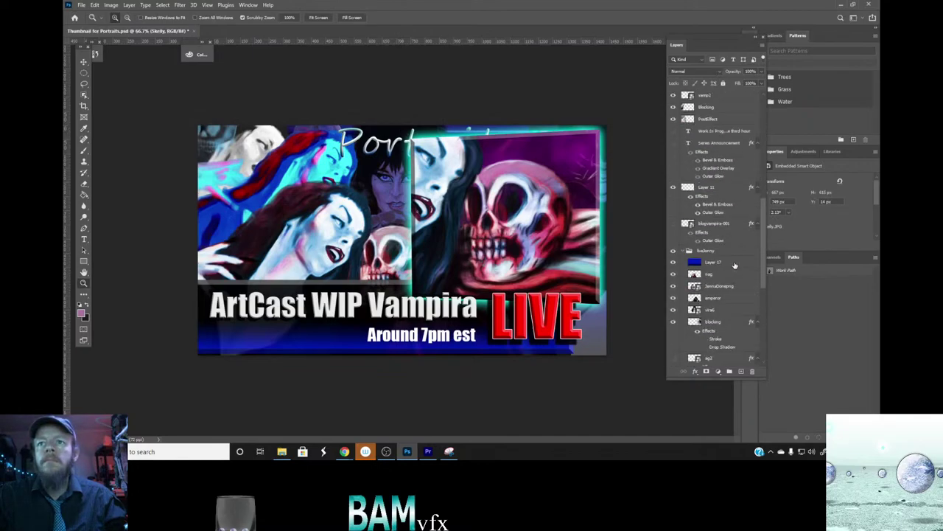
pyautogui.moveTo(737, 260); pyautogui.dragTo(734, 116)
pyautogui.scroll(5, 729, 148)
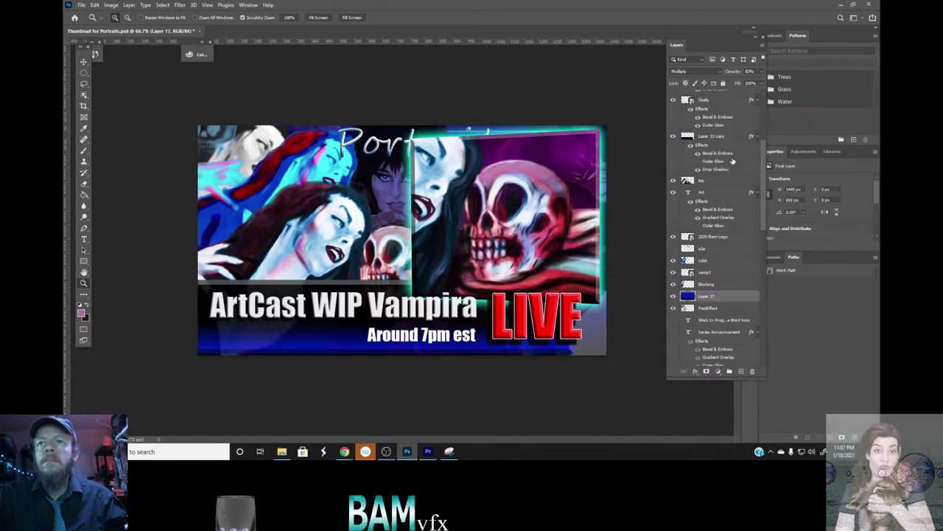
pyautogui.moveTo(725, 298); pyautogui.dragTo(726, 179)
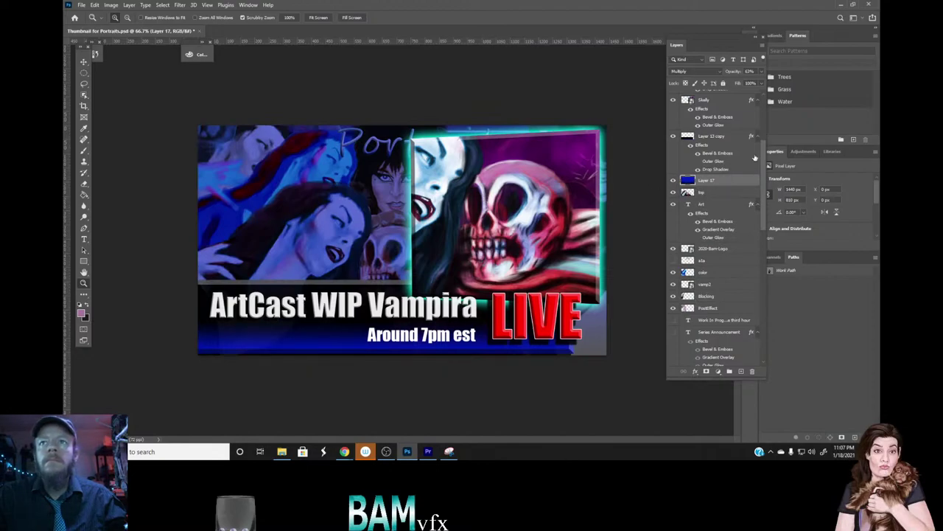
# Move the Skelly image slightly left, away from the right edge of the canvas.
pyautogui.click(718, 101)
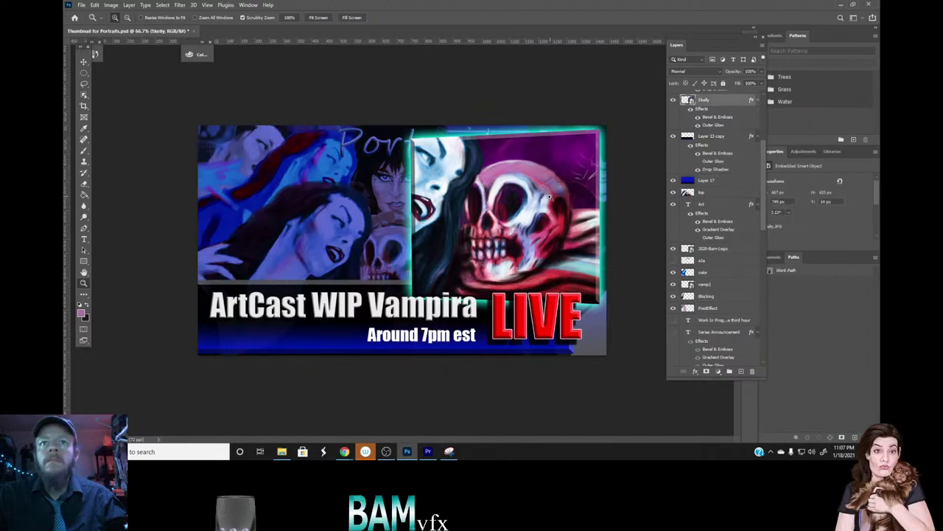
pyautogui.click(85, 63)
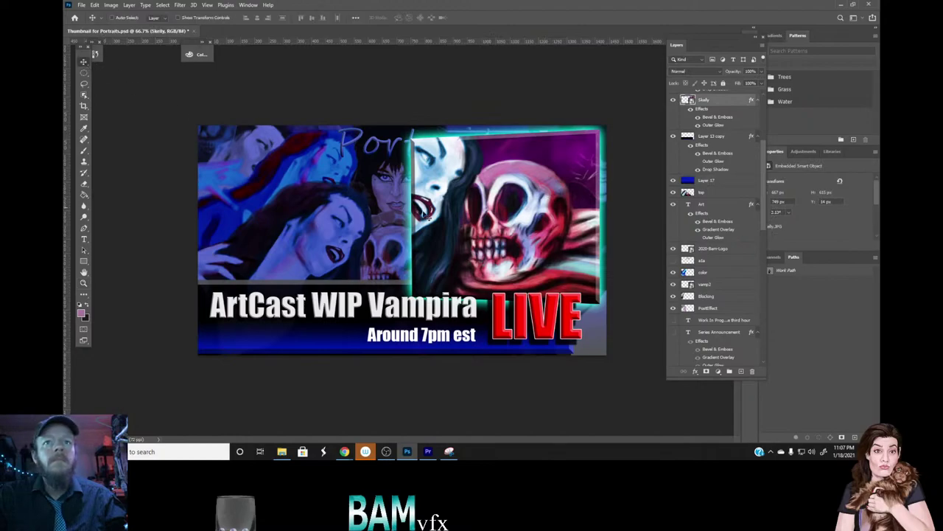
pyautogui.moveTo(512, 233); pyautogui.dragTo(485, 235)
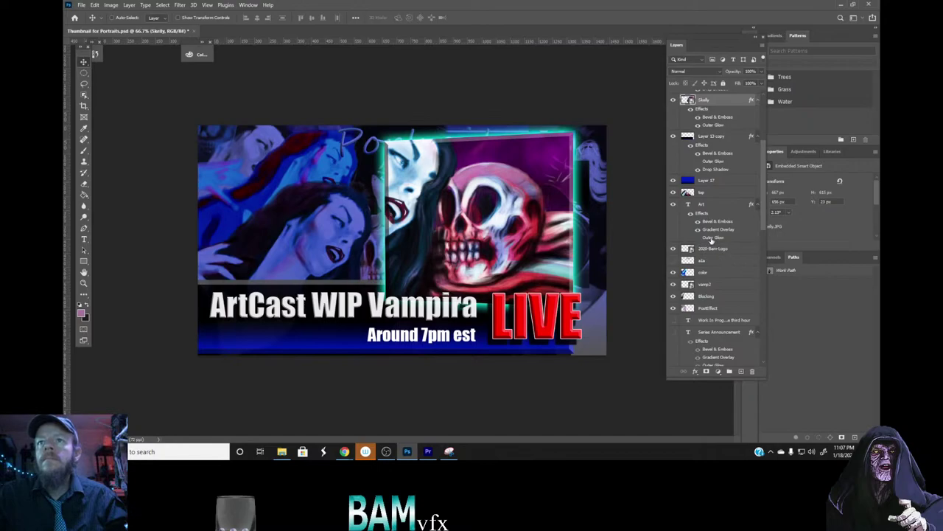
# Hide the LIVE text layer.
pyautogui.scroll(-3, 713, 256)
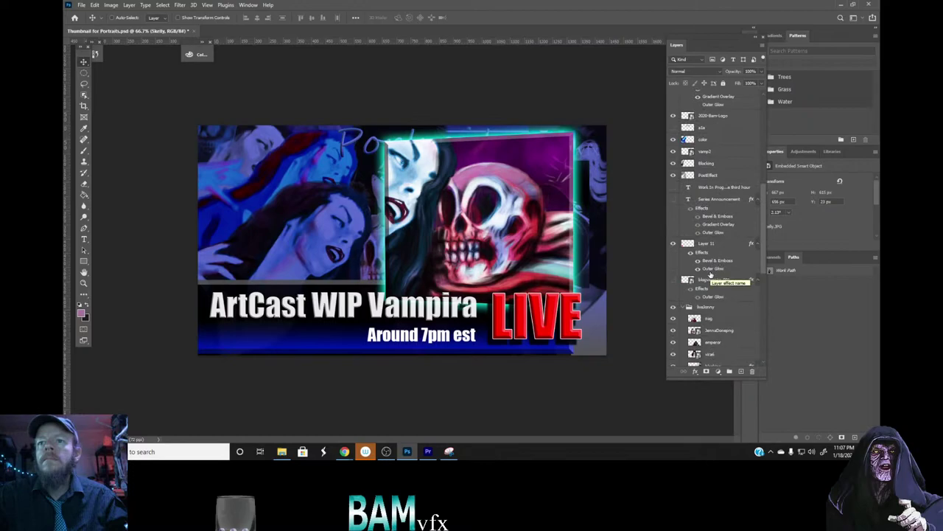
pyautogui.scroll(1, 723, 269)
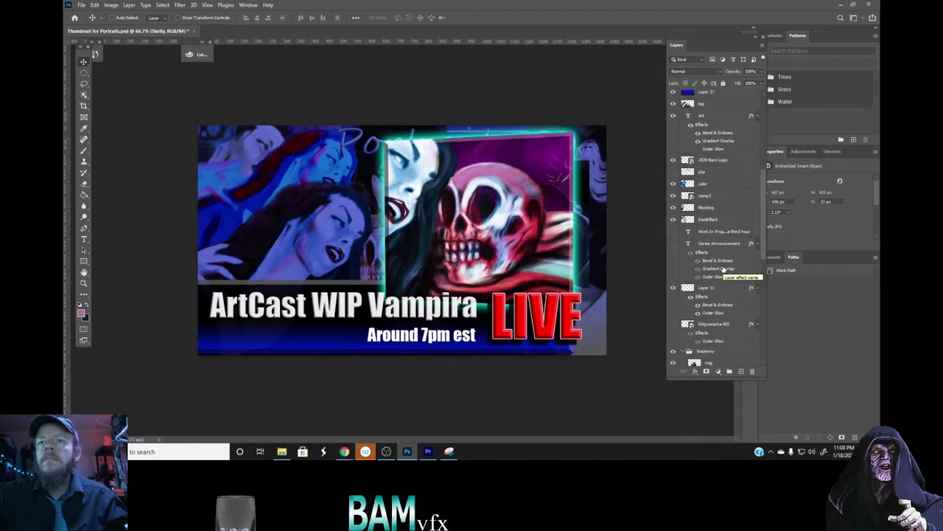
pyautogui.scroll(1, 723, 269)
pyautogui.scroll(3, 723, 269)
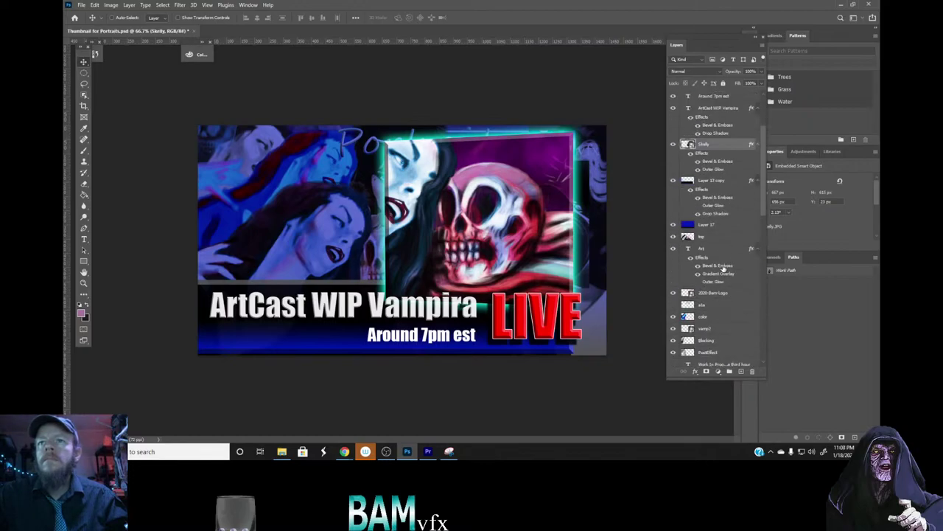
pyautogui.scroll(1, 723, 268)
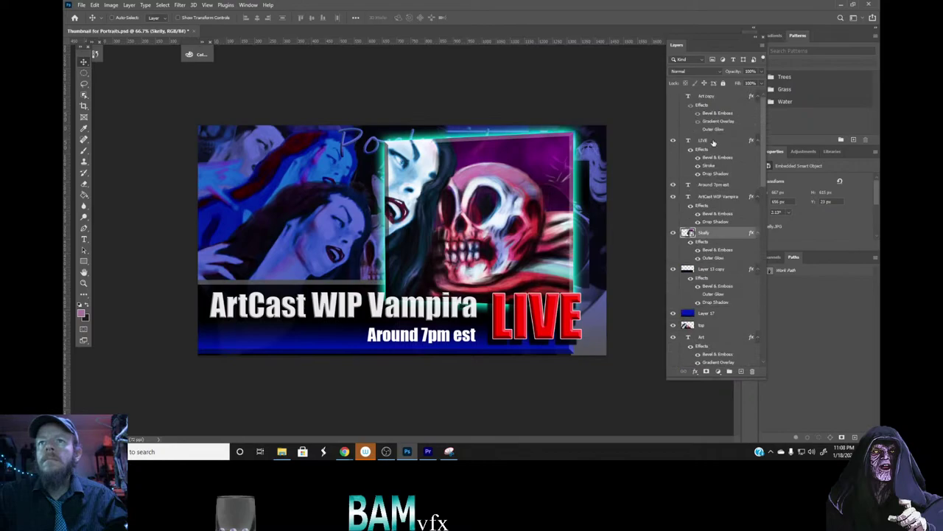
pyautogui.click(672, 140)
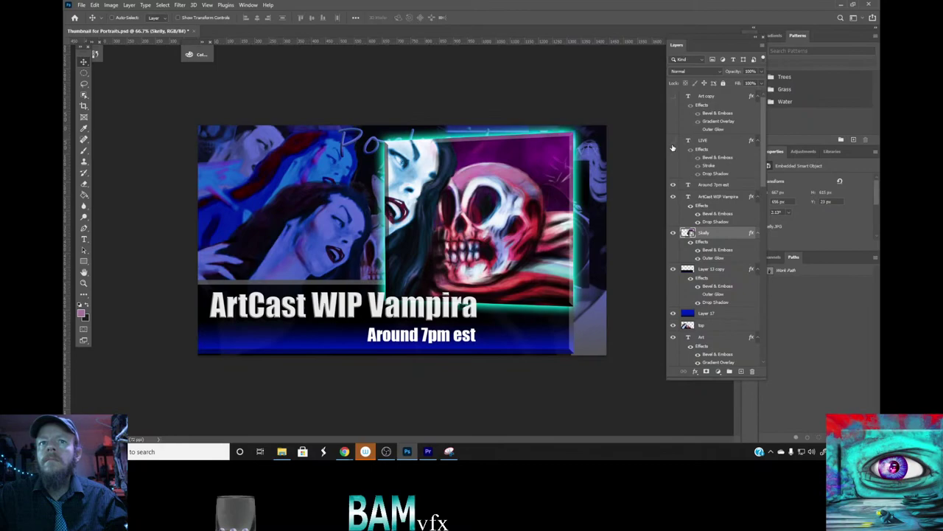
# Replace the "Around 7pm est" text with "The 13th Hour" and align it beneath the start of the ArtCast WIP Vampira title.
pyautogui.click(718, 185)
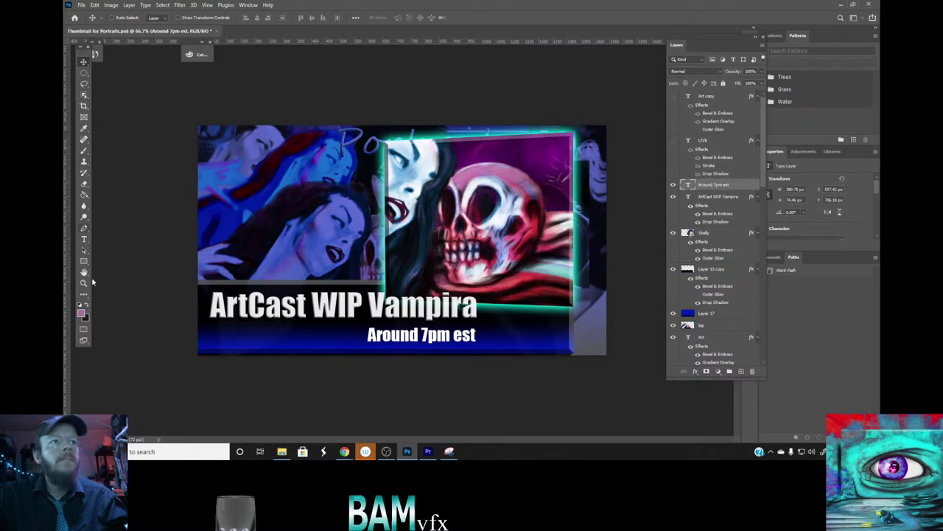
pyautogui.click(84, 239)
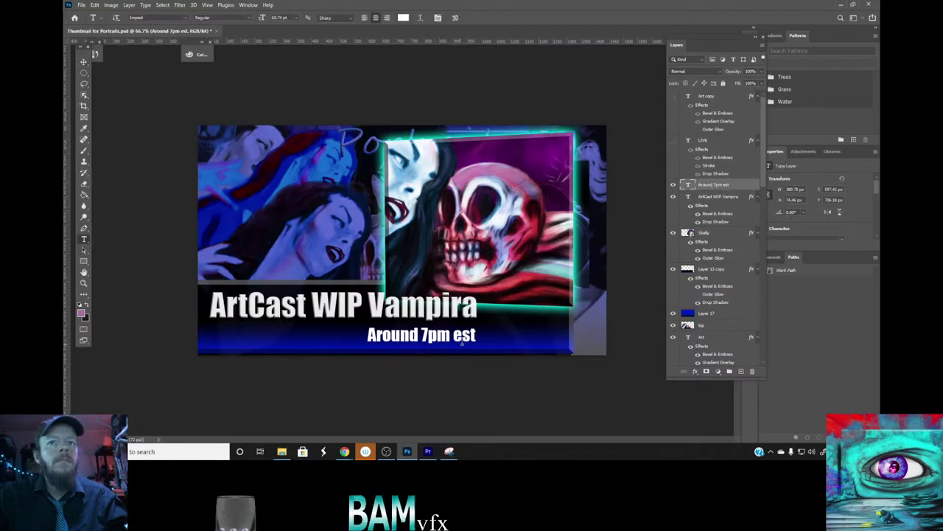
pyautogui.moveTo(477, 335); pyautogui.dragTo(343, 326)
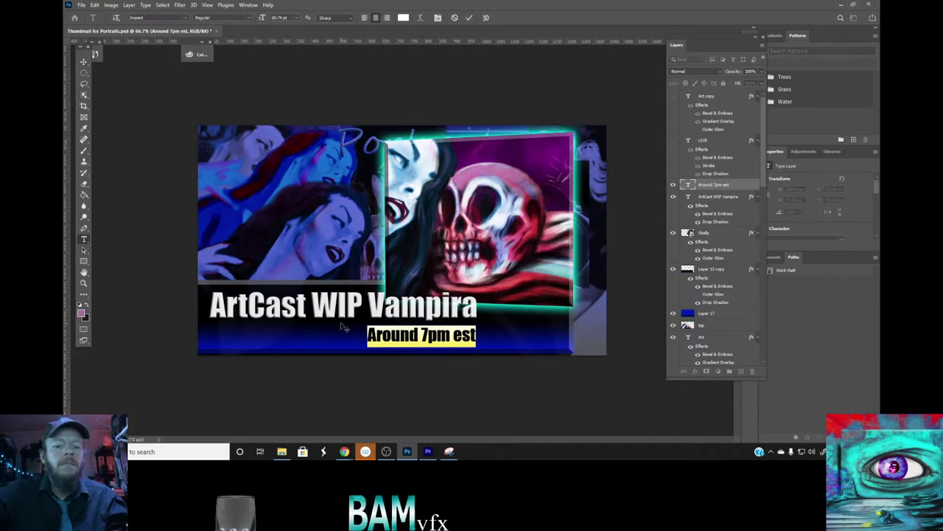
pyautogui.write('The')
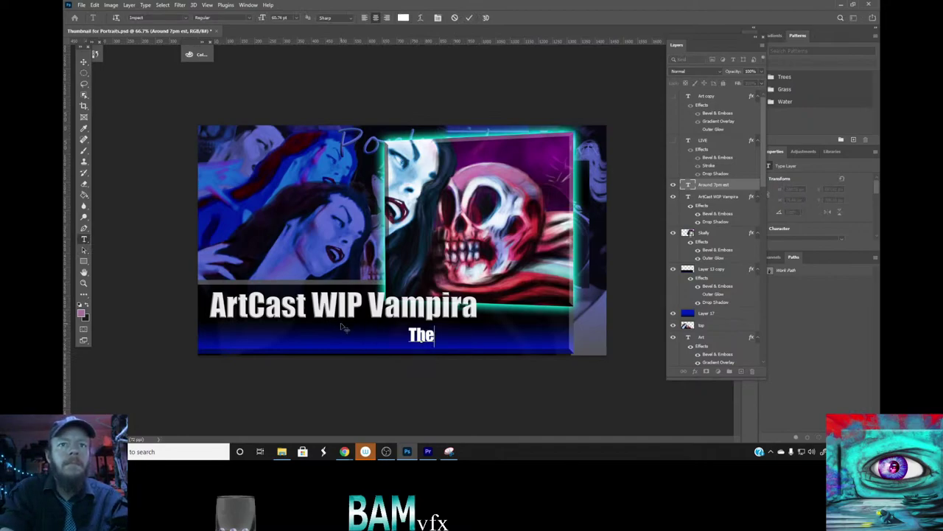
pyautogui.write(' 13')
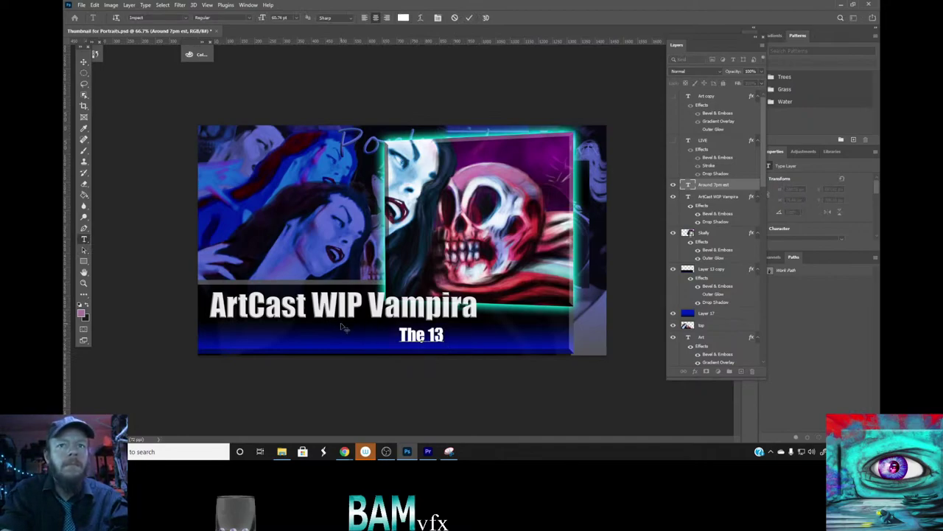
pyautogui.write('th')
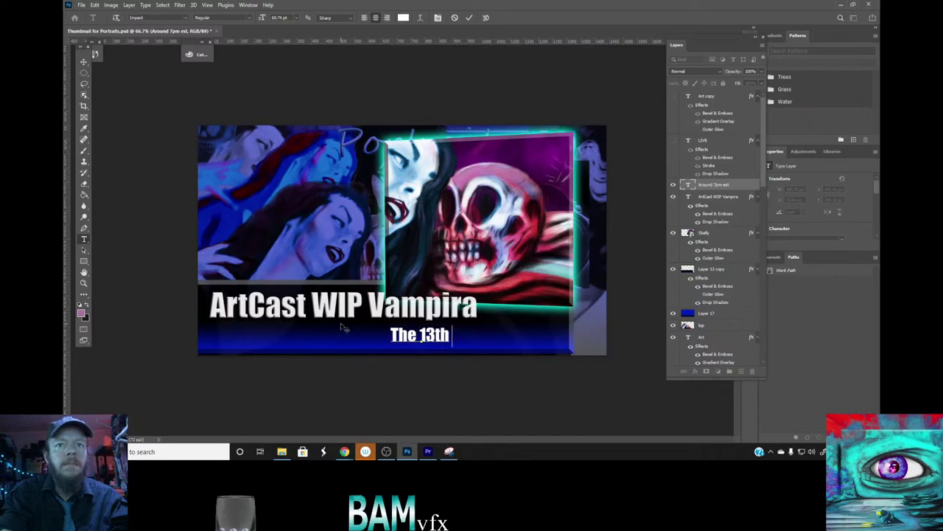
pyautogui.write(' Hour')
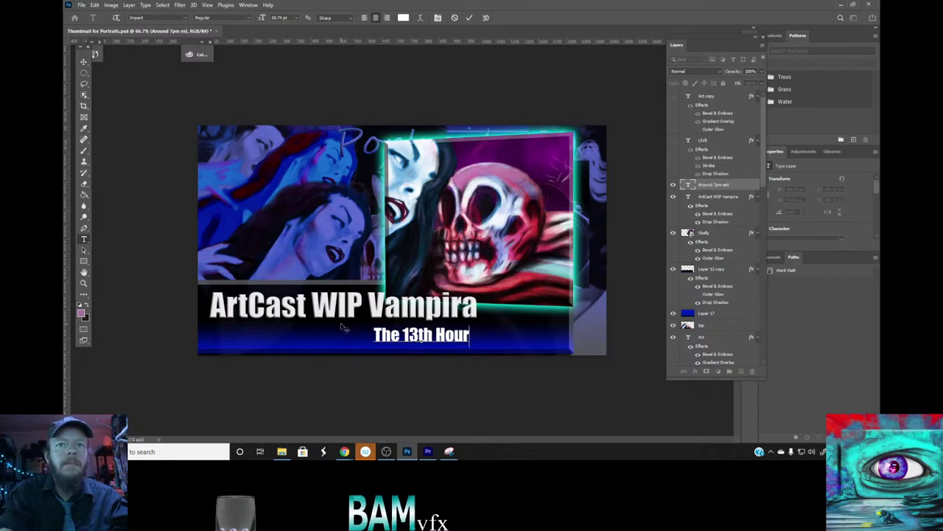
pyautogui.click(83, 62)
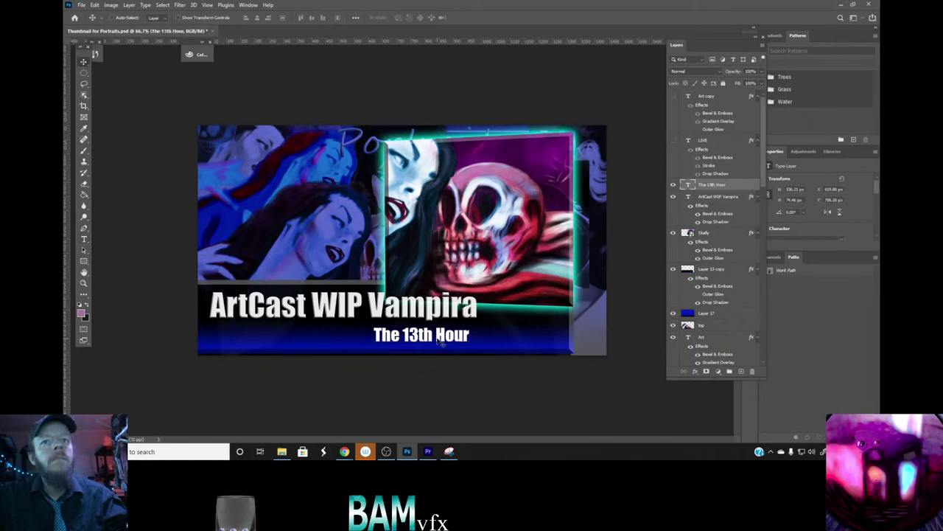
pyautogui.moveTo(438, 340); pyautogui.dragTo(278, 335)
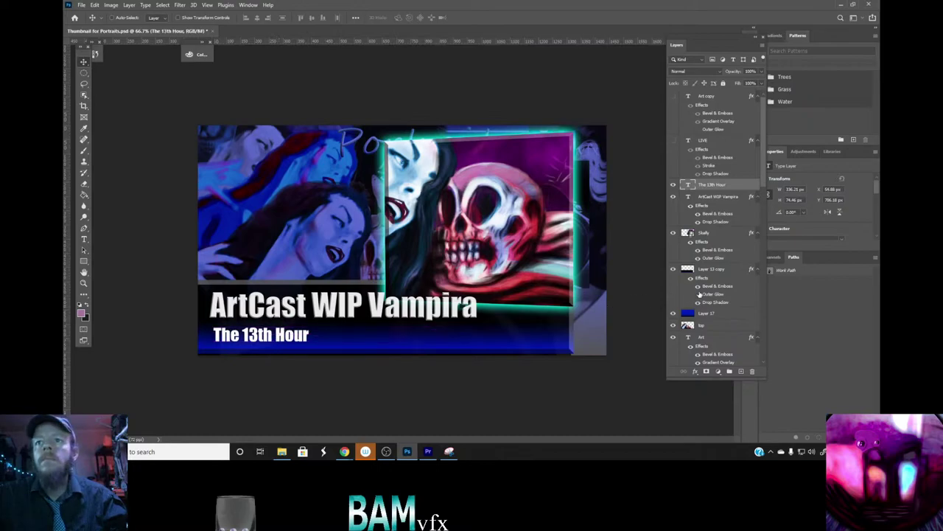
# Move the 2020-Bam-Logo layer directly above Skelly and place the logo at the right end of the blue title banner.
pyautogui.scroll(-3, 713, 293)
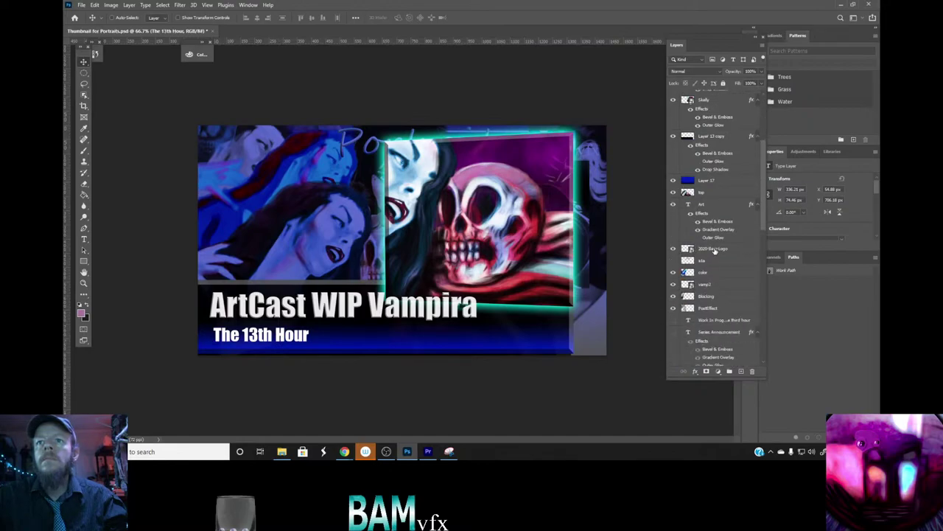
pyautogui.moveTo(714, 250); pyautogui.dragTo(715, 177)
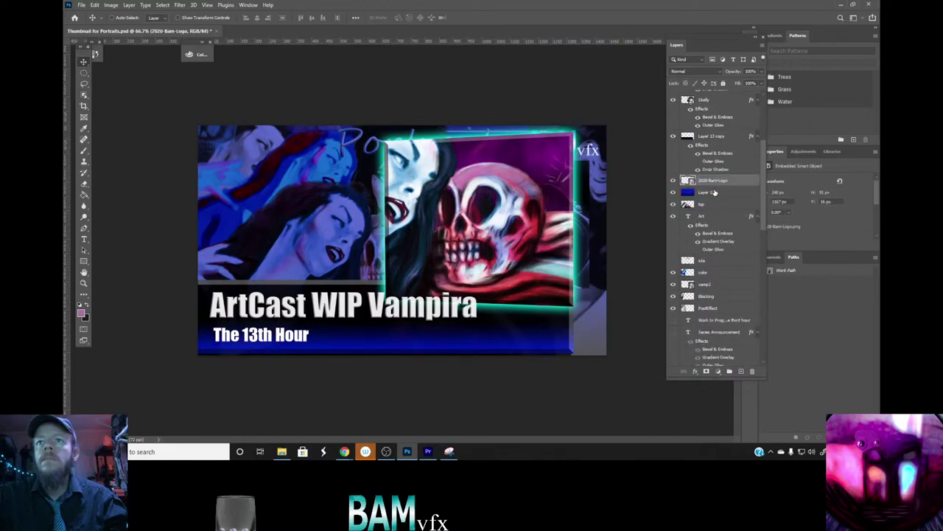
pyautogui.scroll(2, 714, 195)
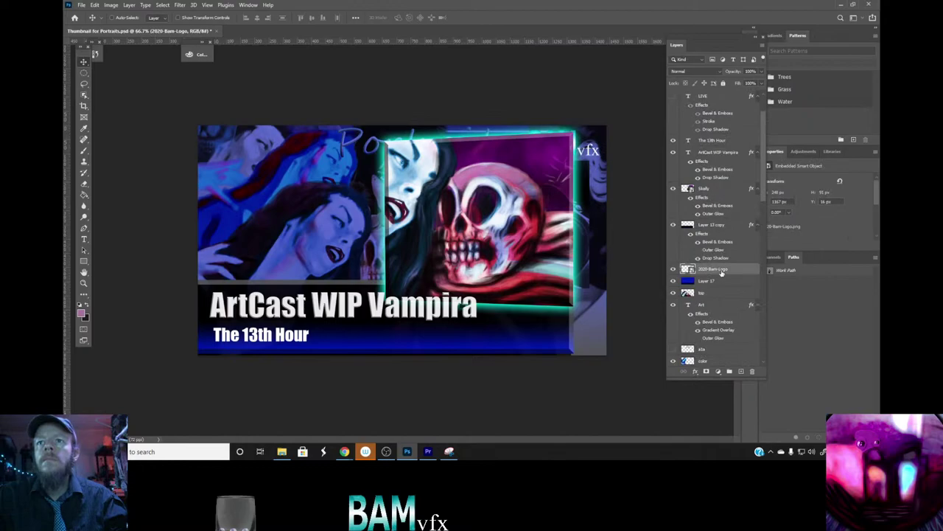
pyautogui.moveTo(722, 272); pyautogui.dragTo(716, 184)
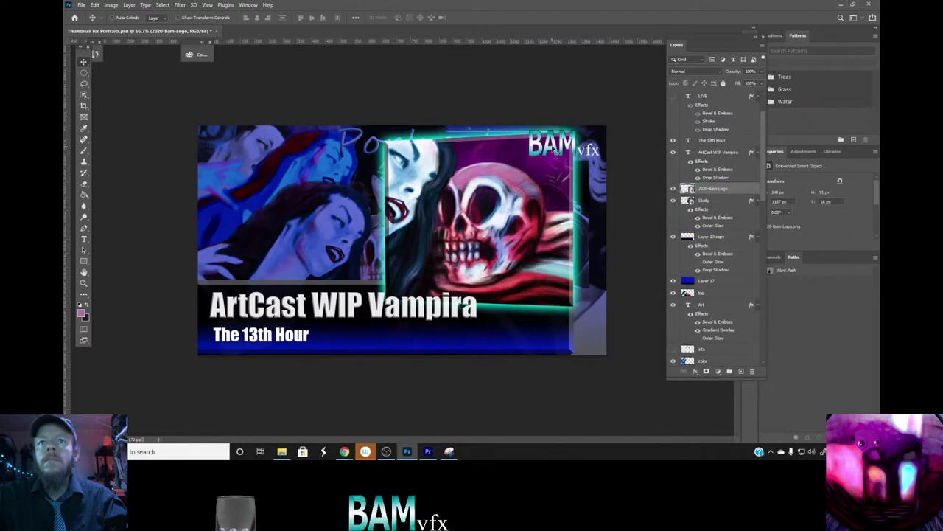
pyautogui.moveTo(557, 151); pyautogui.dragTo(520, 336)
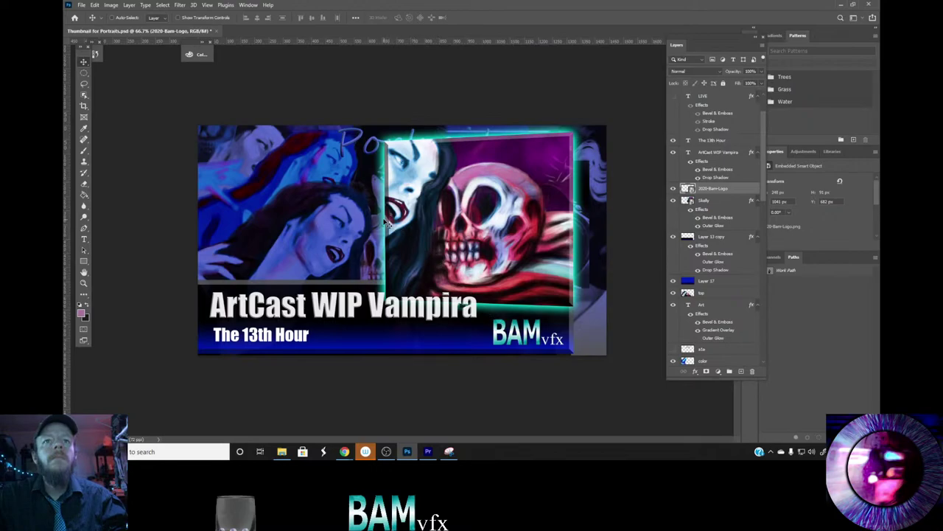
# Save the thumbnail document and set up a Save for Web PNG-24 export scaled to 75 percent.
pyautogui.click(81, 5)
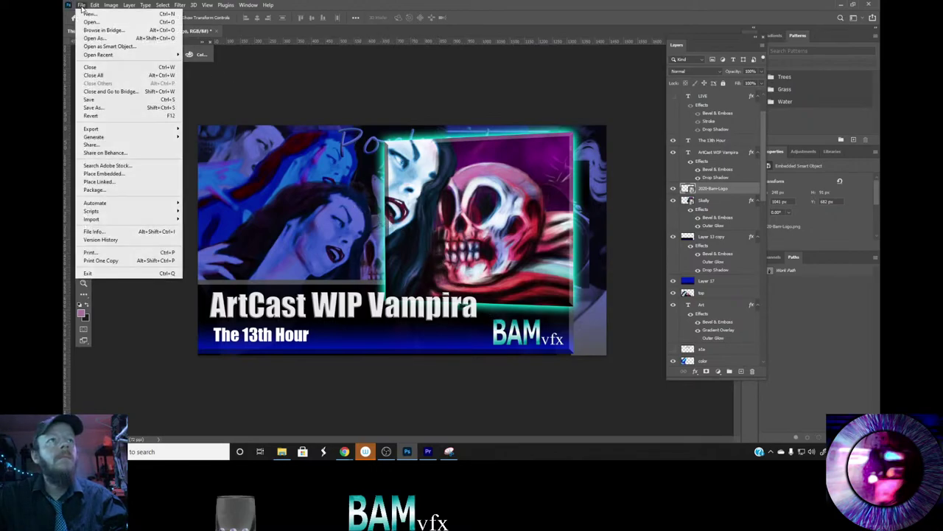
pyautogui.click(89, 99)
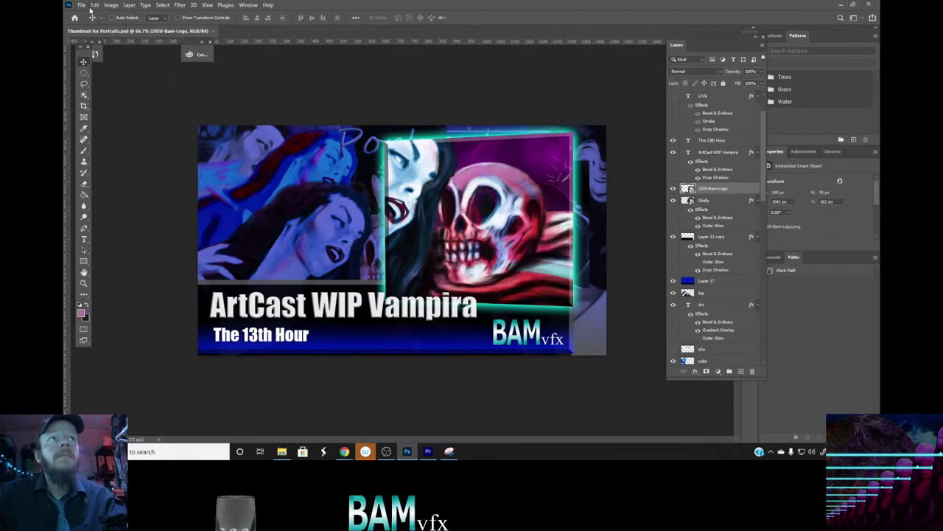
pyautogui.click(82, 5)
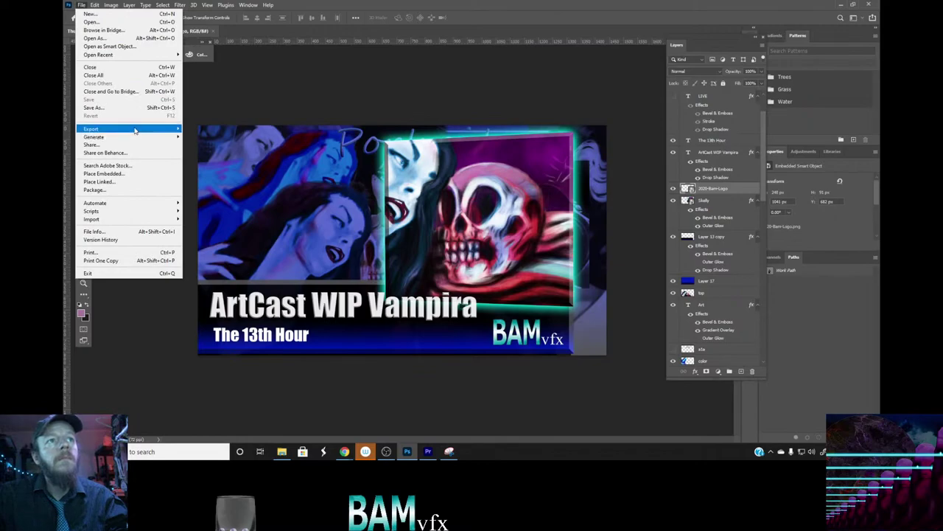
pyautogui.moveTo(137, 130)
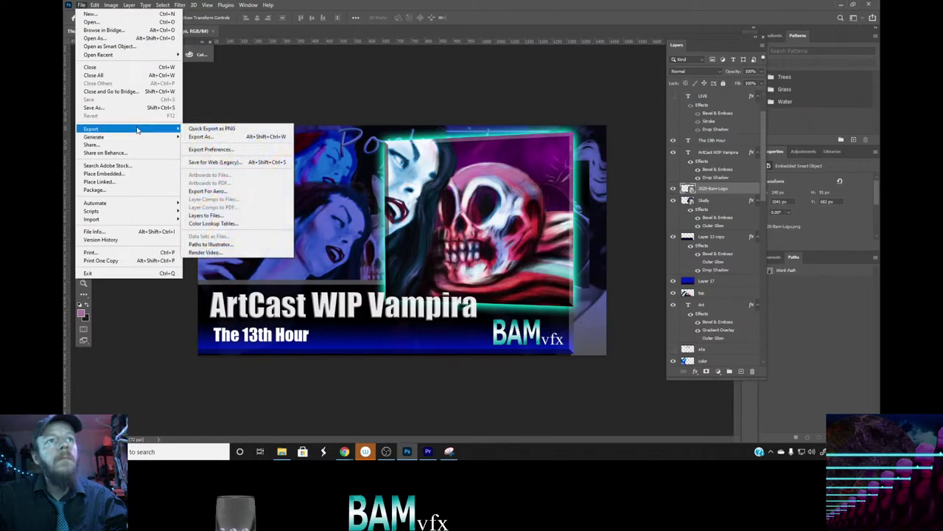
pyautogui.click(221, 162)
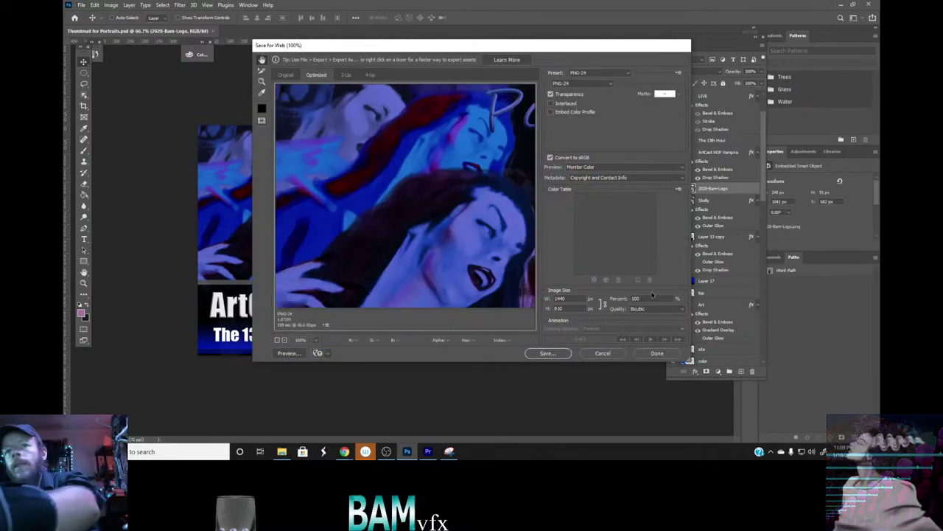
pyautogui.click(652, 297)
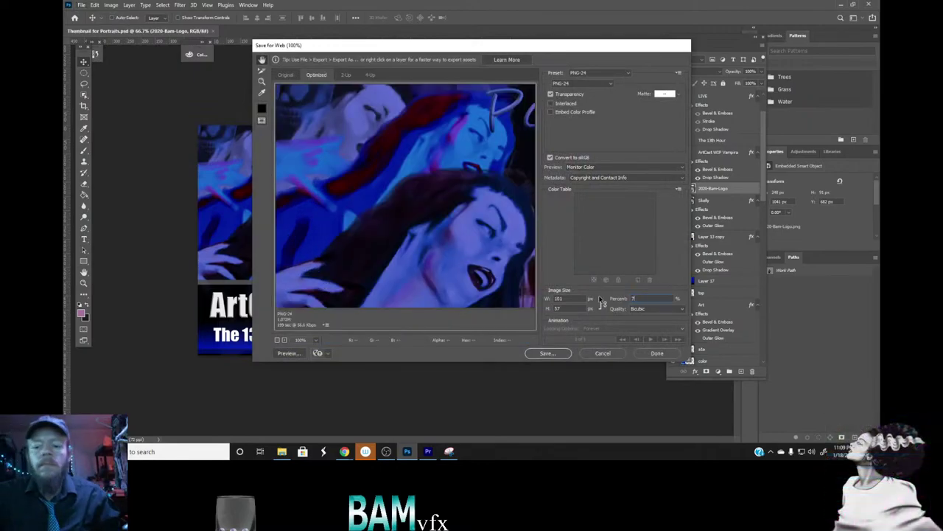
pyautogui.press('Return')
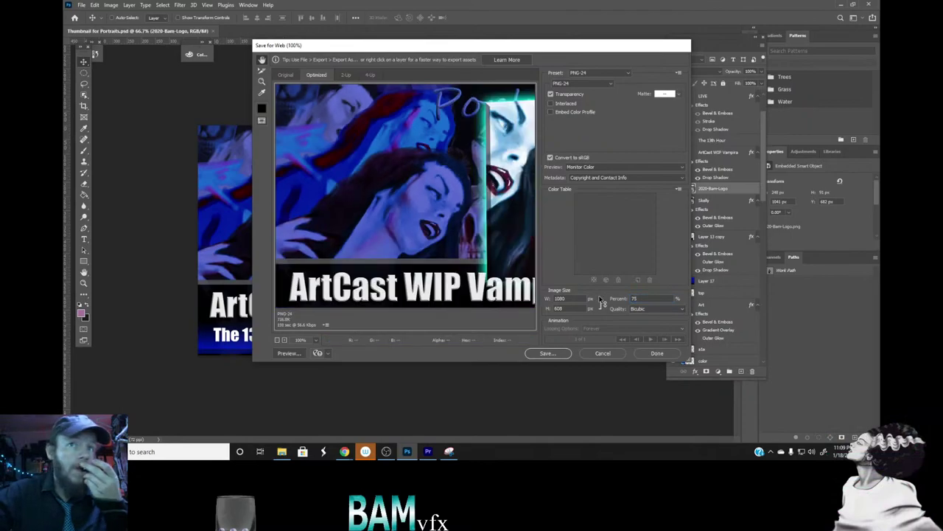
# Save the optimized image in the Vampira folder as "WIP-the-13th hour Vampira", basing the name on the existing third-hour file.
pyautogui.click(549, 354)
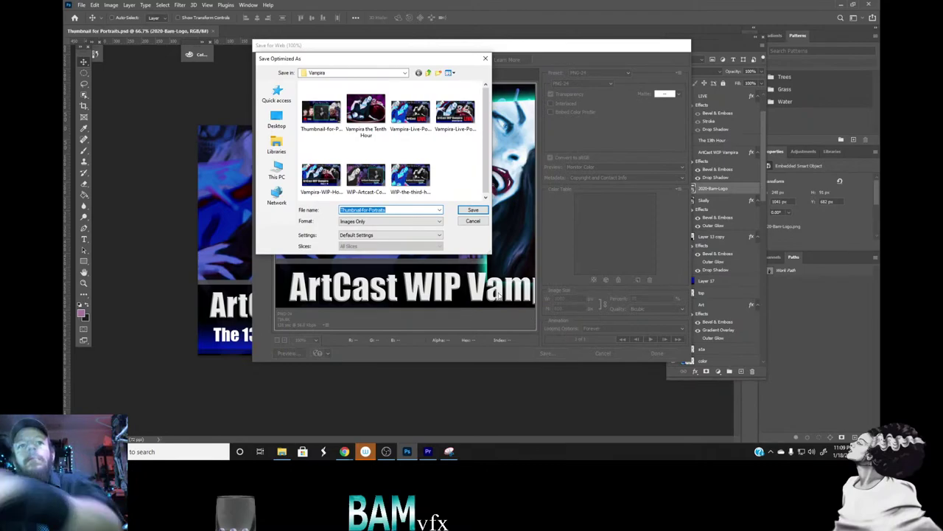
pyautogui.click(408, 184)
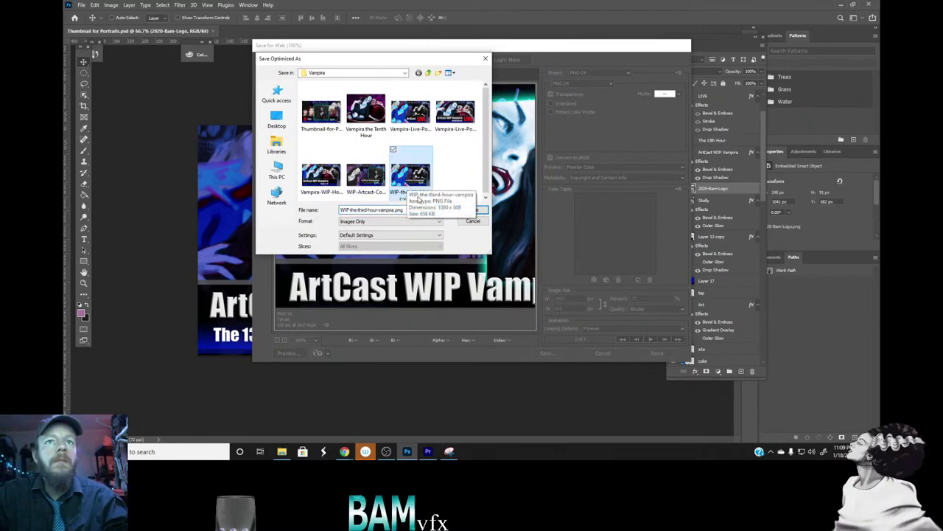
pyautogui.doubleClick(394, 210)
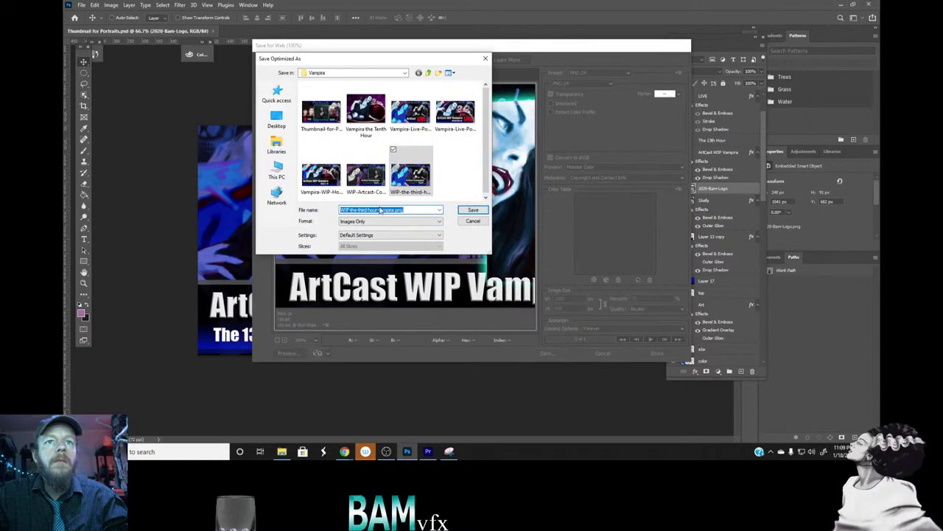
pyautogui.click(416, 210)
pyautogui.moveTo(416, 209); pyautogui.dragTo(360, 210)
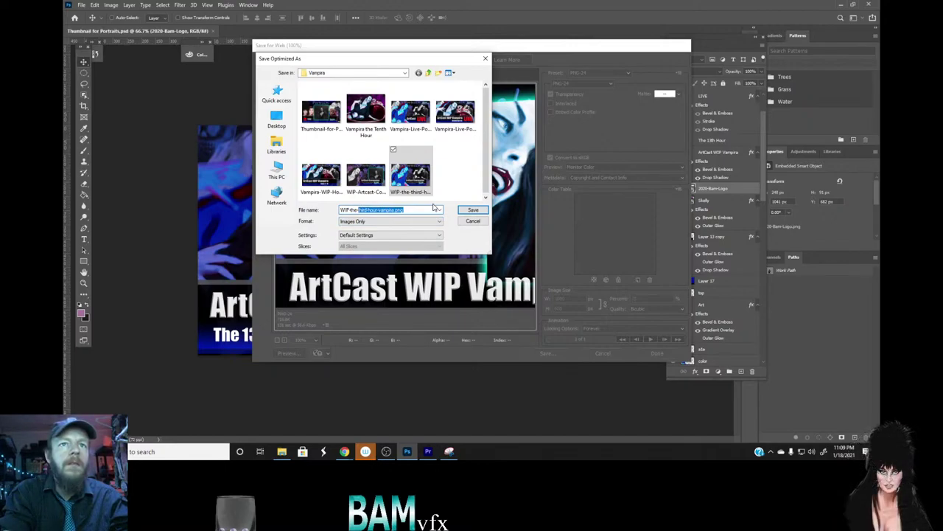
pyautogui.write('the-')
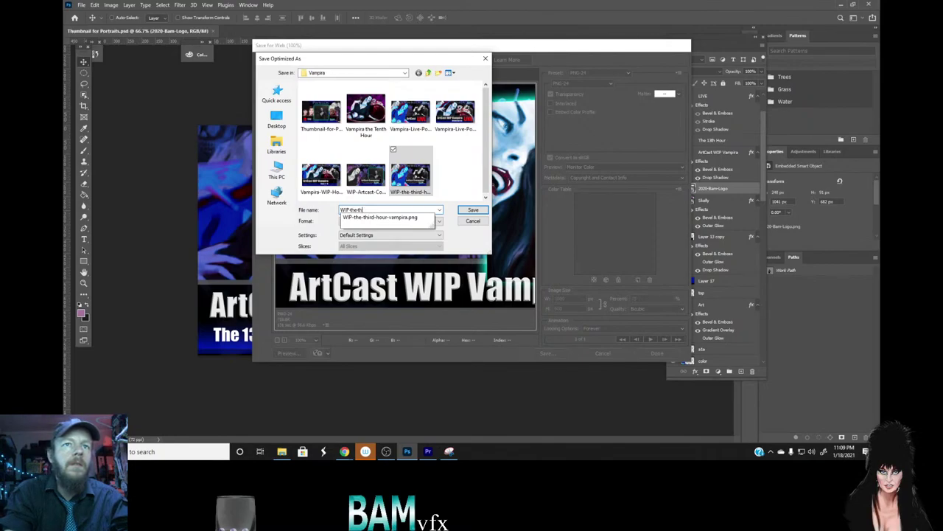
pyautogui.write('13')
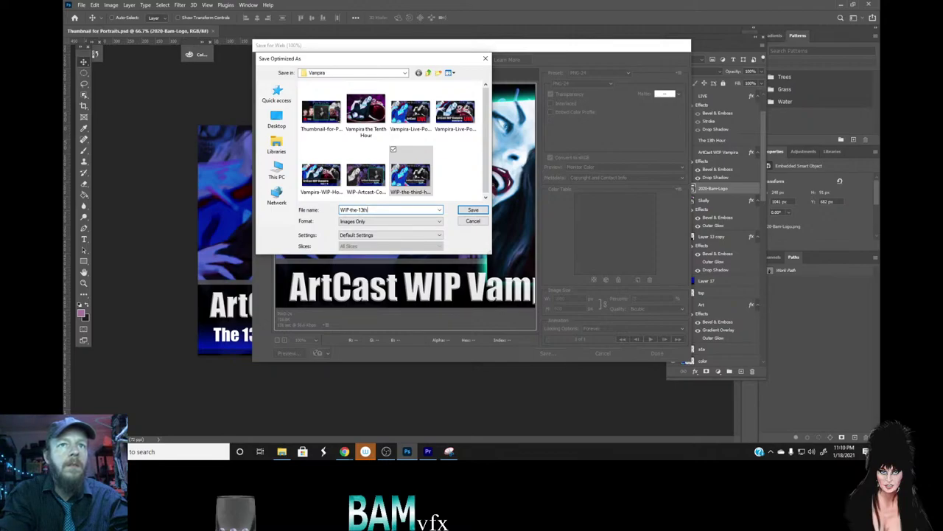
pyautogui.write('th hour')
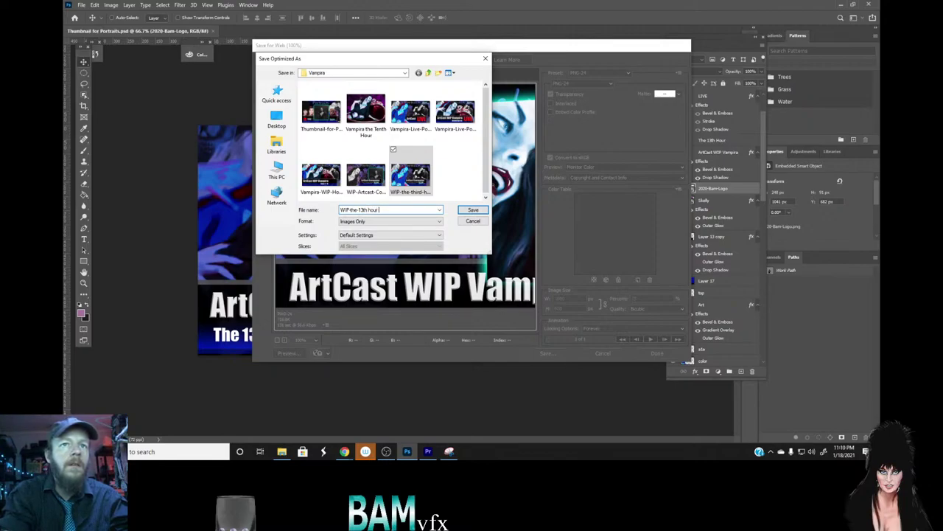
pyautogui.write(' Vampira')
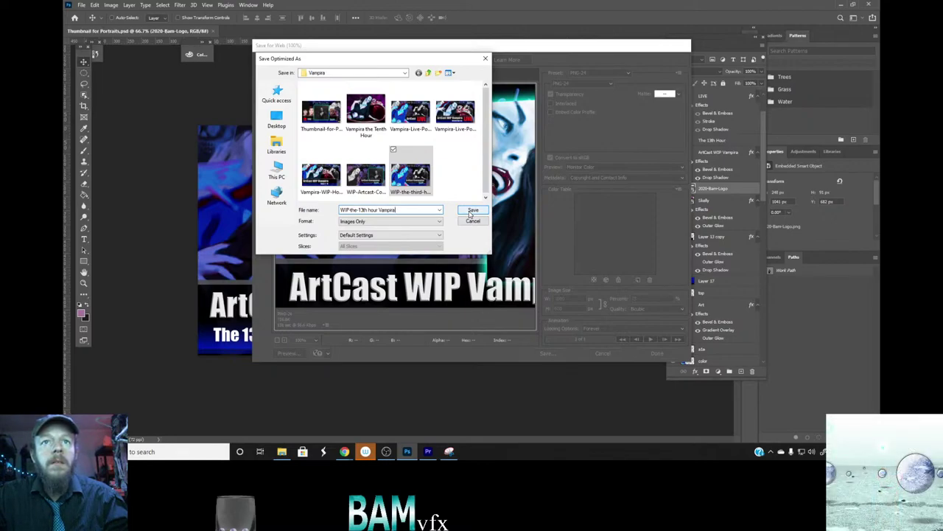
pyautogui.click(472, 211)
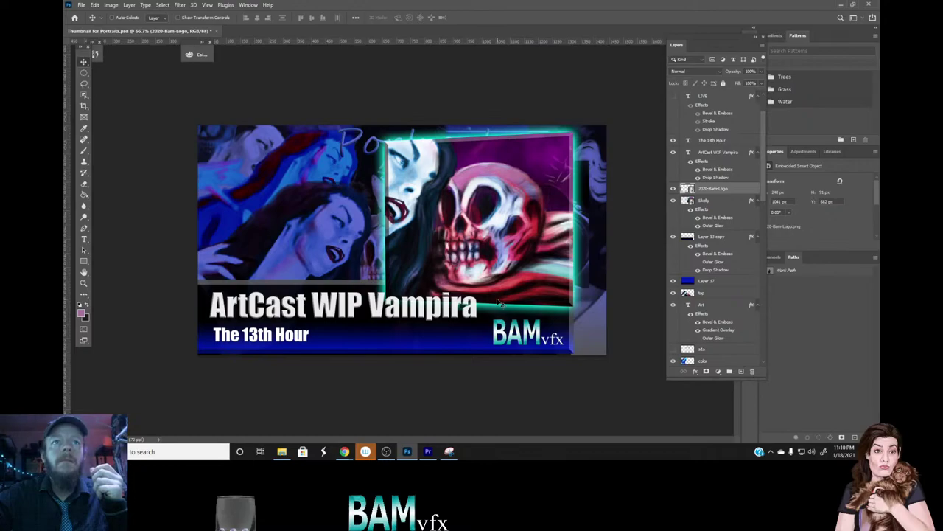
# Save the thumbnail document again and close Photoshop.
pyautogui.click(82, 6)
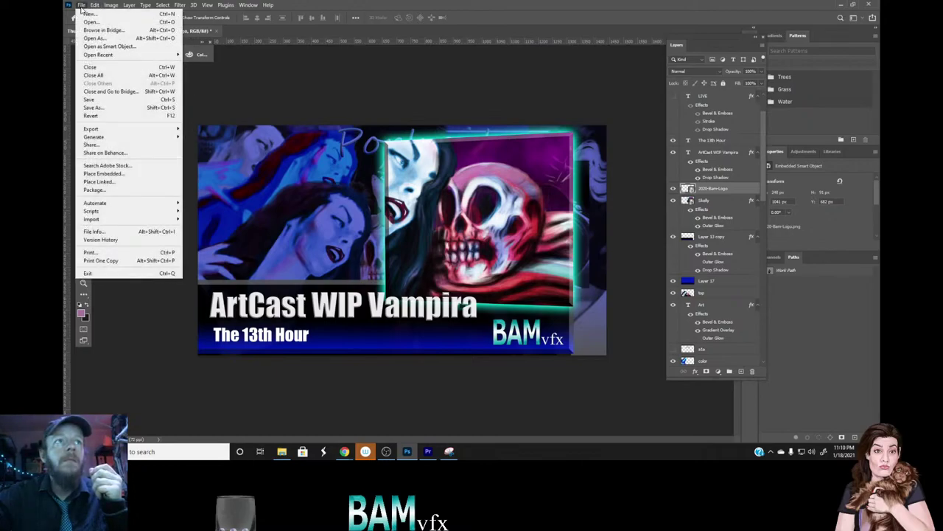
pyautogui.click(106, 101)
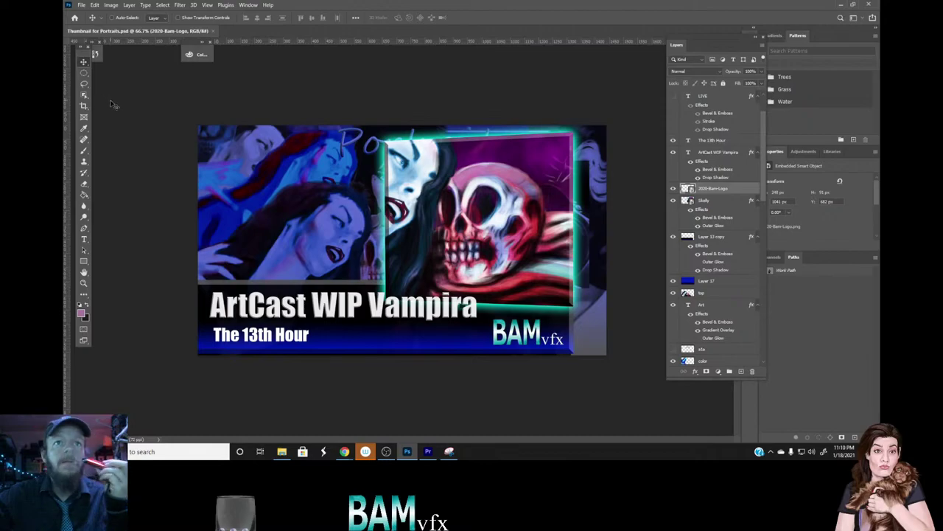
pyautogui.click(872, 6)
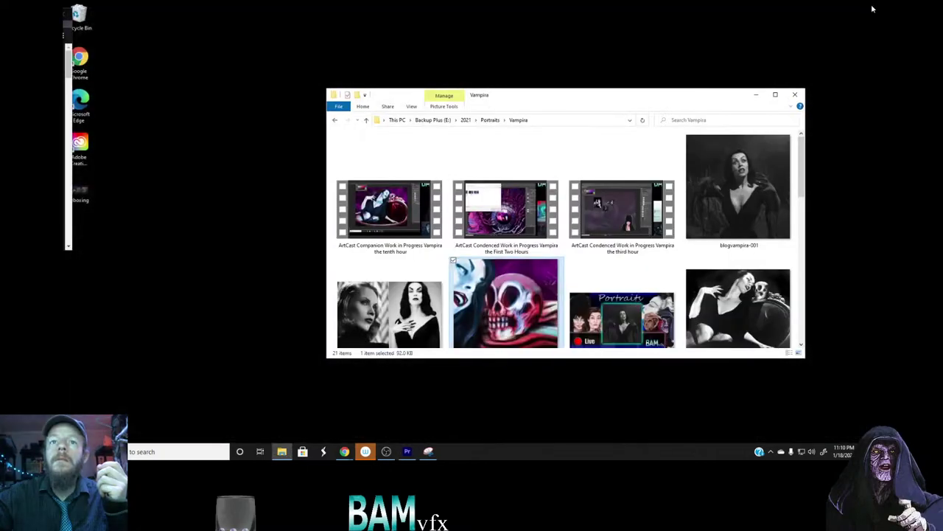
# Switch to Premiere Pro and open the recent project Portraits 2021.
pyautogui.click(407, 452)
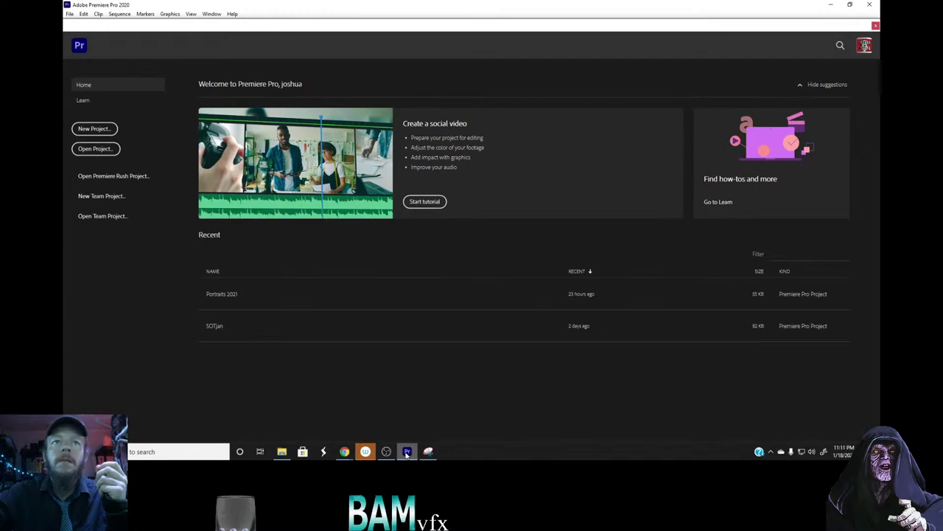
pyautogui.click(280, 297)
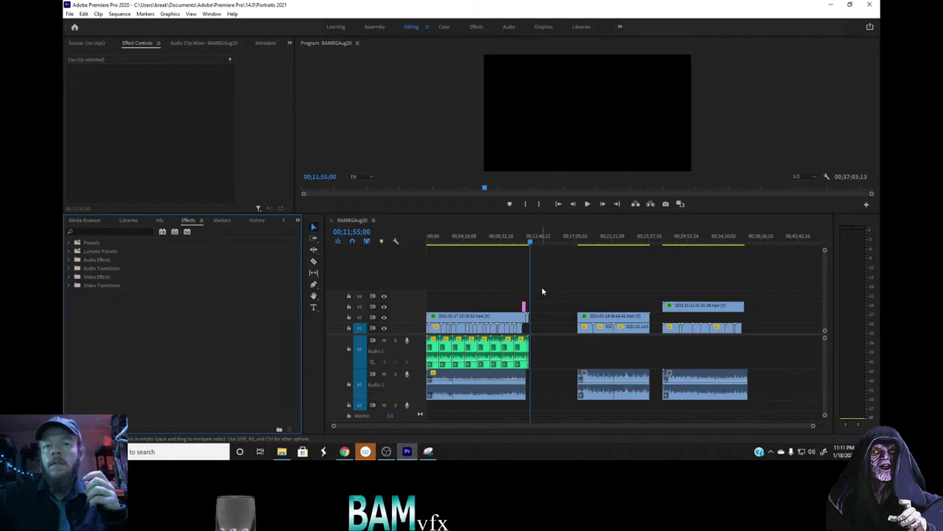
# Move the opening section's V1, V2 and A2 clips past the last clip group in the sequence, leaving the A1 audio in place.
pyautogui.click(431, 297)
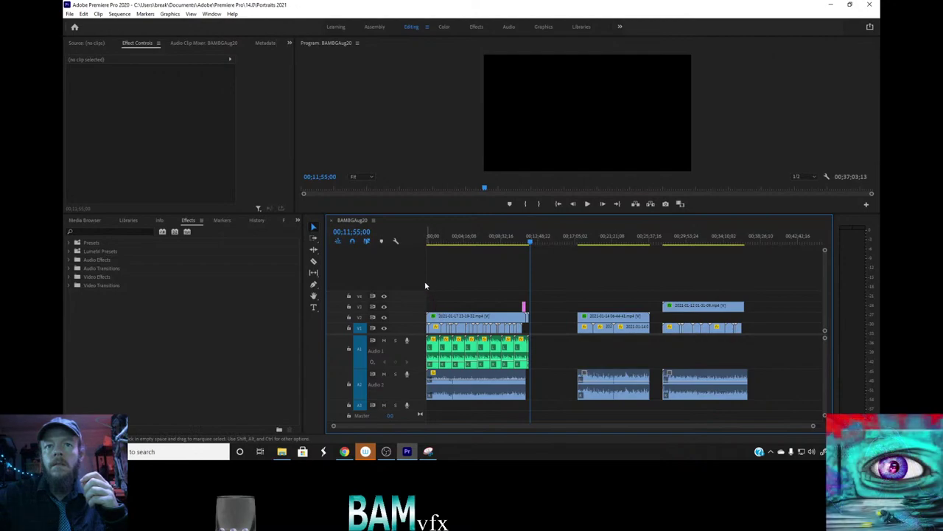
pyautogui.moveTo(427, 286); pyautogui.dragTo(816, 317)
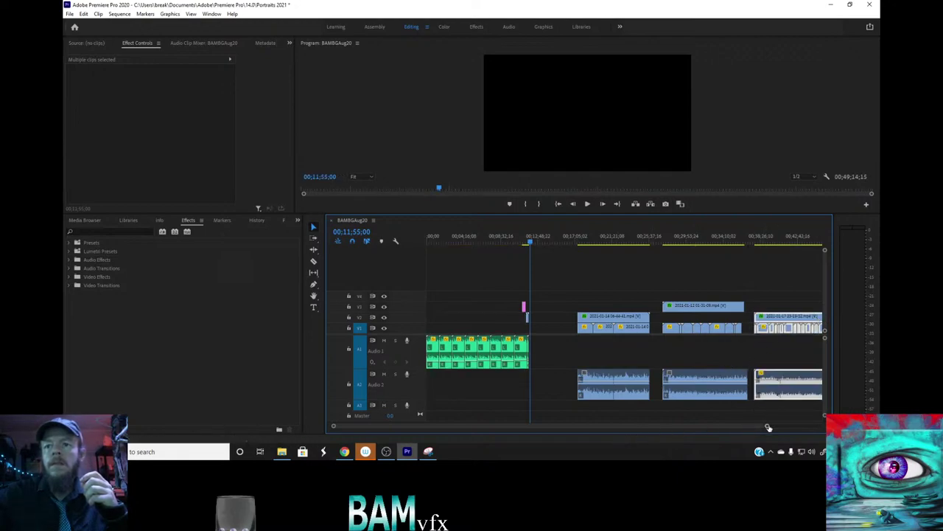
pyautogui.moveTo(767, 428); pyautogui.dragTo(819, 425)
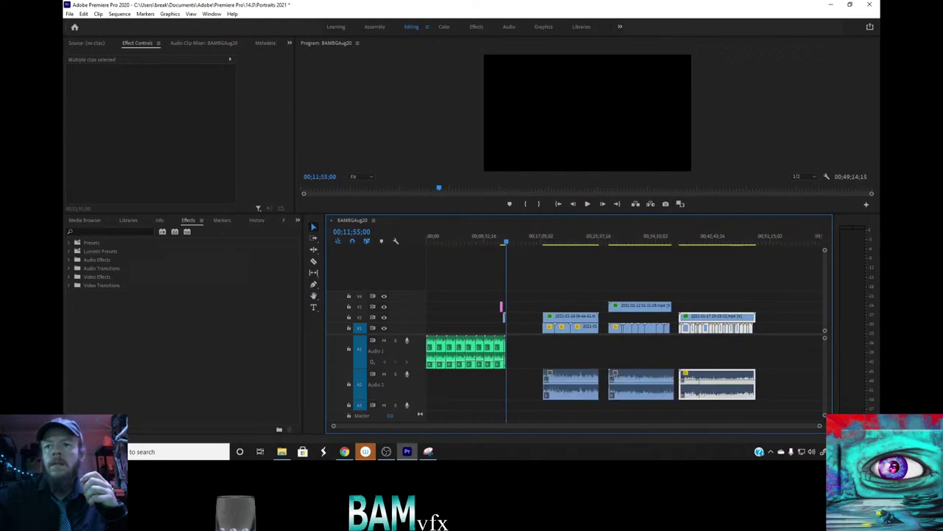
pyautogui.click(282, 451)
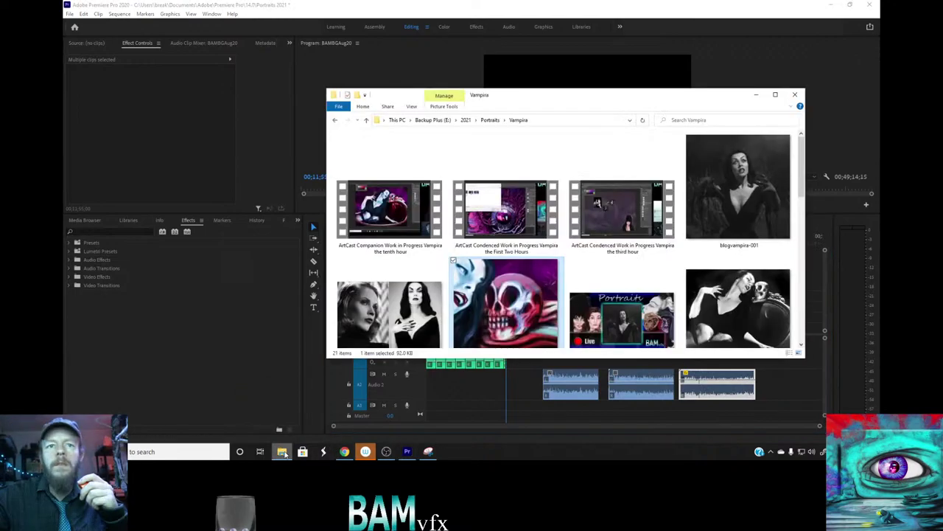
pyautogui.click(397, 120)
pyautogui.click(573, 181)
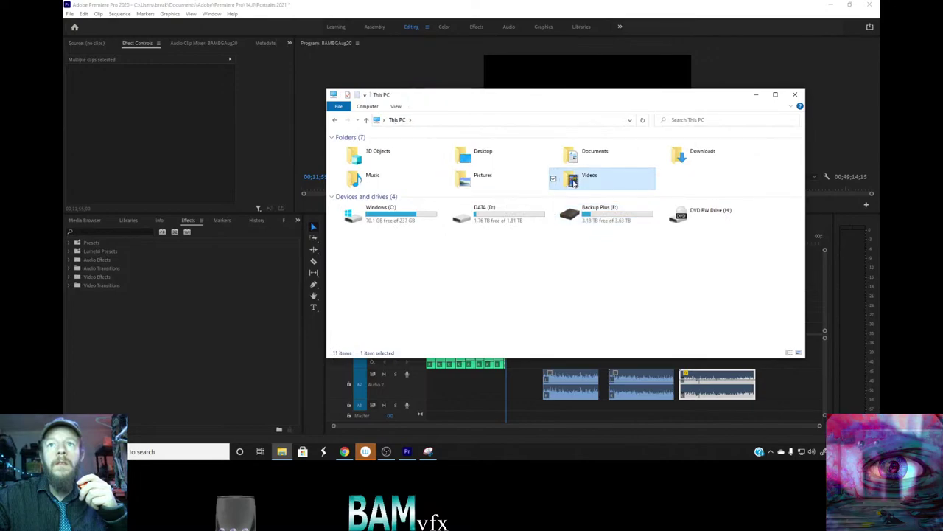
pyautogui.doubleClick(573, 180)
pyautogui.doubleClick(400, 161)
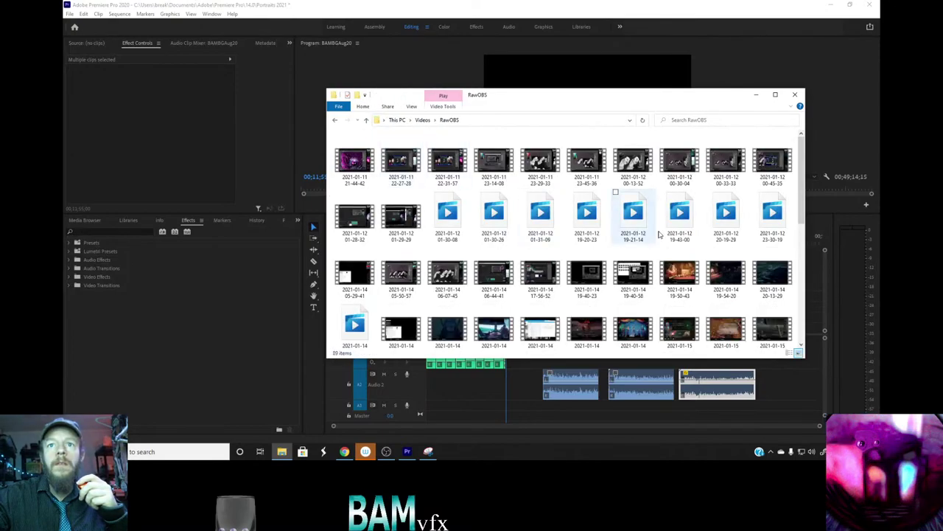
pyautogui.moveTo(802, 205); pyautogui.dragTo(799, 332)
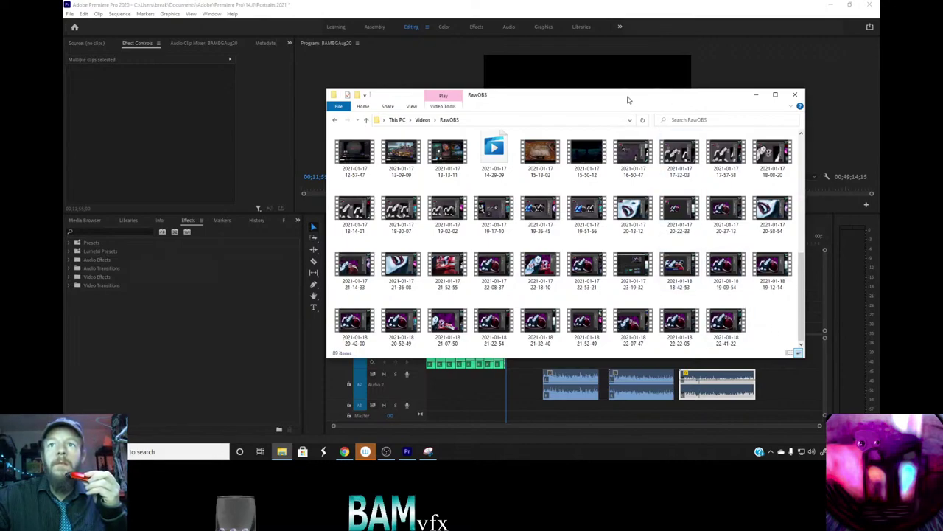
pyautogui.moveTo(653, 99); pyautogui.dragTo(490, 73)
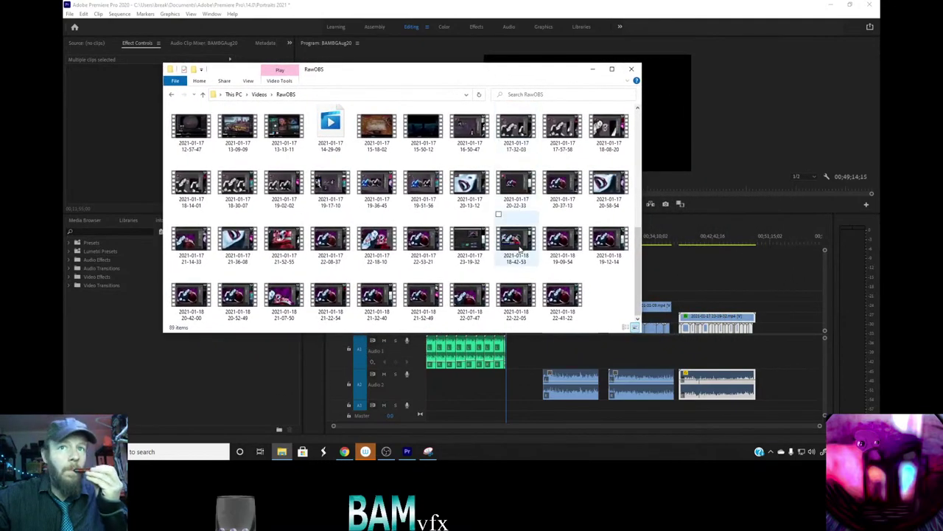
pyautogui.moveTo(519, 249); pyautogui.dragTo(770, 331)
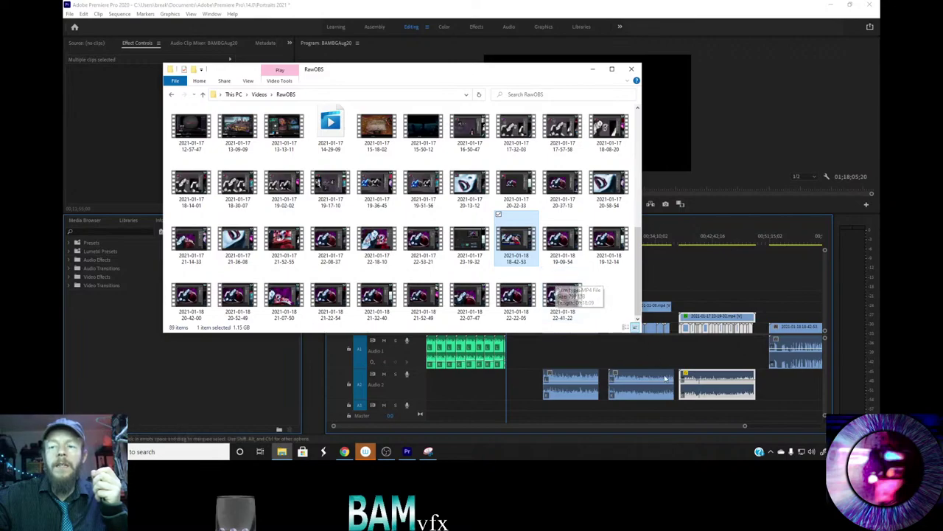
pyautogui.moveTo(745, 427); pyautogui.dragTo(819, 426)
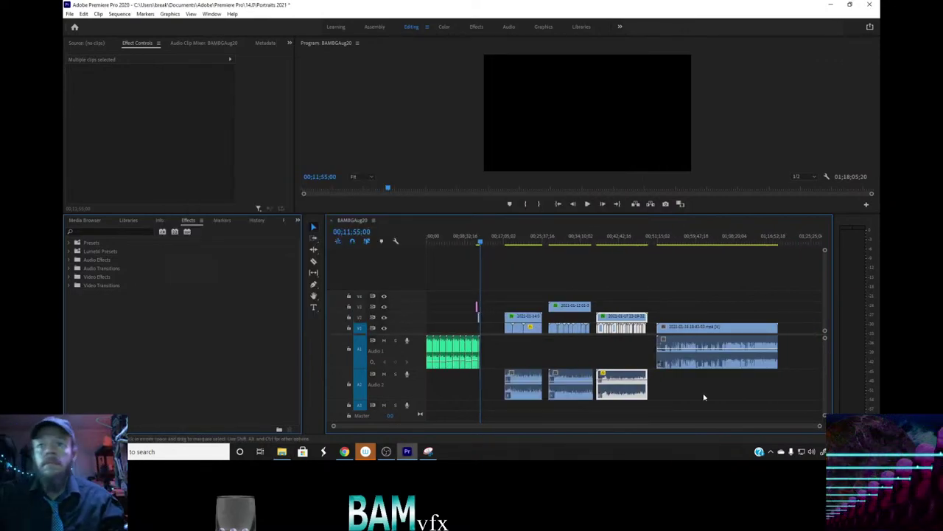
pyautogui.click(283, 452)
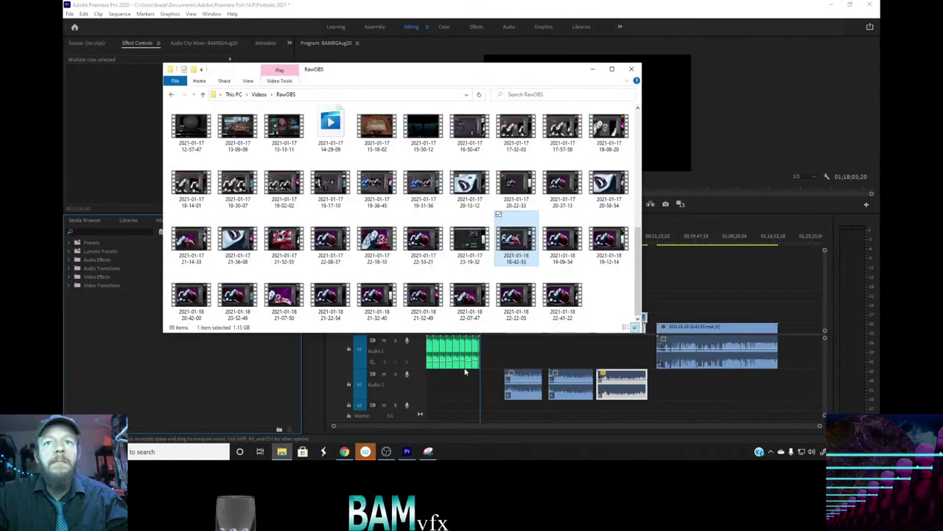
pyautogui.click(558, 241)
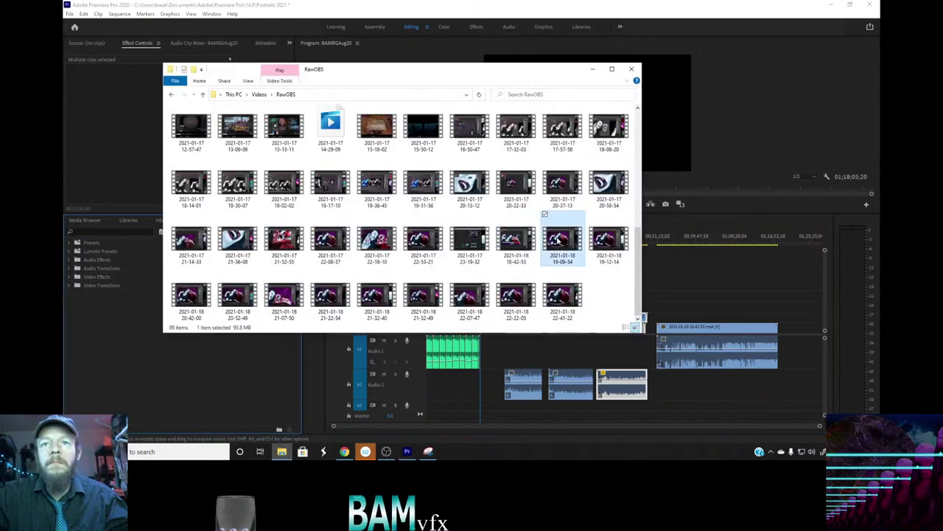
pyautogui.moveTo(558, 240); pyautogui.dragTo(784, 331)
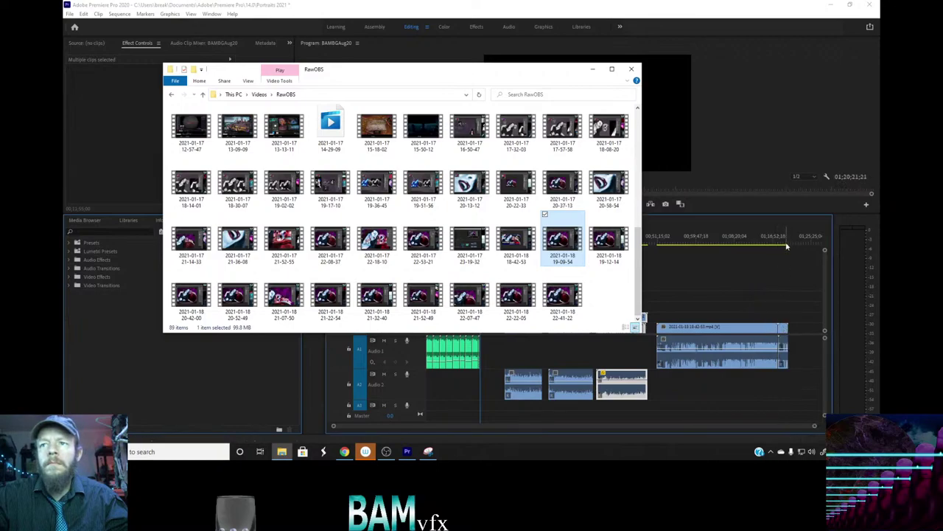
pyautogui.click(608, 243)
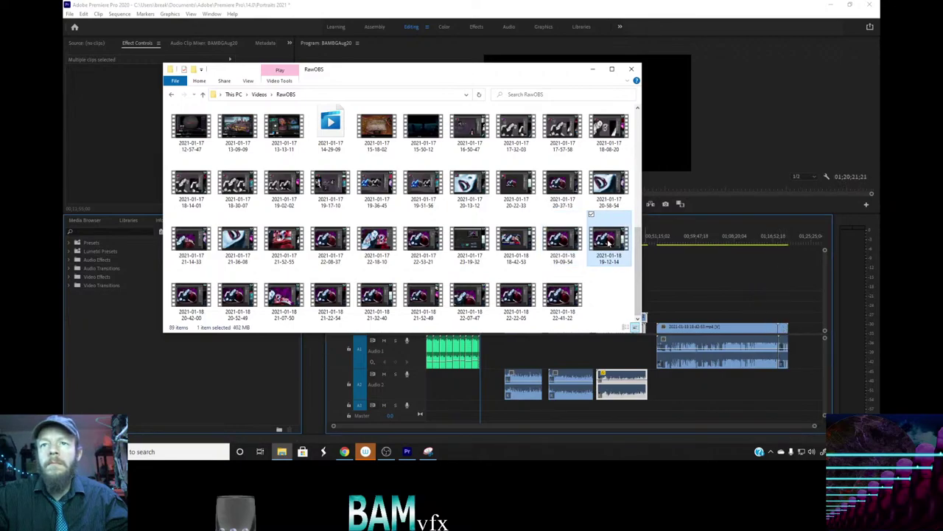
pyautogui.moveTo(609, 243); pyautogui.dragTo(795, 339)
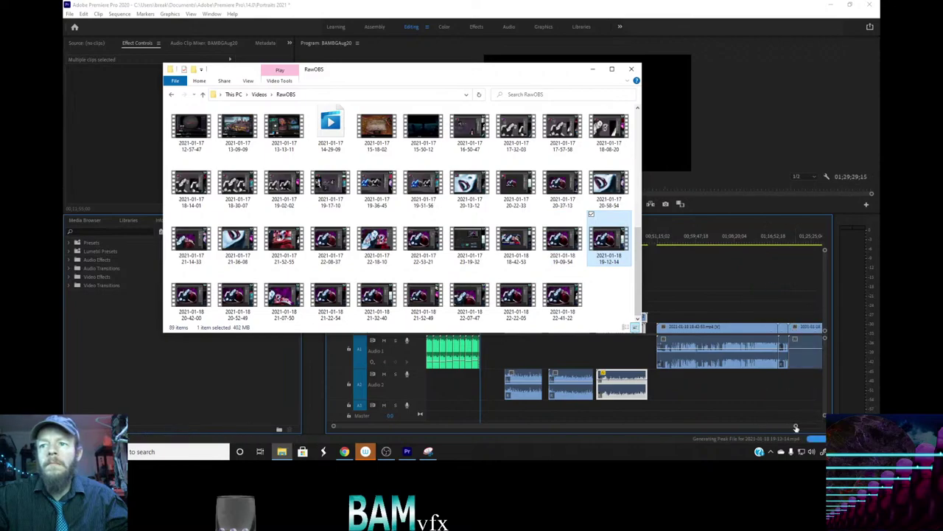
pyautogui.click(796, 427)
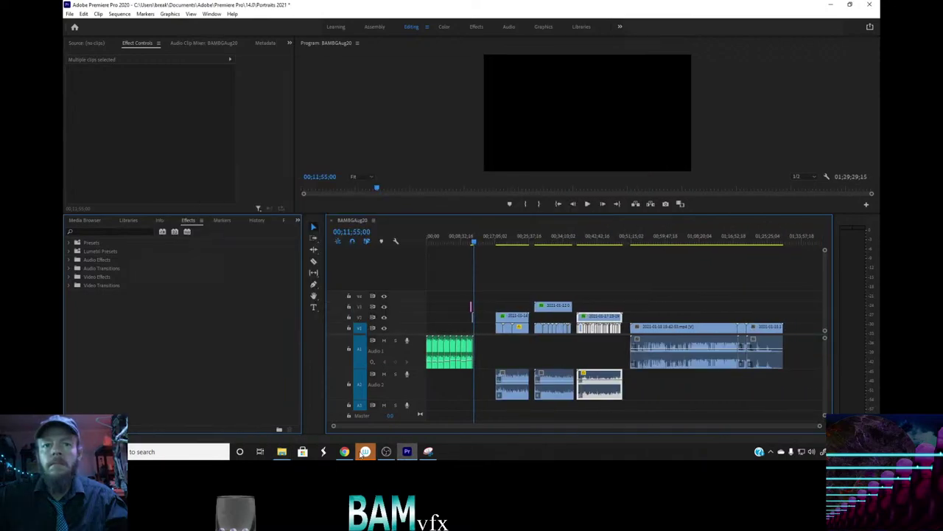
pyautogui.click(282, 451)
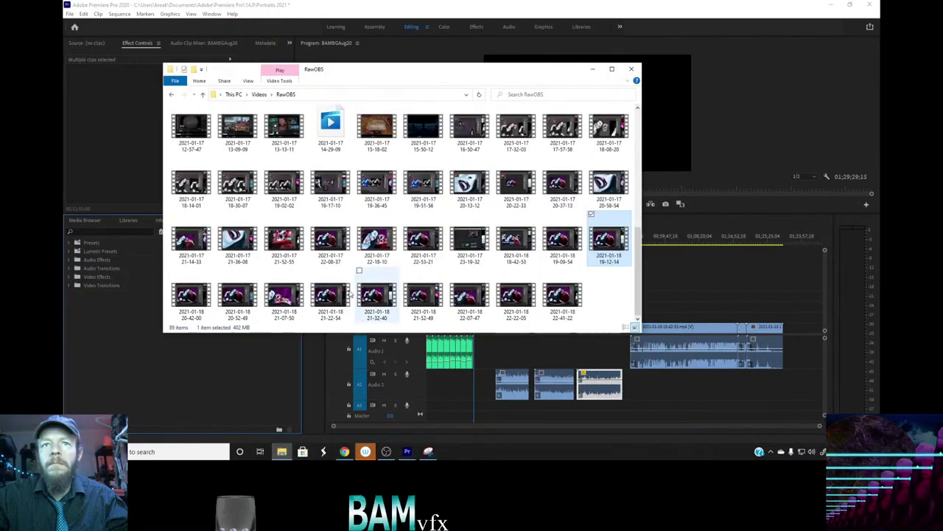
pyautogui.moveTo(191, 294); pyautogui.dragTo(788, 331)
pyautogui.click(800, 427)
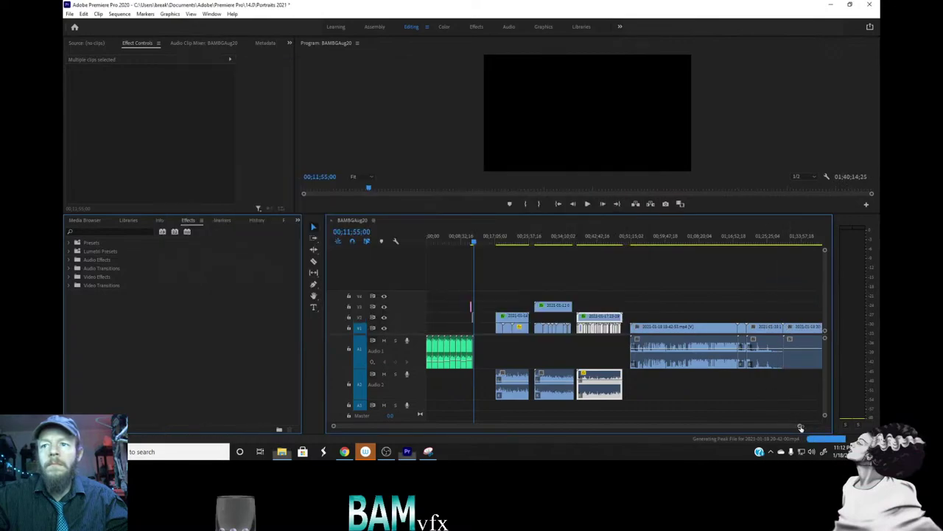
pyautogui.press('\\')
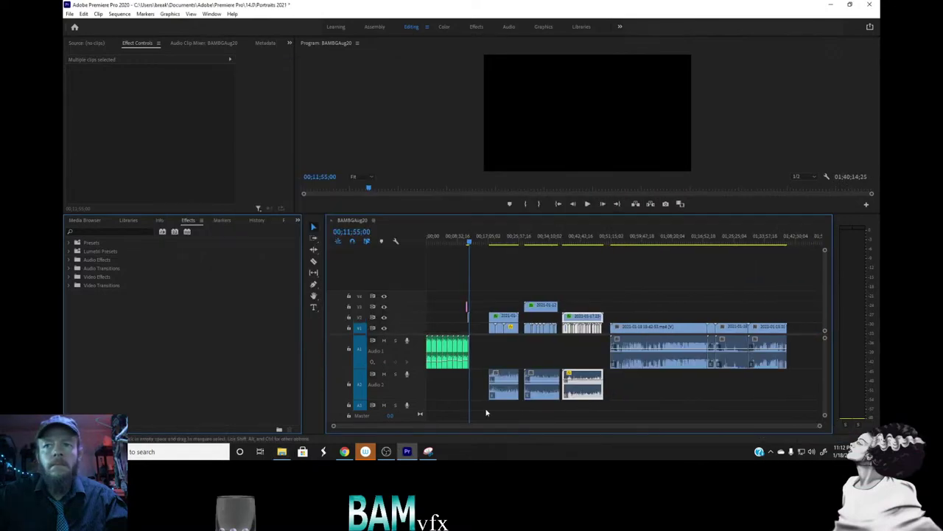
pyautogui.click(281, 451)
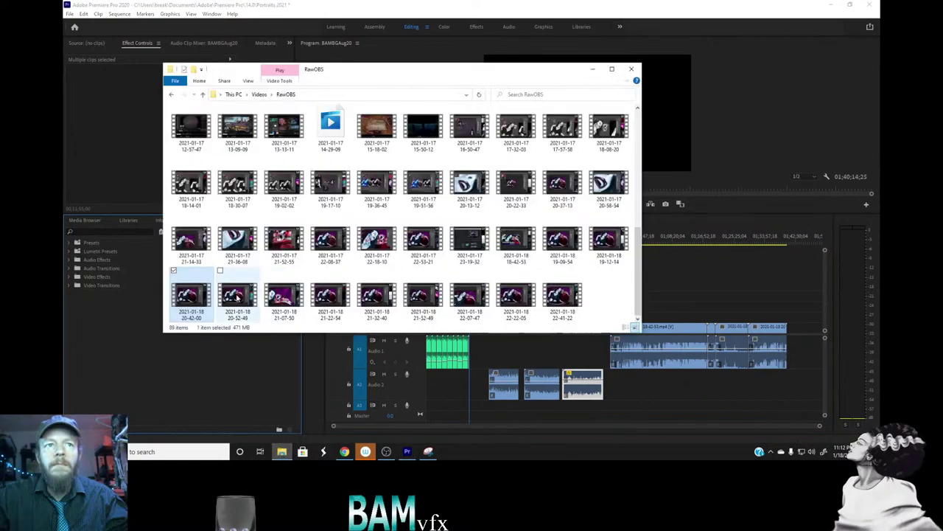
pyautogui.click(237, 296)
pyautogui.moveTo(233, 296); pyautogui.dragTo(792, 331)
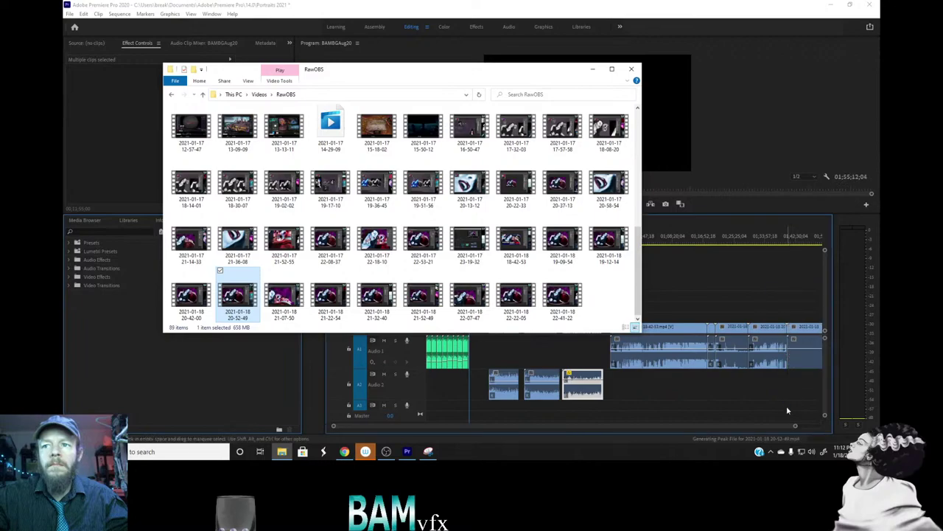
pyautogui.click(795, 426)
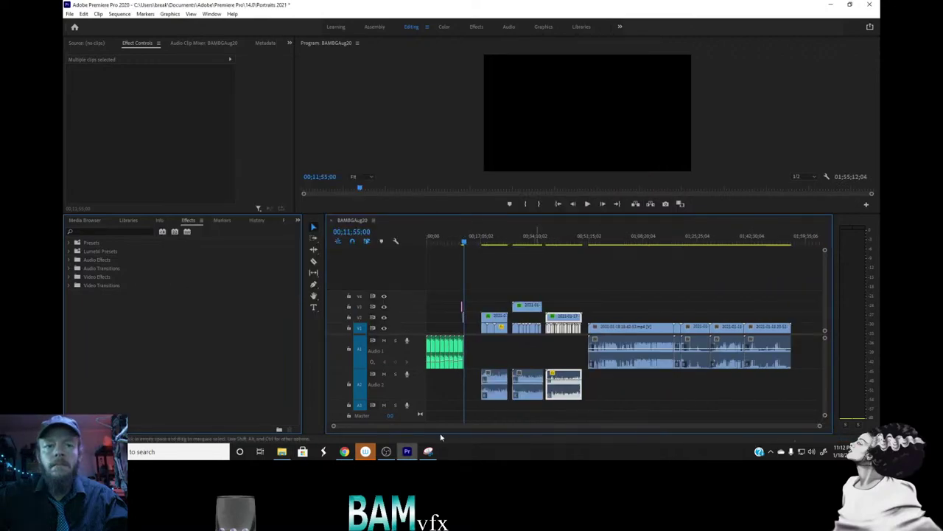
pyautogui.click(283, 452)
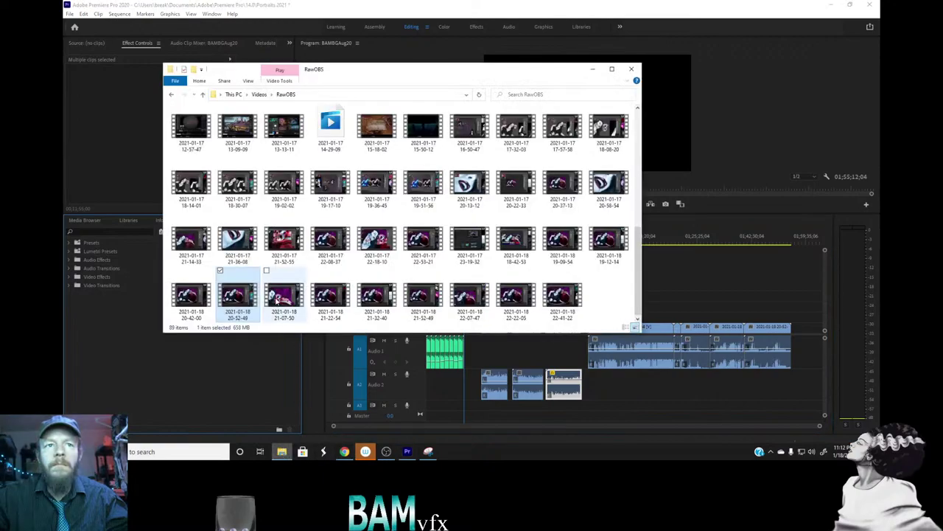
pyautogui.click(285, 295)
pyautogui.moveTo(283, 295); pyautogui.dragTo(796, 333)
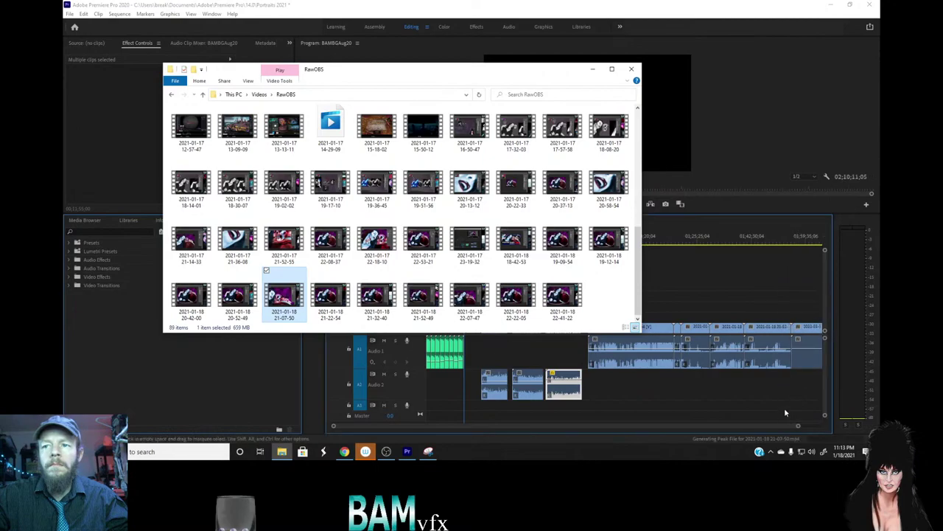
pyautogui.moveTo(798, 427); pyautogui.dragTo(832, 424)
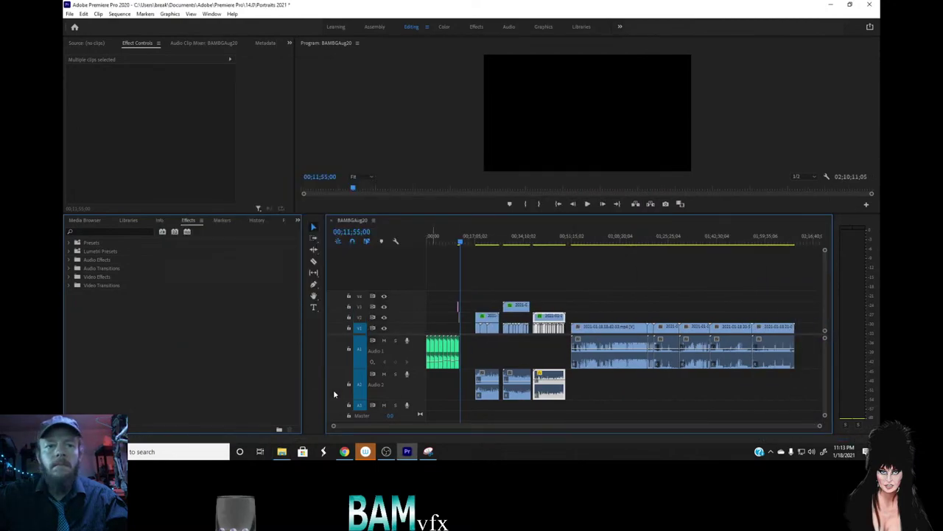
pyautogui.click(282, 451)
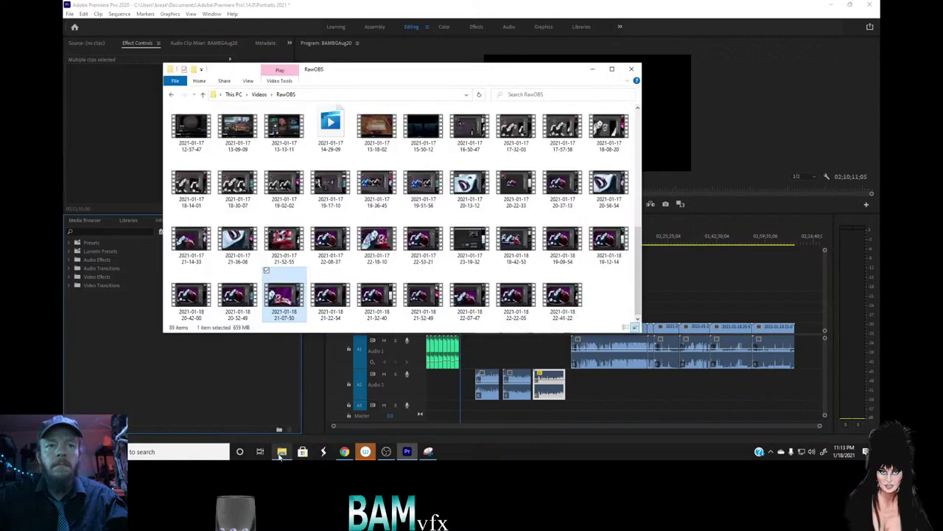
pyautogui.click(334, 297)
pyautogui.moveTo(328, 297); pyautogui.dragTo(802, 333)
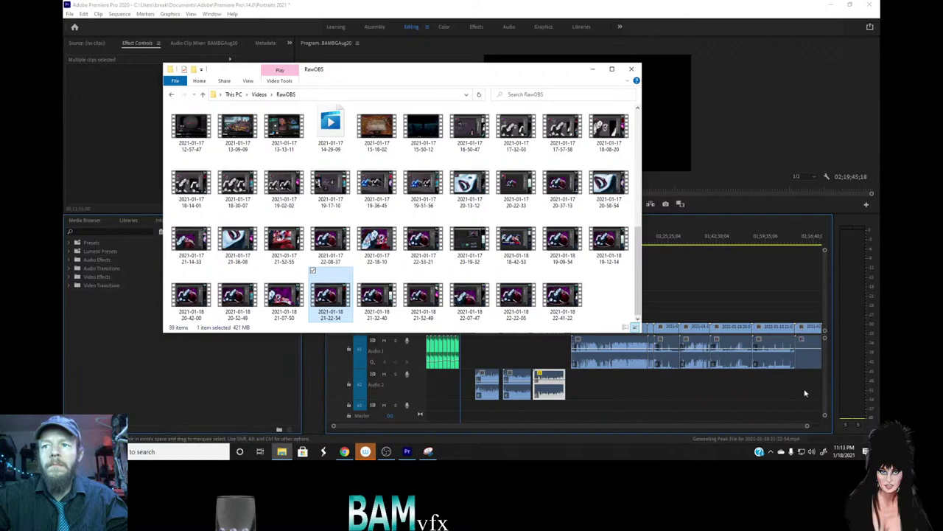
pyautogui.click(807, 428)
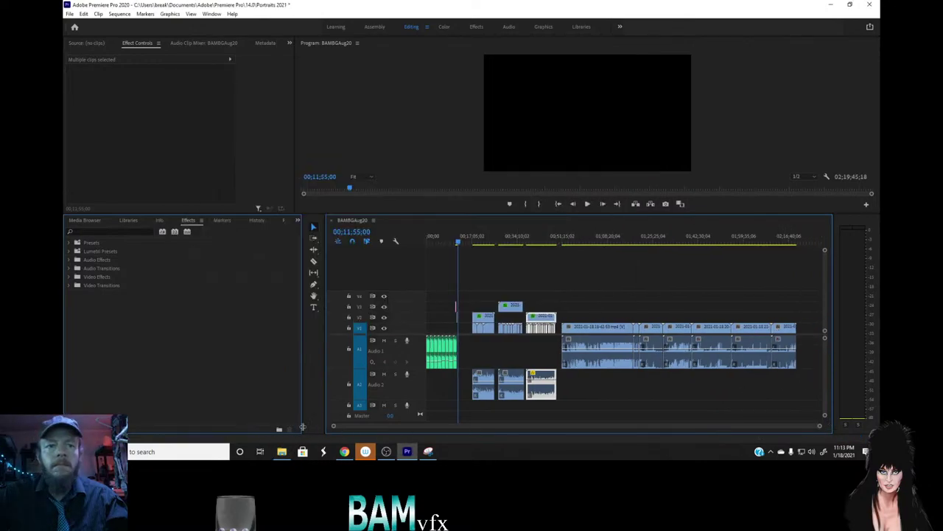
pyautogui.click(282, 453)
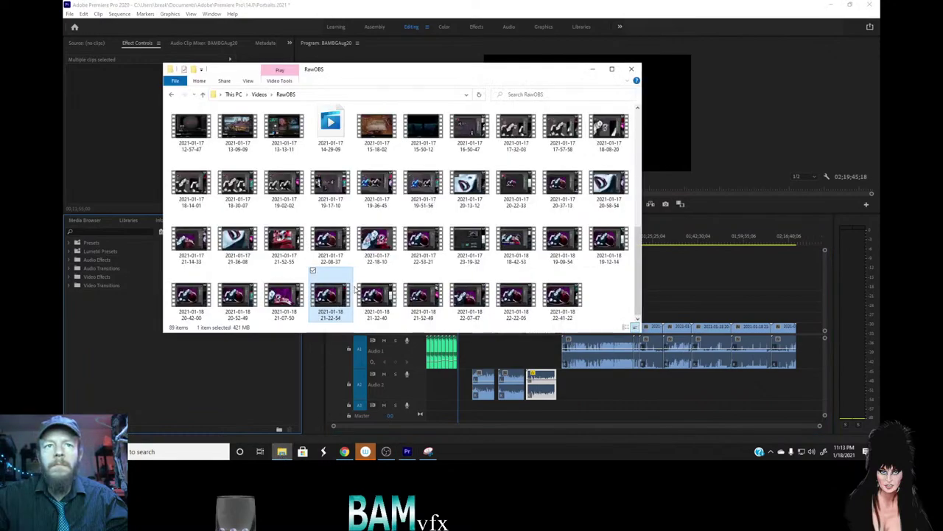
pyautogui.click(376, 294)
pyautogui.moveTo(376, 296); pyautogui.dragTo(803, 338)
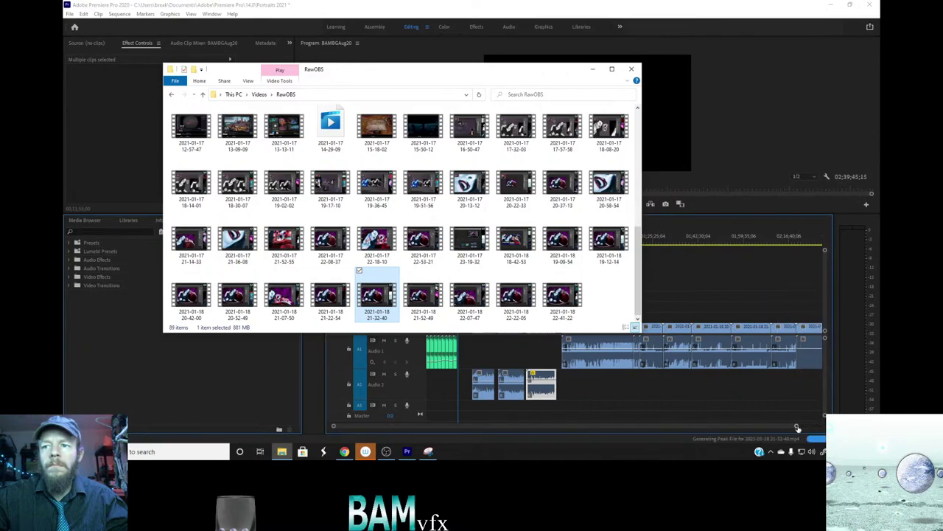
pyautogui.moveTo(797, 428); pyautogui.dragTo(820, 426)
pyautogui.click(282, 452)
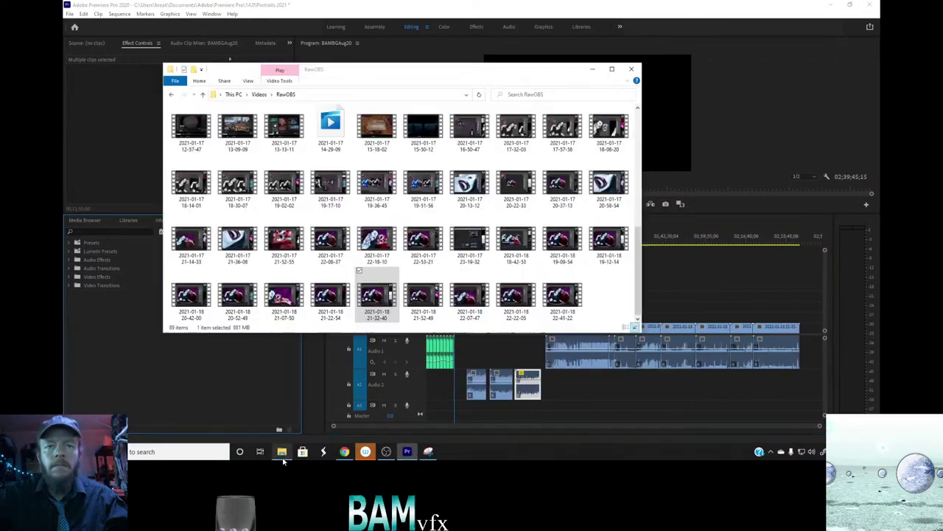
pyautogui.moveTo(422, 295); pyautogui.dragTo(803, 337)
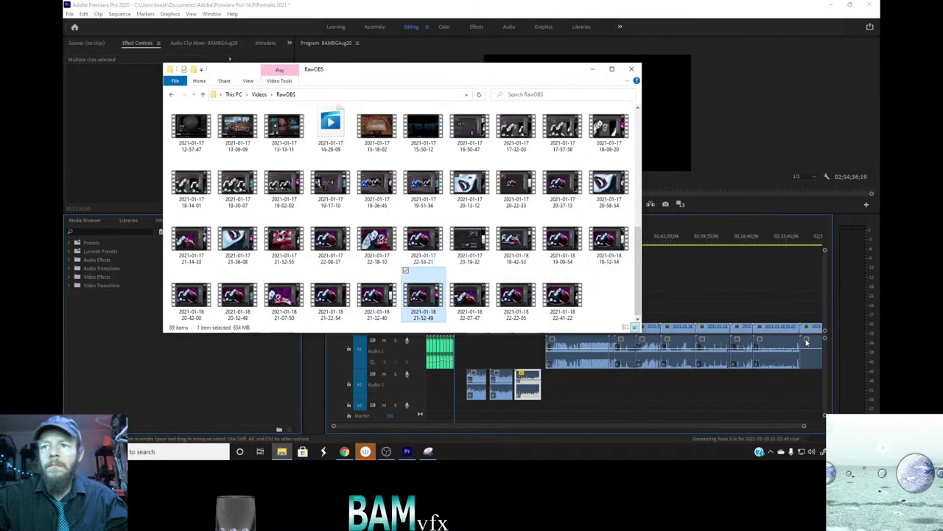
pyautogui.click(804, 427)
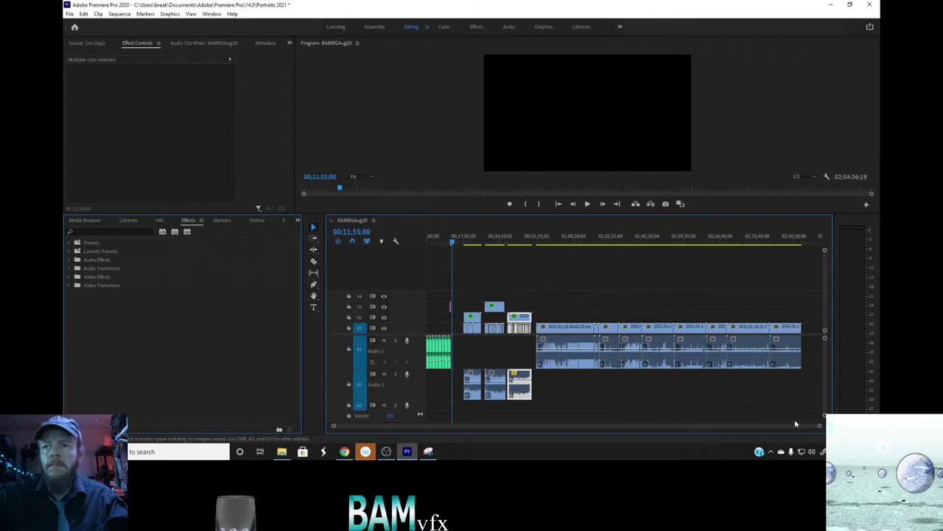
pyautogui.click(281, 452)
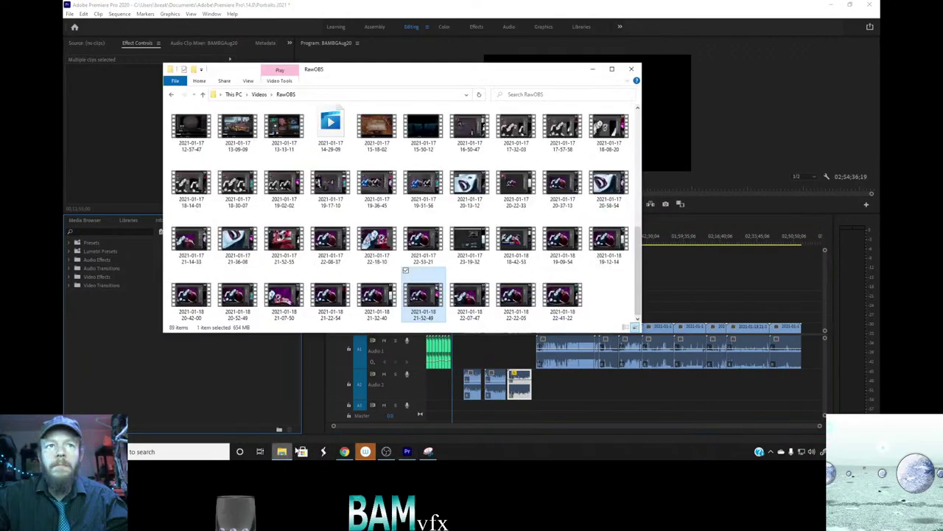
pyautogui.click(469, 295)
pyautogui.moveTo(469, 294); pyautogui.dragTo(807, 335)
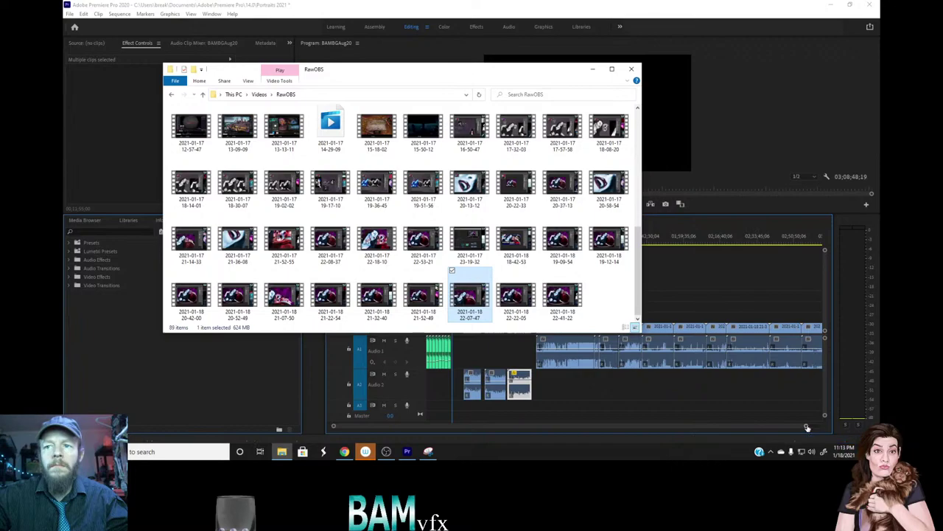
pyautogui.click(806, 427)
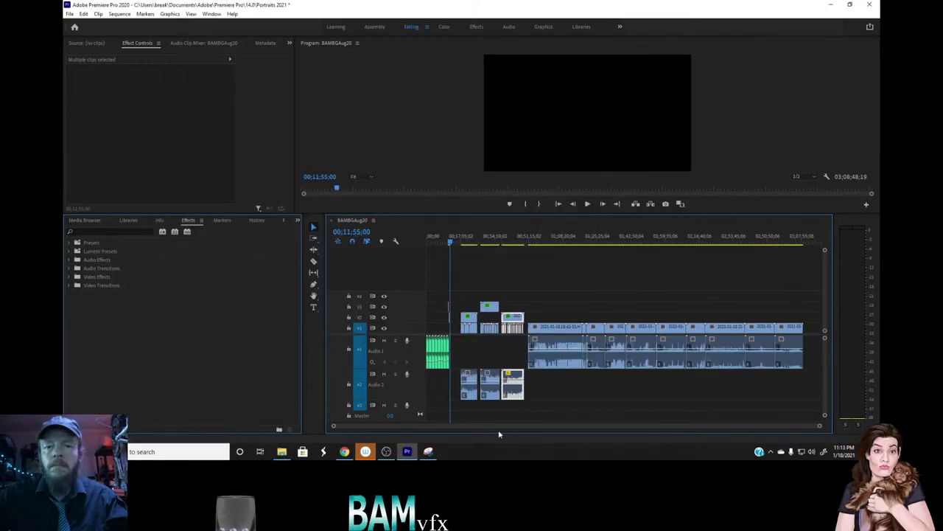
pyautogui.click(281, 451)
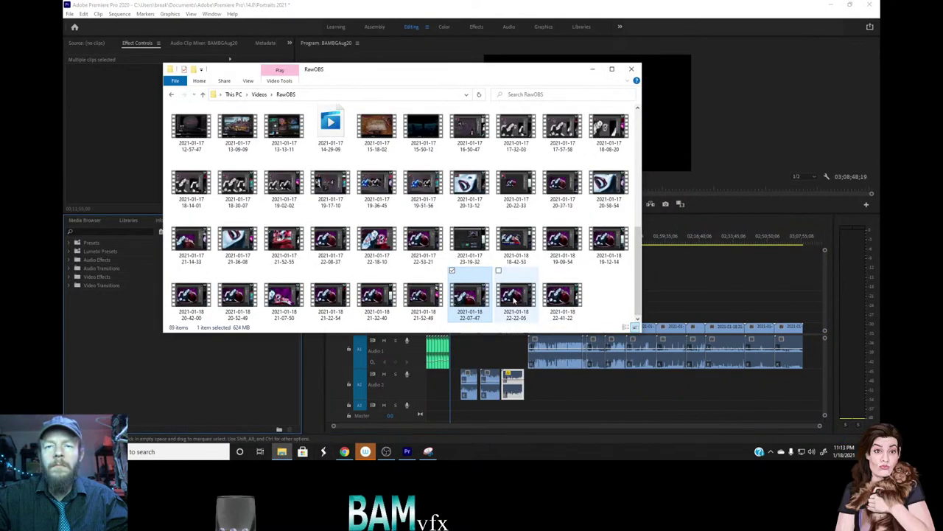
pyautogui.moveTo(515, 295); pyautogui.dragTo(807, 343)
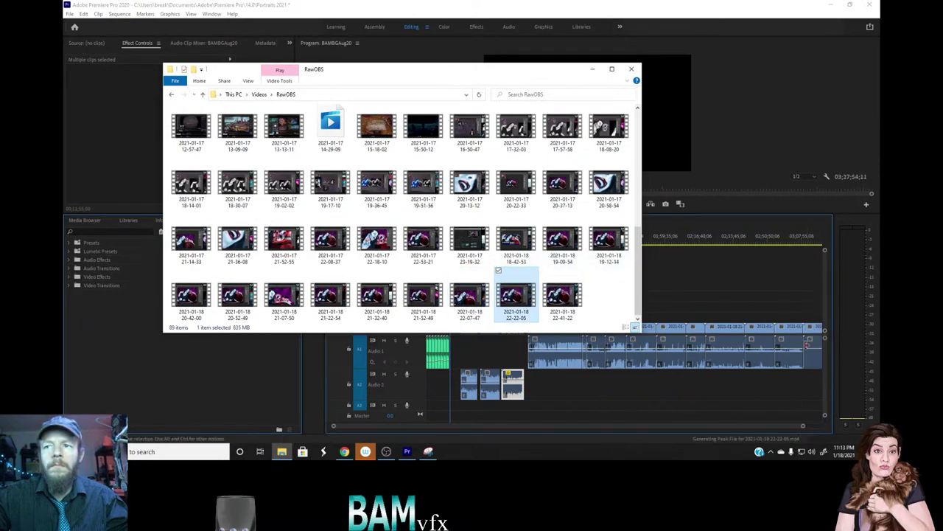
pyautogui.click(804, 427)
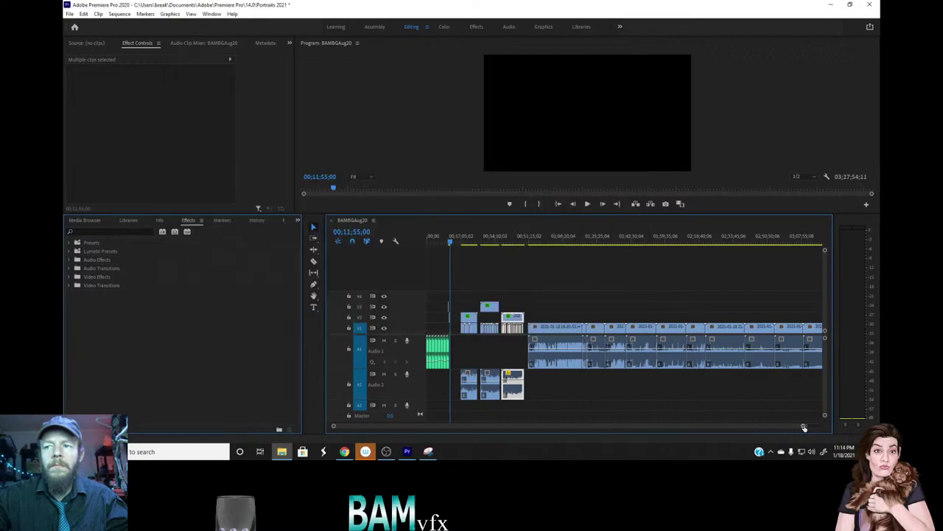
pyautogui.press('\\')
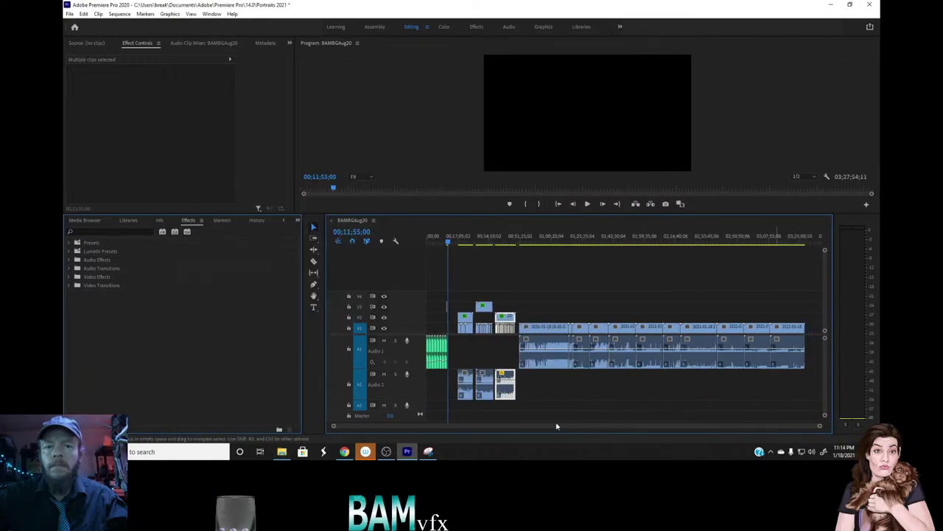
pyautogui.click(282, 451)
pyautogui.click(566, 306)
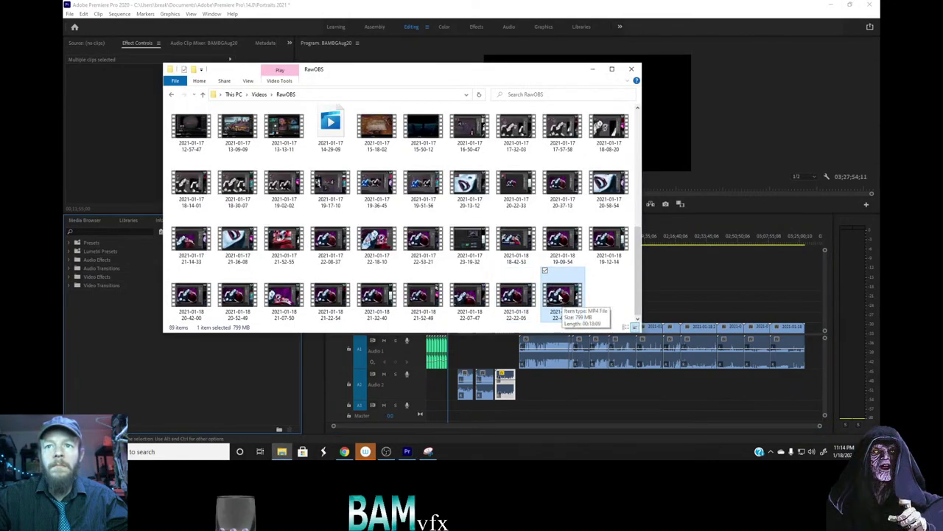
pyautogui.moveTo(560, 298); pyautogui.dragTo(811, 335)
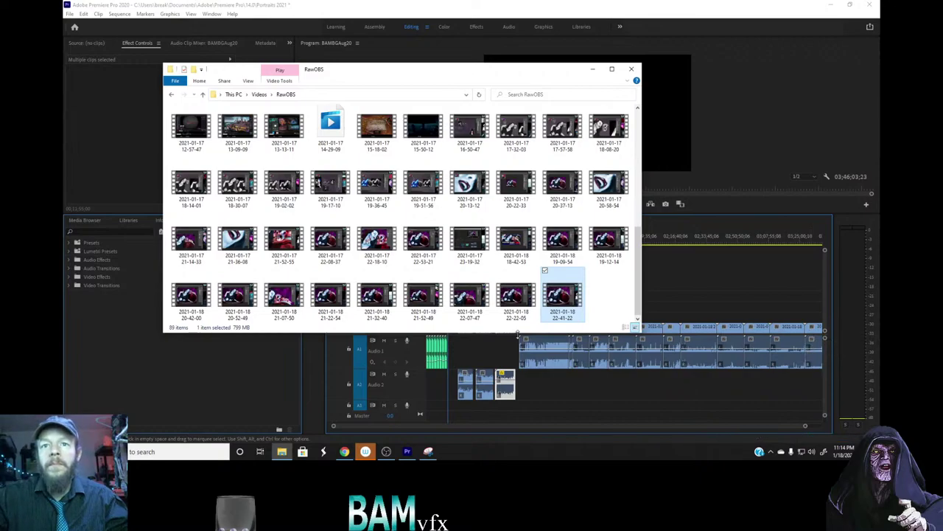
pyautogui.click(632, 70)
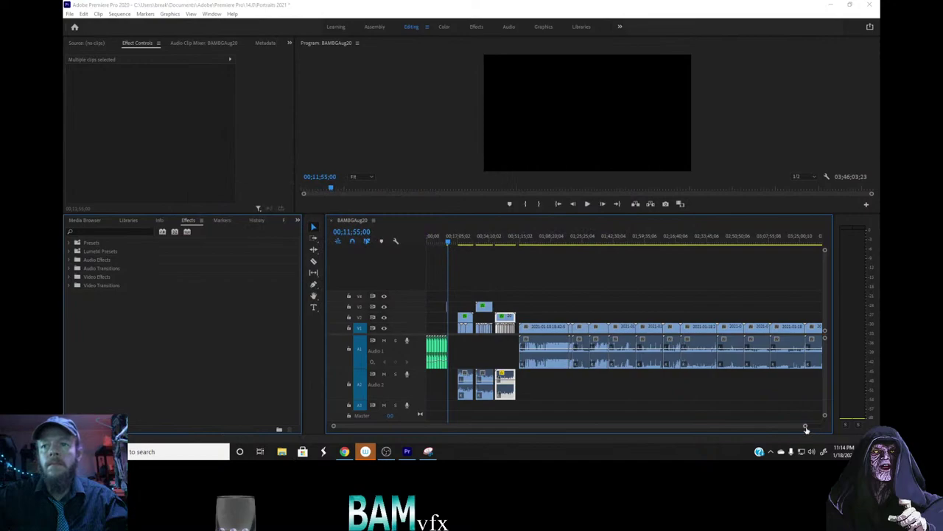
pyautogui.moveTo(806, 428); pyautogui.dragTo(818, 426)
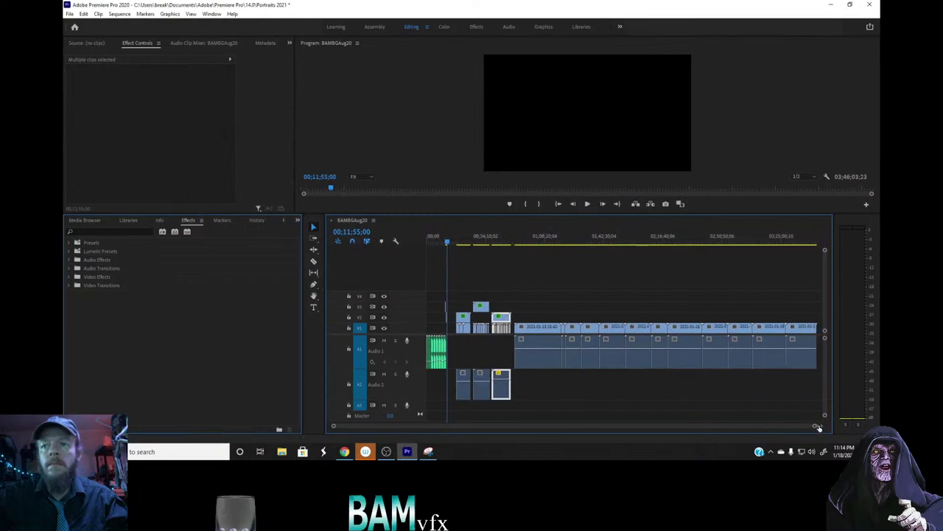
pyautogui.click(534, 248)
pyautogui.click(540, 333)
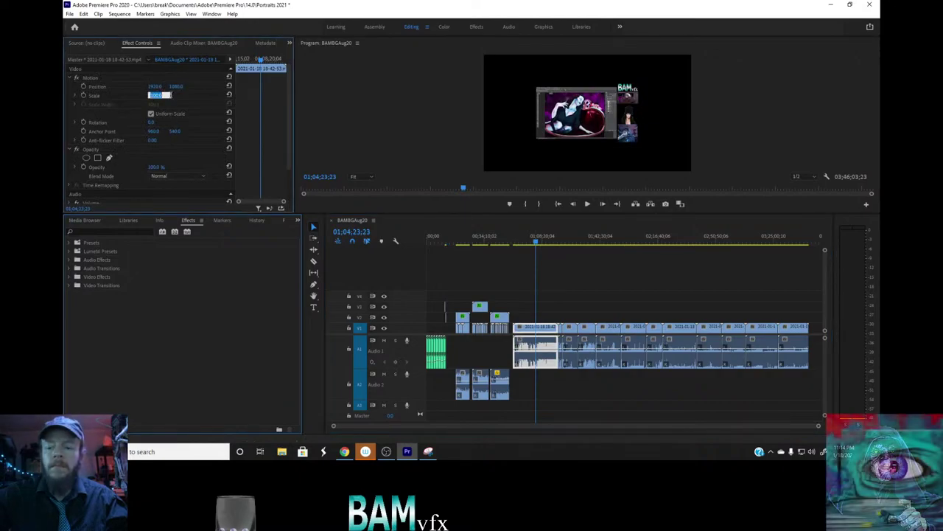
pyautogui.write('20')
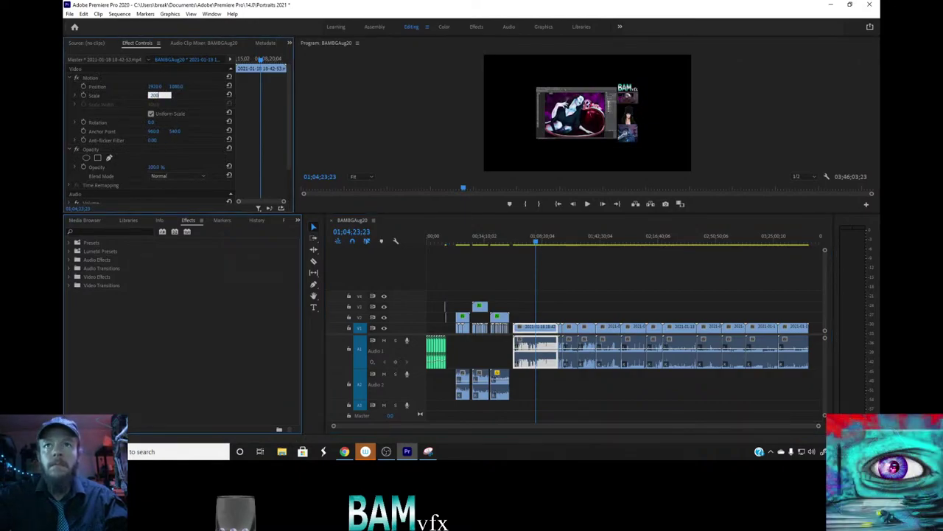
pyautogui.write('0')
pyautogui.press('Return')
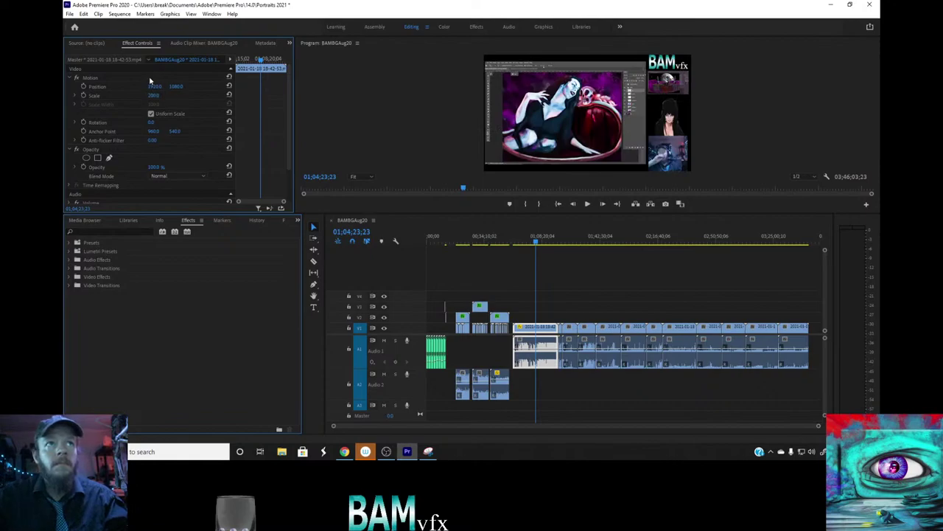
pyautogui.rightClick(151, 79)
pyautogui.click(170, 126)
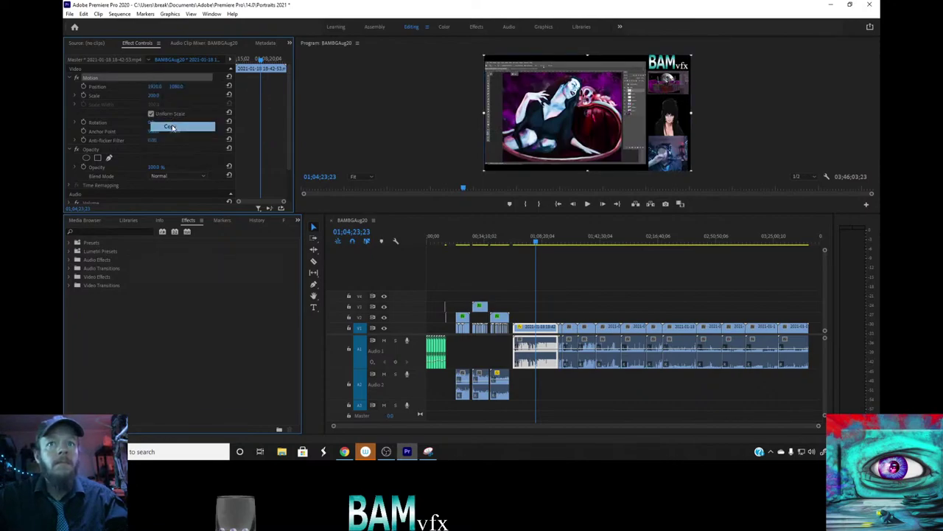
pyautogui.click(562, 333)
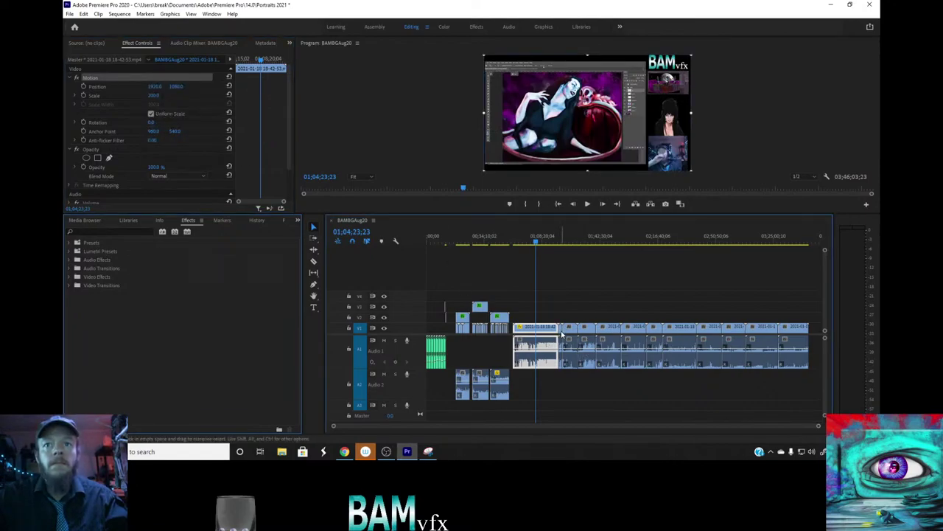
pyautogui.rightClick(121, 79)
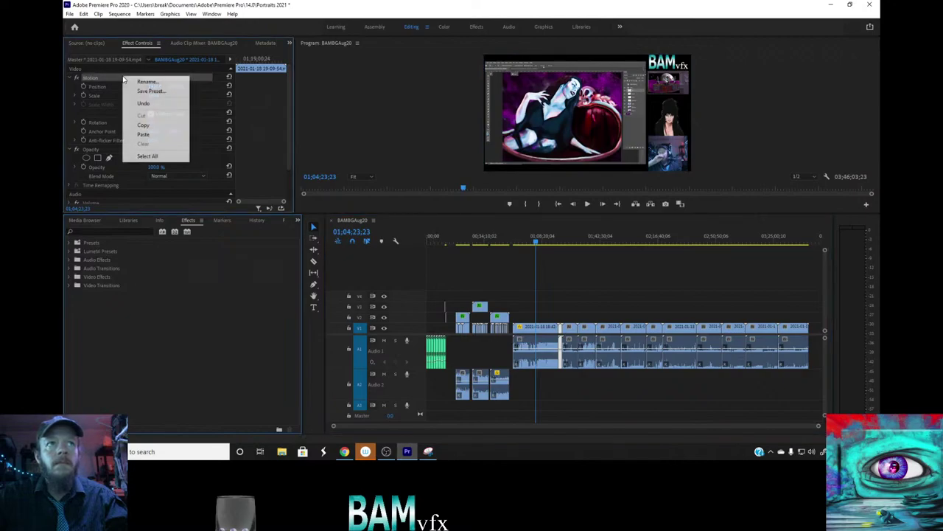
pyautogui.click(147, 135)
pyautogui.click(570, 329)
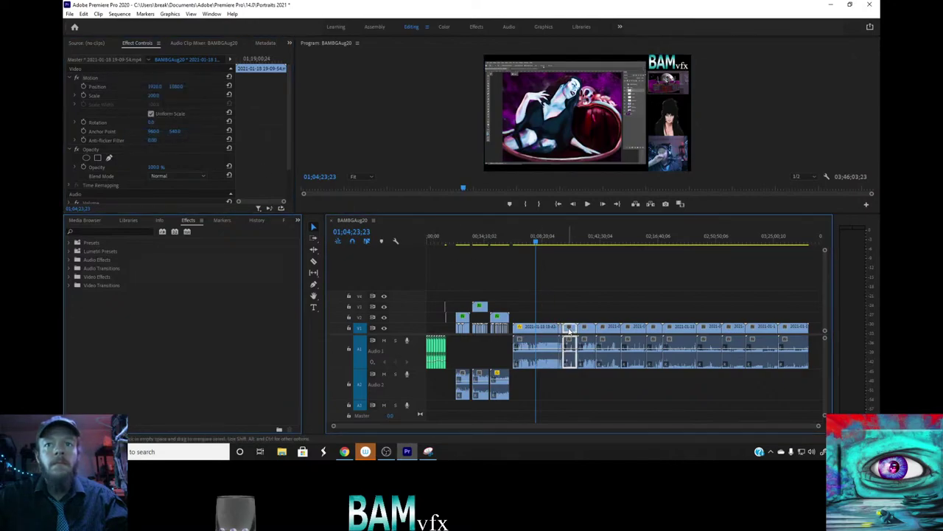
pyautogui.rightClick(170, 74)
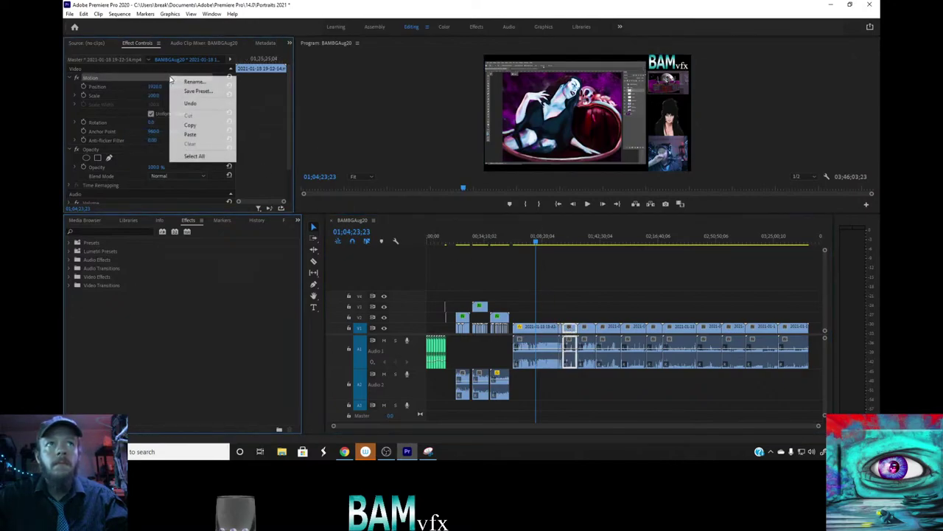
pyautogui.click(190, 135)
pyautogui.click(587, 346)
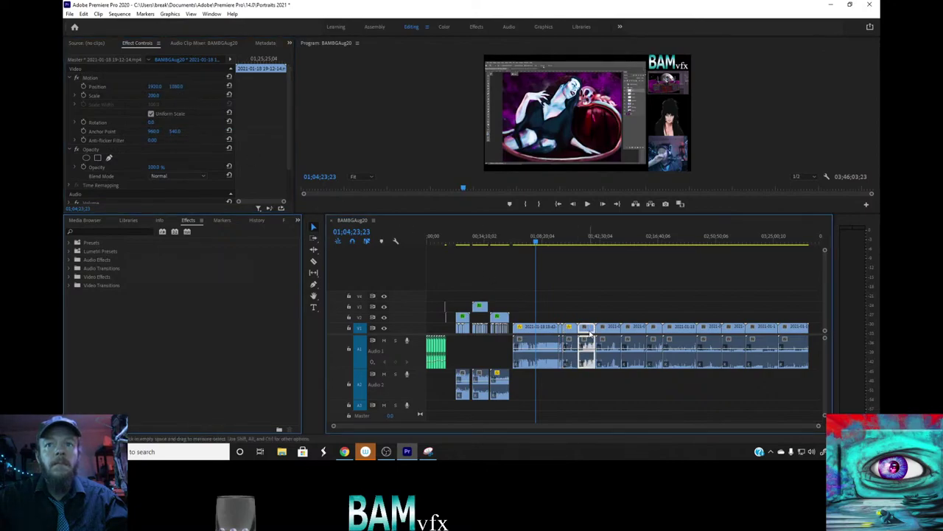
pyautogui.rightClick(156, 80)
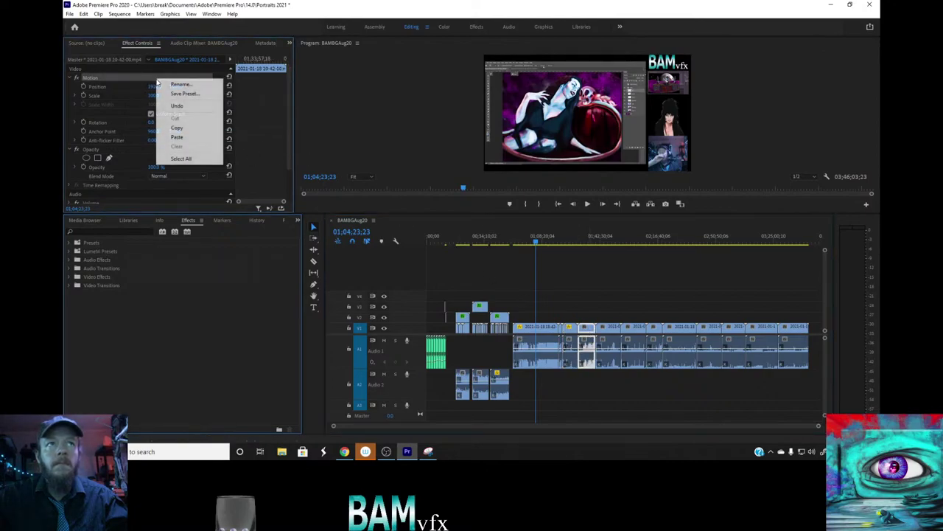
pyautogui.click(185, 138)
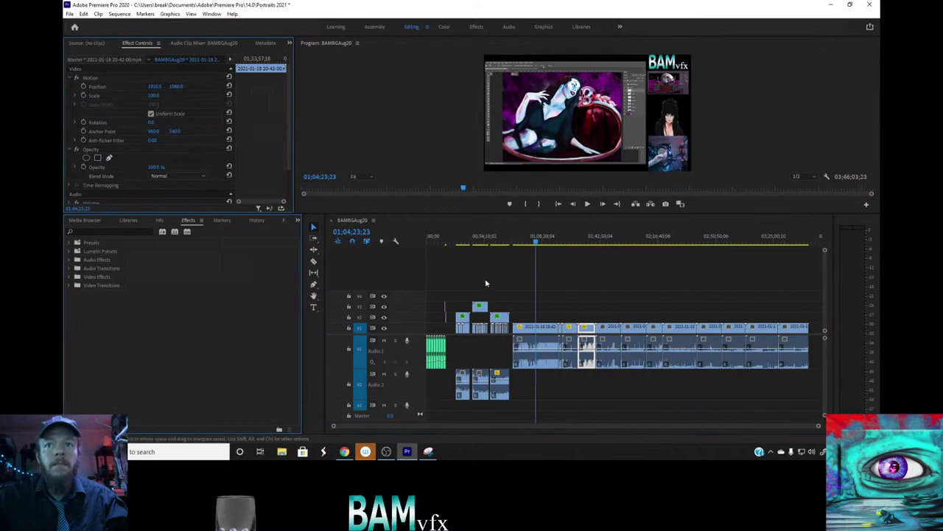
pyautogui.click(613, 334)
pyautogui.rightClick(148, 78)
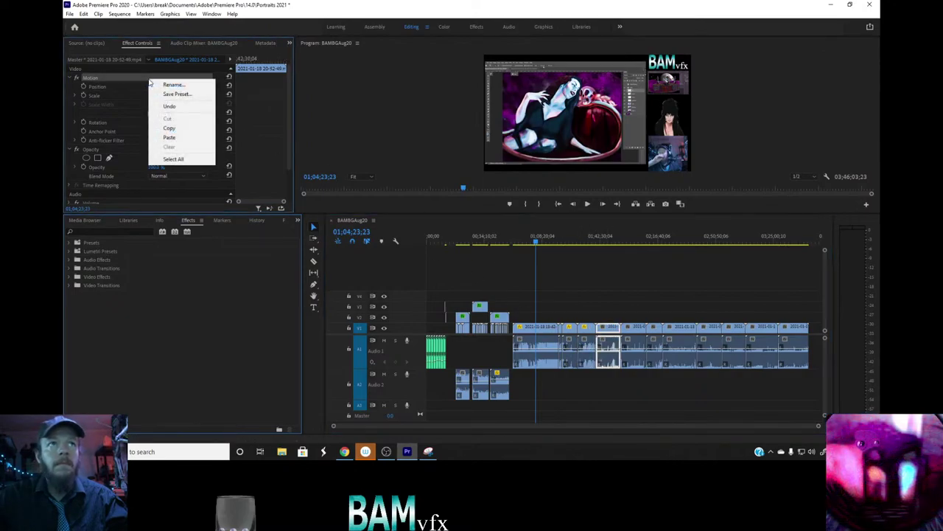
pyautogui.click(170, 138)
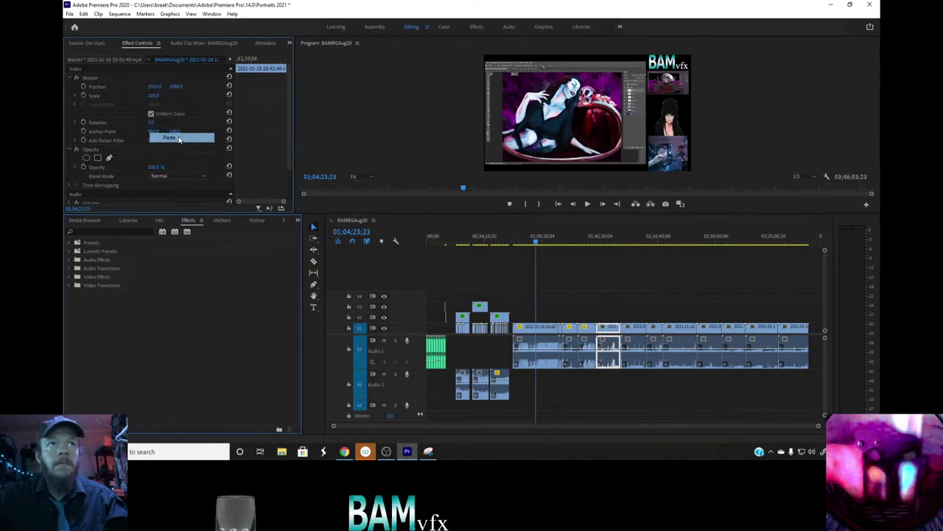
pyautogui.click(637, 333)
pyautogui.rightClick(148, 77)
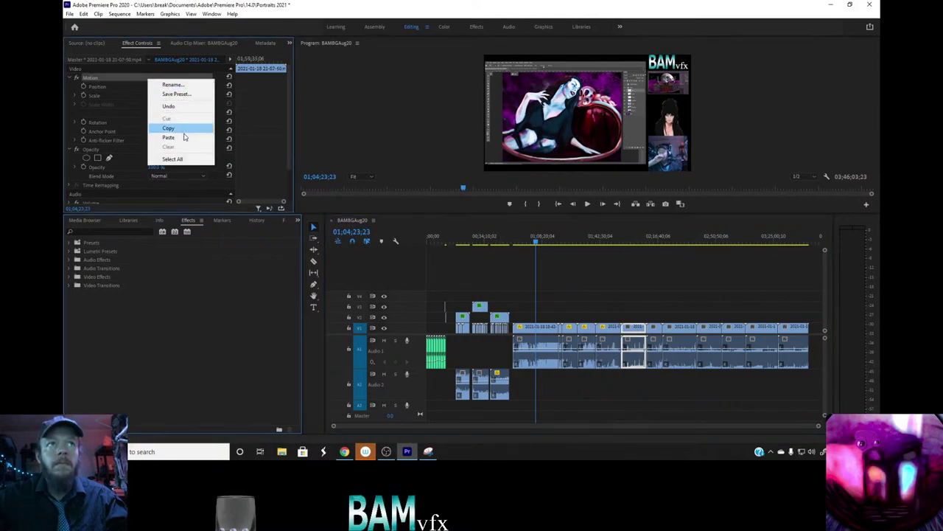
pyautogui.click(184, 138)
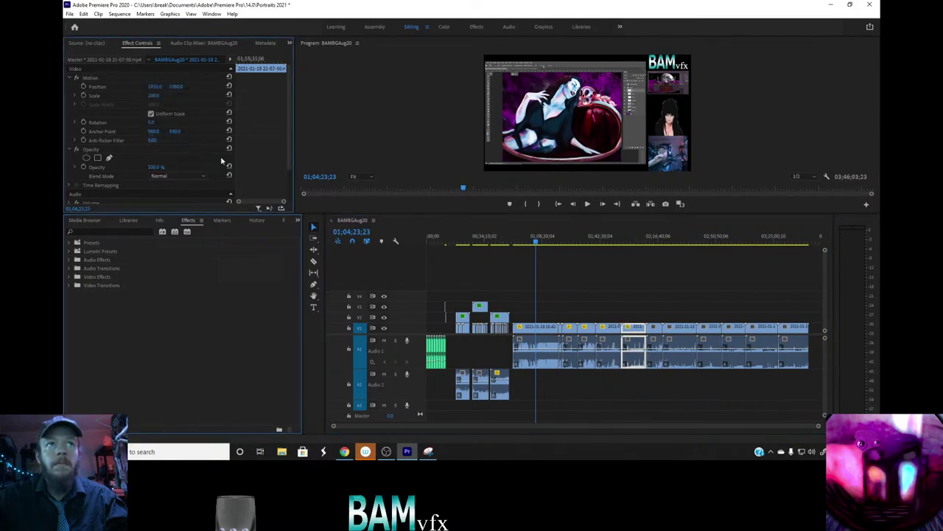
pyautogui.click(654, 336)
pyautogui.rightClick(164, 80)
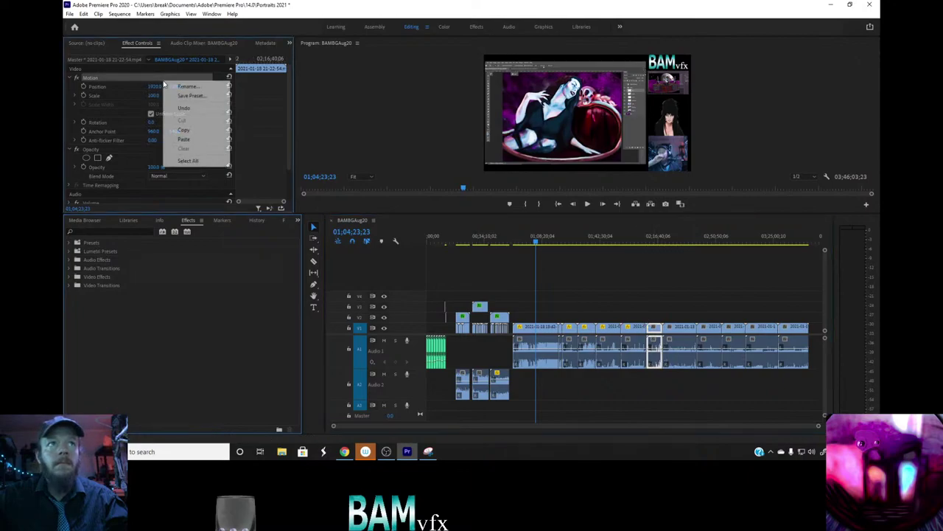
pyautogui.click(184, 138)
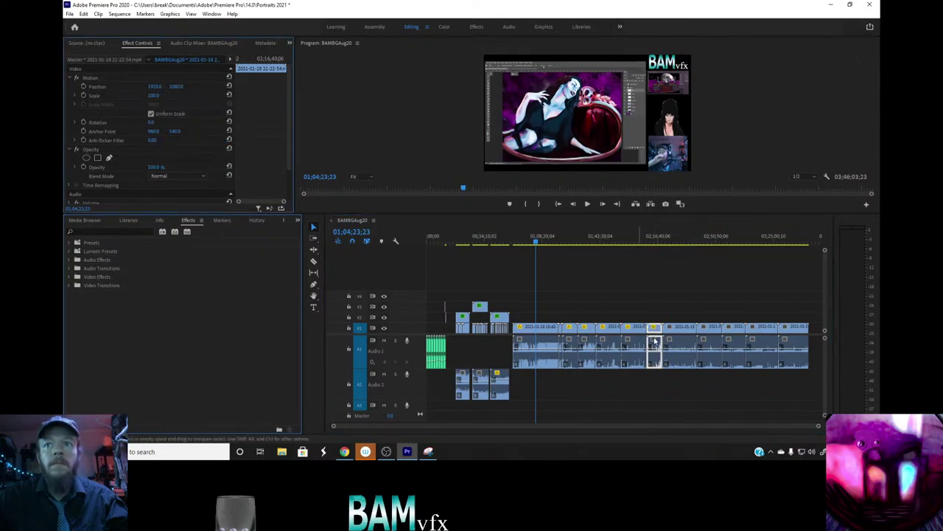
pyautogui.click(682, 335)
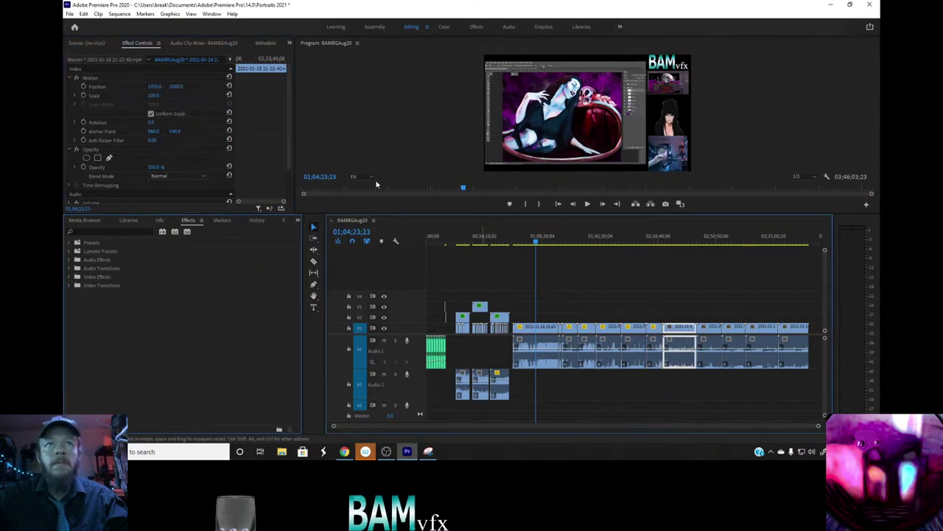
pyautogui.rightClick(170, 78)
pyautogui.click(191, 136)
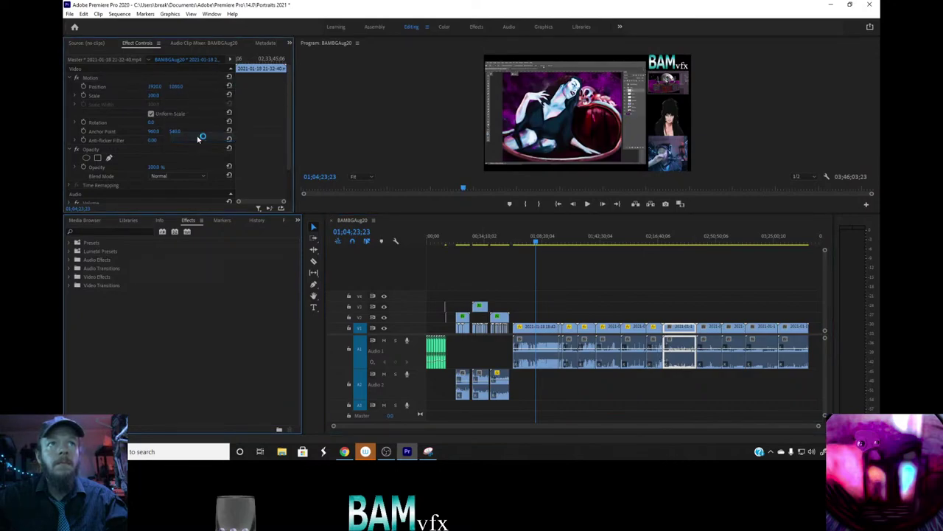
pyautogui.click(714, 333)
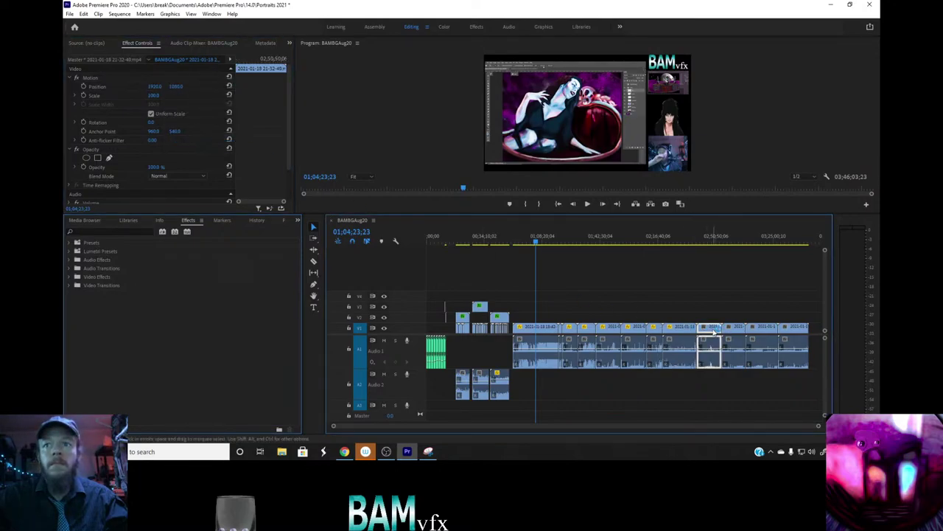
pyautogui.rightClick(162, 79)
pyautogui.click(190, 136)
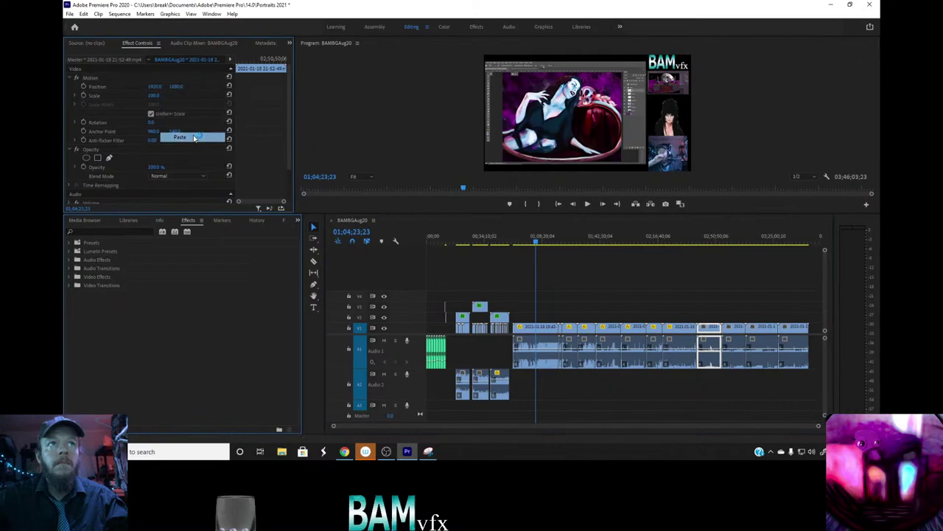
pyautogui.click(734, 333)
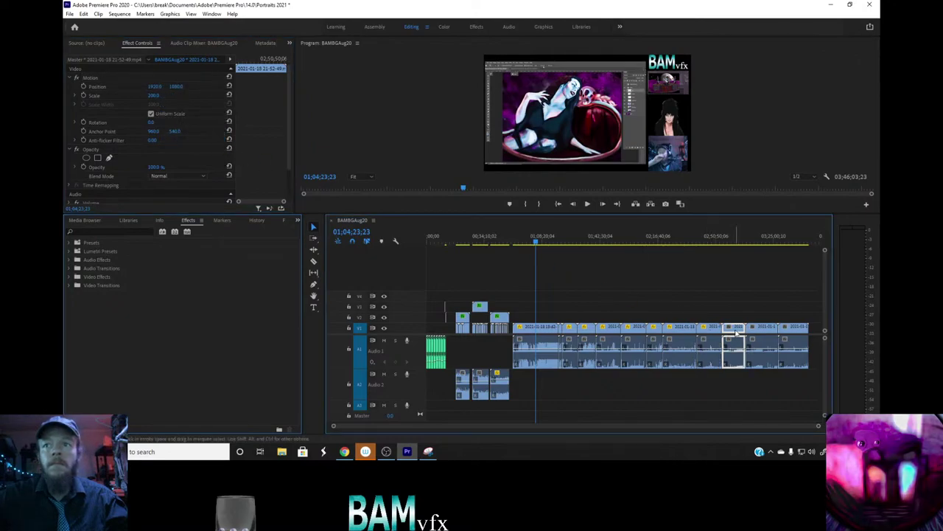
pyautogui.click(148, 79)
pyautogui.rightClick(148, 80)
pyautogui.click(188, 135)
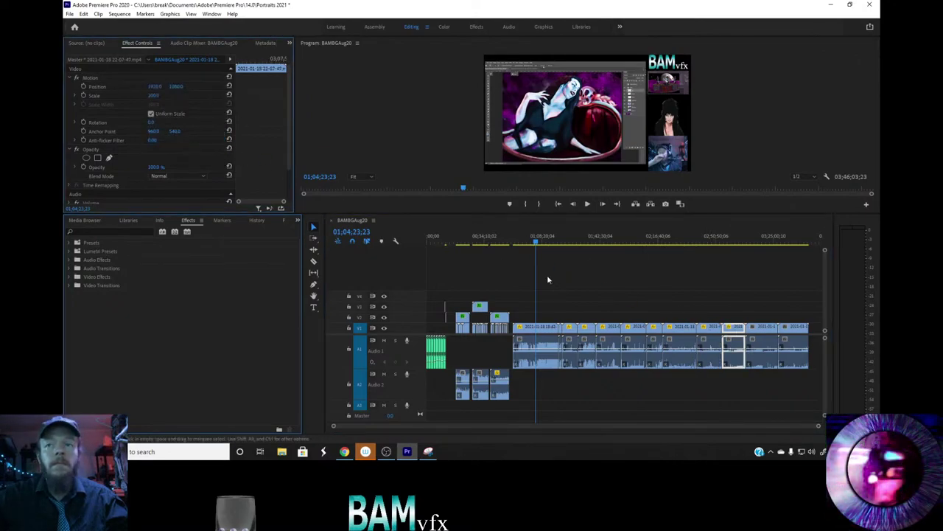
pyautogui.click(768, 336)
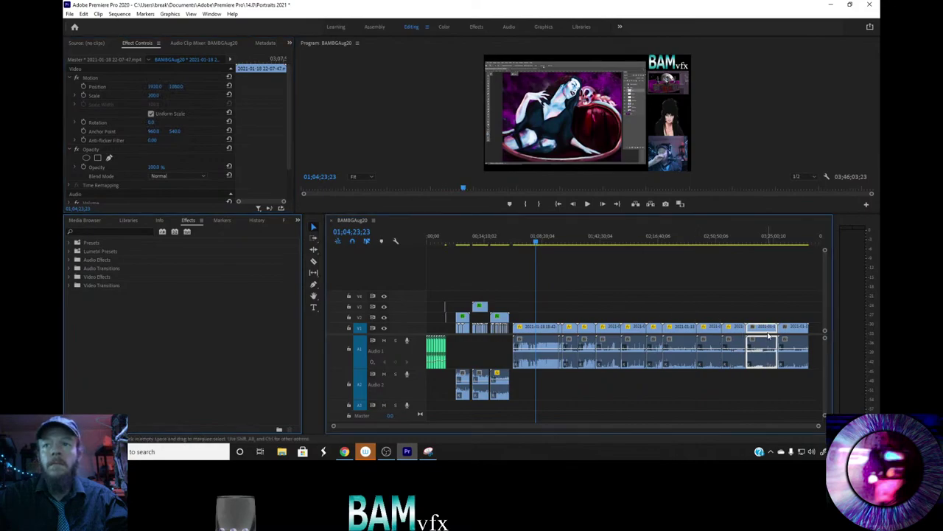
pyautogui.click(167, 77)
pyautogui.rightClick(167, 78)
pyautogui.click(188, 137)
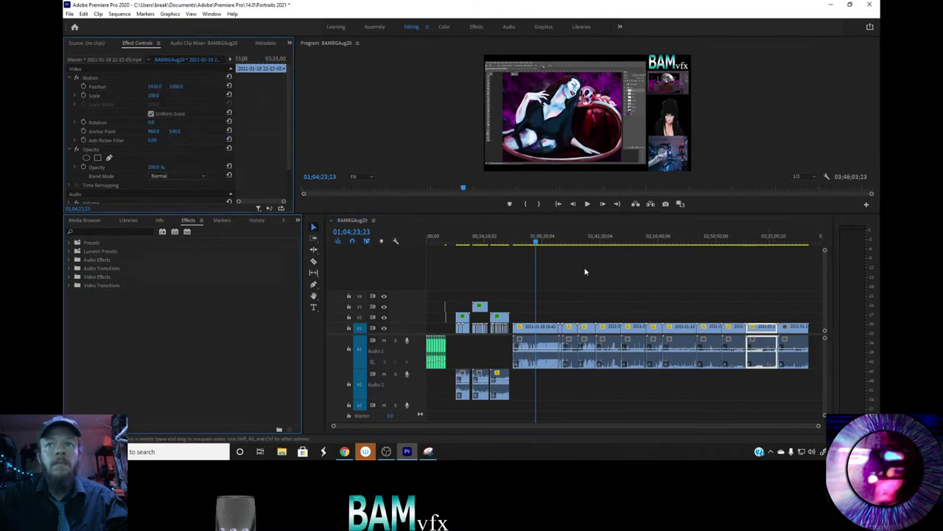
pyautogui.click(792, 332)
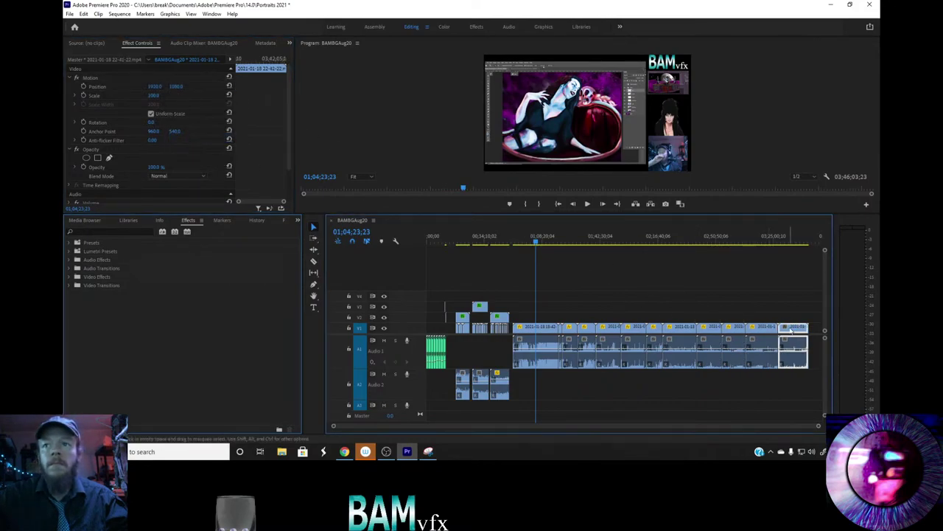
pyautogui.click(158, 79)
pyautogui.rightClick(157, 78)
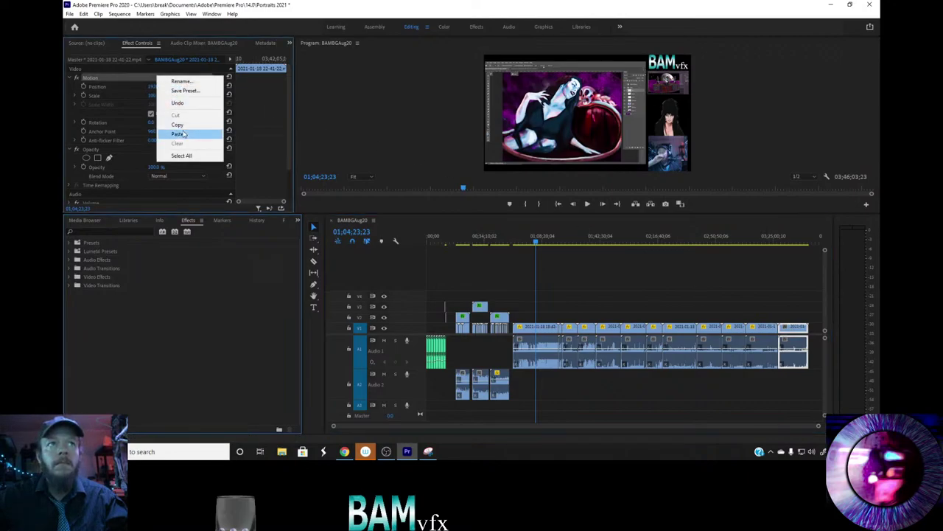
pyautogui.click(183, 135)
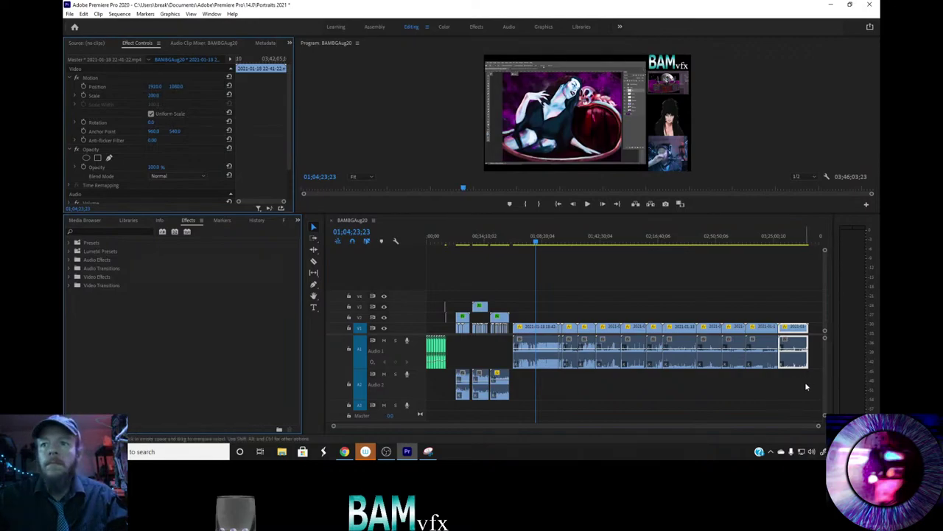
# Delete the January 18 recordings' audio and set the speed of all their video clips to 3000% with trailing clips rippled.
pyautogui.moveTo(806, 386); pyautogui.dragTo(543, 336)
pyautogui.press('Delete')
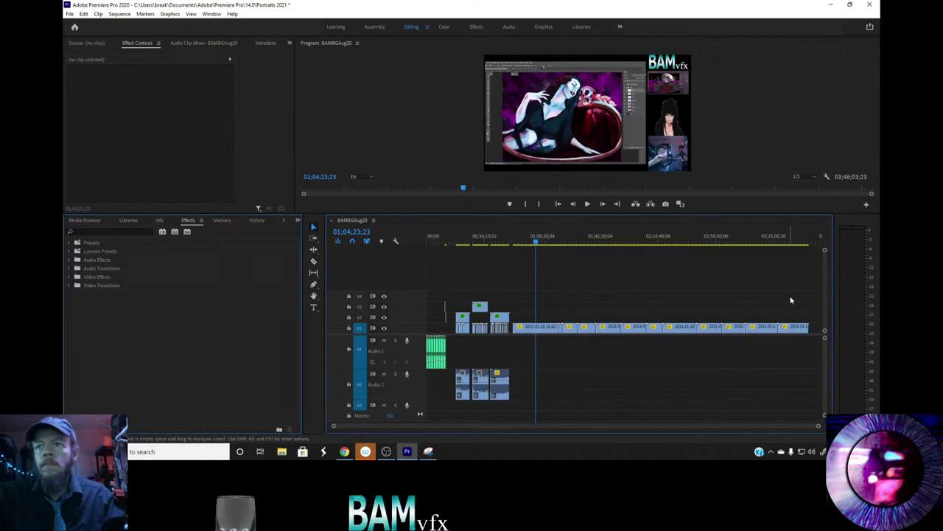
pyautogui.moveTo(800, 288); pyautogui.dragTo(538, 327)
pyautogui.rightClick(546, 327)
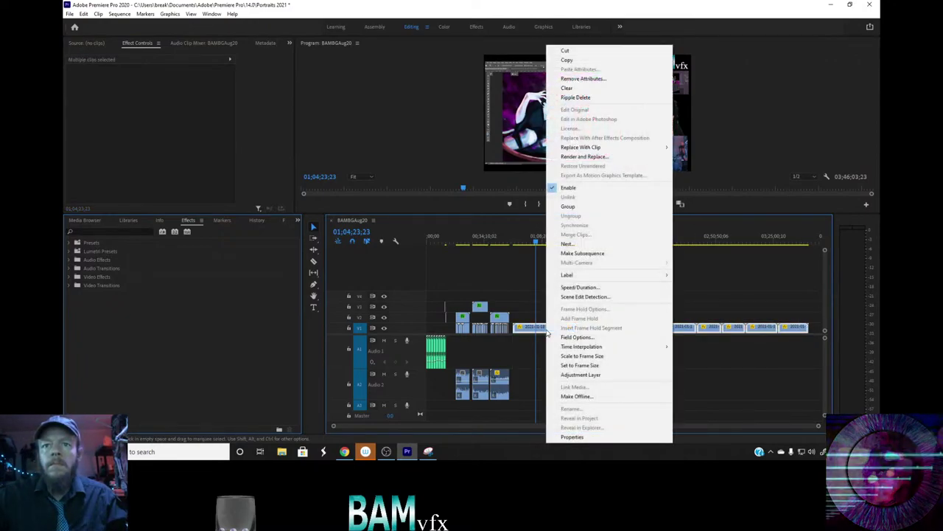
pyautogui.click(582, 287)
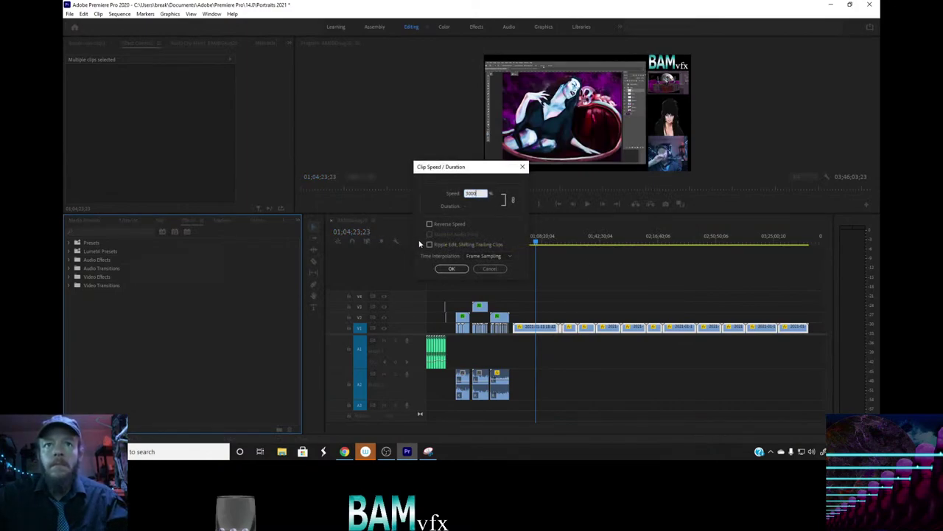
pyautogui.click(456, 269)
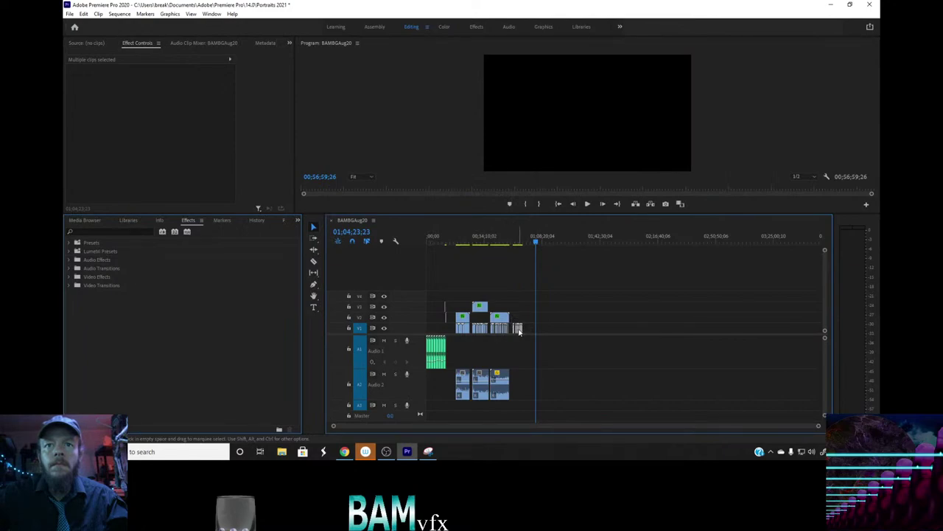
# Move the sped-up January 18 recordings on V1 to the start of the sequence.
pyautogui.moveTo(519, 330); pyautogui.dragTo(431, 332)
pyautogui.click(433, 243)
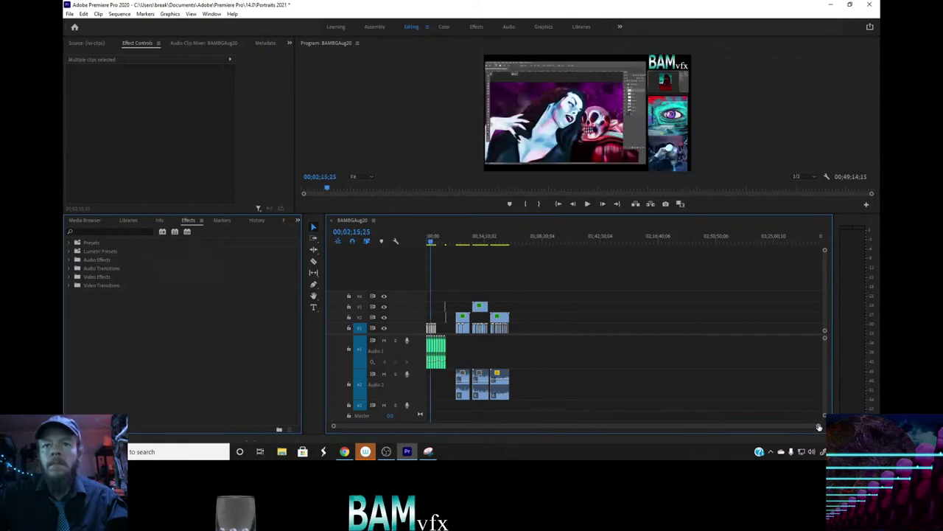
pyautogui.moveTo(818, 428); pyautogui.dragTo(672, 423)
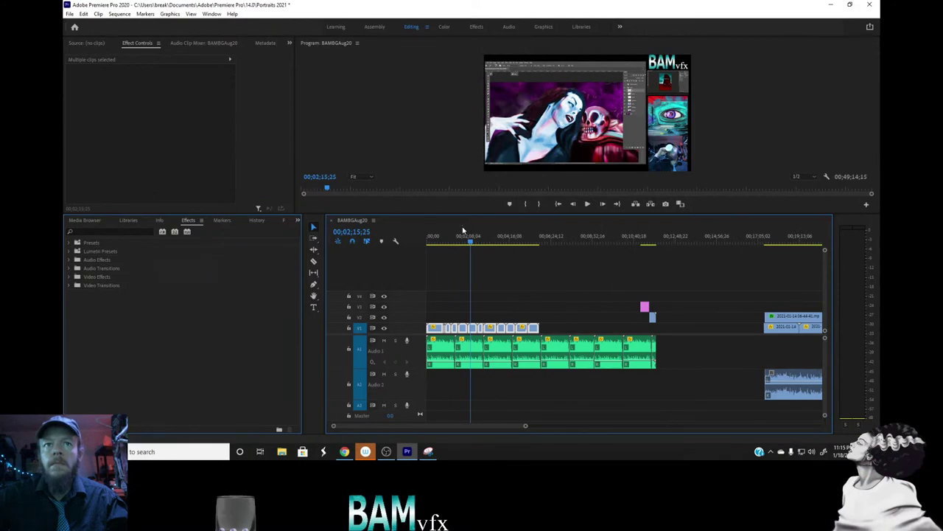
# Move the pink portrait image on V3 and the end clip on V2 together to just after the last sped-up recording.
pyautogui.moveTo(472, 243); pyautogui.dragTo(535, 257)
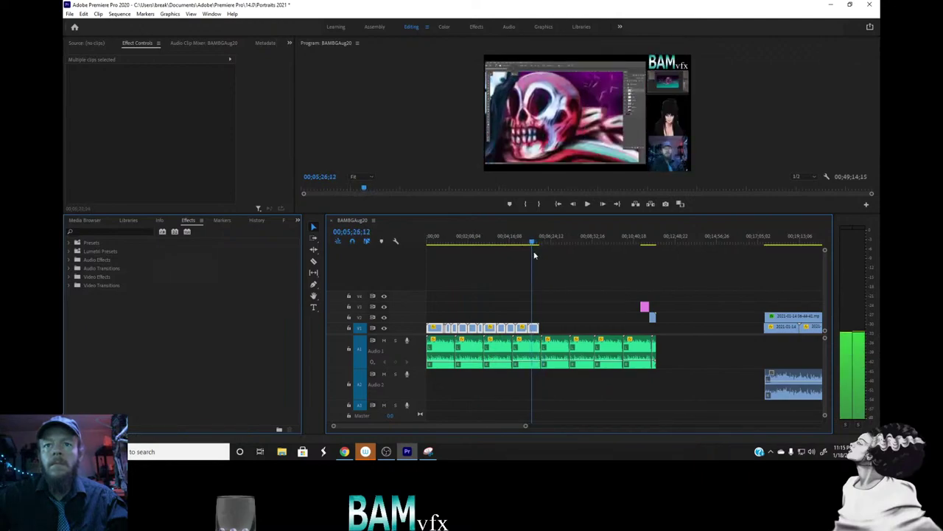
pyautogui.click(627, 289)
pyautogui.moveTo(652, 317); pyautogui.dragTo(546, 319)
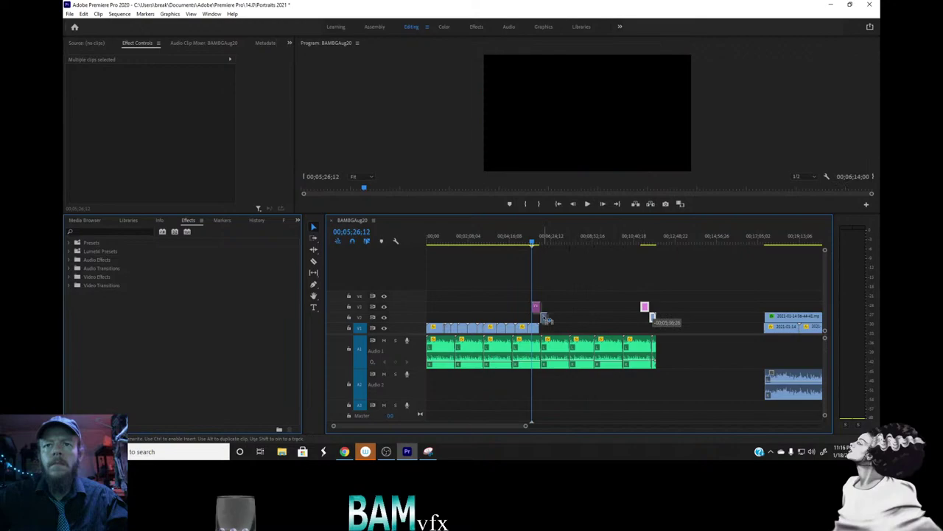
pyautogui.moveTo(541, 318); pyautogui.dragTo(542, 318)
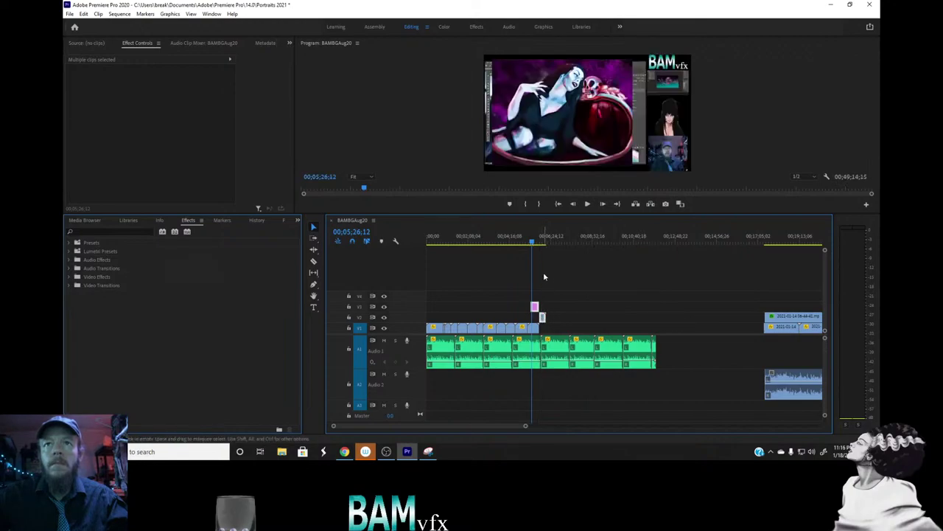
pyautogui.click(537, 242)
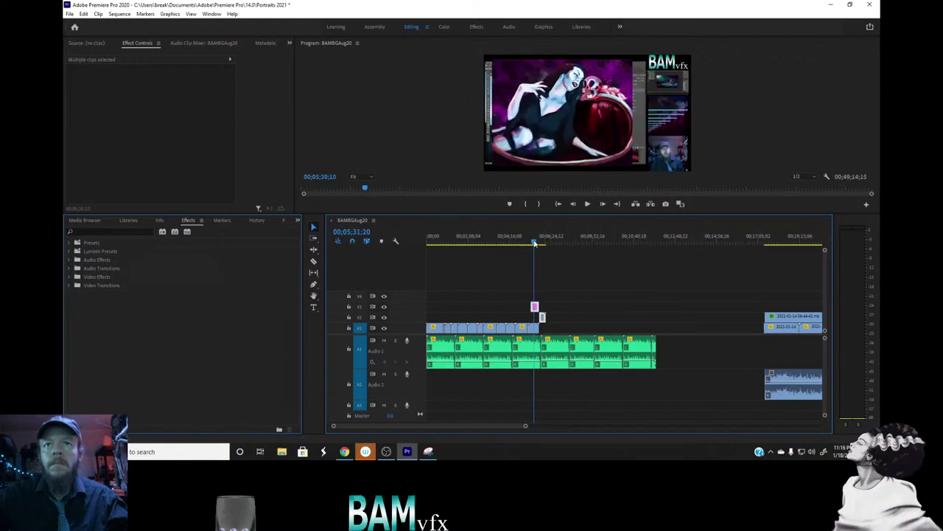
pyautogui.moveTo(537, 244); pyautogui.dragTo(536, 246)
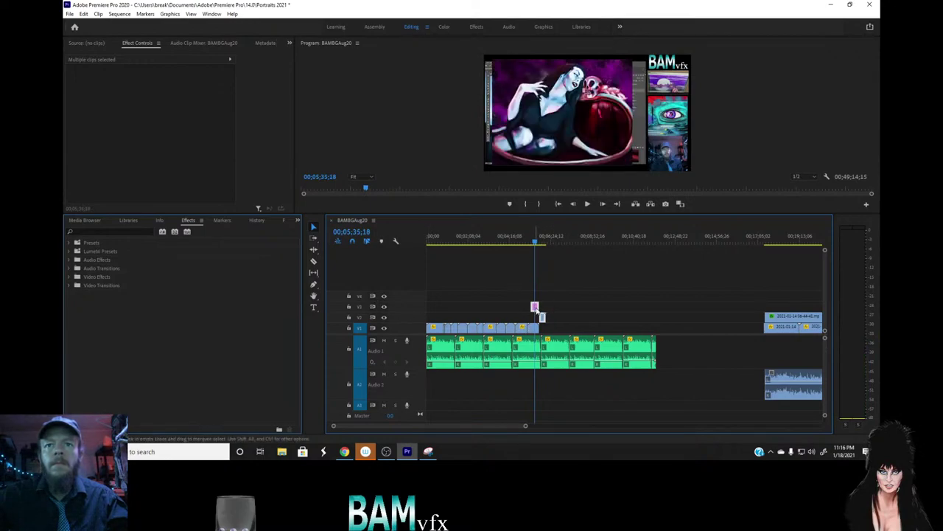
pyautogui.moveTo(540, 317); pyautogui.dragTo(552, 317)
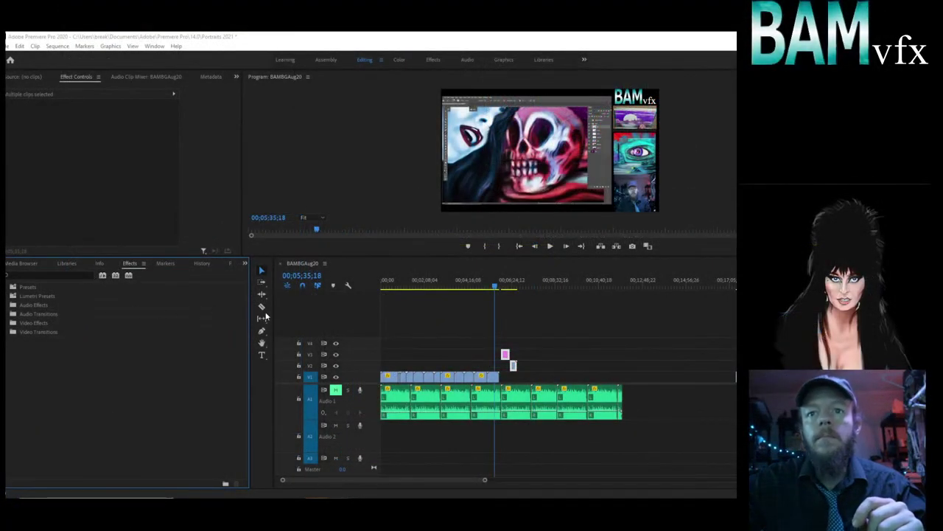
# Play the sequence from its start through the recordings and portrait image, stopping within the end clip.
pyautogui.click(518, 247)
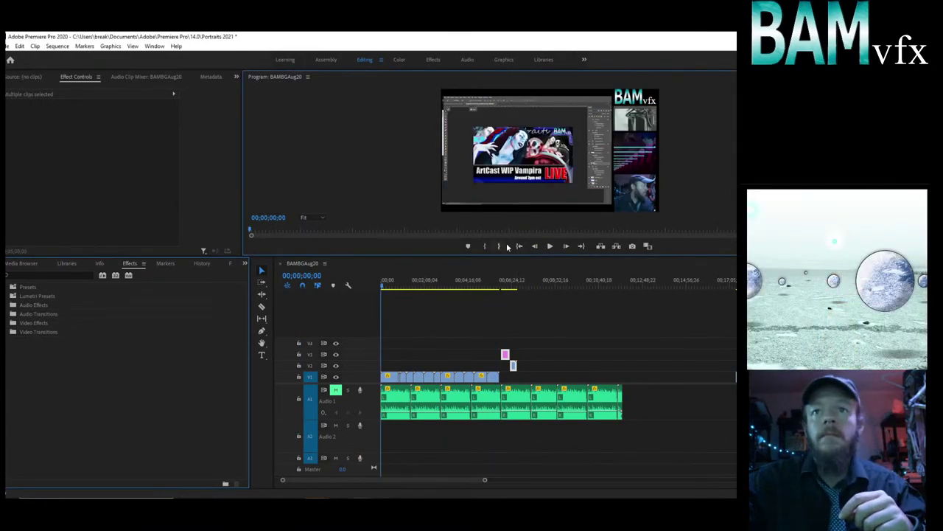
pyautogui.click(549, 247)
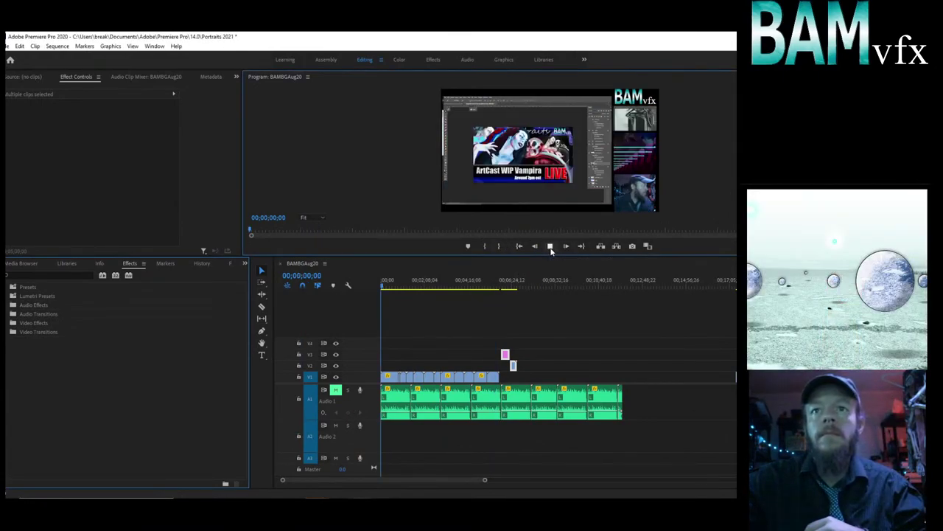
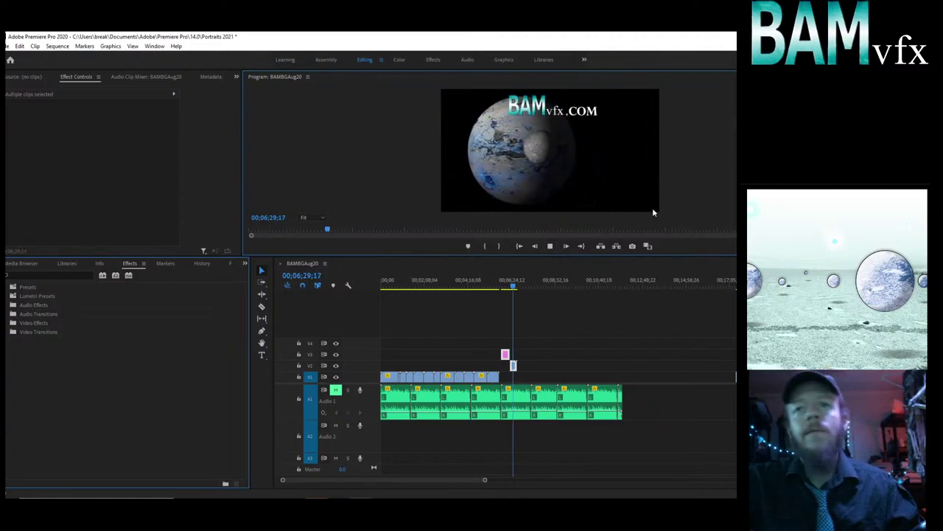
pyautogui.click(551, 247)
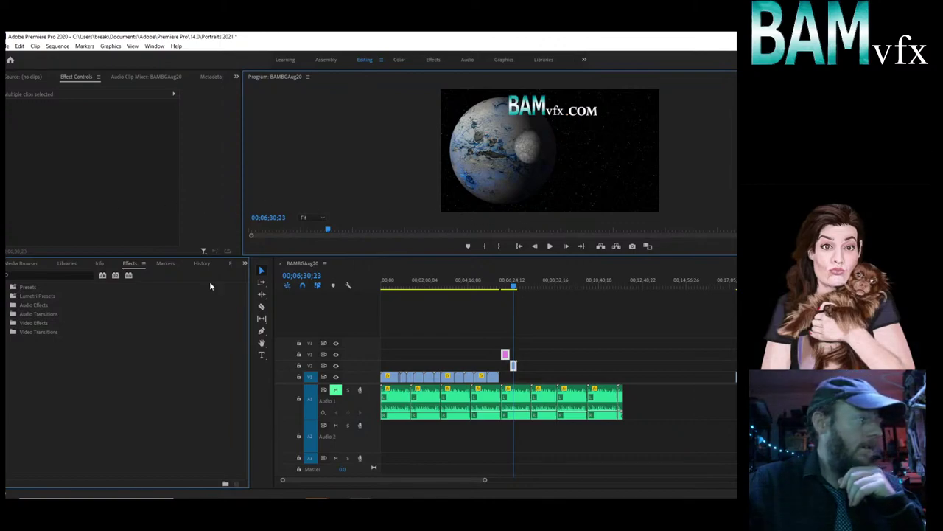
# Replay the sequence from the beginning and stop as the planet end clip starts.
pyautogui.click(519, 246)
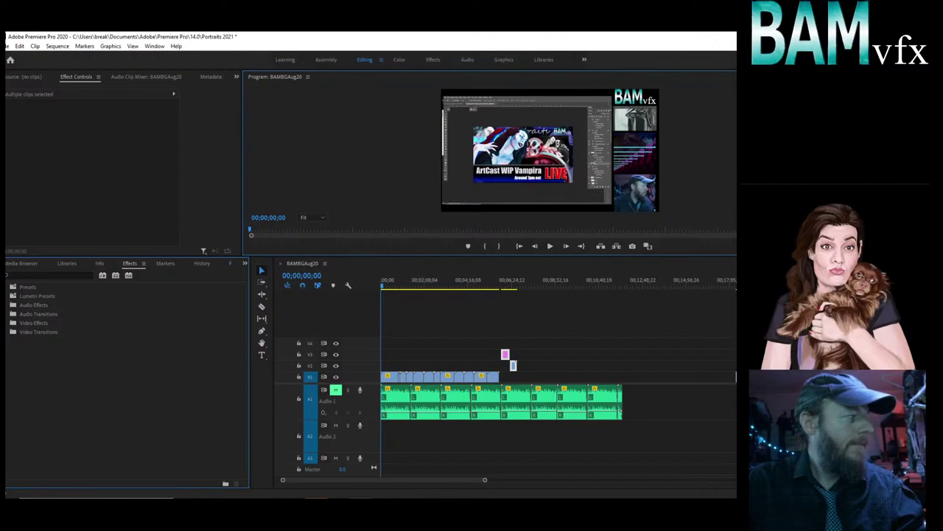
pyautogui.click(550, 251)
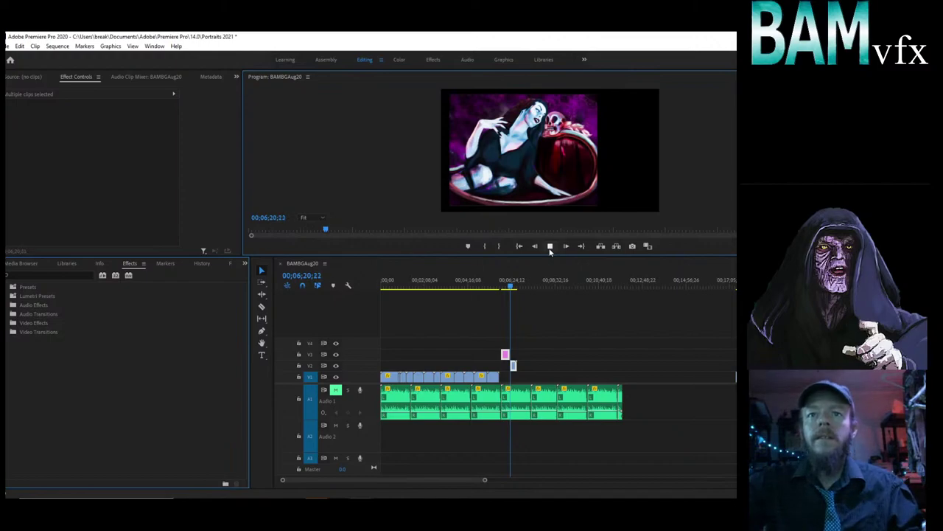
pyautogui.click(550, 249)
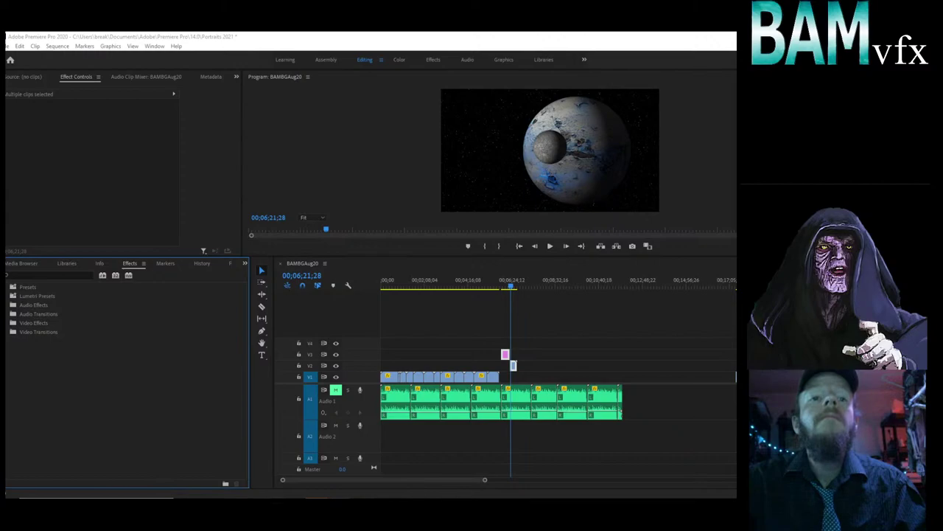
pyautogui.press('super+e')
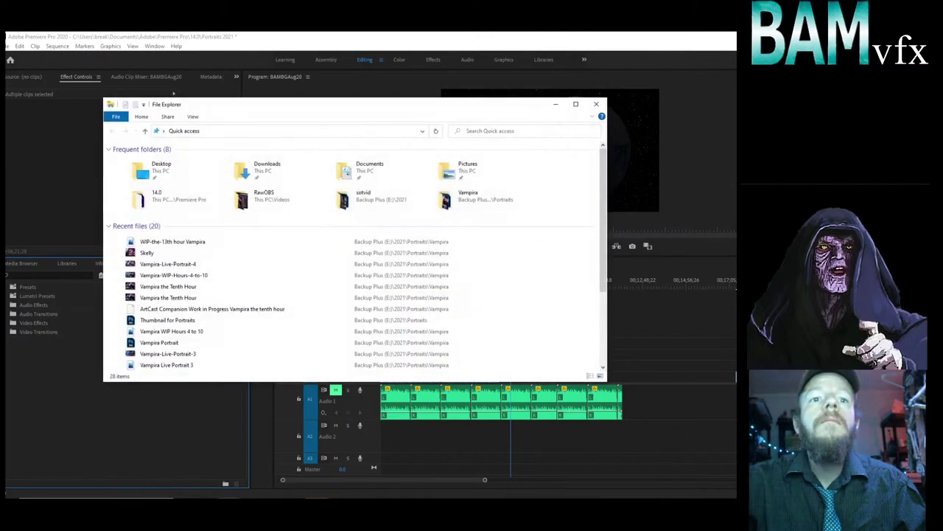
pyautogui.doubleClick(265, 199)
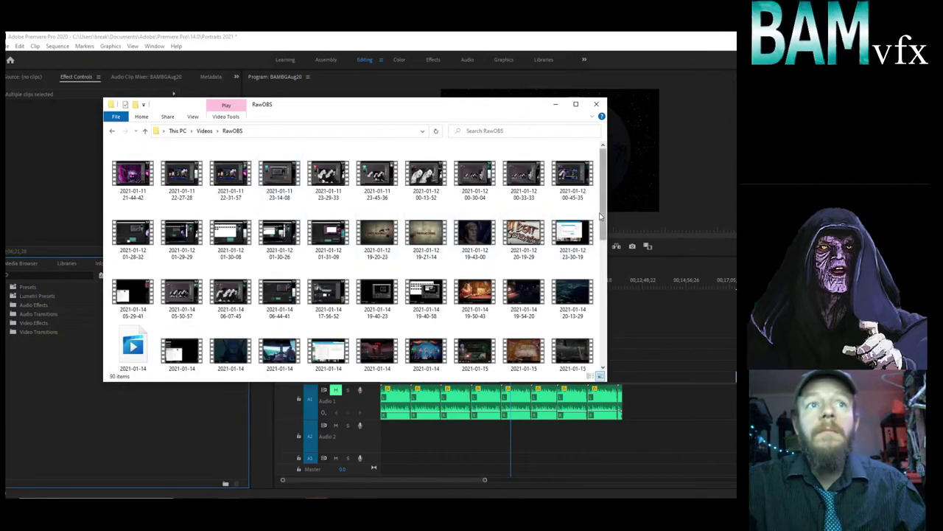
pyautogui.moveTo(605, 212); pyautogui.dragTo(623, 357)
pyautogui.click(582, 342)
pyautogui.click(556, 104)
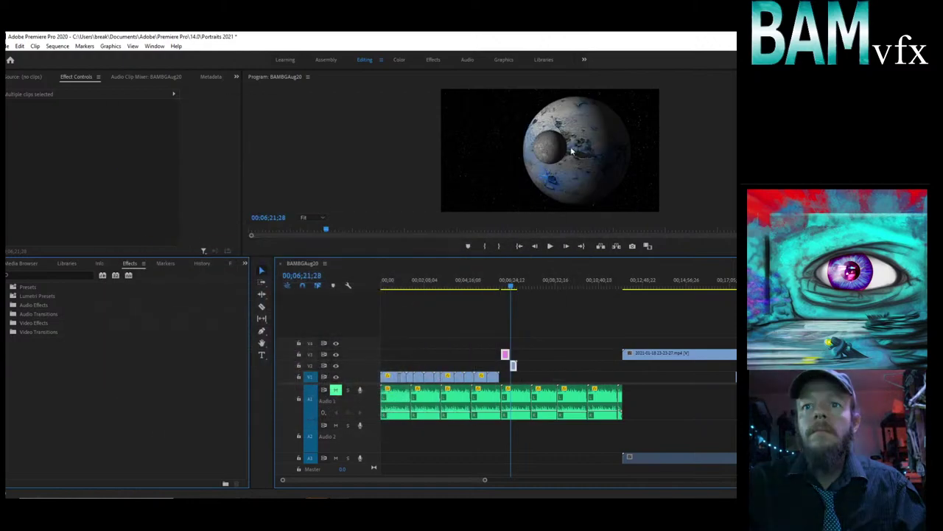
pyautogui.moveTo(682, 356); pyautogui.dragTo(411, 342)
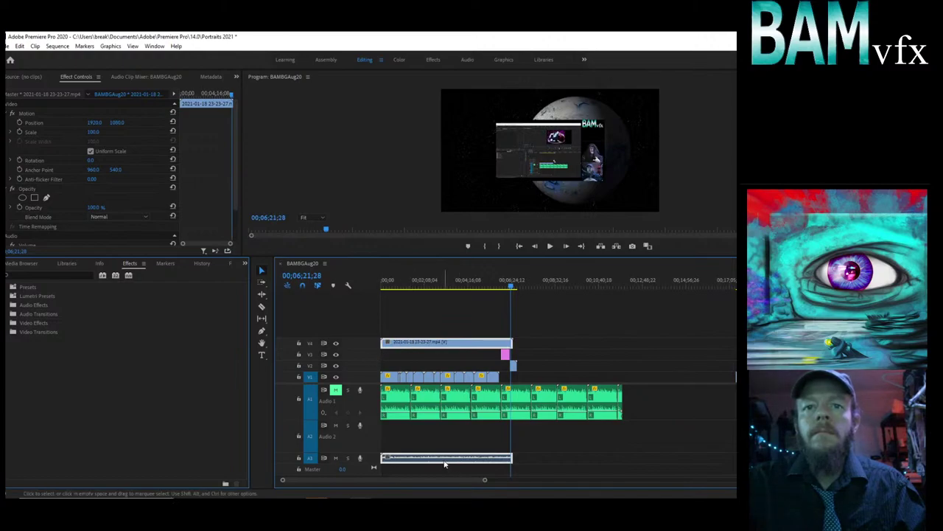
pyautogui.moveTo(444, 462); pyautogui.dragTo(442, 452)
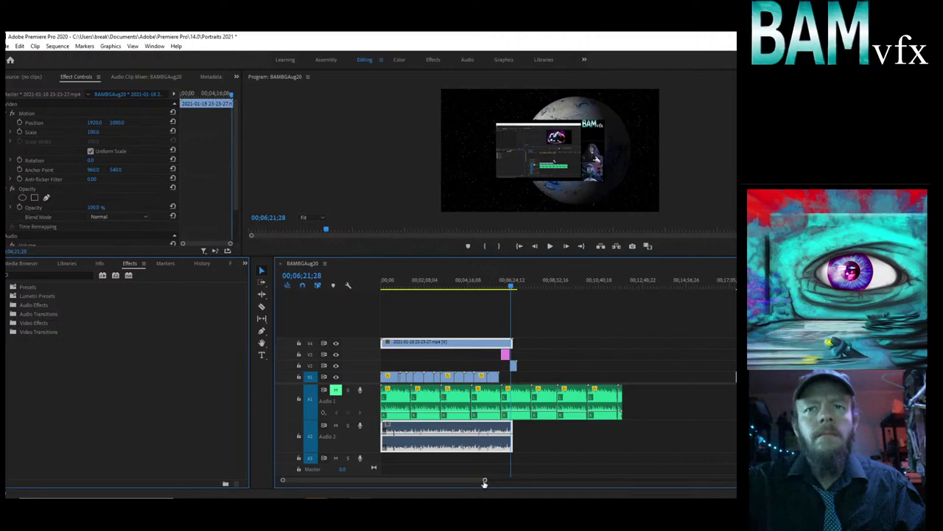
pyautogui.moveTo(486, 480); pyautogui.dragTo(461, 479)
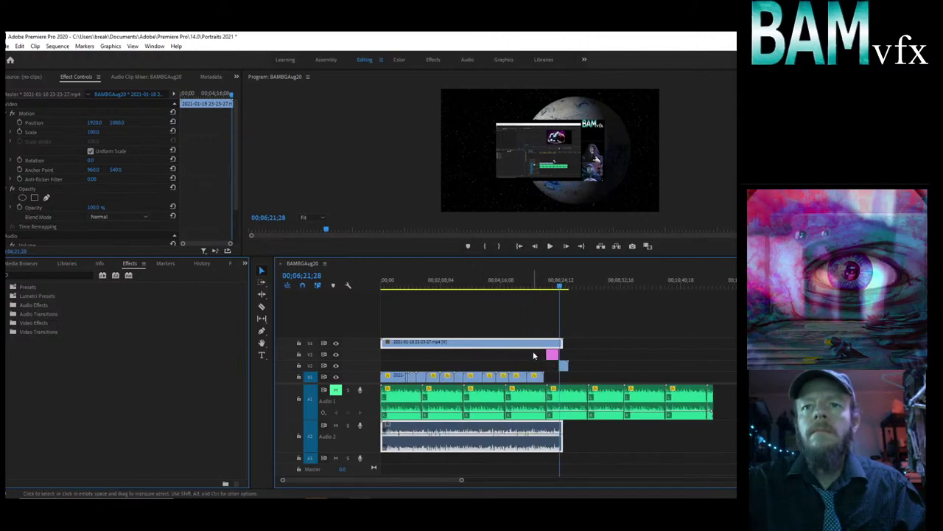
pyautogui.moveTo(533, 352); pyautogui.dragTo(563, 333)
pyautogui.moveTo(502, 346); pyautogui.dragTo(501, 366)
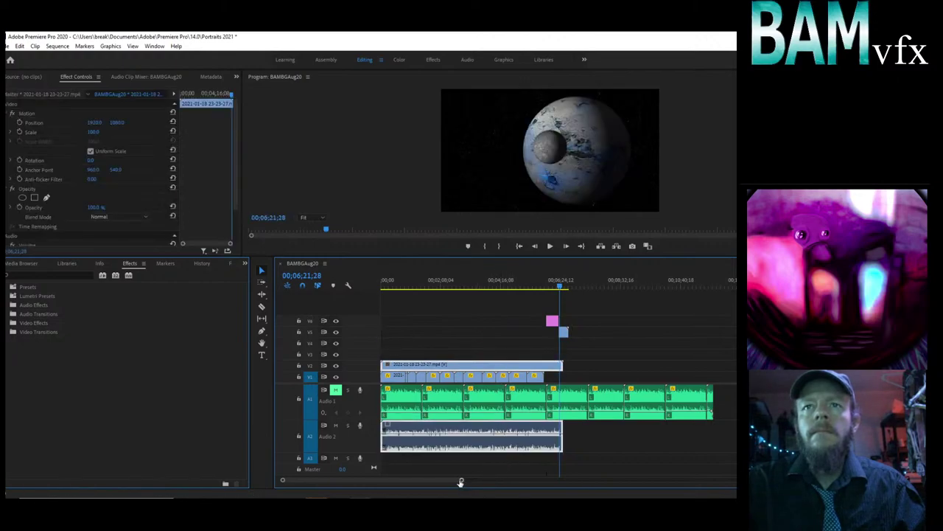
# Move the end clip down to V1 and delete the Vampira the Tenth Hour image from V6.
pyautogui.moveTo(460, 481); pyautogui.dragTo(488, 481)
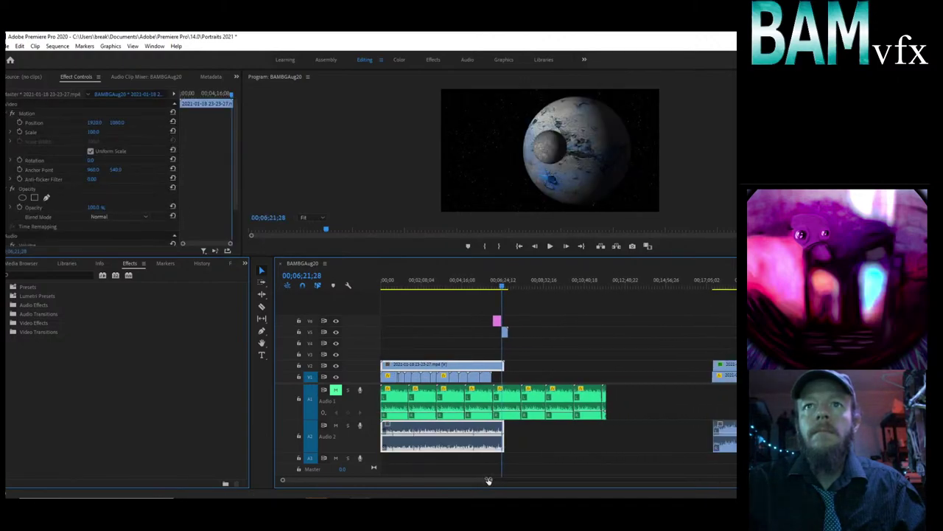
pyautogui.moveTo(504, 331); pyautogui.dragTo(509, 377)
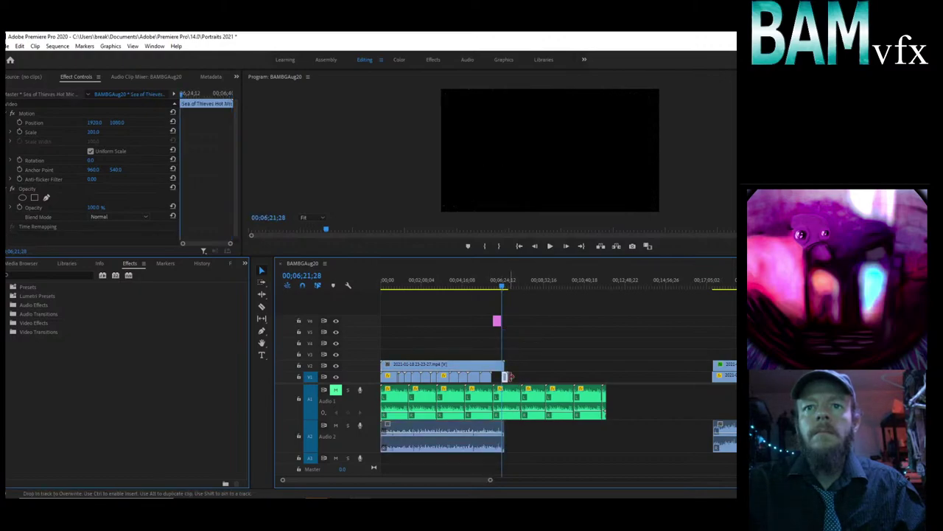
pyautogui.click(498, 321)
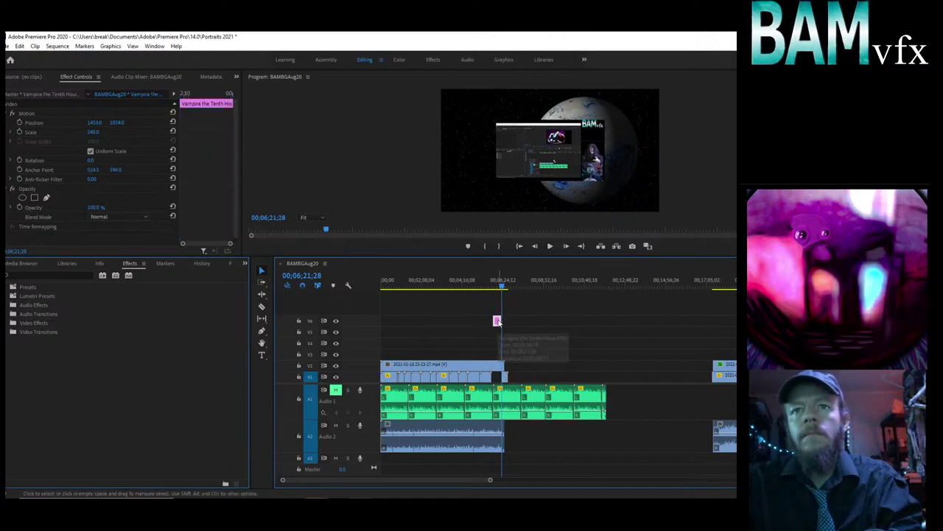
pyautogui.press('Delete')
# Open E:\2021\Portraits\Vampira in File Explorer and place the Skelly image on V3 before the end clip.
pyautogui.hotkey('alt', 'Tab')
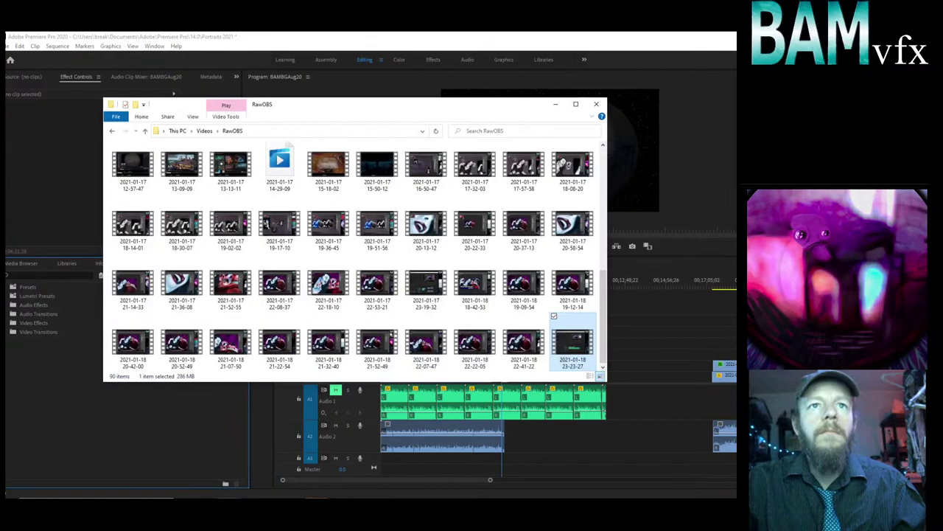
pyautogui.click(177, 130)
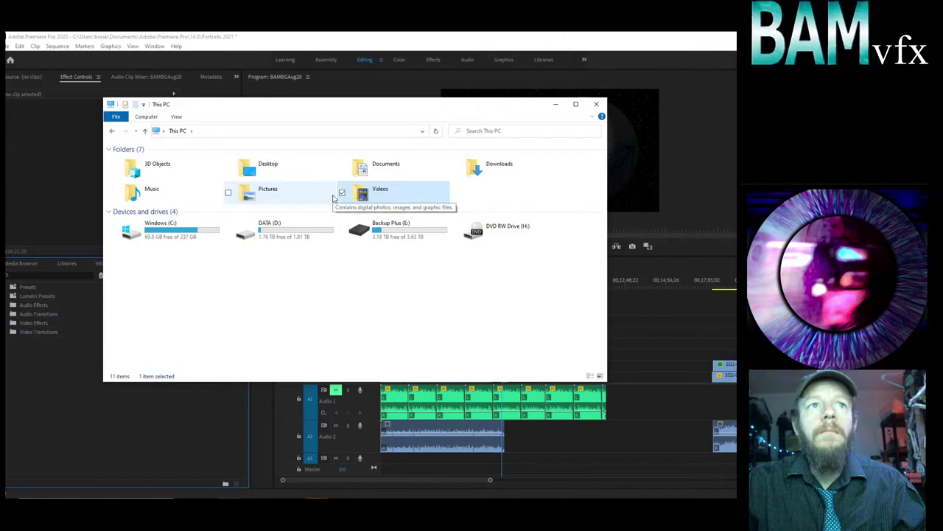
pyautogui.doubleClick(409, 232)
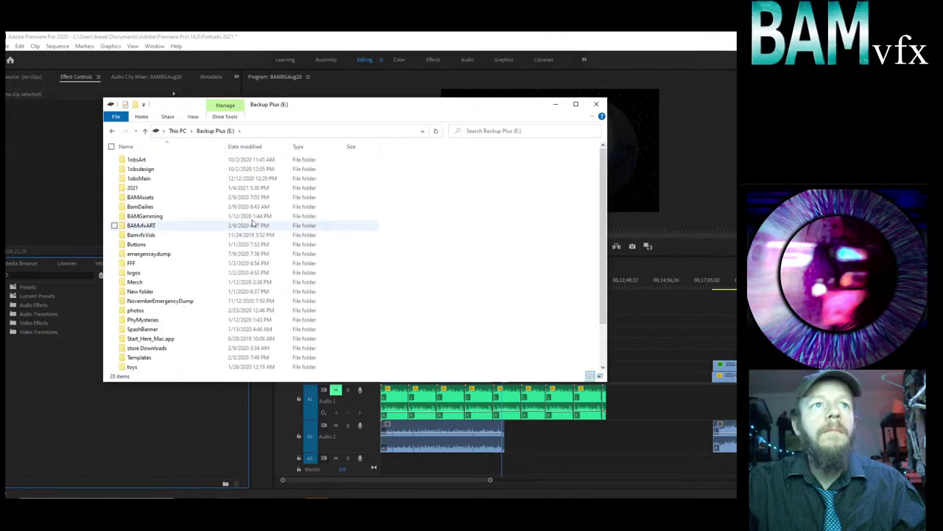
pyautogui.doubleClick(189, 188)
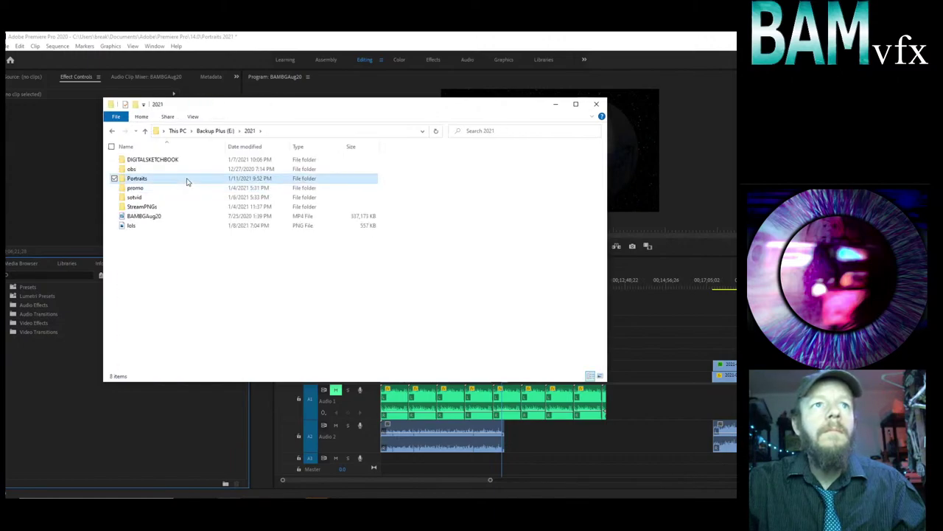
pyautogui.doubleClick(187, 181)
pyautogui.doubleClick(184, 170)
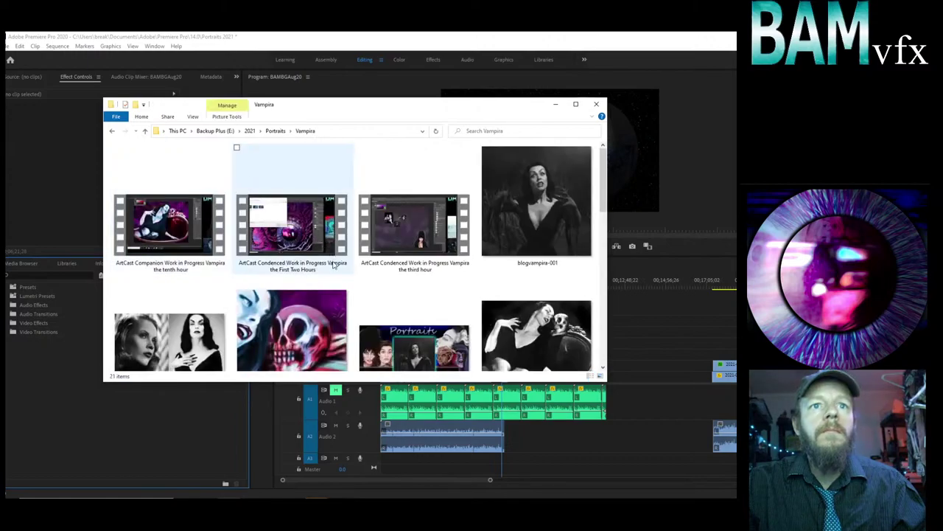
pyautogui.moveTo(291, 328); pyautogui.dragTo(553, 324)
pyautogui.moveTo(619, 358); pyautogui.dragTo(499, 349)
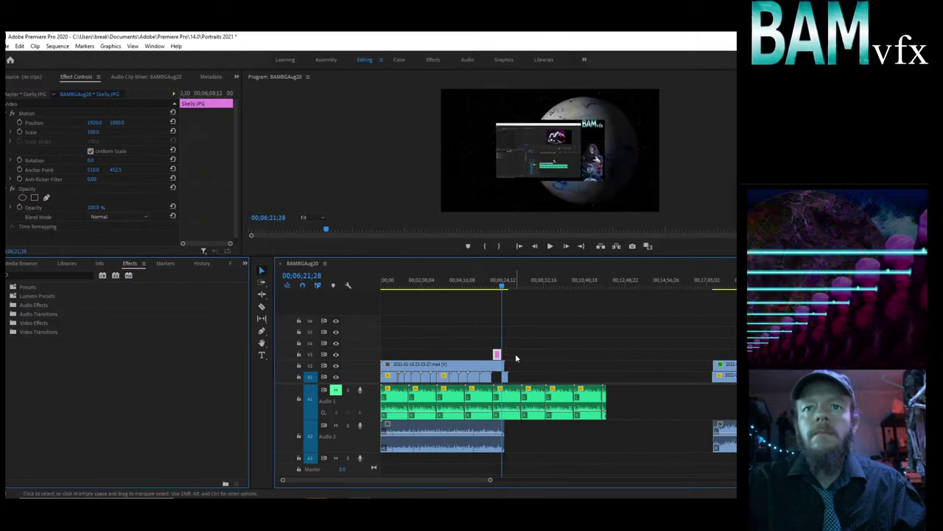
pyautogui.click(499, 287)
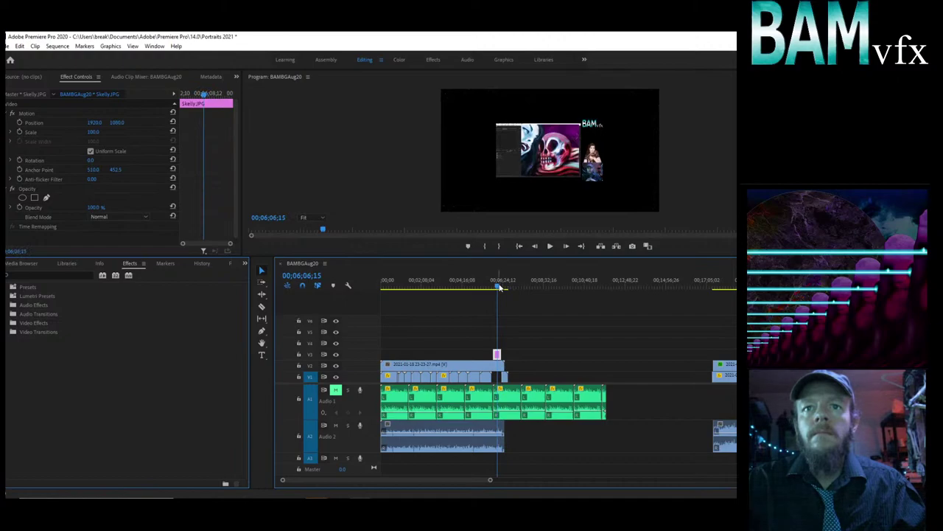
pyautogui.click(486, 371)
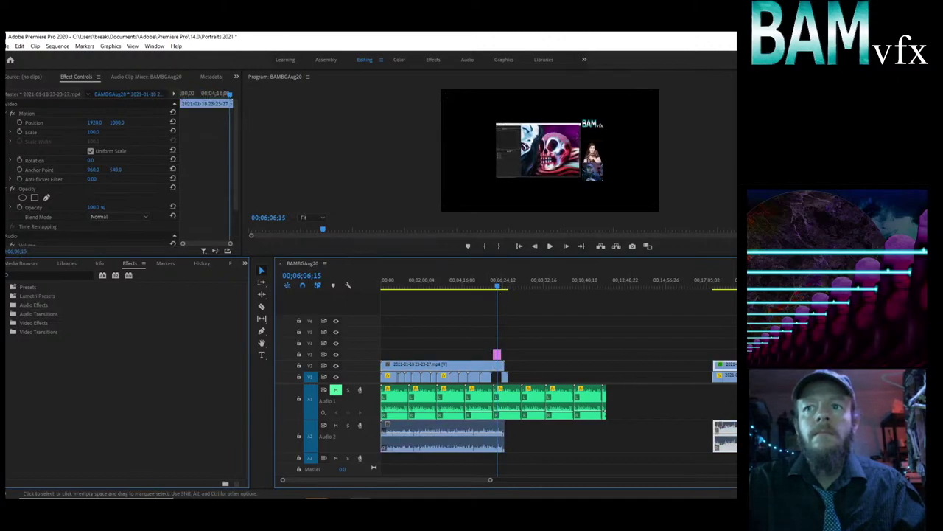
pyautogui.click(725, 435)
pyautogui.rightClick(81, 111)
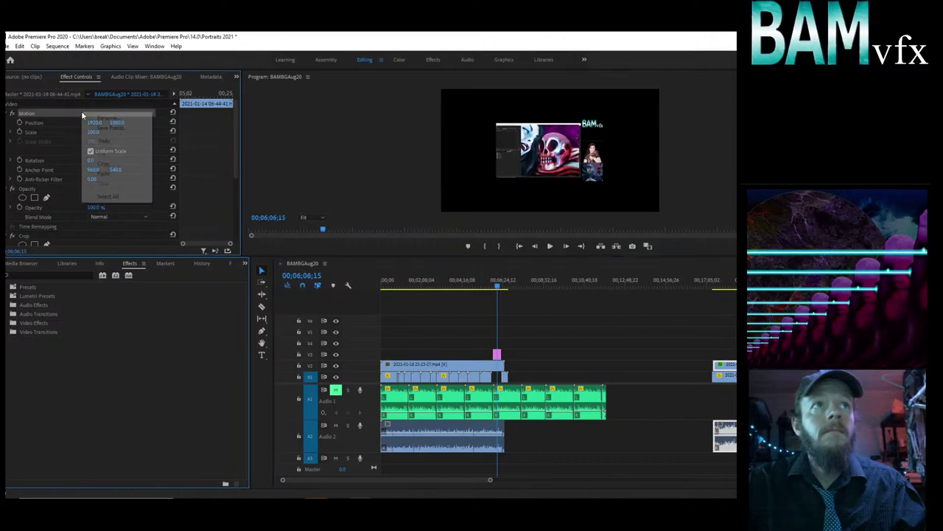
pyautogui.click(103, 163)
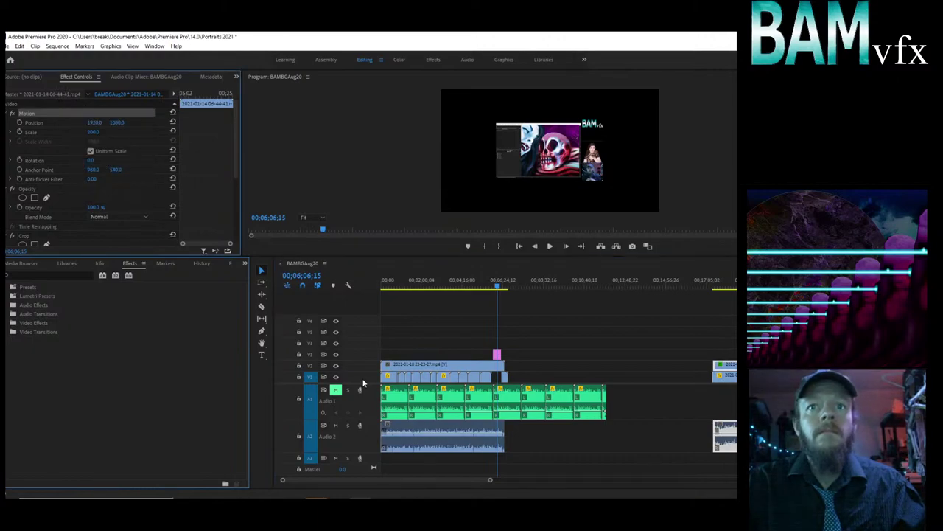
pyautogui.click(436, 366)
pyautogui.rightClick(70, 114)
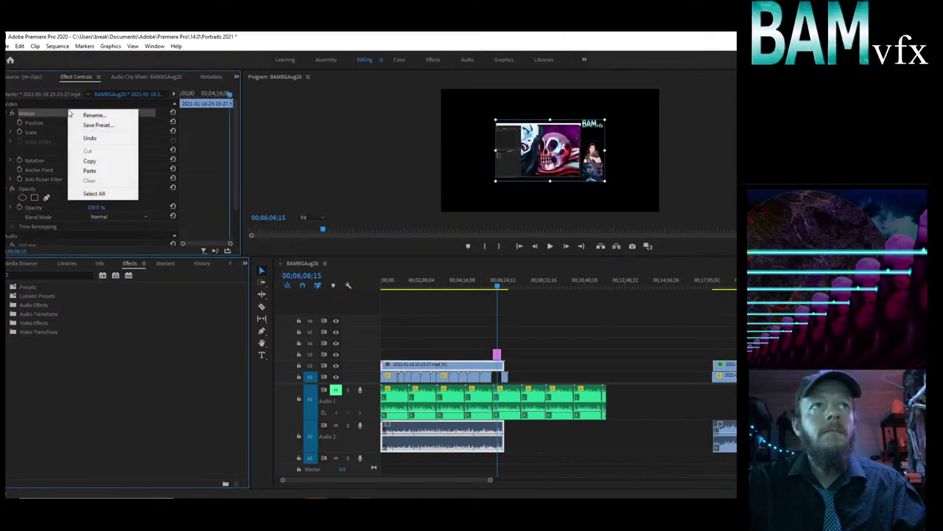
pyautogui.click(89, 171)
pyautogui.click(448, 270)
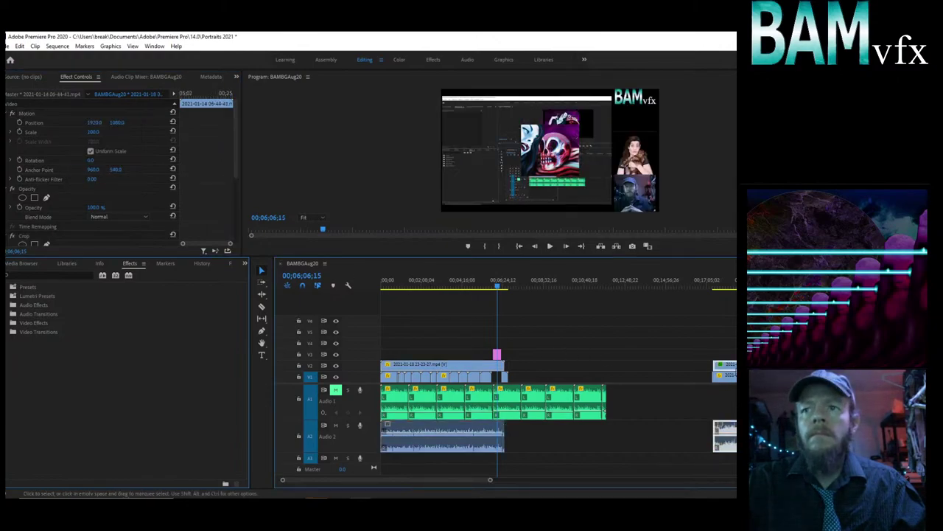
pyautogui.scroll(-2, 63, 224)
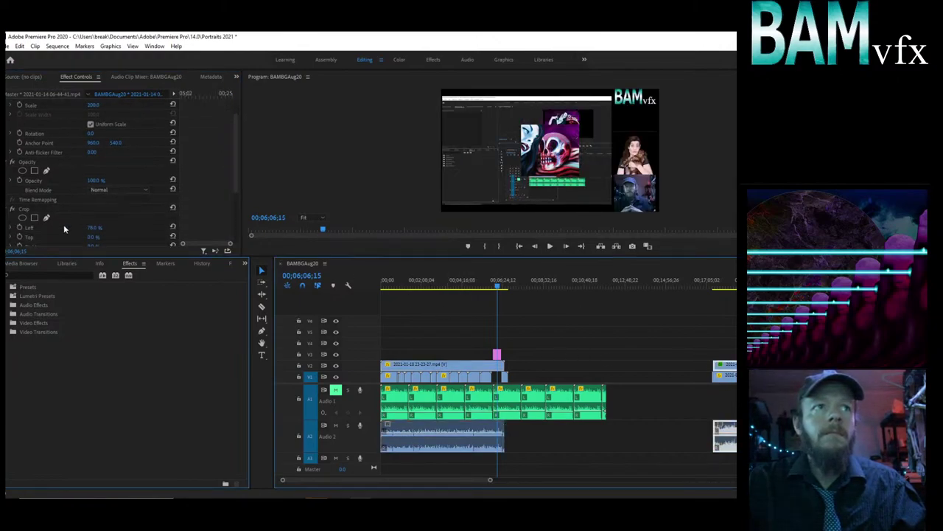
pyautogui.rightClick(65, 207)
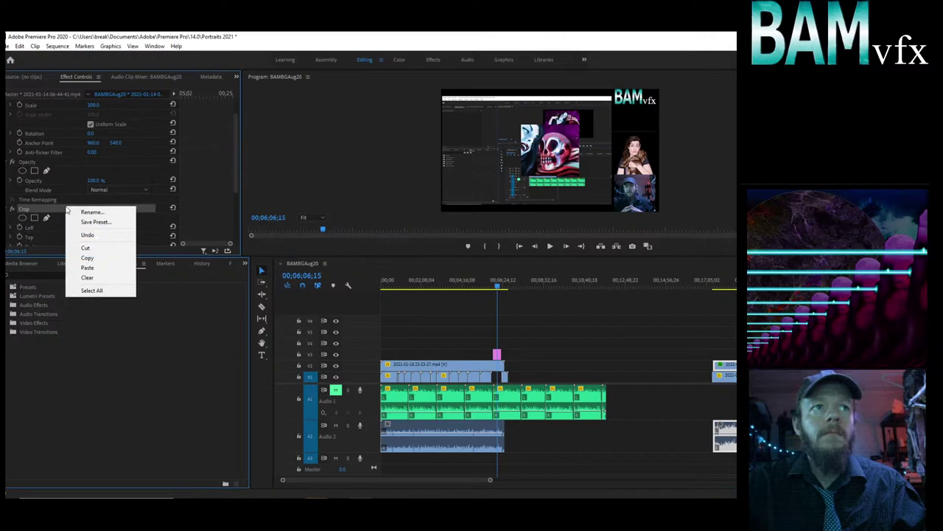
pyautogui.click(87, 257)
pyautogui.click(465, 368)
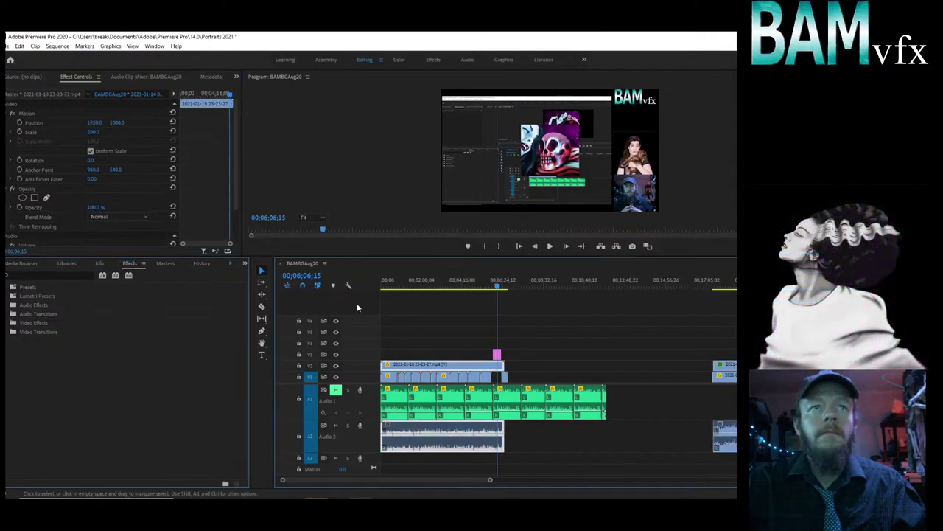
pyautogui.rightClick(114, 199)
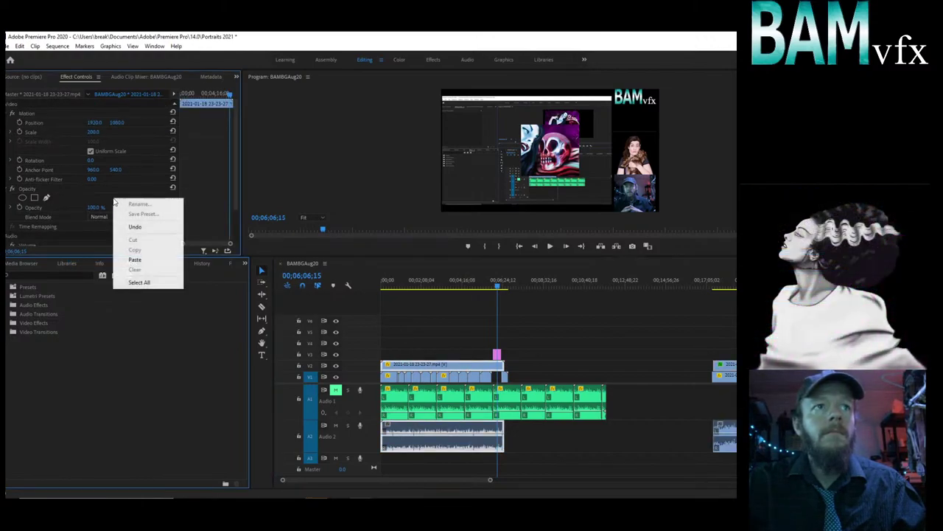
pyautogui.click(134, 259)
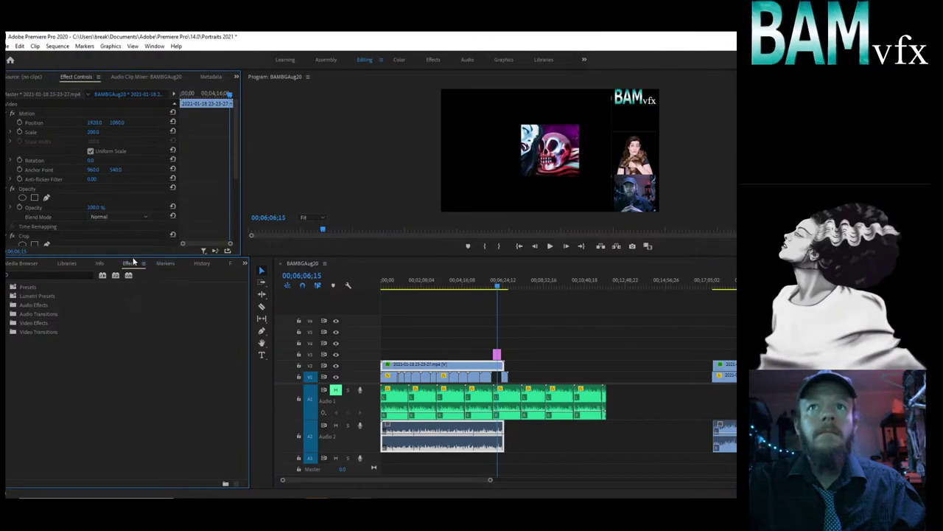
# Scale the Skelly image to 210 and set its horizontal position to 1477.
pyautogui.click(496, 355)
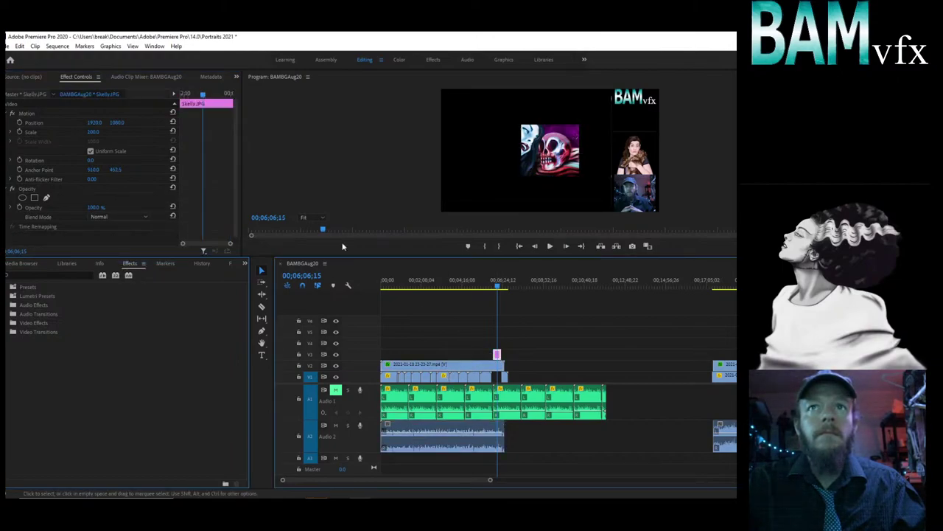
pyautogui.moveTo(92, 131); pyautogui.dragTo(173, 131)
pyautogui.moveTo(94, 123); pyautogui.dragTo(44, 122)
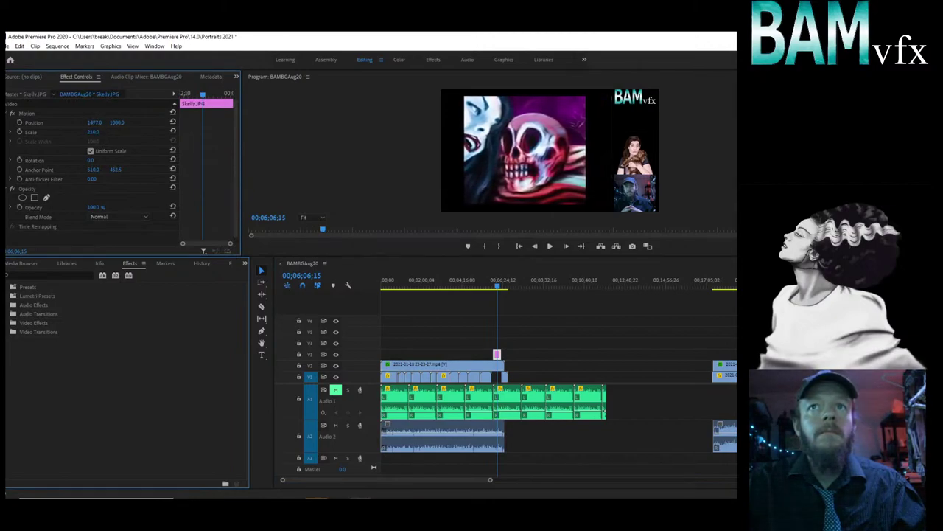
# Delete the surplus music clips on A1 and trim the last music clip to where the end clip finishes.
pyautogui.moveTo(641, 361); pyautogui.dragTo(504, 406)
pyautogui.press('Delete')
pyautogui.click(503, 405)
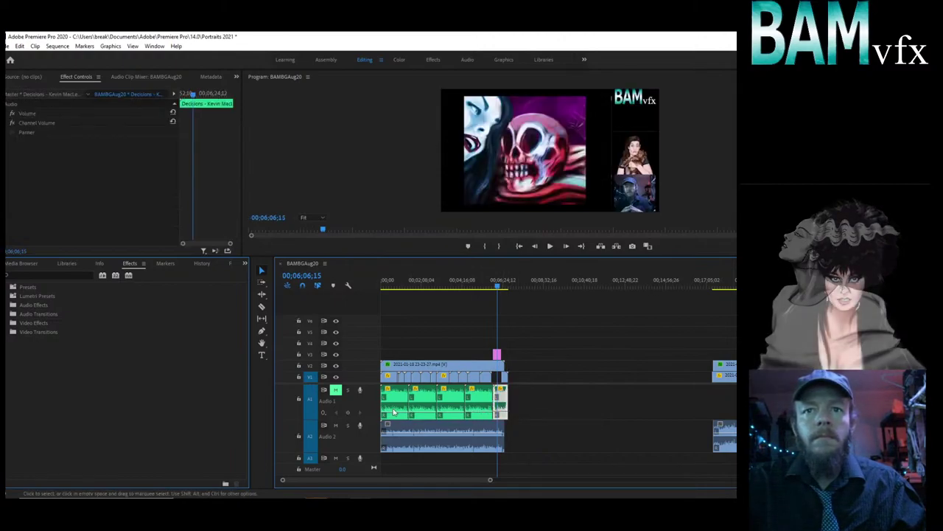
# Fade out the last music clip from 00;06;30;13 to its end with volume keyframes and save the project.
pyautogui.click(347, 413)
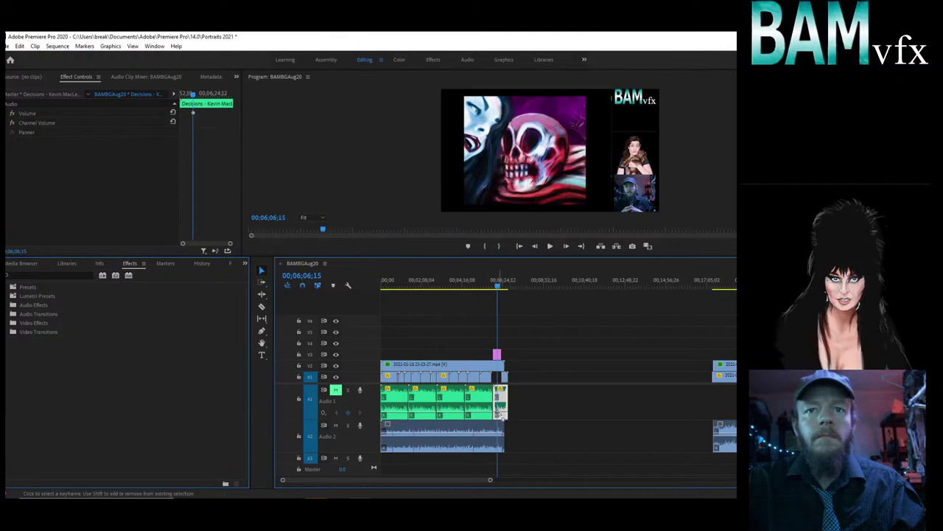
pyautogui.click(504, 297)
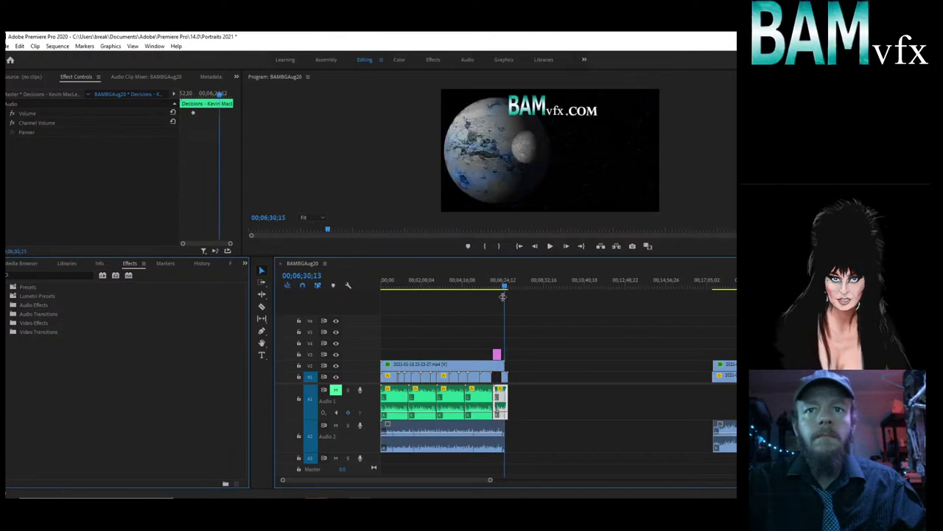
pyautogui.click(347, 412)
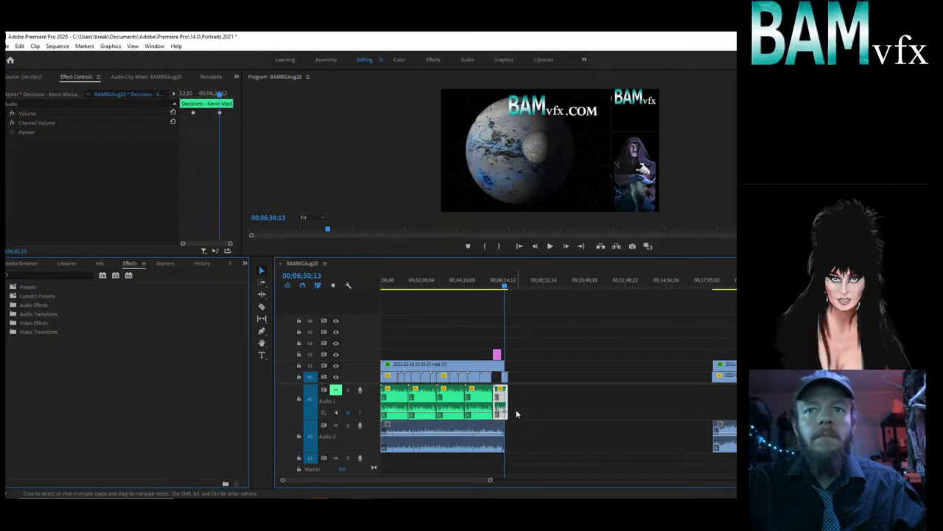
pyautogui.moveTo(507, 417); pyautogui.dragTo(501, 418)
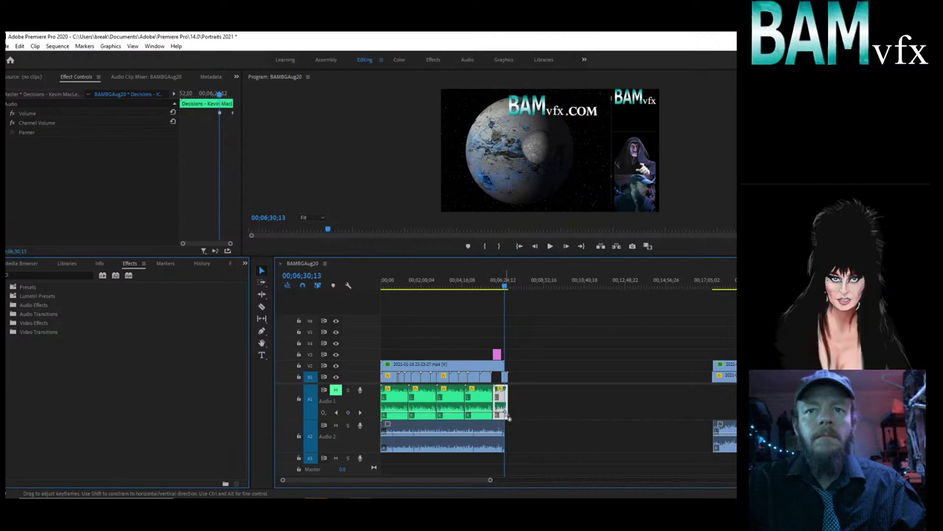
pyautogui.click(519, 247)
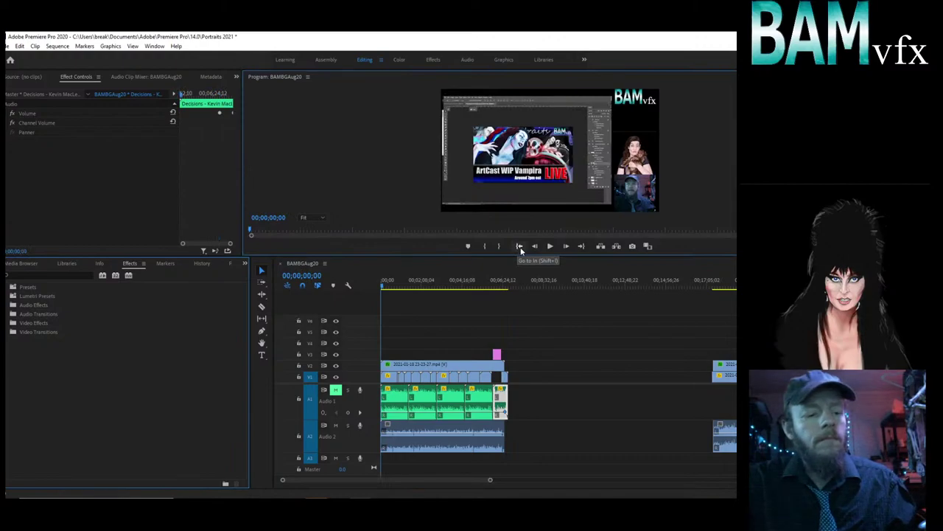
pyautogui.hotkey('ctrl', 's')
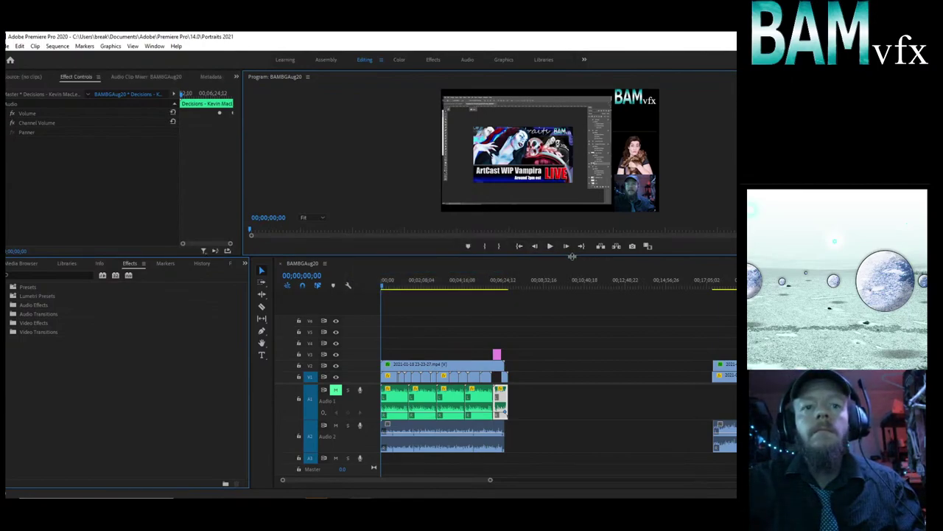
# Play the sequence from the start and raise the volume of the commentary audio on A2.
pyautogui.press('space')
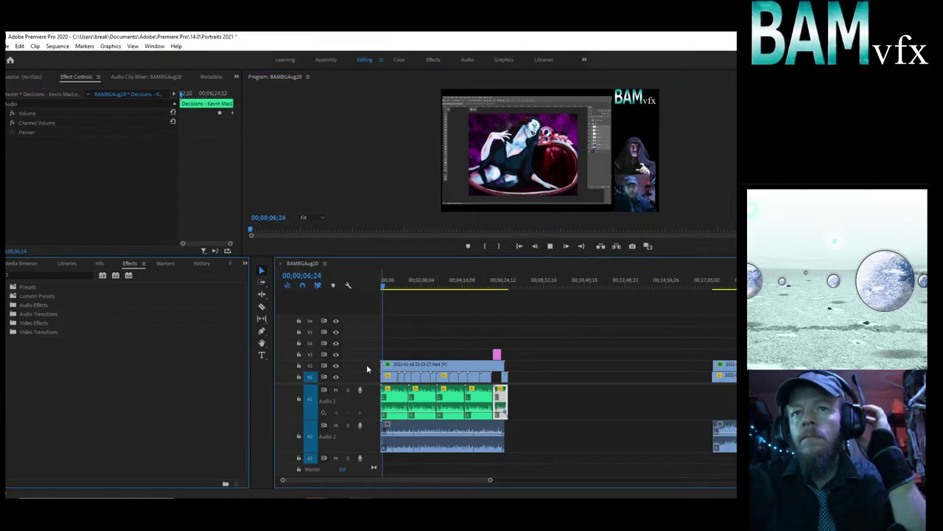
pyautogui.click(519, 247)
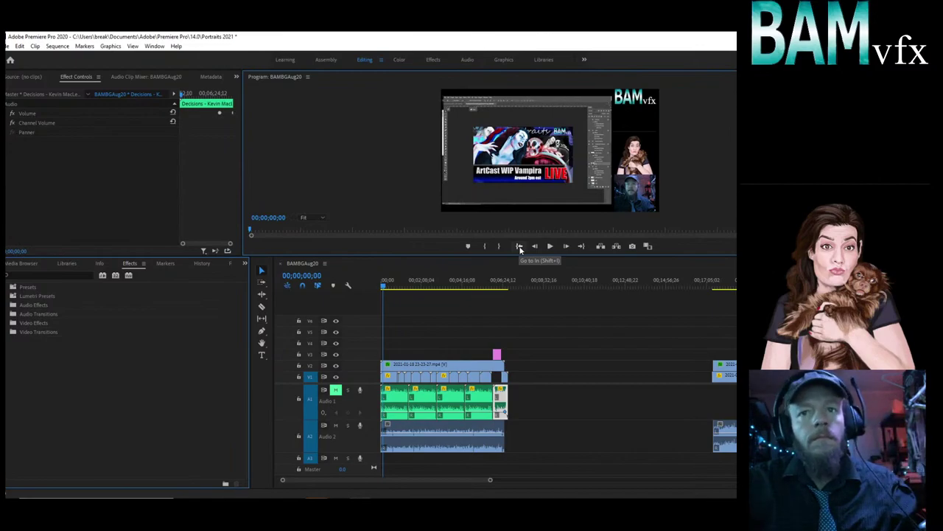
pyautogui.press('space')
pyautogui.click(412, 439)
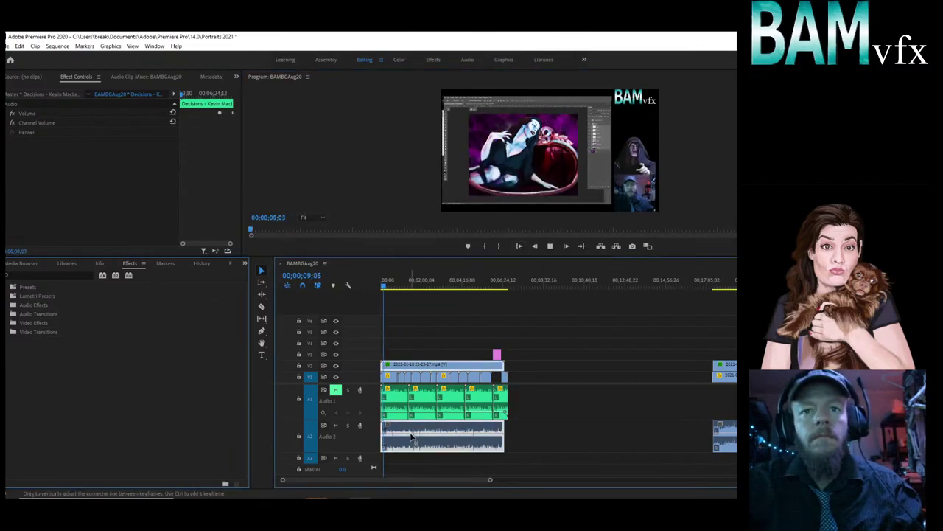
pyautogui.moveTo(413, 438); pyautogui.dragTo(414, 429)
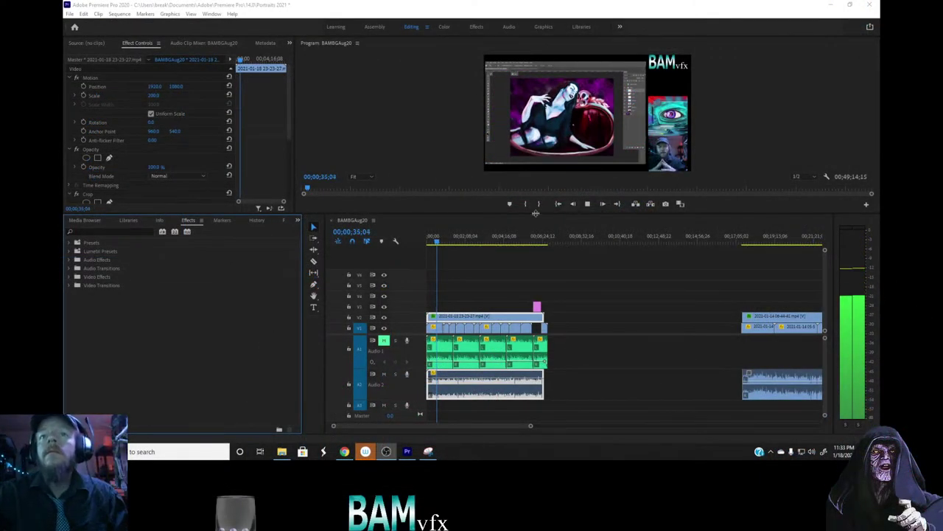
# Unmute the A1 music track and review the whole sequence from the start, resizing the program preview.
pyautogui.moveTo(536, 213); pyautogui.dragTo(528, 321)
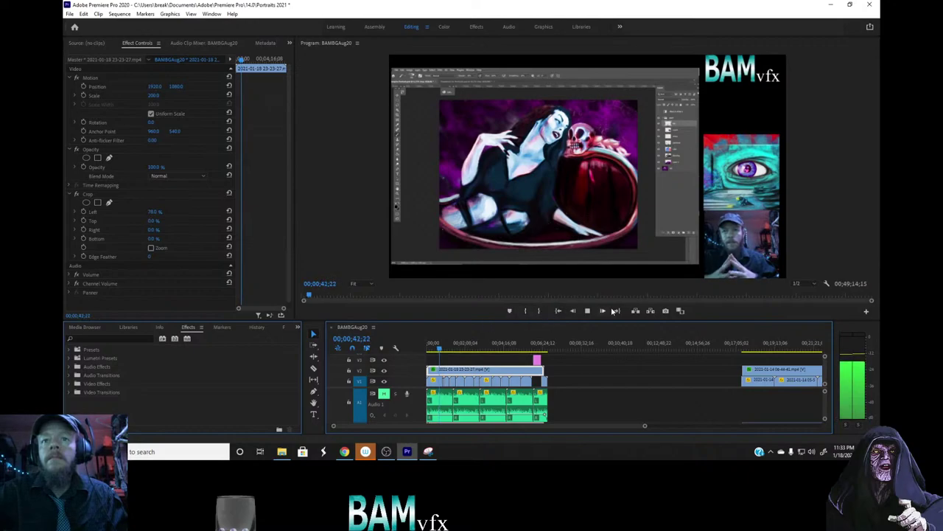
pyautogui.click(587, 311)
pyautogui.click(387, 398)
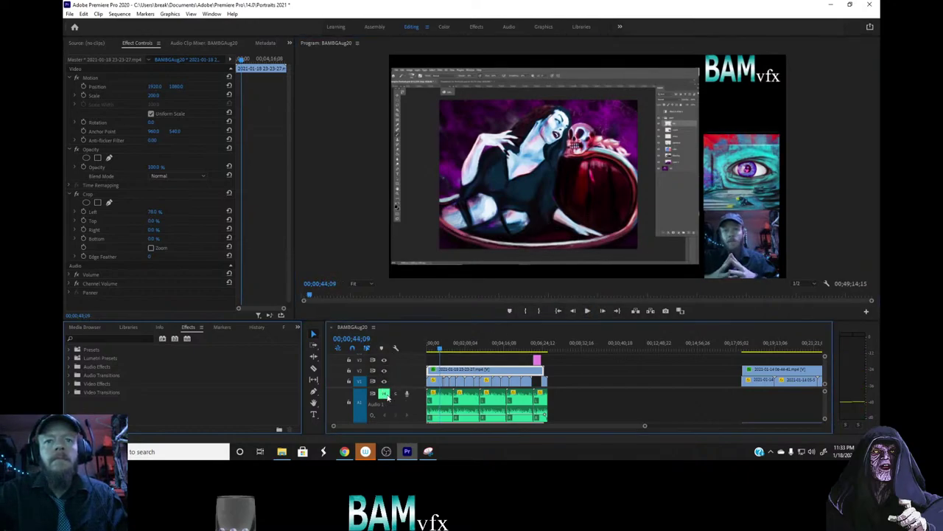
pyautogui.click(558, 310)
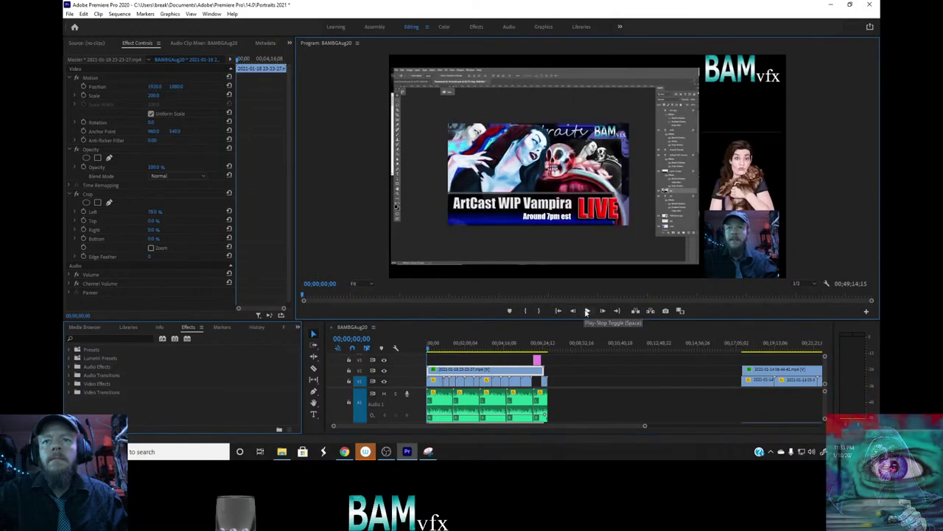
pyautogui.click(587, 311)
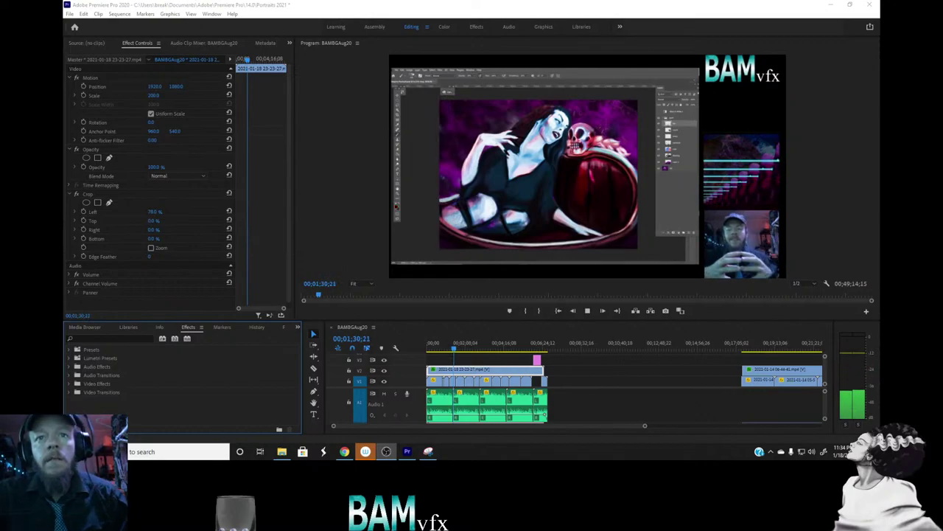
pyautogui.moveTo(438, 321); pyautogui.dragTo(438, 265)
pyautogui.click(442, 409)
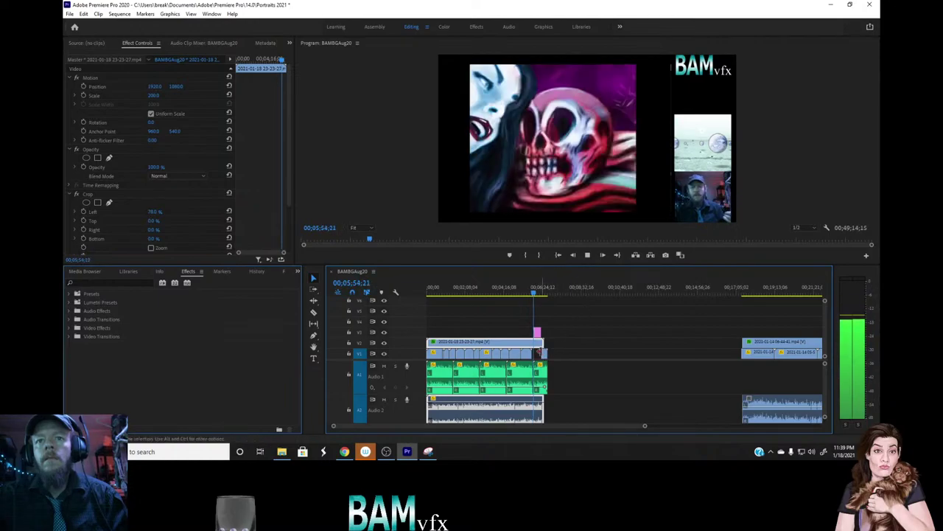
# Trim only the video part of the V2 commentary clip to end at 00;06;19;05, where the end clip starts, and play the ending through.
pyautogui.moveTo(543, 353); pyautogui.dragTo(534, 349)
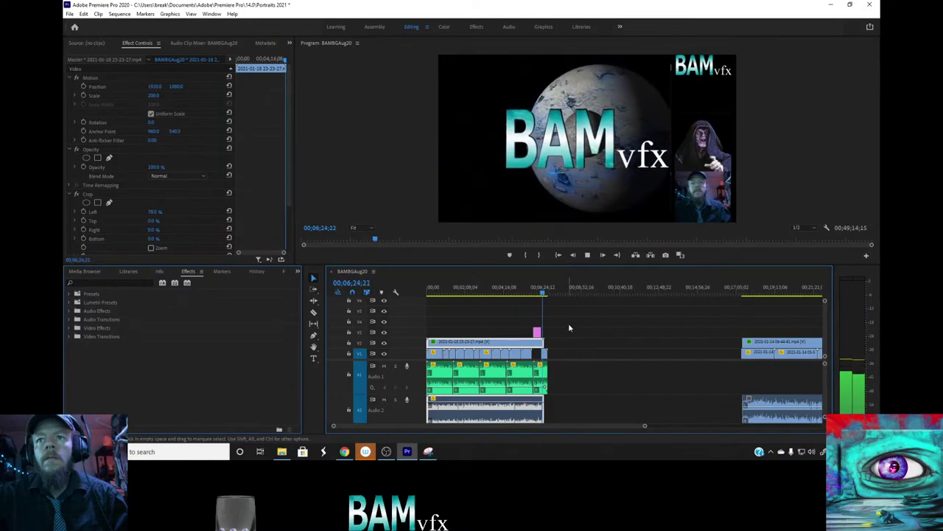
pyautogui.click(588, 255)
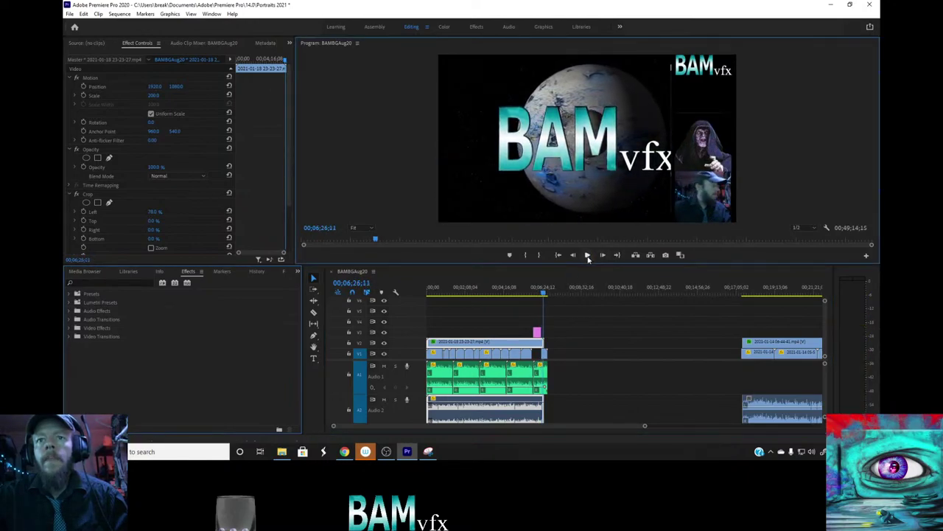
pyautogui.click(542, 294)
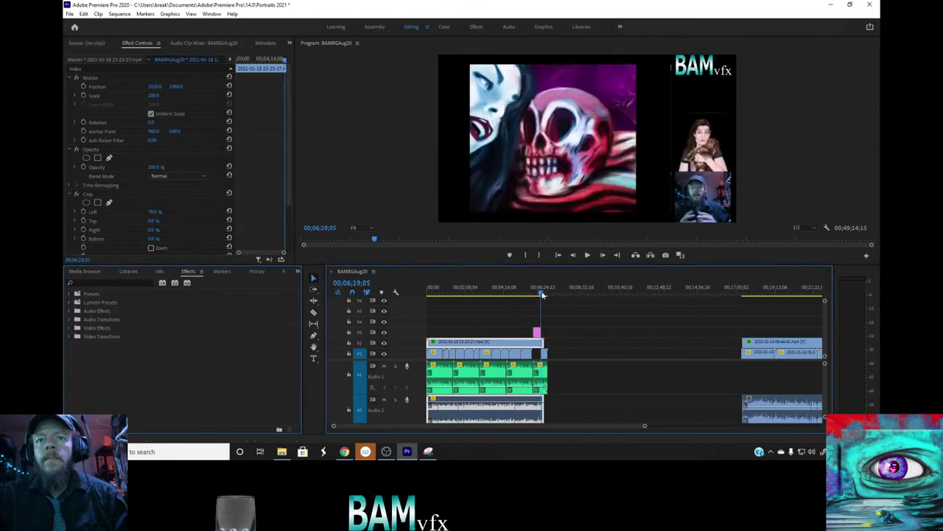
pyautogui.moveTo(544, 343); pyautogui.dragTo(541, 344)
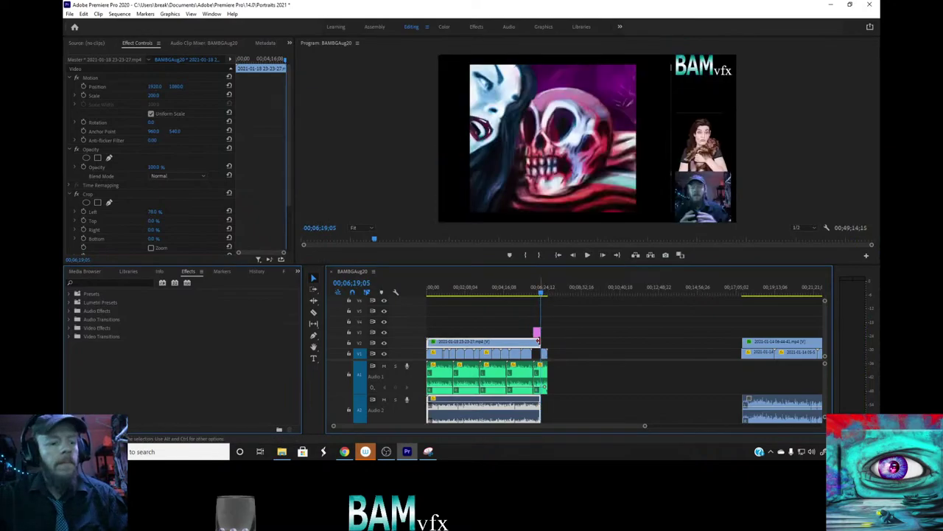
pyautogui.click(571, 344)
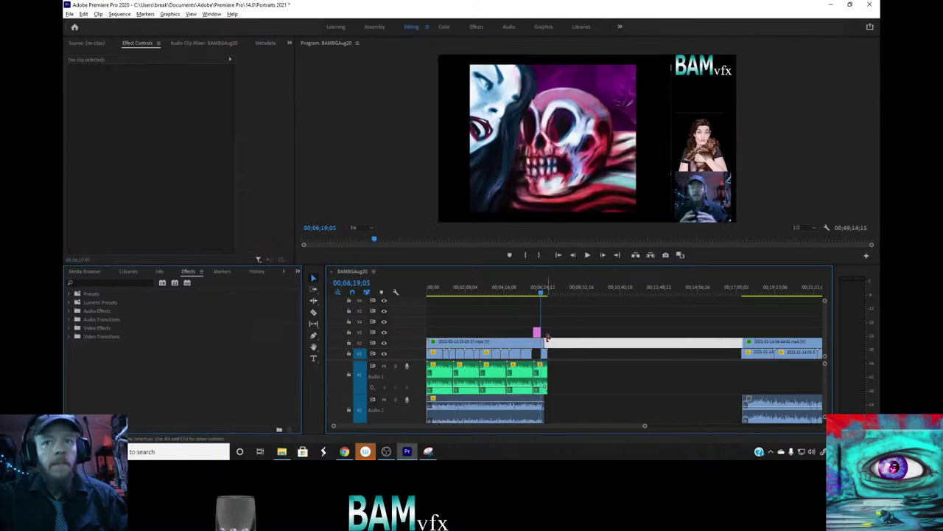
pyautogui.moveTo(541, 343); pyautogui.dragTo(541, 342)
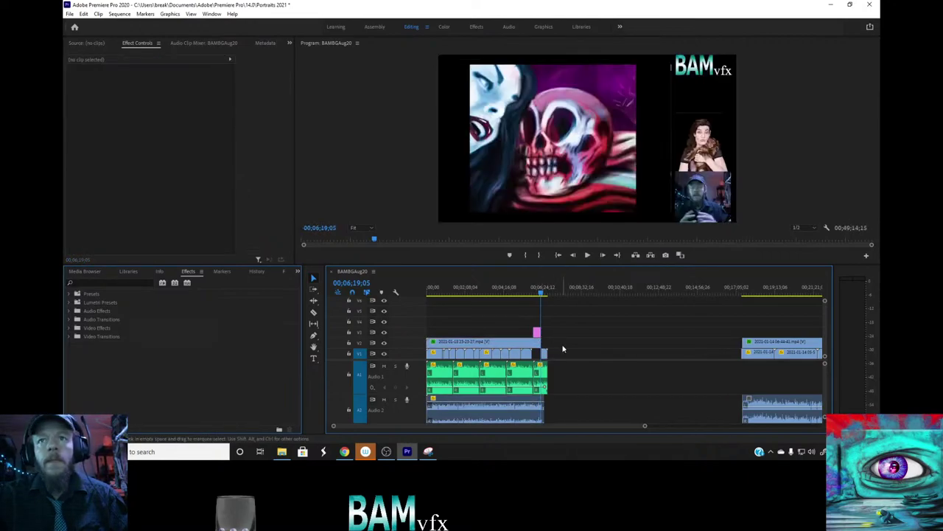
pyautogui.press('space')
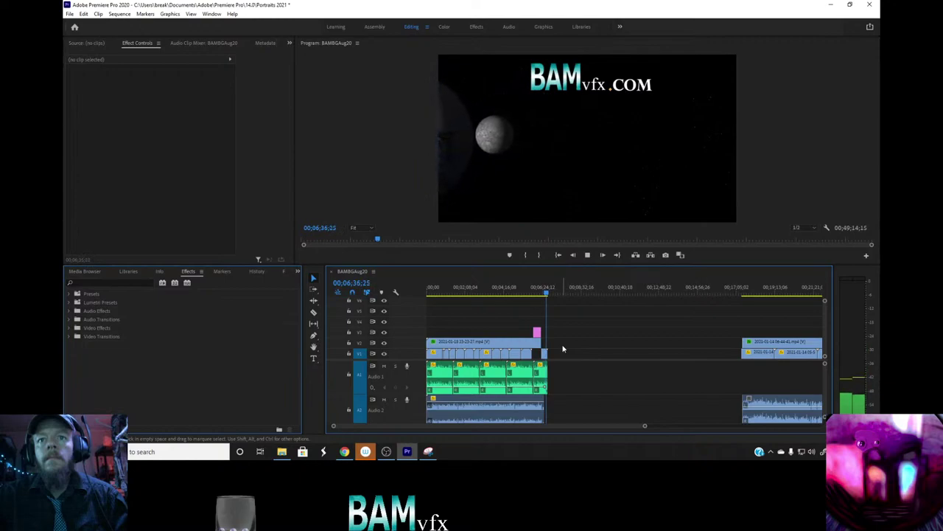
pyautogui.click(588, 256)
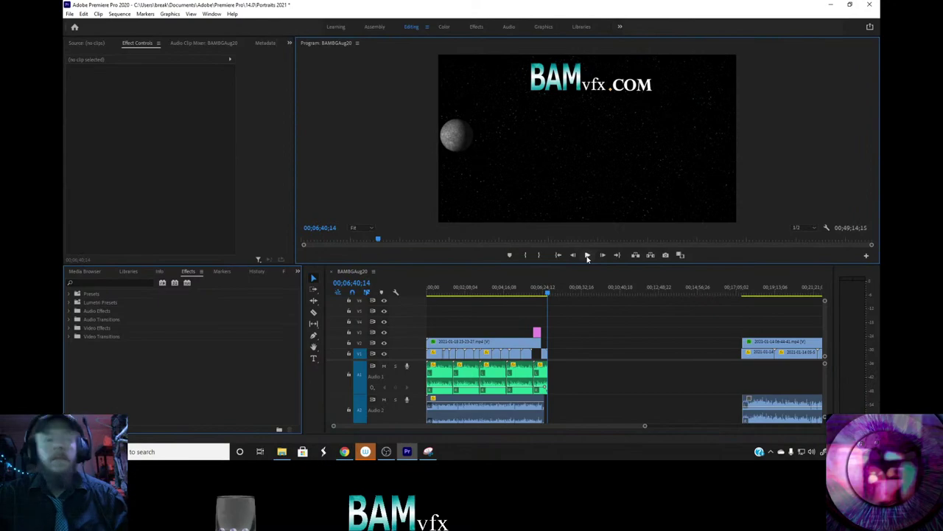